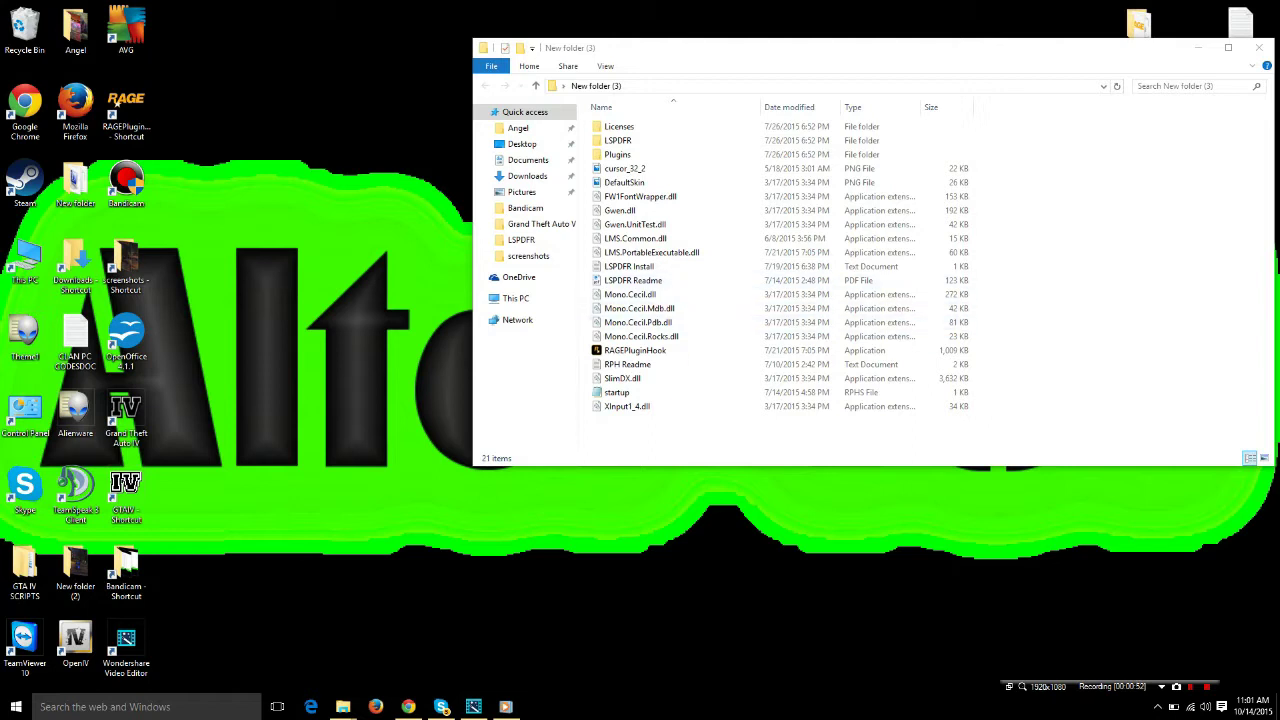
Step: Switch to Chrome and open the LSPD First Response file page from the LSPDFR category of LCPDFR.com's GTA V mod downloads
{"action": "left_click_drag", "start_coordinate": [800, 47], "coordinate": [696, 44]}
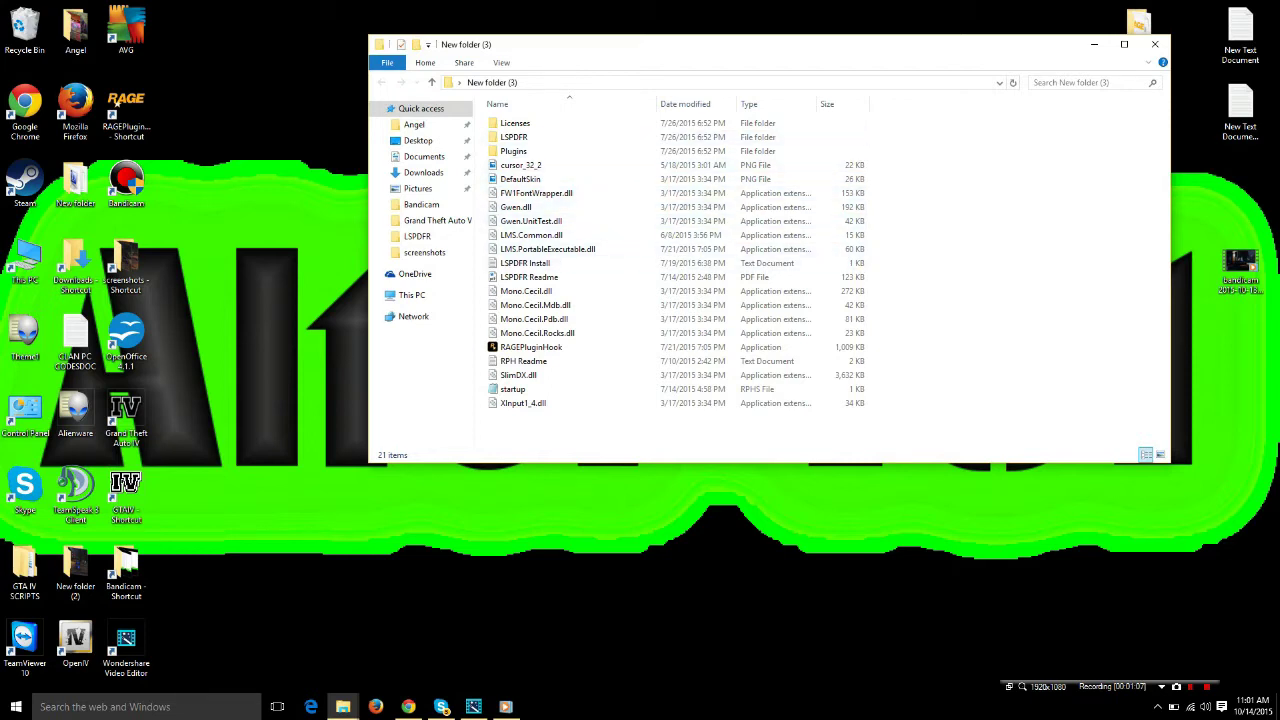
{"action": "left_click", "coordinate": [408, 706]}
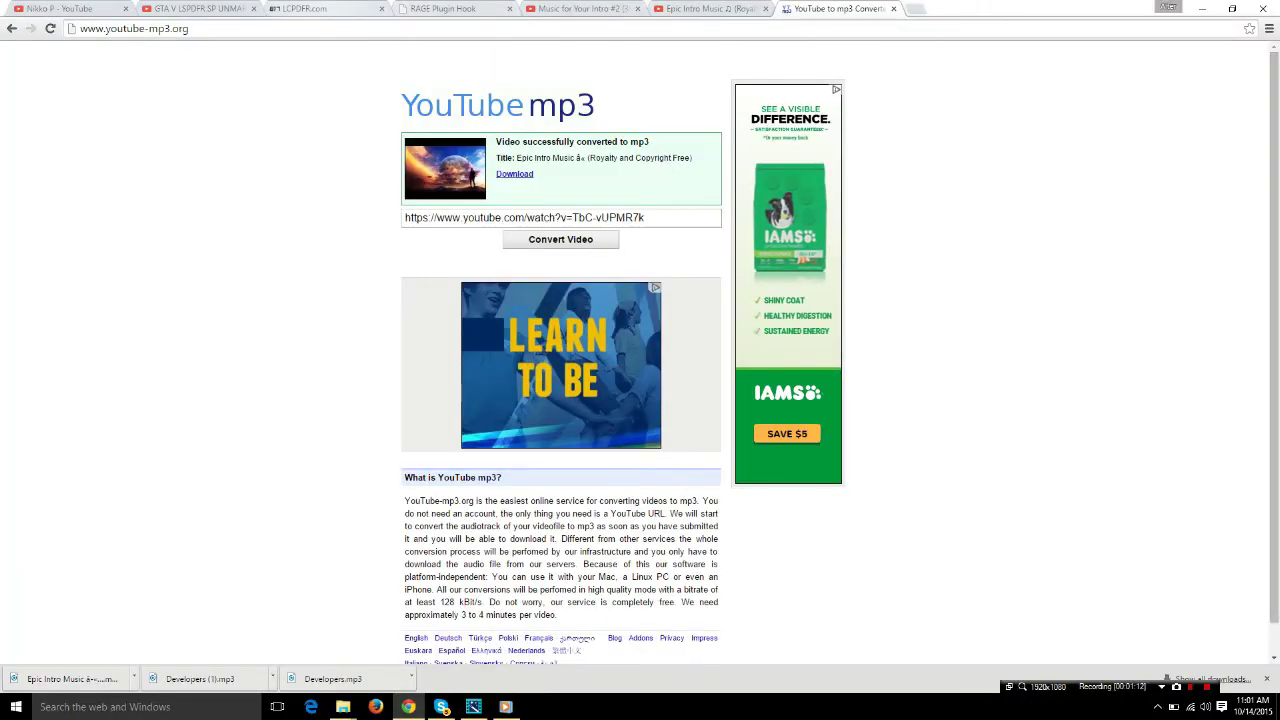
{"action": "left_click", "coordinate": [200, 8]}
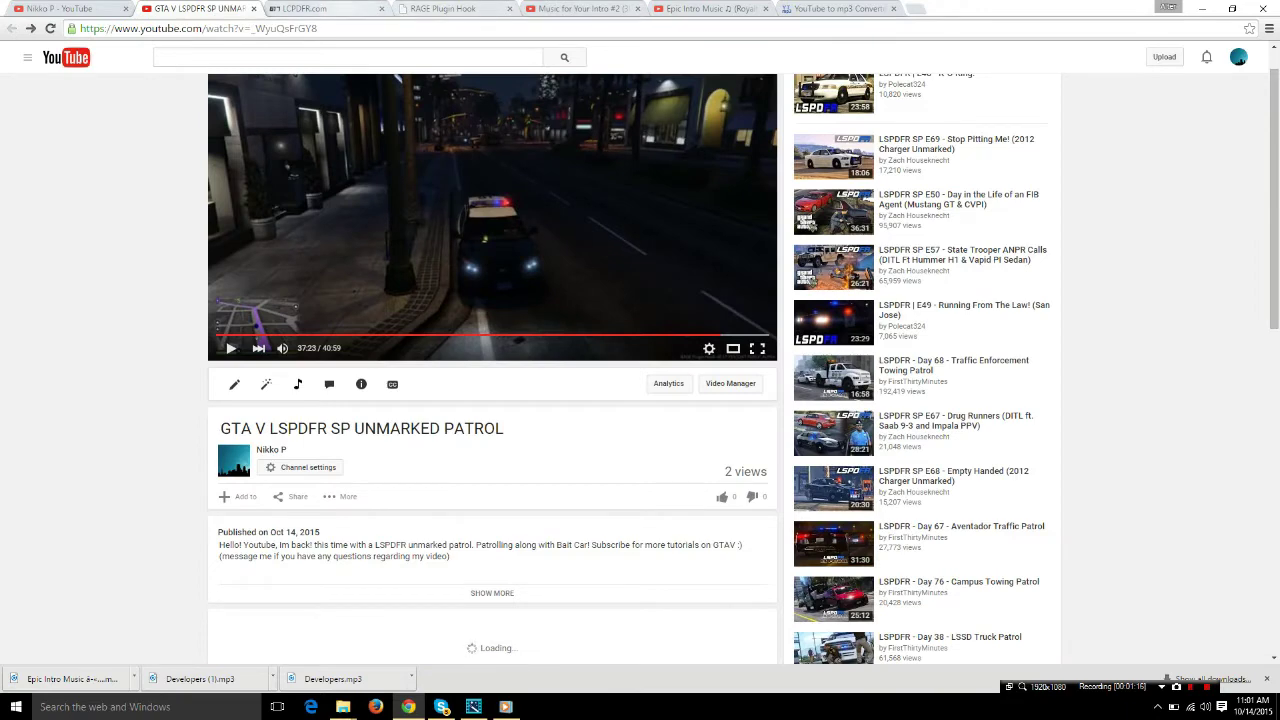
{"action": "left_click", "coordinate": [305, 8]}
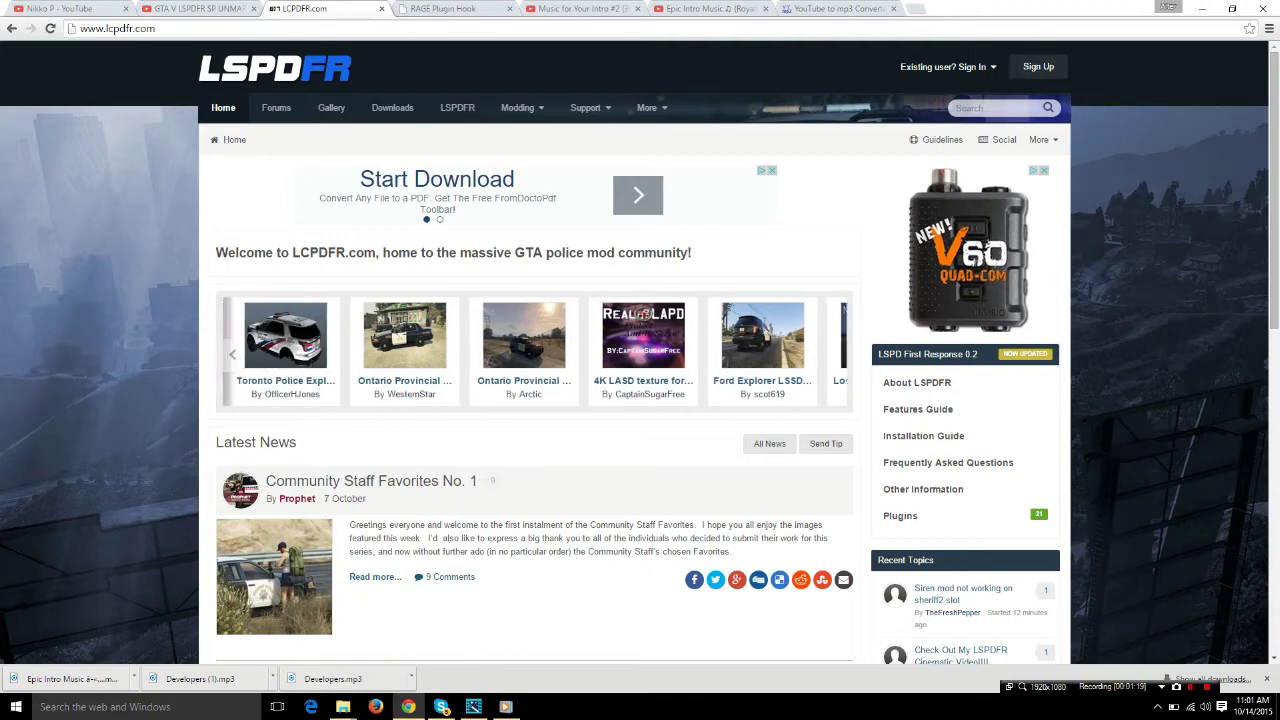
{"action": "left_click", "coordinate": [392, 108]}
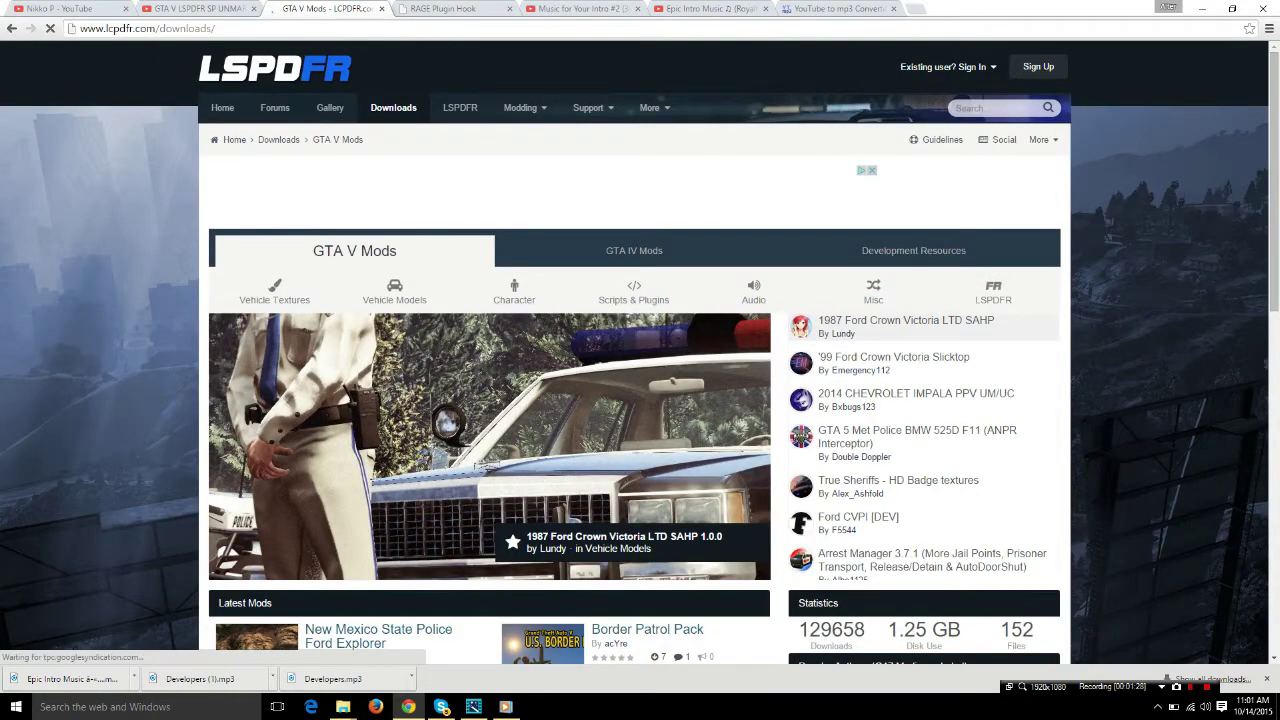
{"action": "left_click", "coordinate": [993, 292]}
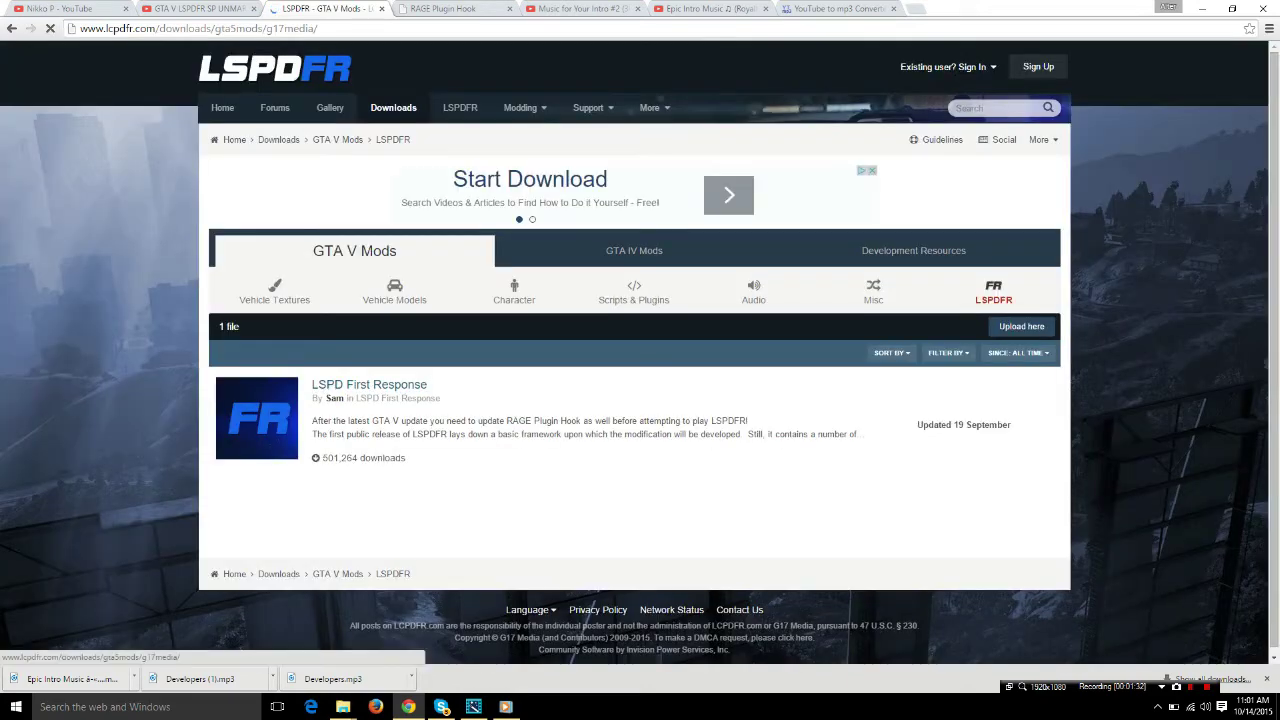
{"action": "left_click", "coordinate": [369, 384]}
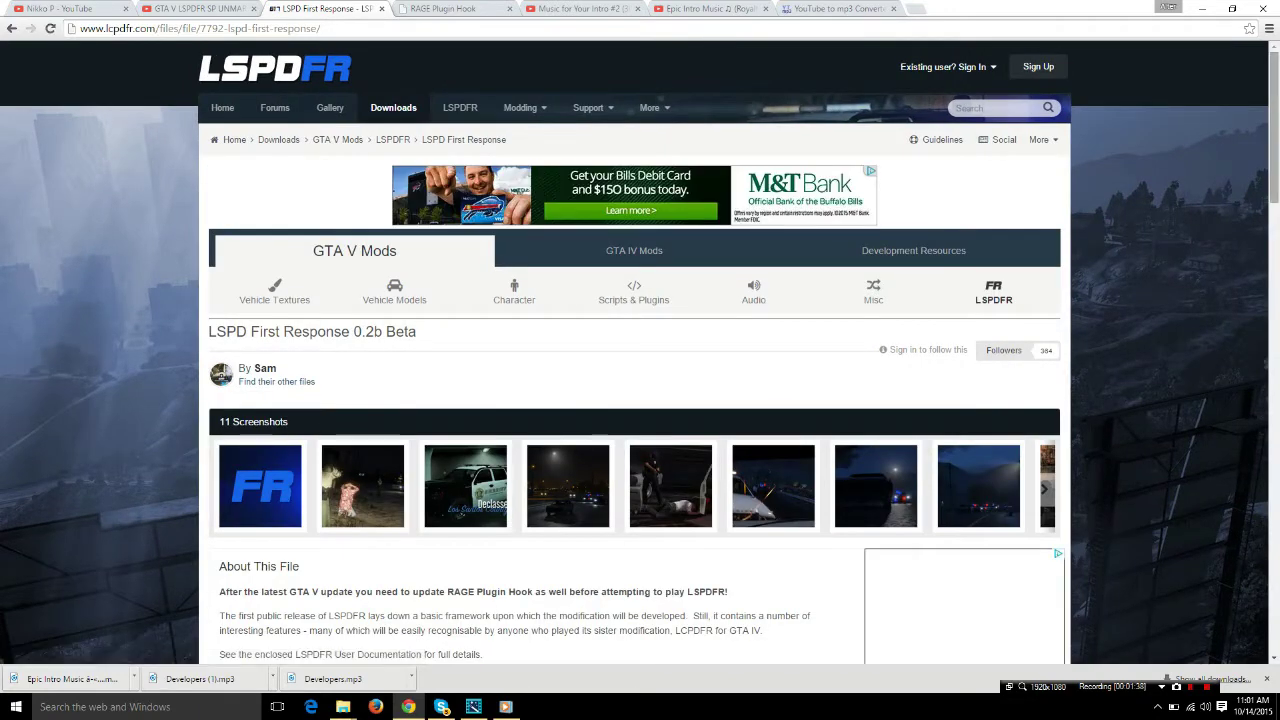
Step: Review the LSPD First Response page and highlight the notice about updating RAGE Plugin Hook after the latest GTA V update
{"action": "scroll", "coordinate": [637, 400], "scroll_direction": "down", "scroll_amount": 5}
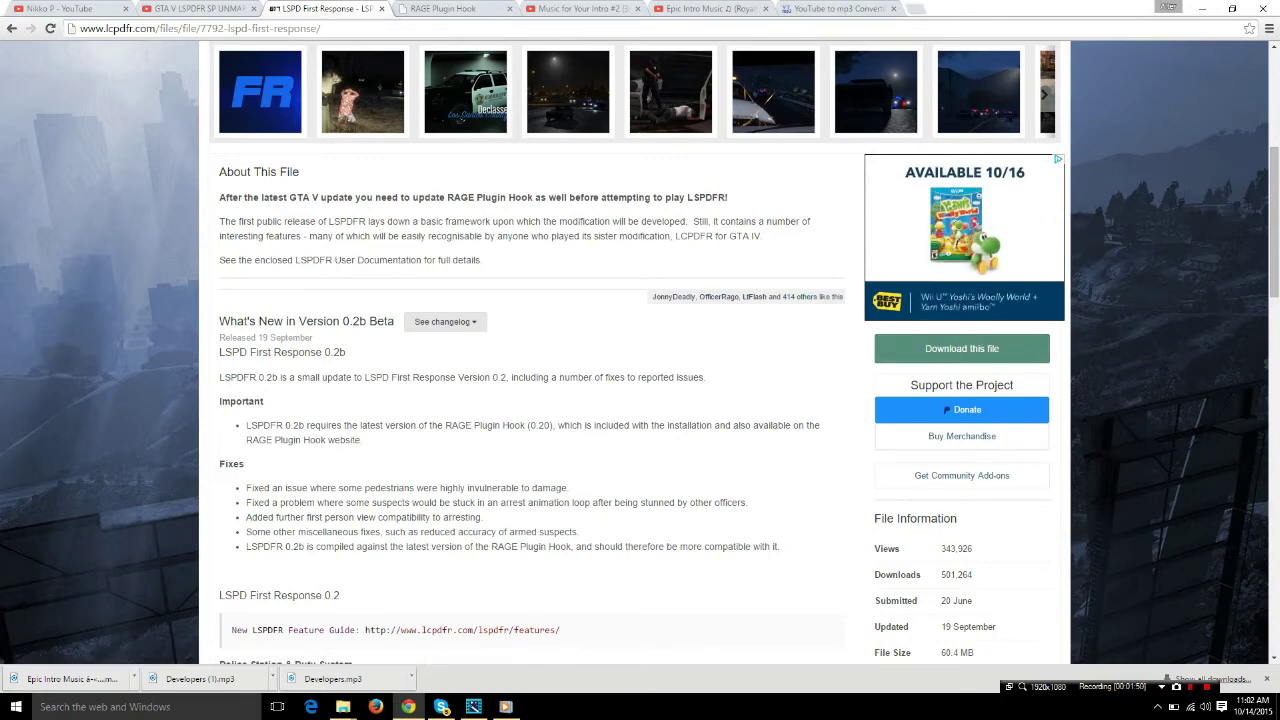
{"action": "left_click_drag", "start_coordinate": [1273, 222], "coordinate": [1273, 127]}
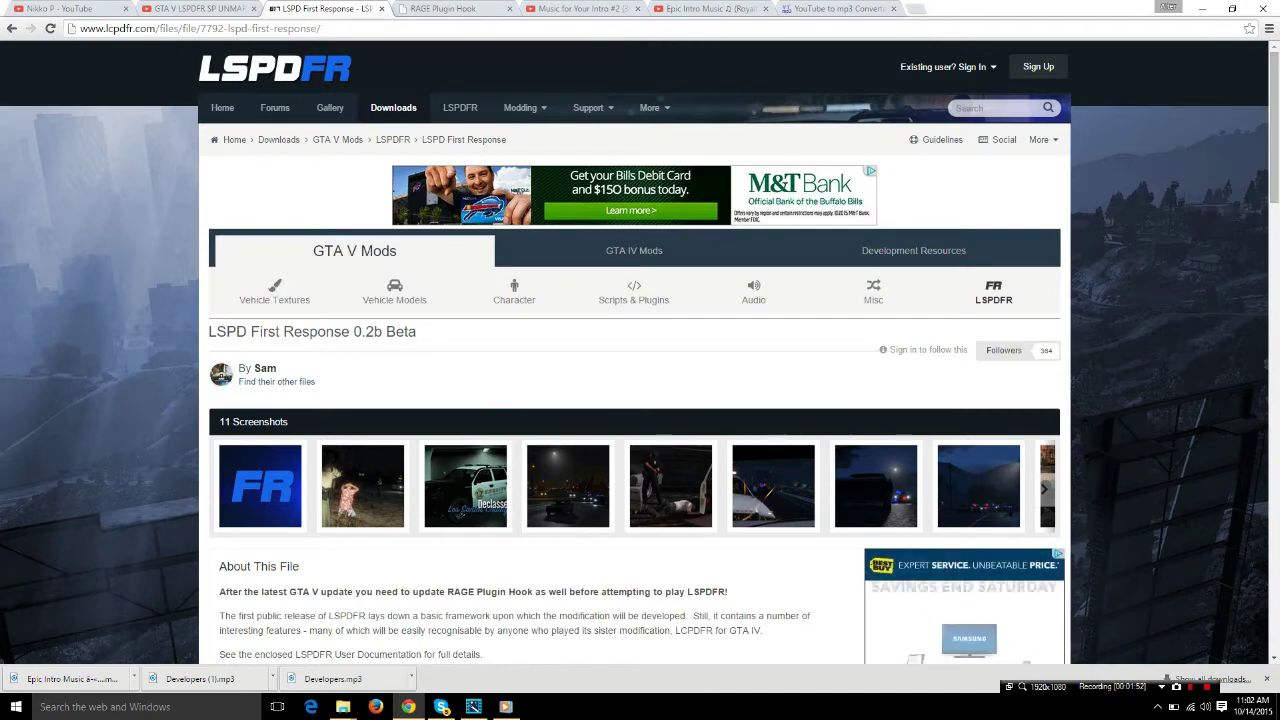
{"action": "scroll", "coordinate": [640, 353], "scroll_direction": "down", "scroll_amount": 2}
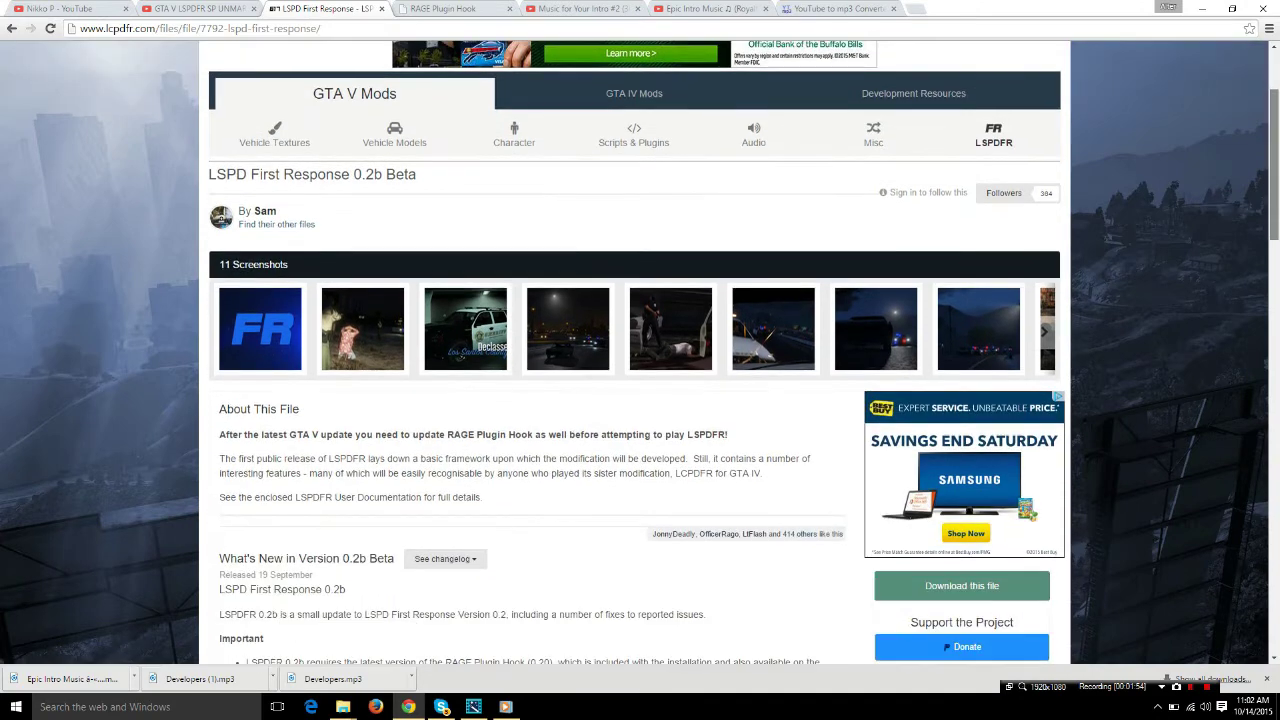
{"action": "scroll", "coordinate": [640, 353], "scroll_direction": "down", "scroll_amount": 1}
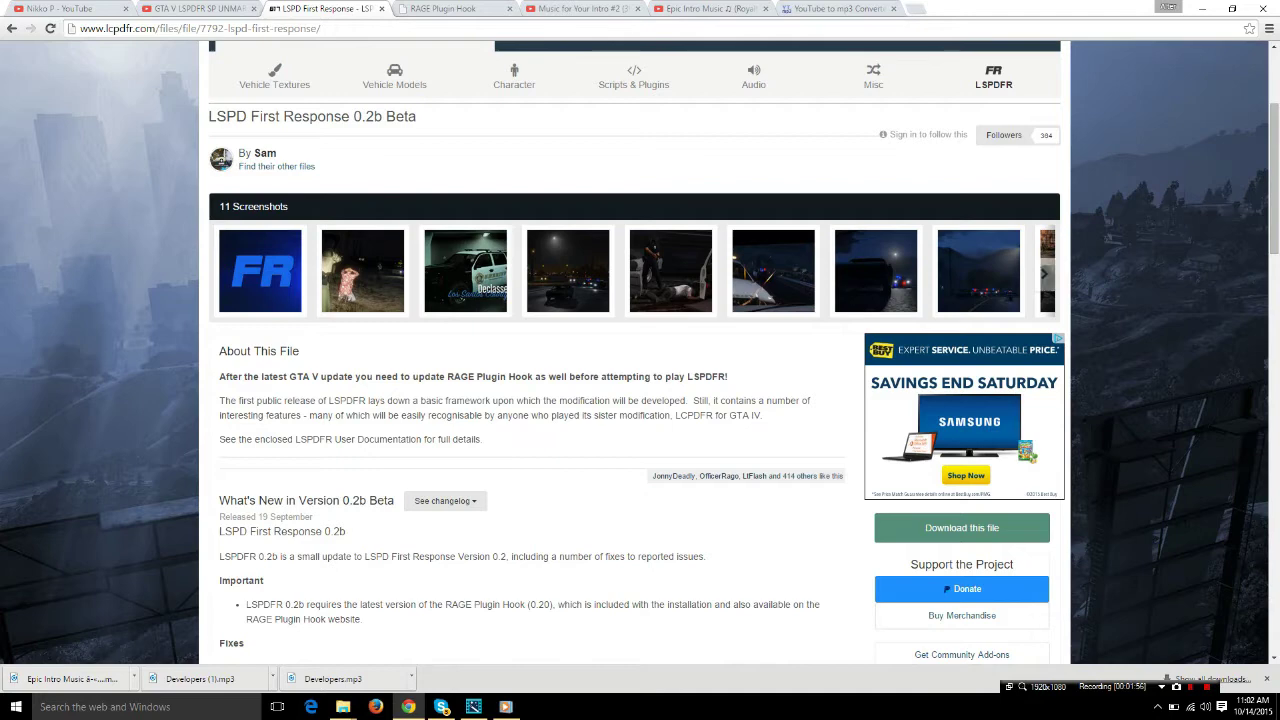
{"action": "left_click_drag", "start_coordinate": [219, 377], "coordinate": [726, 377]}
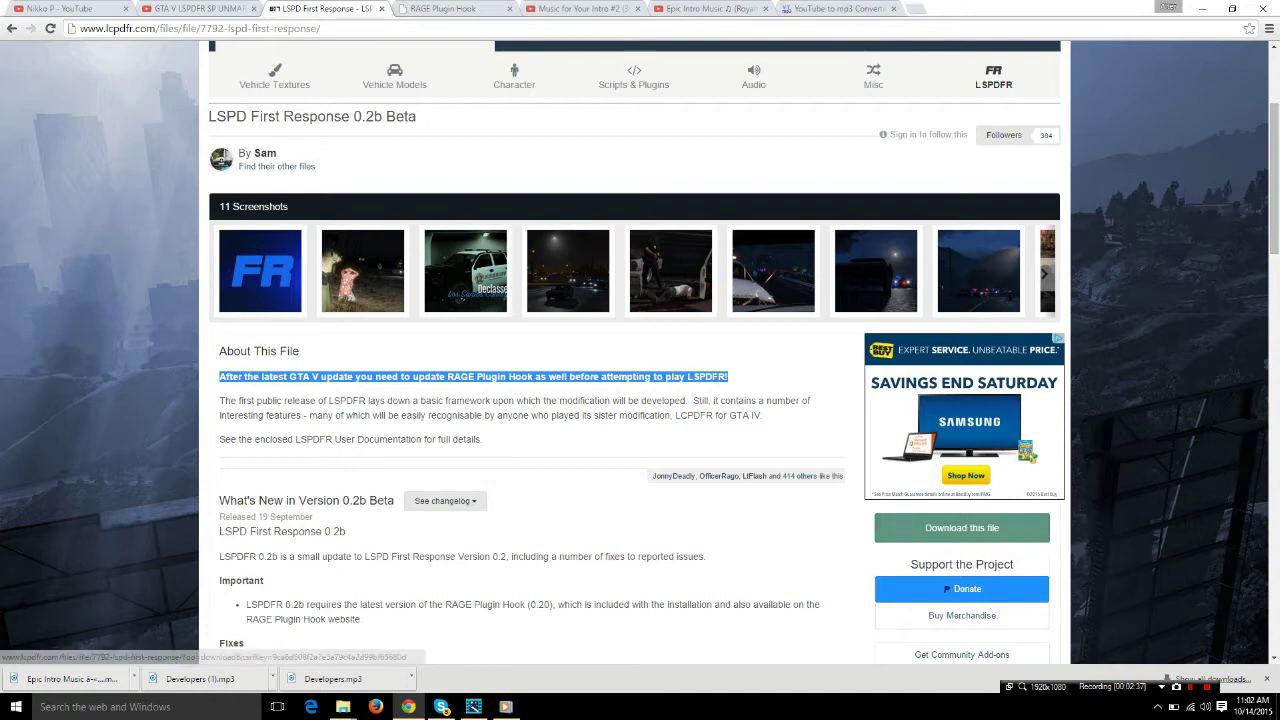
Step: Switch to the File Explorer window New folder (3) and place it so the LSPD First Response notice is partly uncovered
{"action": "mouse_move", "coordinate": [343, 707]}
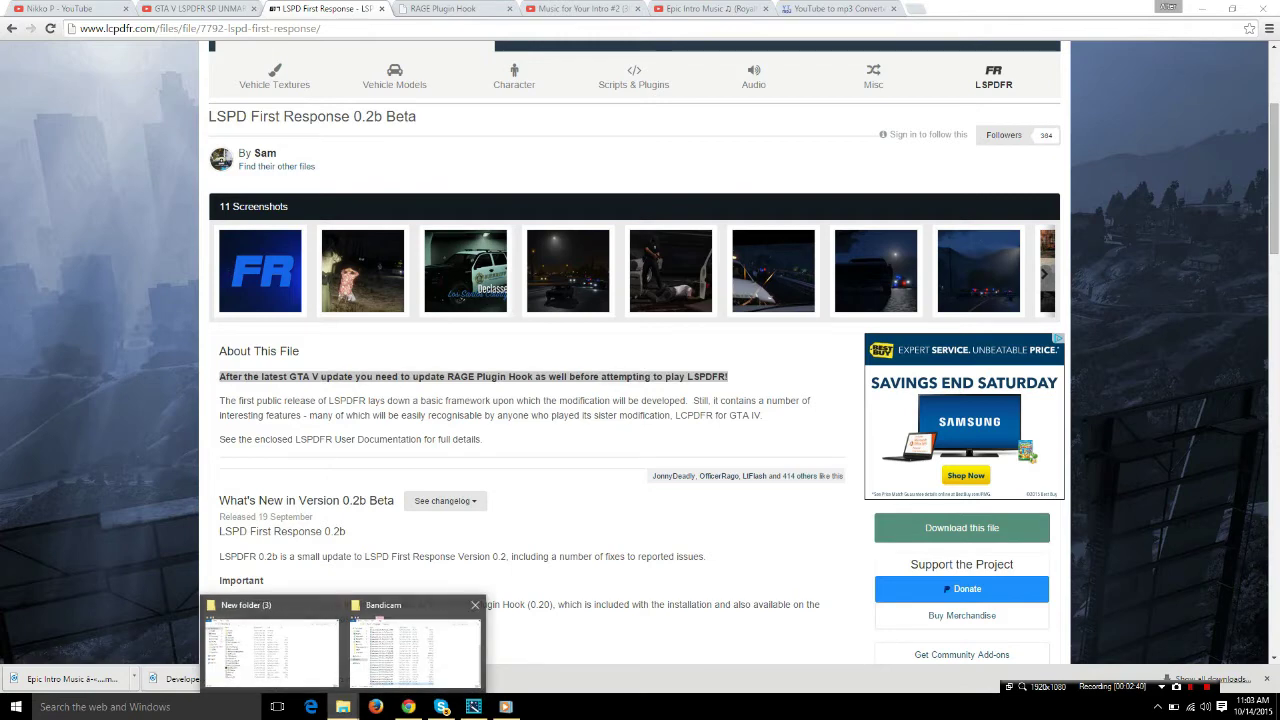
{"action": "left_click", "coordinate": [270, 650]}
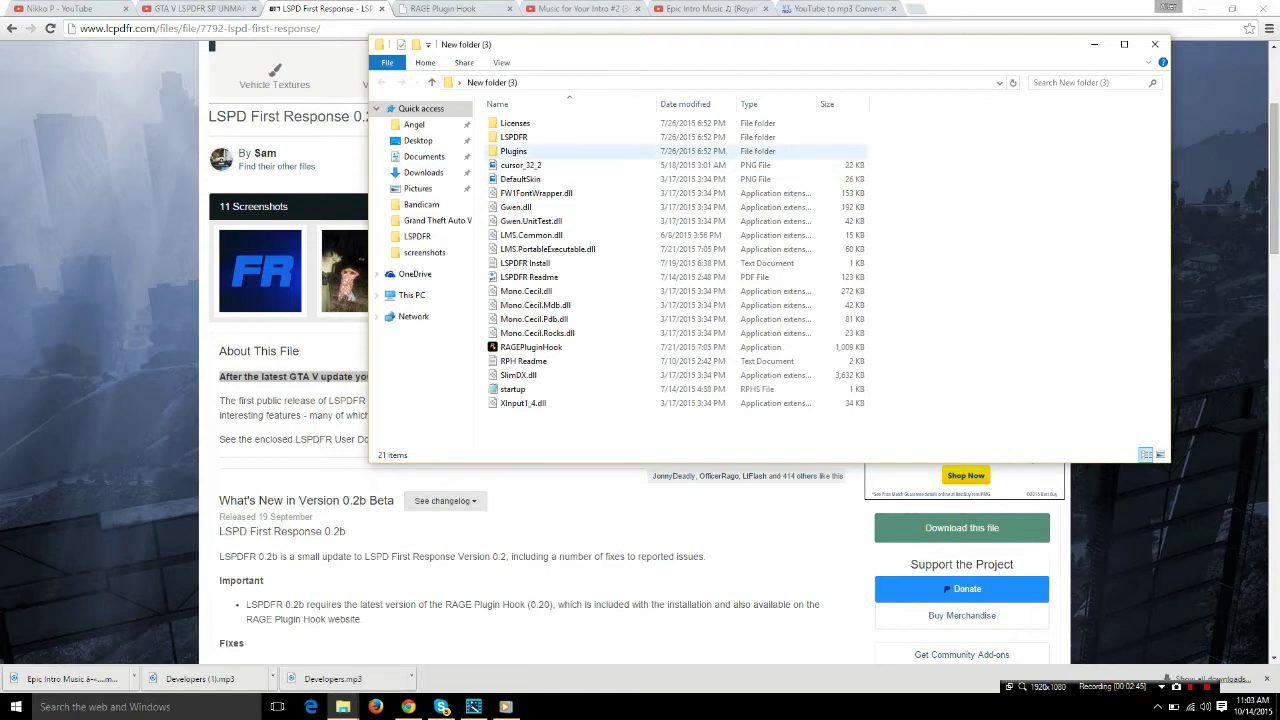
{"action": "left_click_drag", "start_coordinate": [600, 44], "coordinate": [742, 219]}
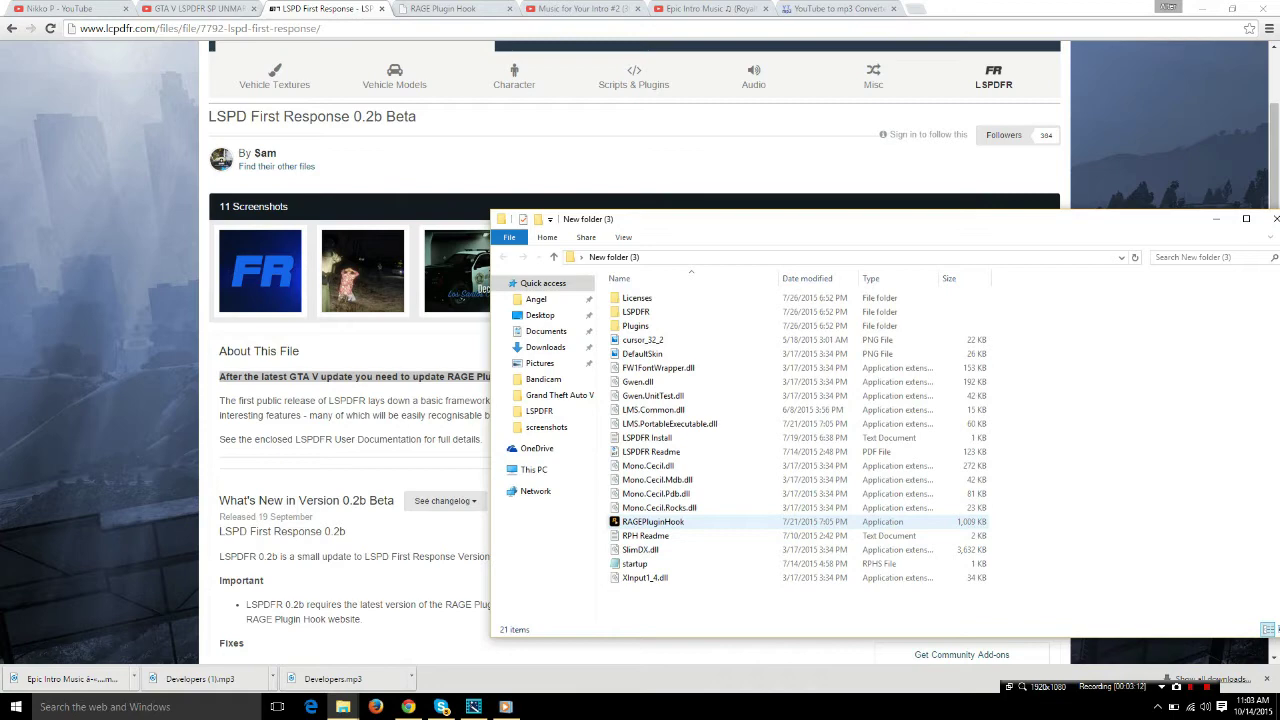
Step: Download the RAGE Plugin Hook Open Alpha 0.27.759.5247 release from the RAGE Plugin Hook website and open its archive in WinRAR
{"action": "left_click", "coordinate": [442, 9]}
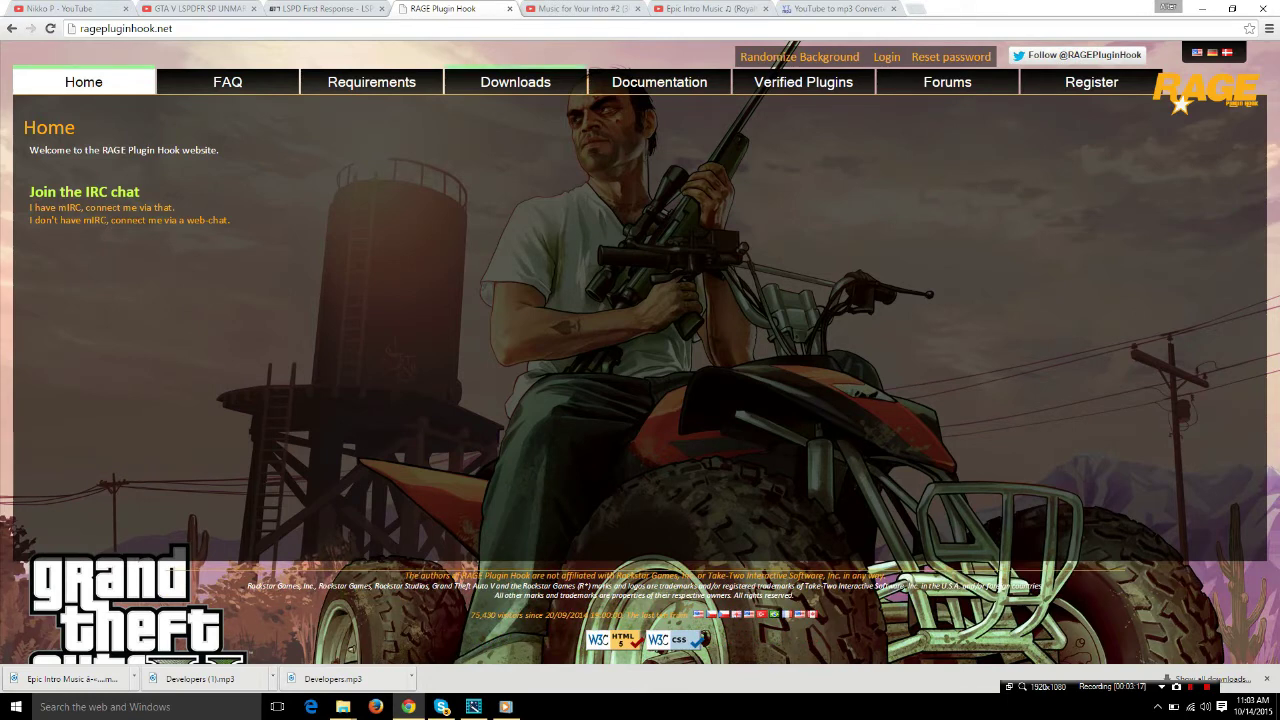
{"action": "left_click", "coordinate": [515, 82]}
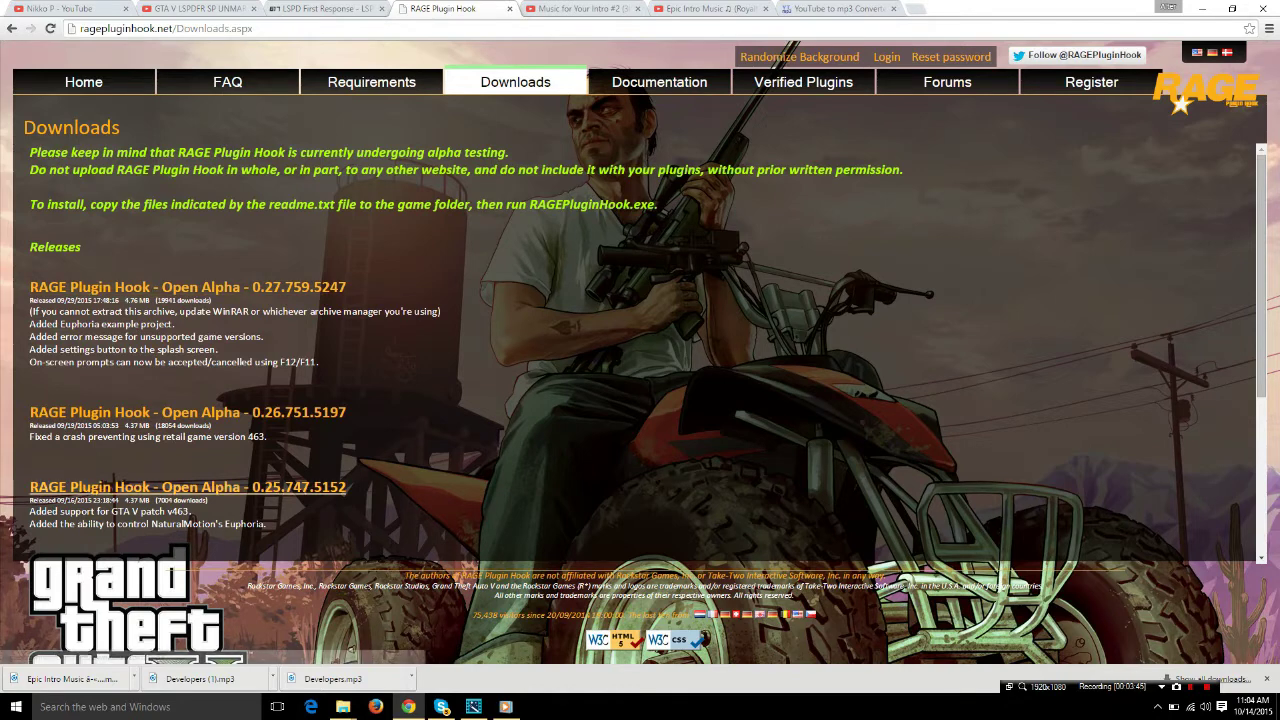
{"action": "left_click", "coordinate": [188, 287]}
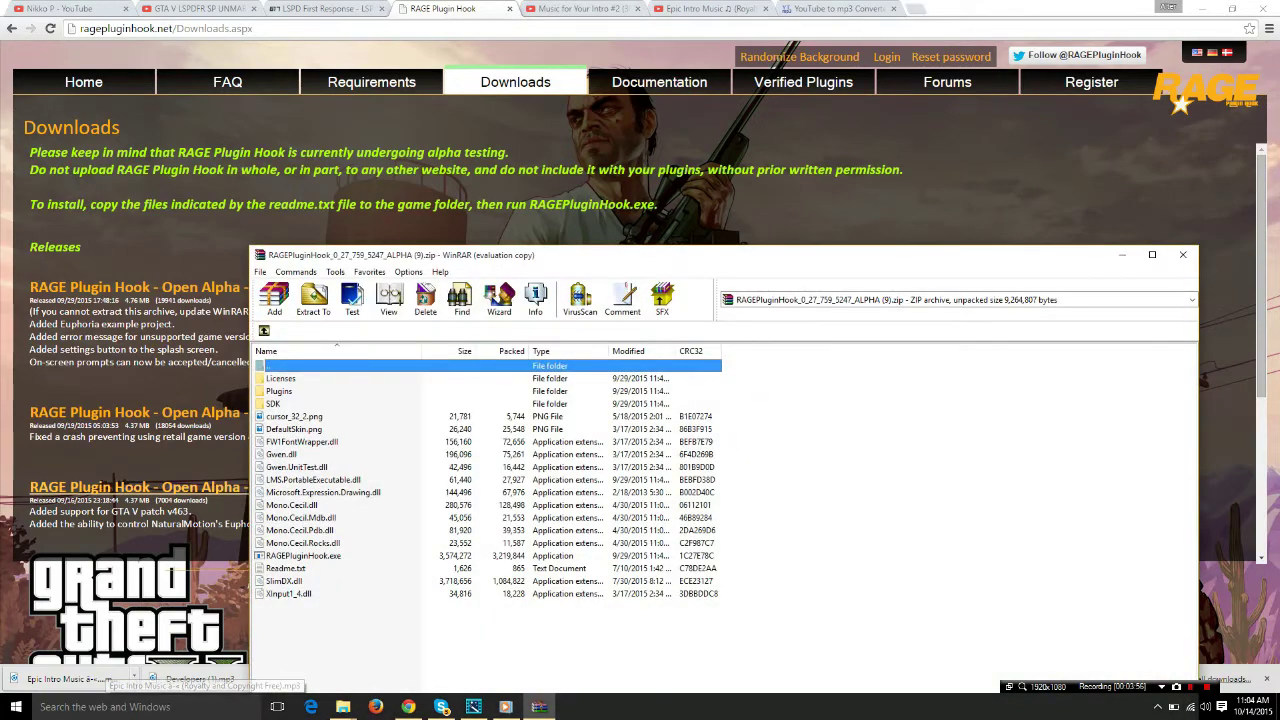
Step: Select all files and folders in the RAGEPluginHook archive and reposition the WinRAR window
{"action": "left_click_drag", "start_coordinate": [600, 254], "coordinate": [637, 85]}
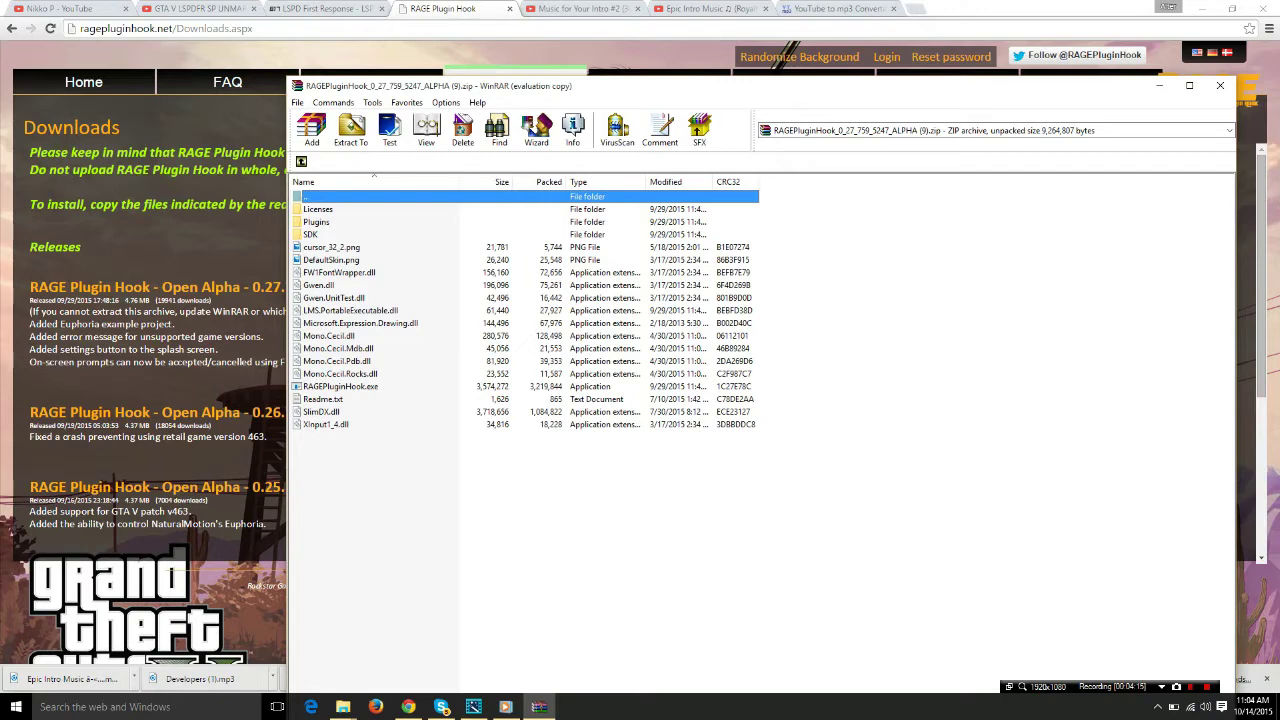
{"action": "left_click_drag", "start_coordinate": [530, 478], "coordinate": [585, 203]}
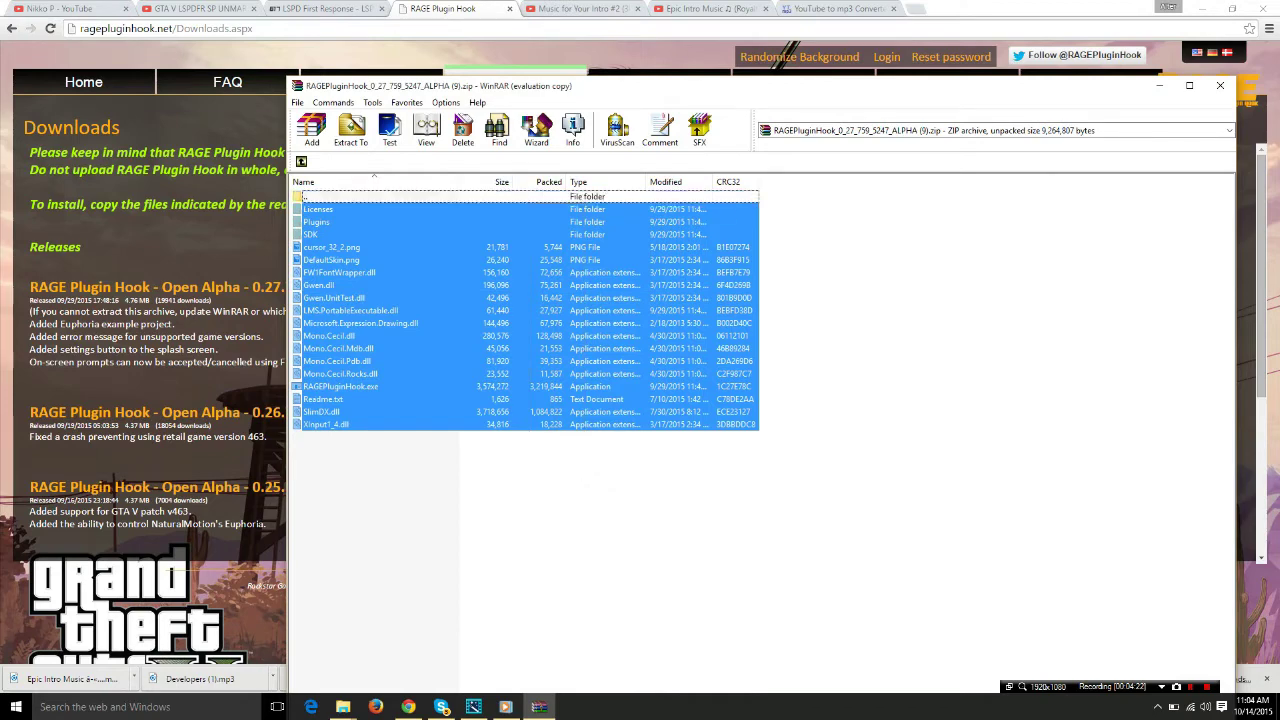
{"action": "left_click_drag", "start_coordinate": [515, 86], "coordinate": [659, 157]}
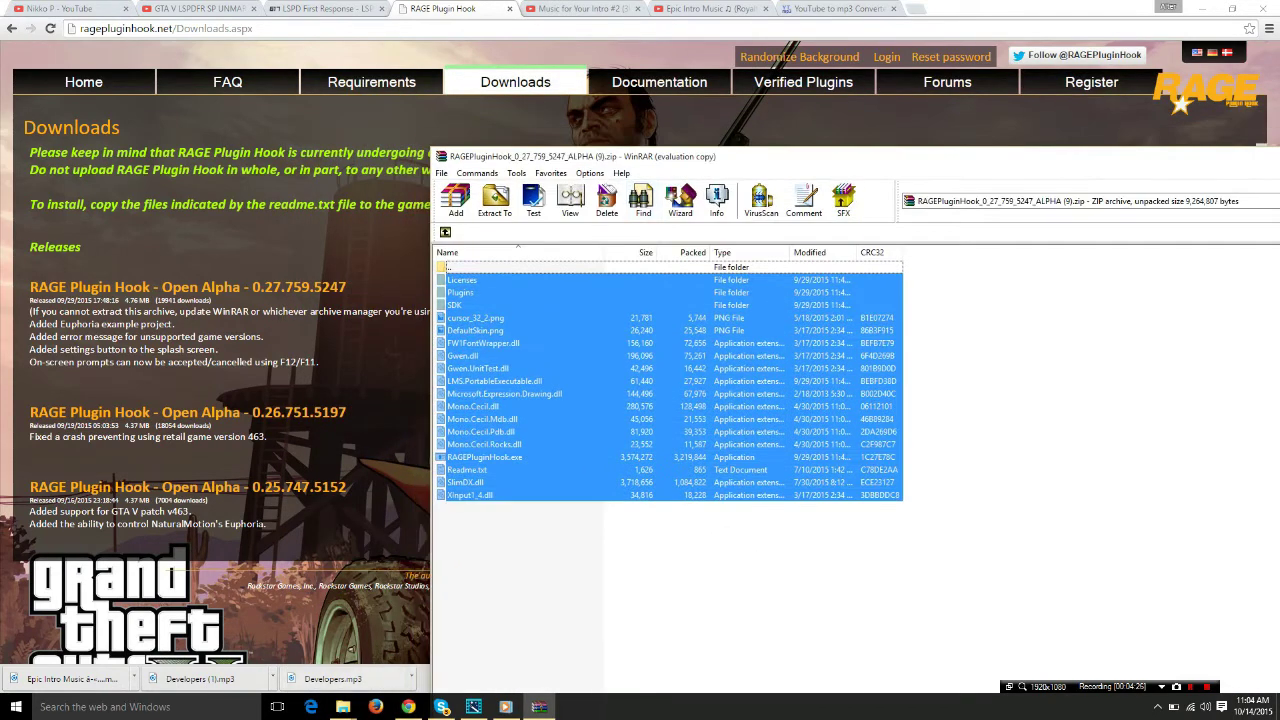
Step: Switch to the File Explorer window New folder (3) and move it clear of the WinRAR archive's right side
{"action": "left_click", "coordinate": [343, 706]}
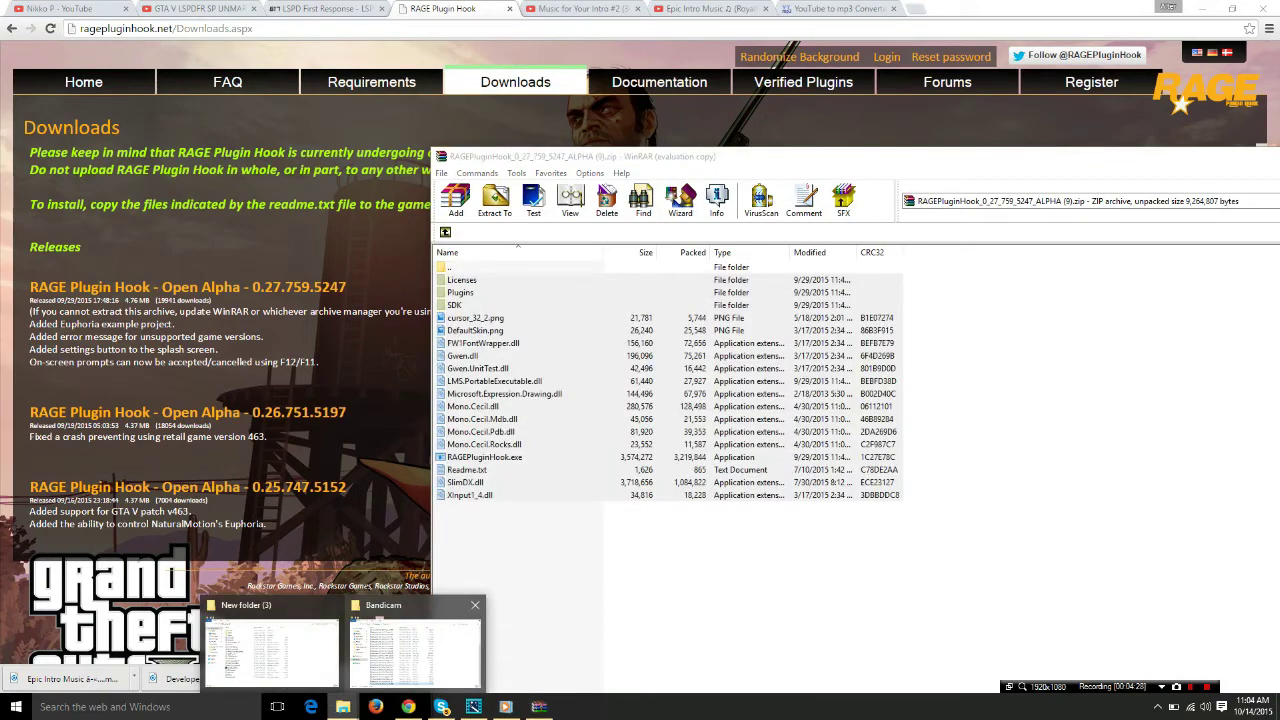
{"action": "left_click", "coordinate": [270, 650]}
{"action": "left_click_drag", "start_coordinate": [800, 219], "coordinate": [395, 234]}
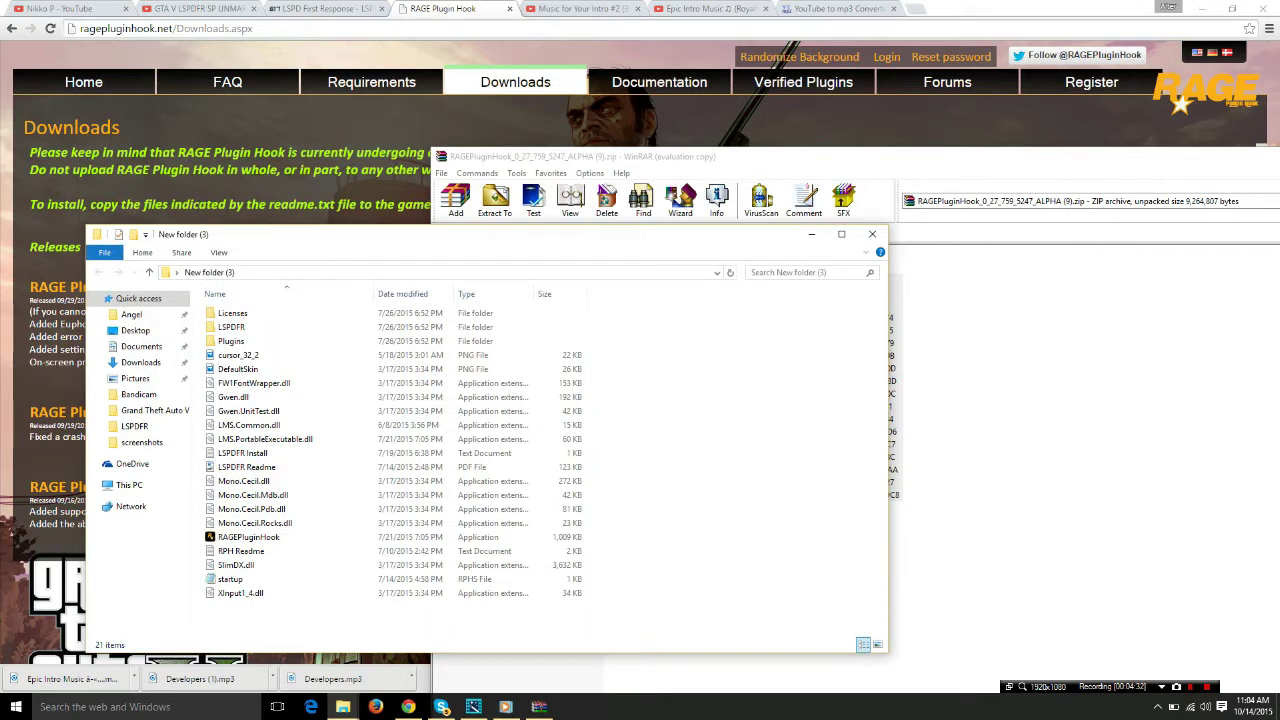
{"action": "left_click_drag", "start_coordinate": [295, 234], "coordinate": [240, 135]}
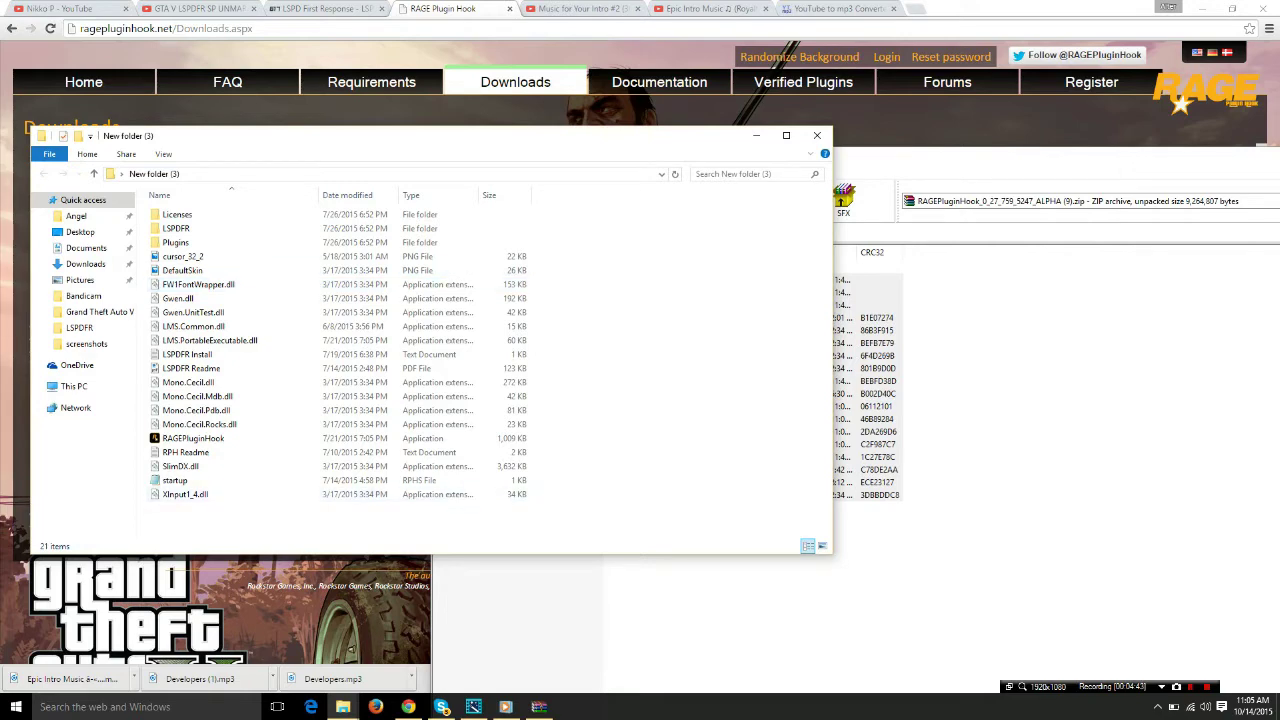
{"action": "left_click_drag", "start_coordinate": [283, 517], "coordinate": [449, 341]}
{"action": "left_click_drag", "start_coordinate": [282, 340], "coordinate": [282, 340]}
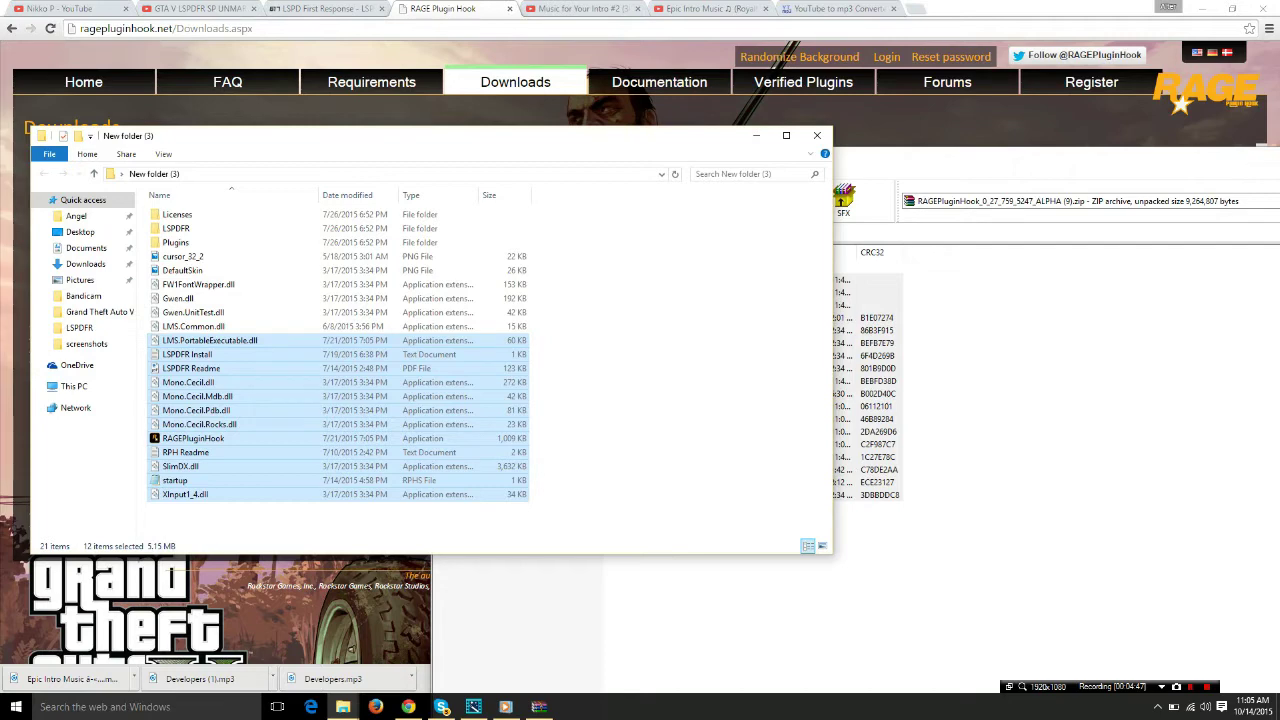
{"action": "left_click", "coordinate": [600, 400]}
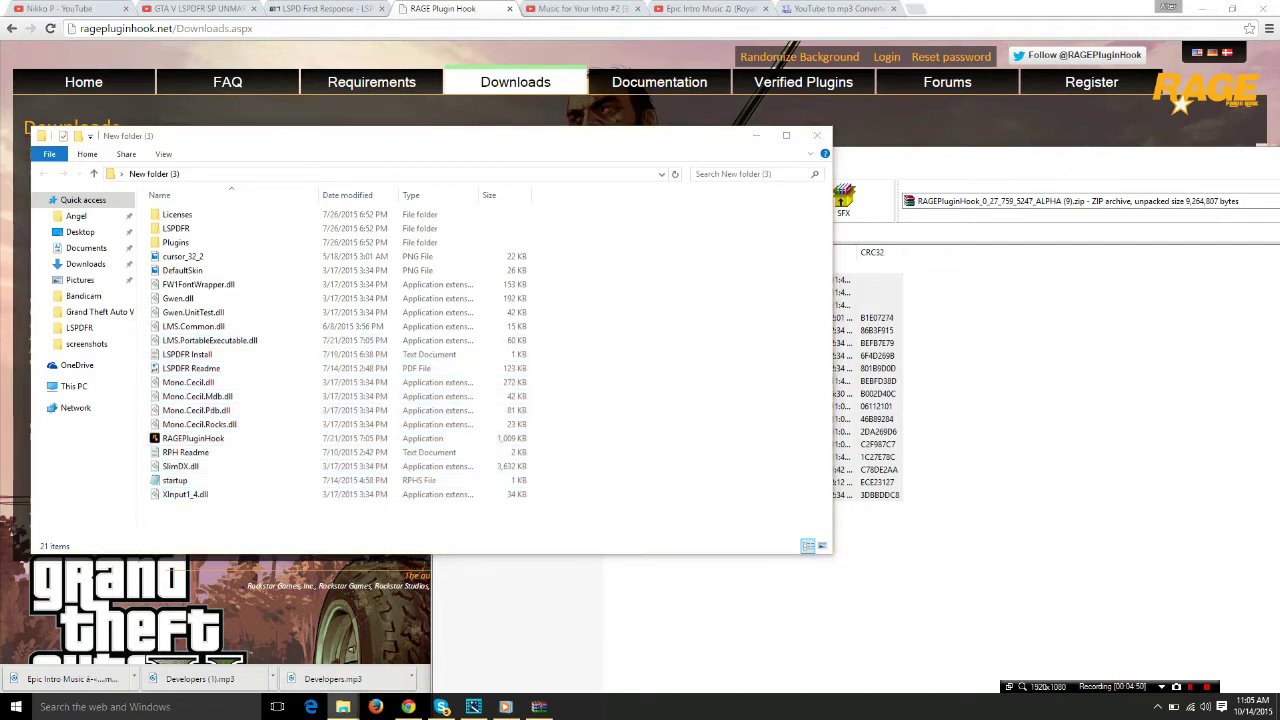
Step: Open the Grand Theft Auto V folder in a new File Explorer window and place it beside New folder (3)
{"action": "right_click", "coordinate": [343, 707]}
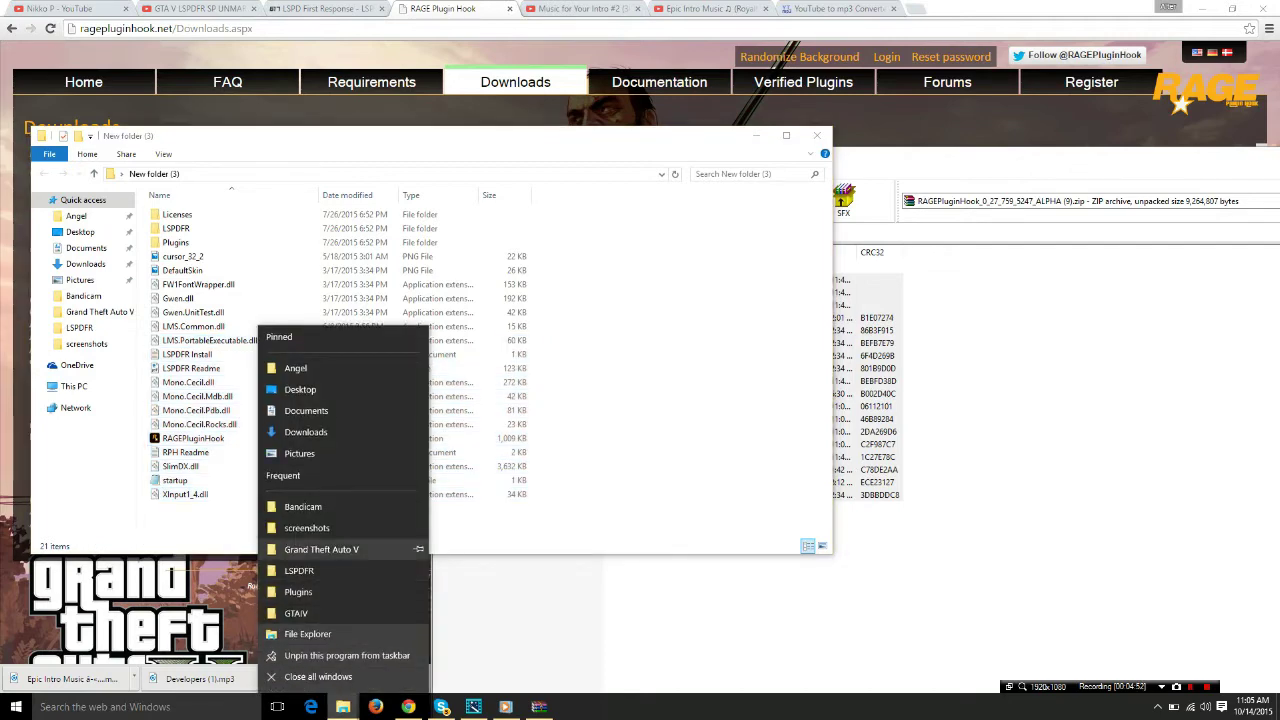
{"action": "left_click", "coordinate": [335, 549]}
{"action": "left_click_drag", "start_coordinate": [400, 154], "coordinate": [847, 117]}
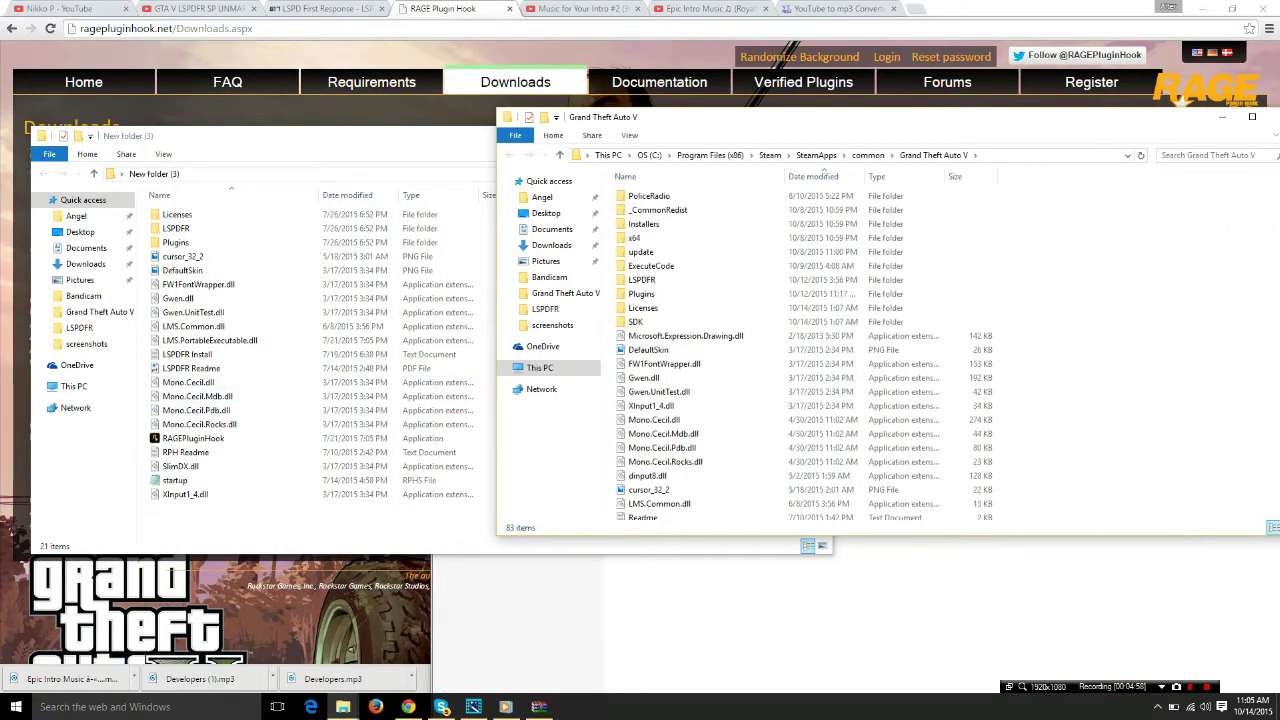
Step: Select everything in New folder (3) and try to move it over to the Grand Theft Auto V folder
{"action": "left_click_drag", "start_coordinate": [290, 535], "coordinate": [237, 212]}
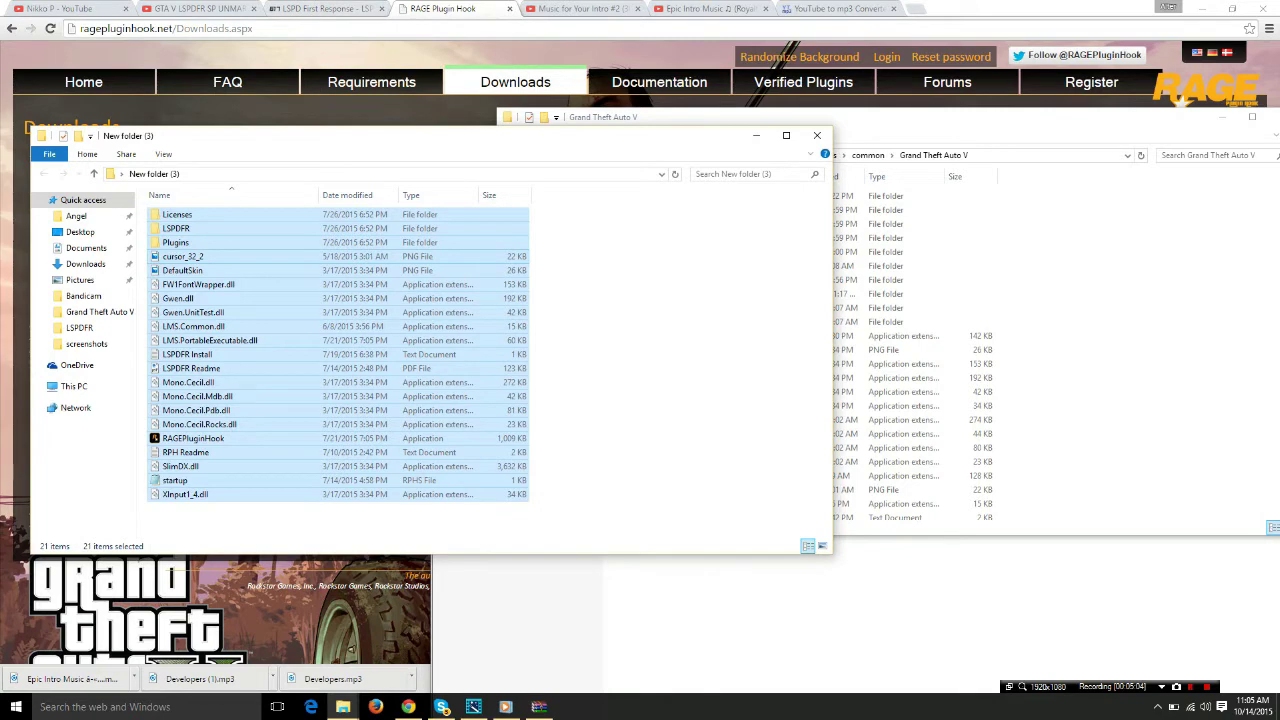
{"action": "left_click_drag", "start_coordinate": [420, 135], "coordinate": [319, 106]}
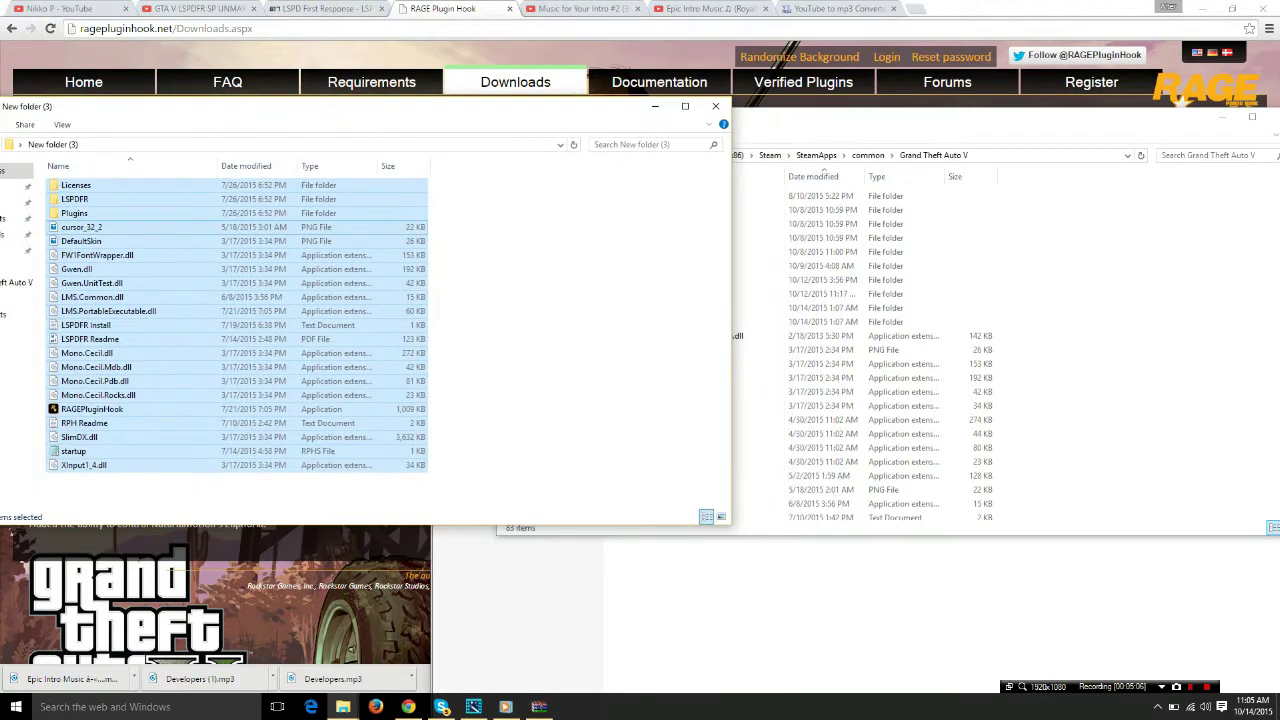
{"action": "left_click_drag", "start_coordinate": [310, 245], "coordinate": [627, 213]}
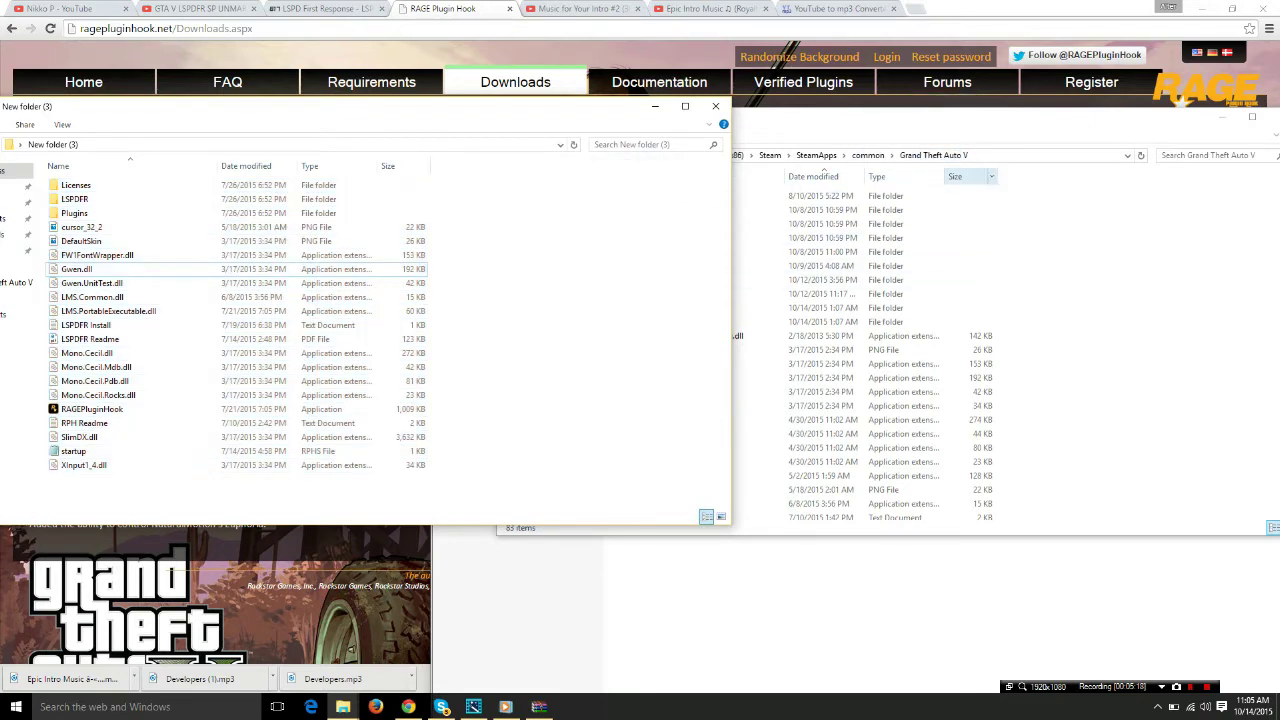
Step: Look through the contents of the Grand Theft Auto V folder and place its window beside New folder (3) again
{"action": "left_click", "coordinate": [955, 117]}
{"action": "left_click_drag", "start_coordinate": [955, 117], "coordinate": [818, 111]}
{"action": "scroll", "coordinate": [690, 166], "scroll_direction": "down", "scroll_amount": 10}
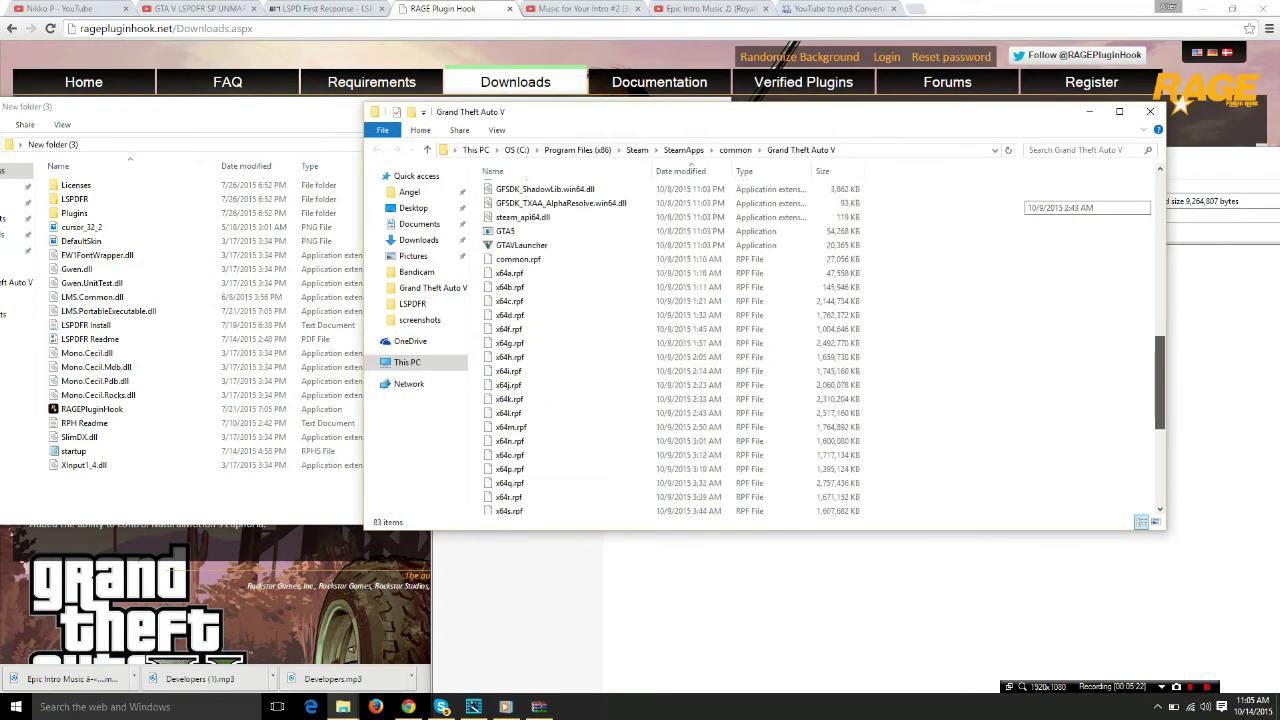
{"action": "scroll", "coordinate": [690, 166], "scroll_direction": "up", "scroll_amount": 4}
{"action": "scroll", "coordinate": [690, 165], "scroll_direction": "up", "scroll_amount": 6}
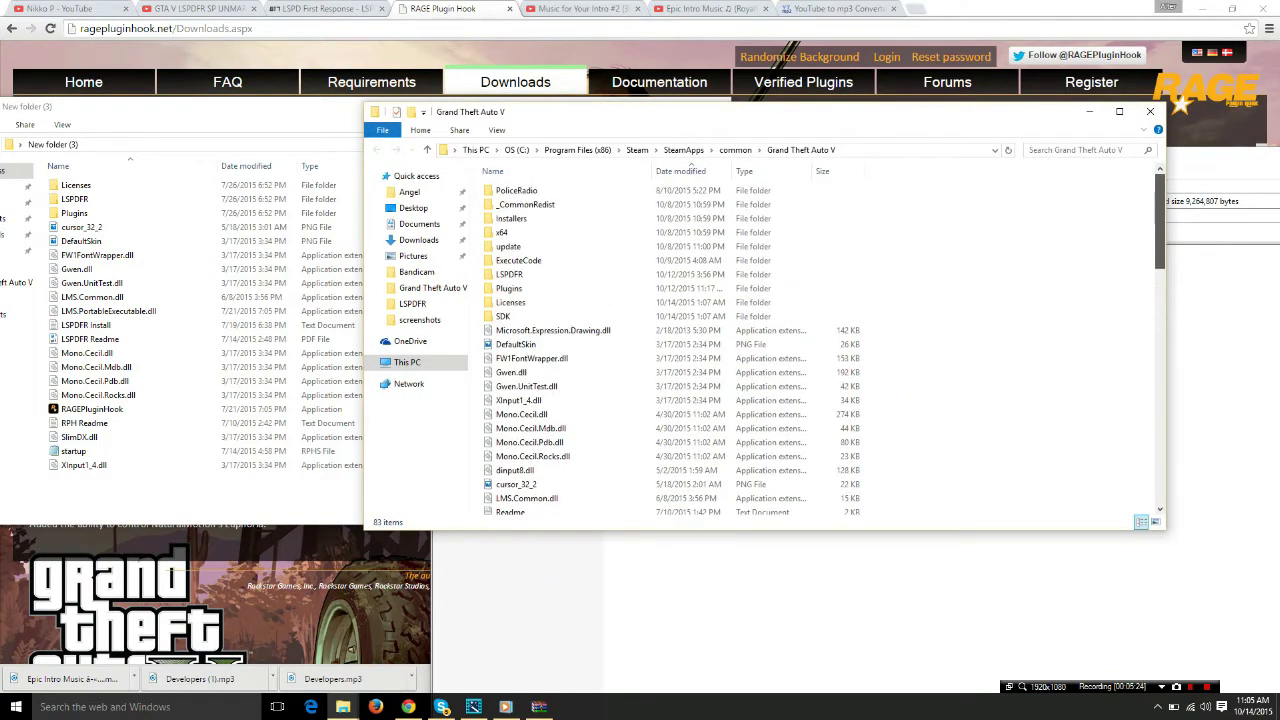
{"action": "left_click_drag", "start_coordinate": [765, 111], "coordinate": [892, 113]}
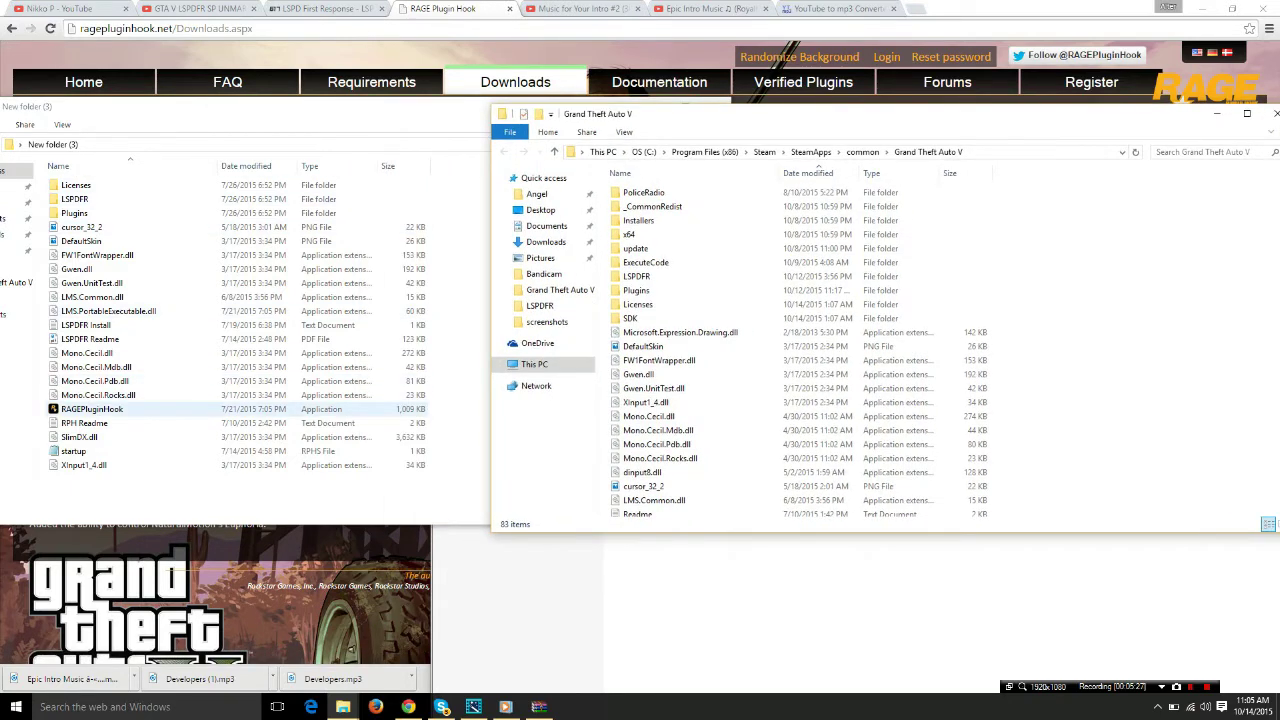
Step: Bring up the LSPD First Response page, switch to the RAGEPluginHook archive in WinRAR and place its window beside New folder (3)
{"action": "left_click", "coordinate": [325, 8]}
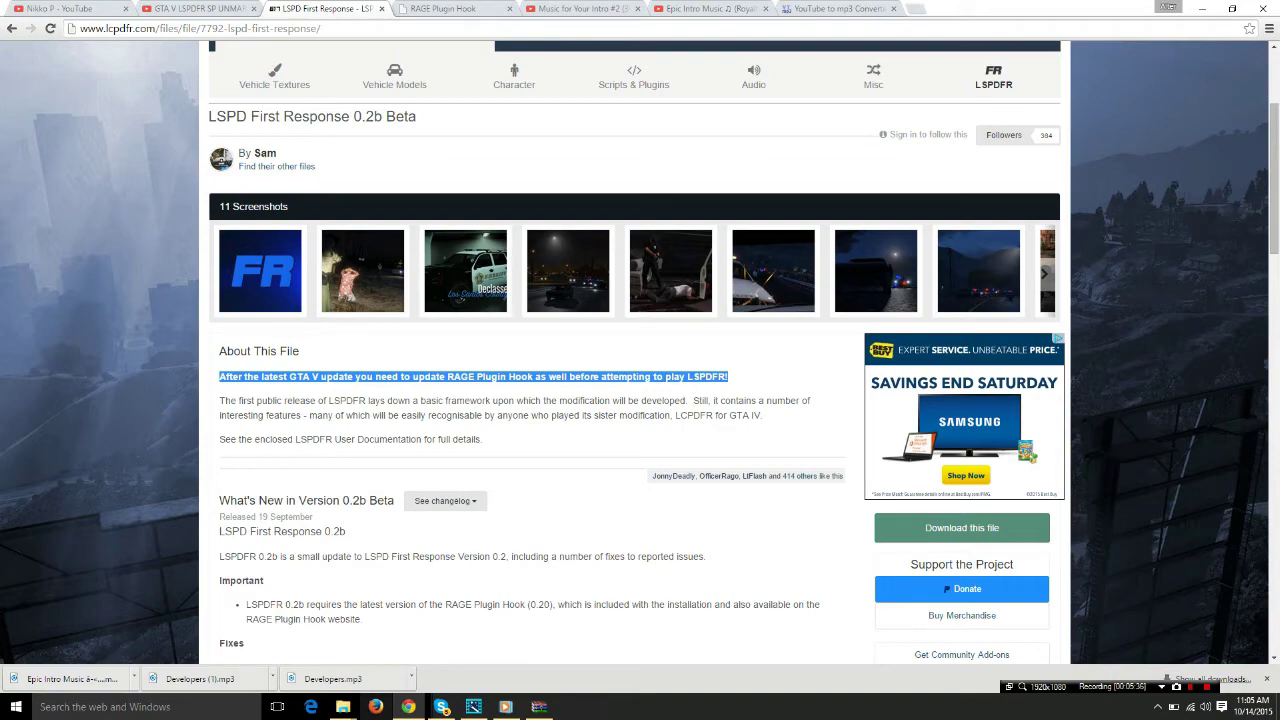
{"action": "left_click", "coordinate": [343, 706]}
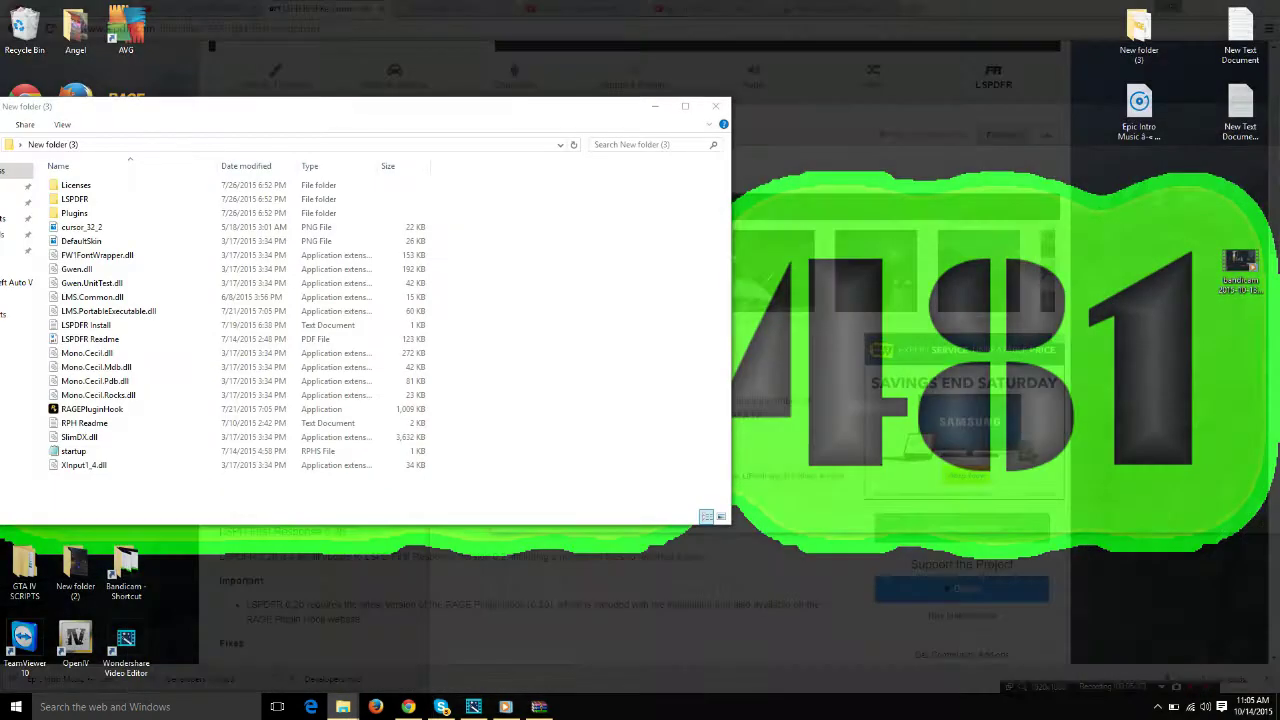
{"action": "left_click", "coordinate": [200, 650]}
{"action": "left_click", "coordinate": [539, 706]}
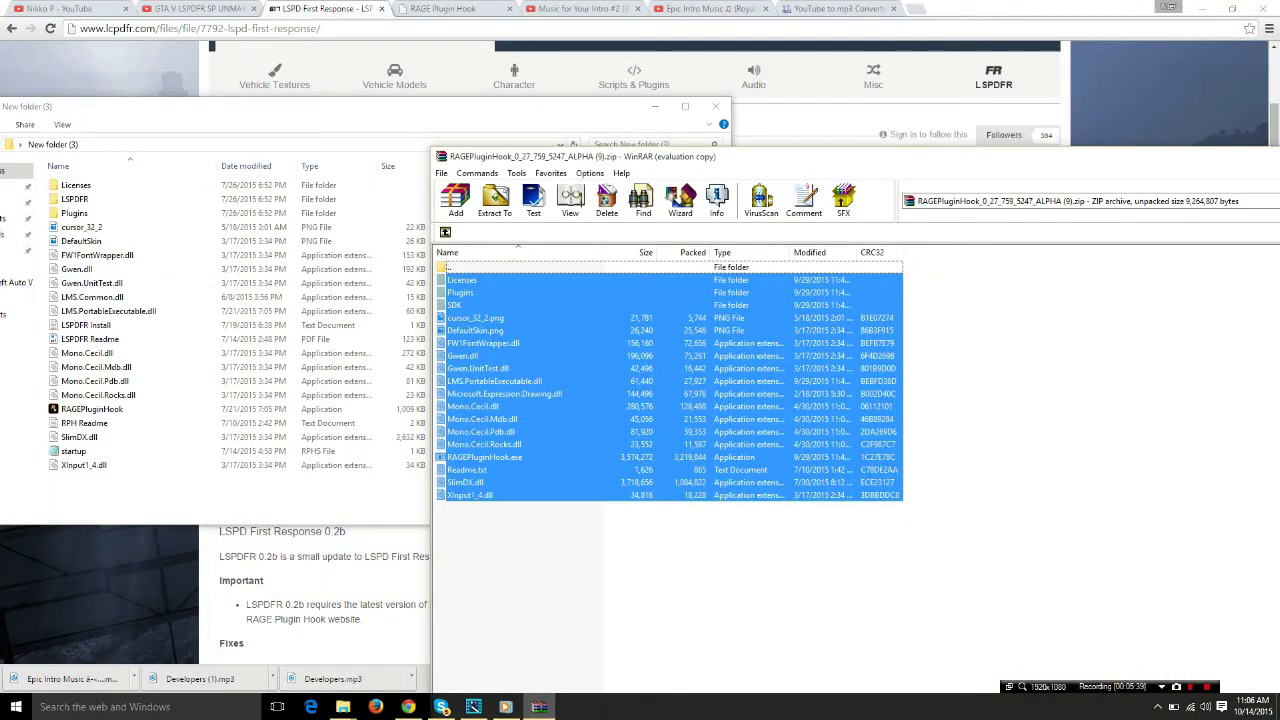
{"action": "left_click_drag", "start_coordinate": [690, 155], "coordinate": [729, 51]}
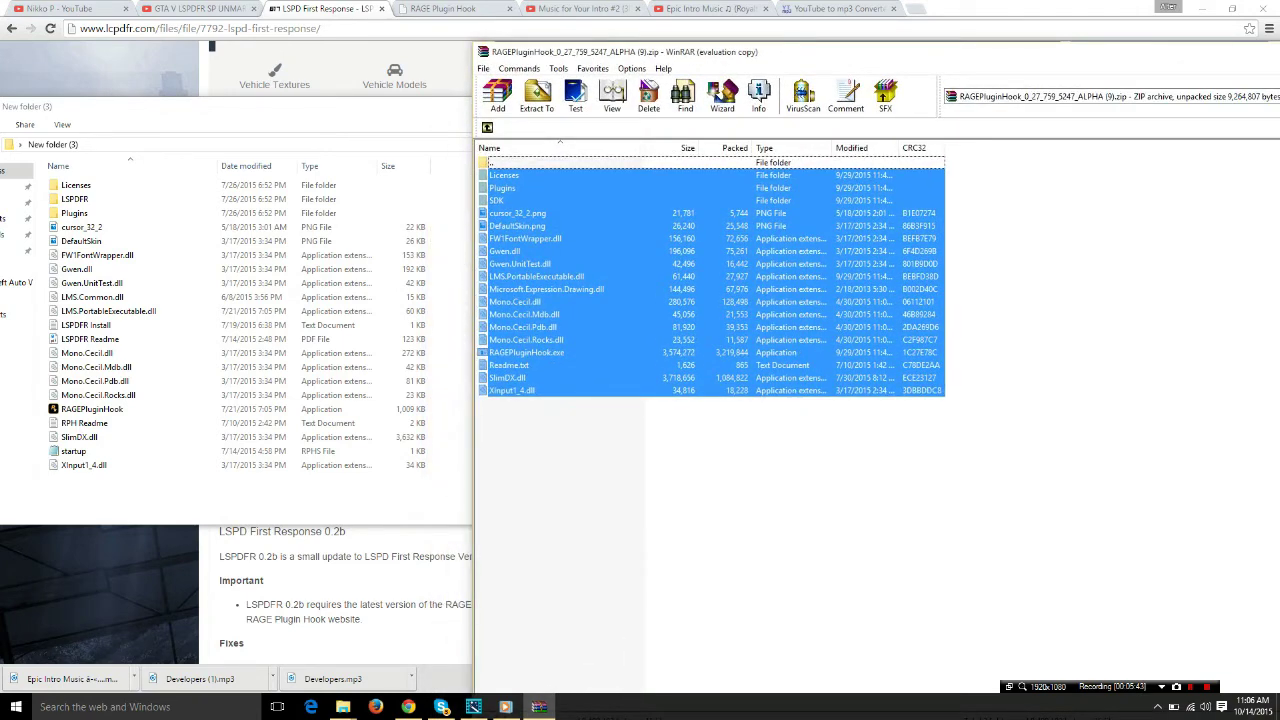
{"action": "left_click_drag", "start_coordinate": [640, 52], "coordinate": [891, 63]}
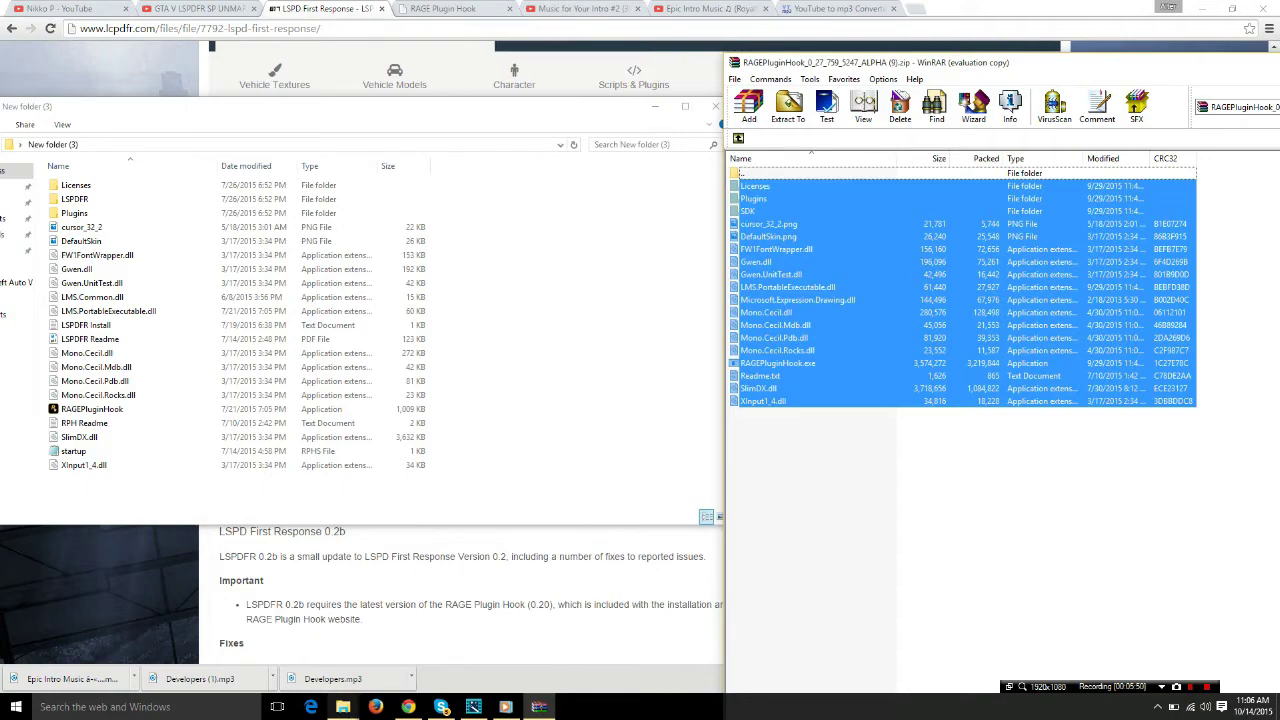
Step: Bring the Grand Theft Auto V folder forward, shift the WinRAR window clear of it, and close the Grand Theft Auto V window
{"action": "left_click", "coordinate": [343, 707]}
{"action": "left_click", "coordinate": [486, 650]}
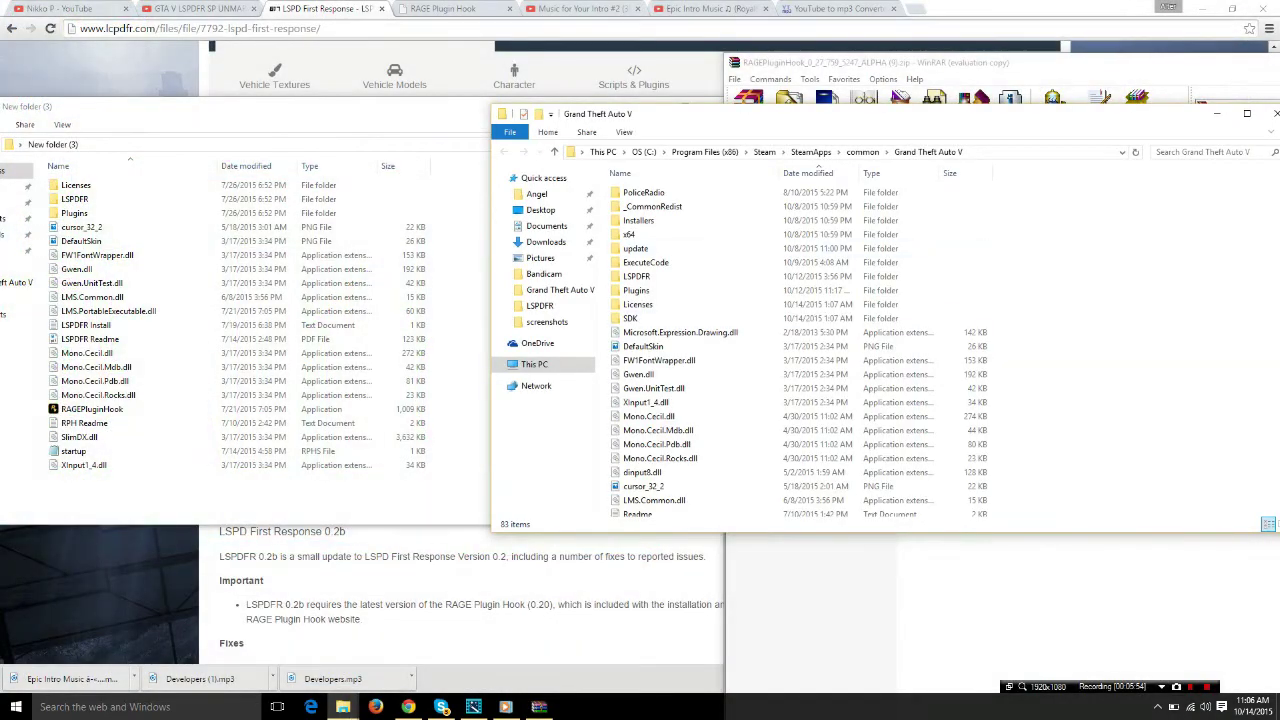
{"action": "left_click_drag", "start_coordinate": [850, 113], "coordinate": [432, 40]}
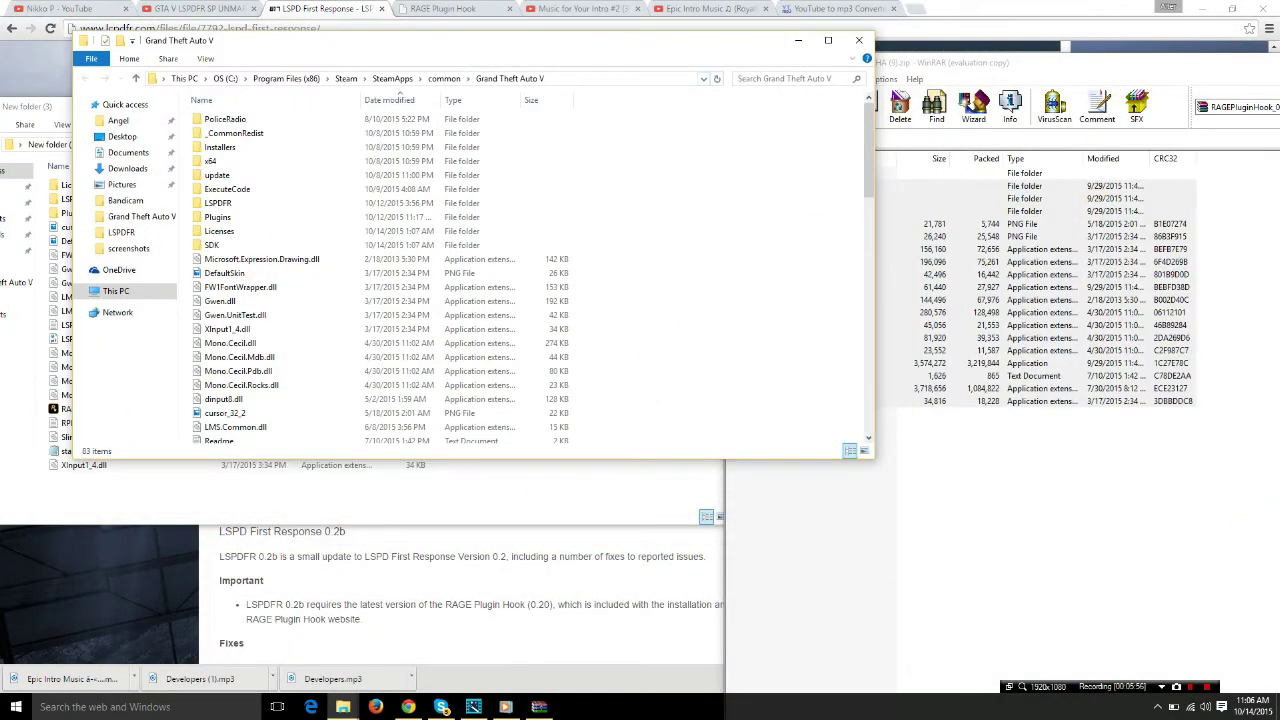
{"action": "left_click_drag", "start_coordinate": [1020, 62], "coordinate": [1068, 97]}
{"action": "left_click_drag", "start_coordinate": [950, 98], "coordinate": [962, 106]}
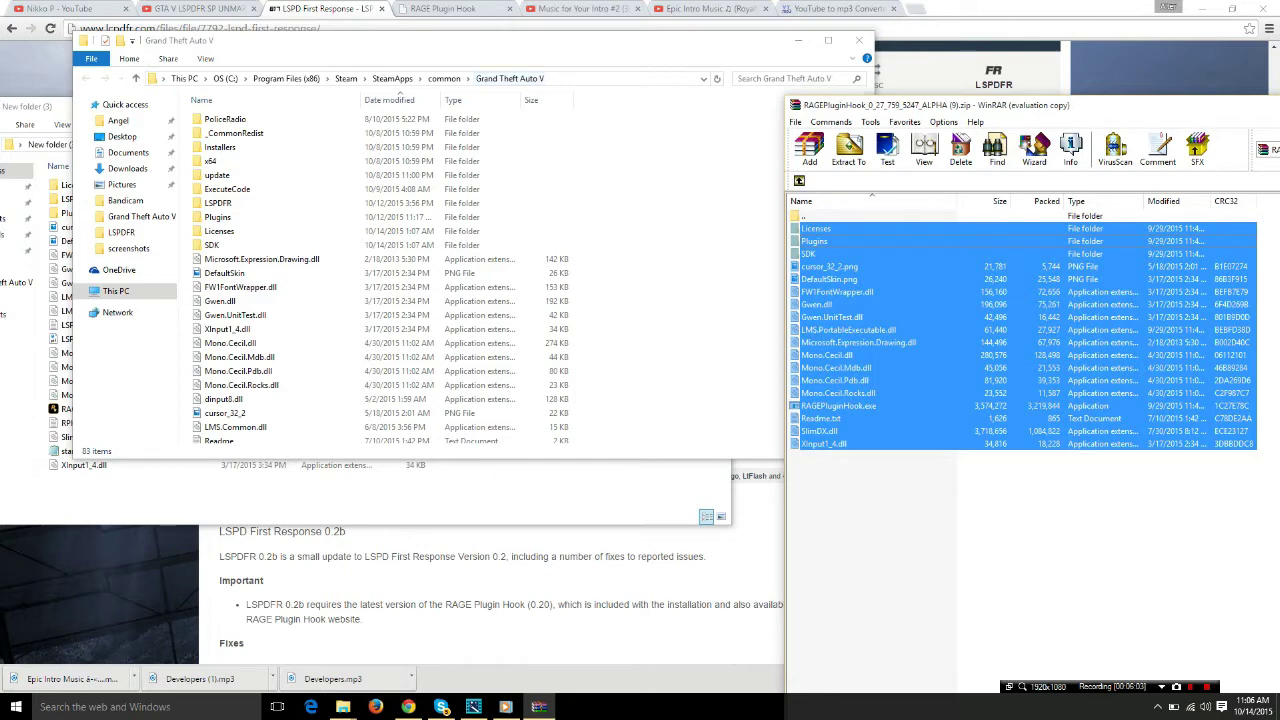
{"action": "left_click", "coordinate": [859, 41]}
{"action": "left_click", "coordinate": [859, 41]}
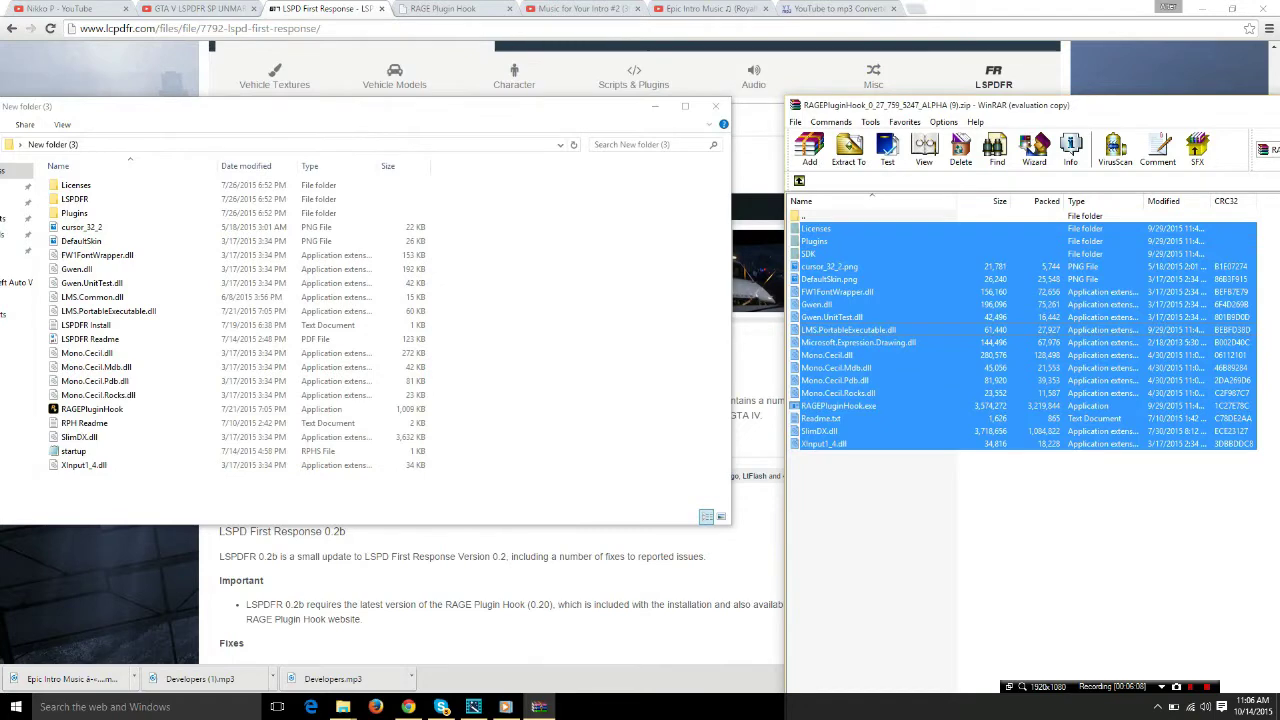
Step: Move all files from the RAGEPluginHook archive into New folder (3), replacing the same-named files, and select RAGEPluginHook there
{"action": "left_click_drag", "start_coordinate": [236, 199], "coordinate": [236, 215]}
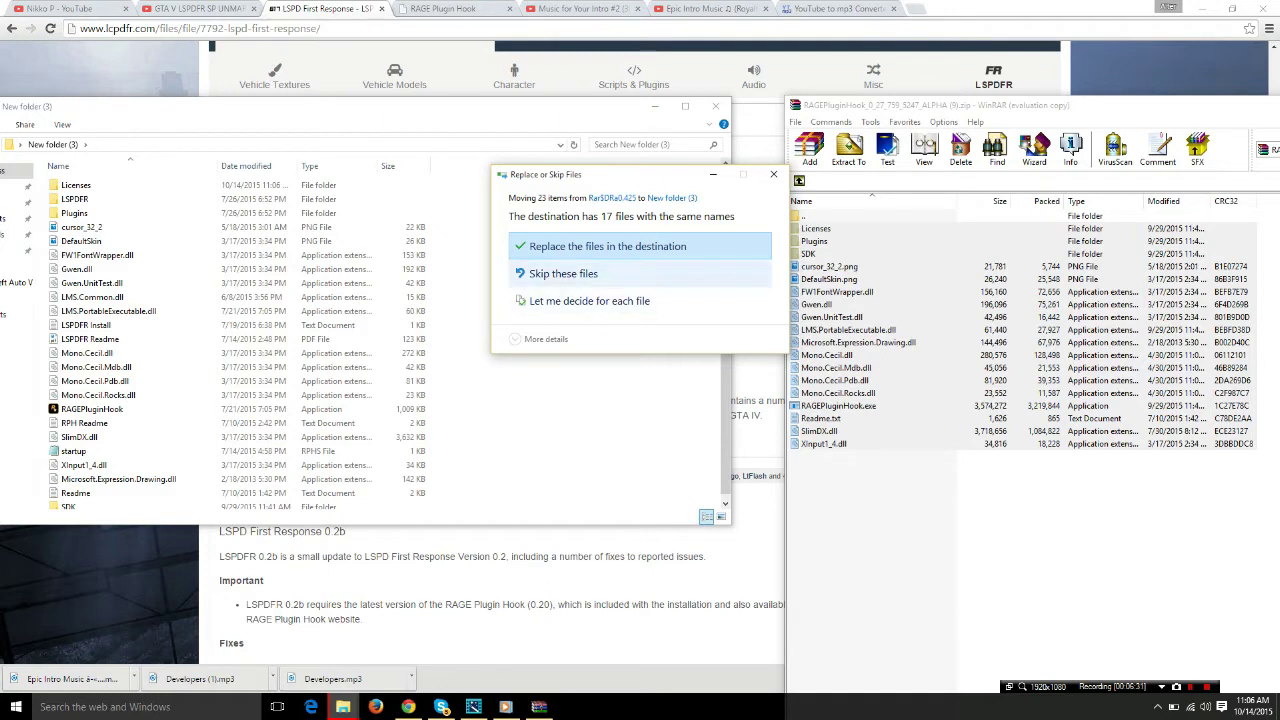
{"action": "left_click", "coordinate": [607, 246]}
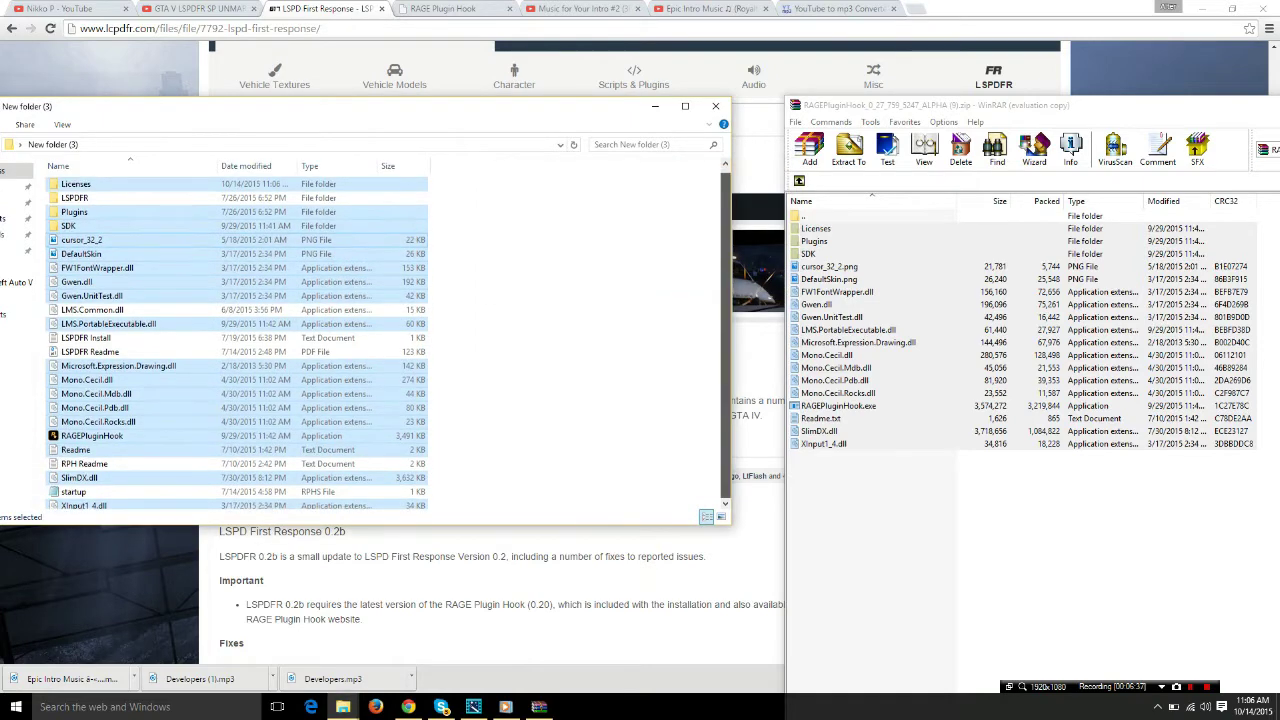
{"action": "left_click_drag", "start_coordinate": [300, 106], "coordinate": [573, 52]}
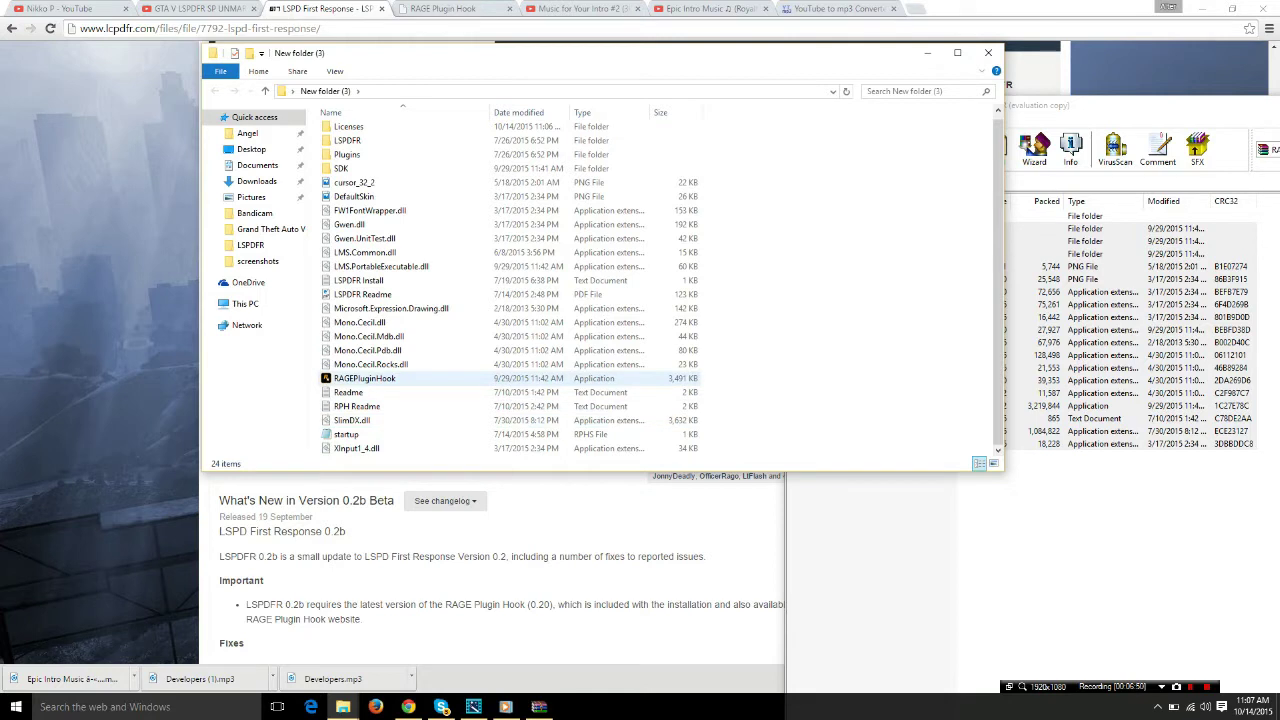
{"action": "left_click", "coordinate": [364, 378]}
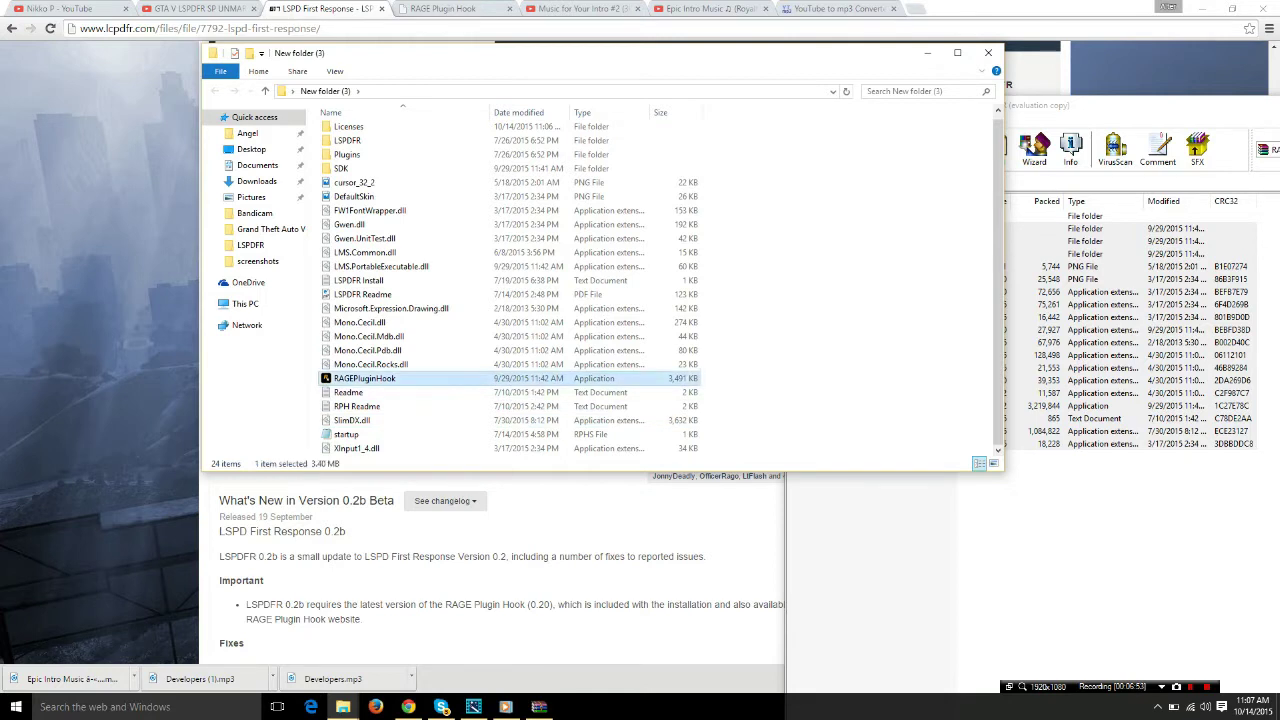
Step: Close the RAGEPluginHook archive in WinRAR and reposition the New folder (3) window over the web page
{"action": "left_click_drag", "start_coordinate": [1100, 105], "coordinate": [786, 151]}
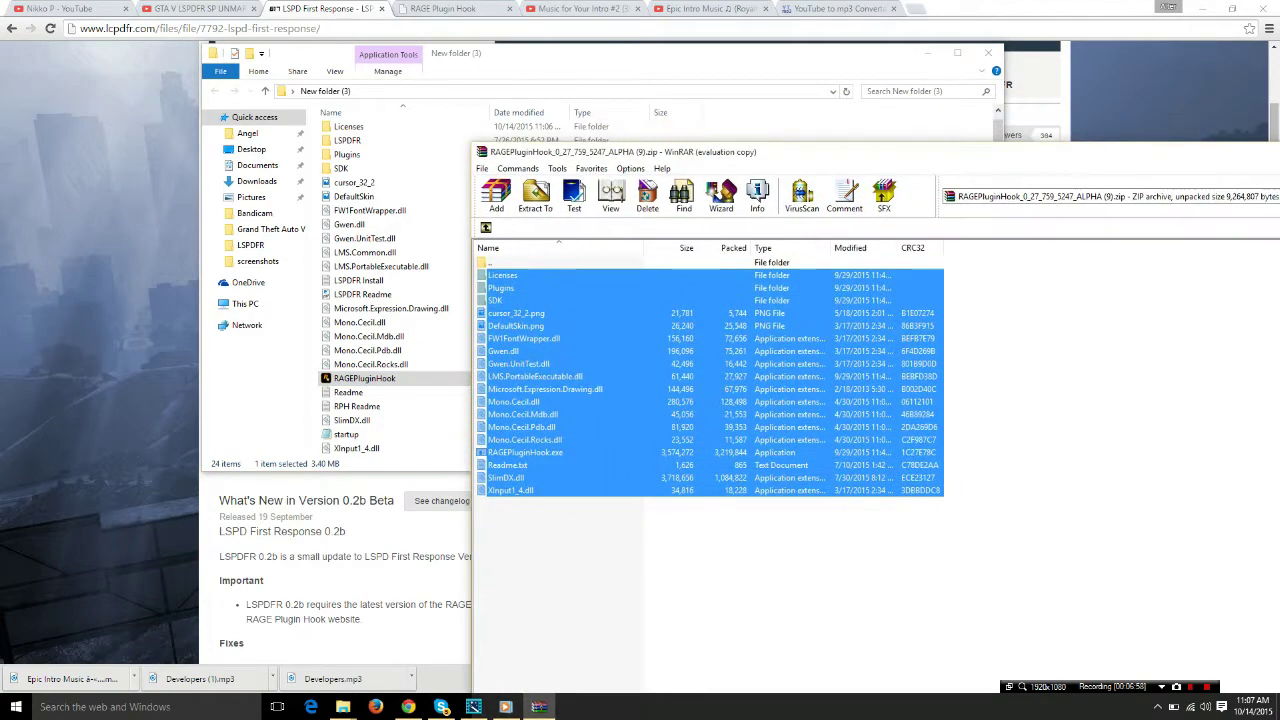
{"action": "left_click_drag", "start_coordinate": [620, 152], "coordinate": [362, 148]}
{"action": "left_click", "coordinate": [1147, 147]}
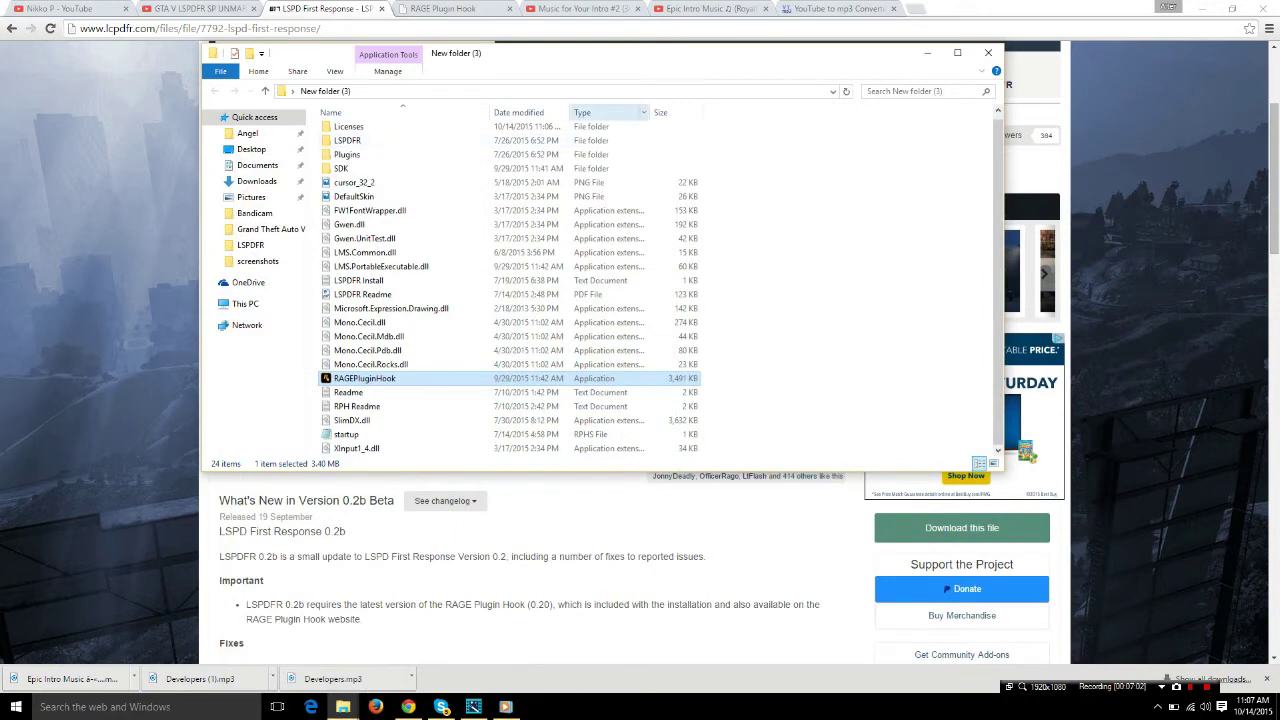
{"action": "left_click_drag", "start_coordinate": [620, 53], "coordinate": [522, 98]}
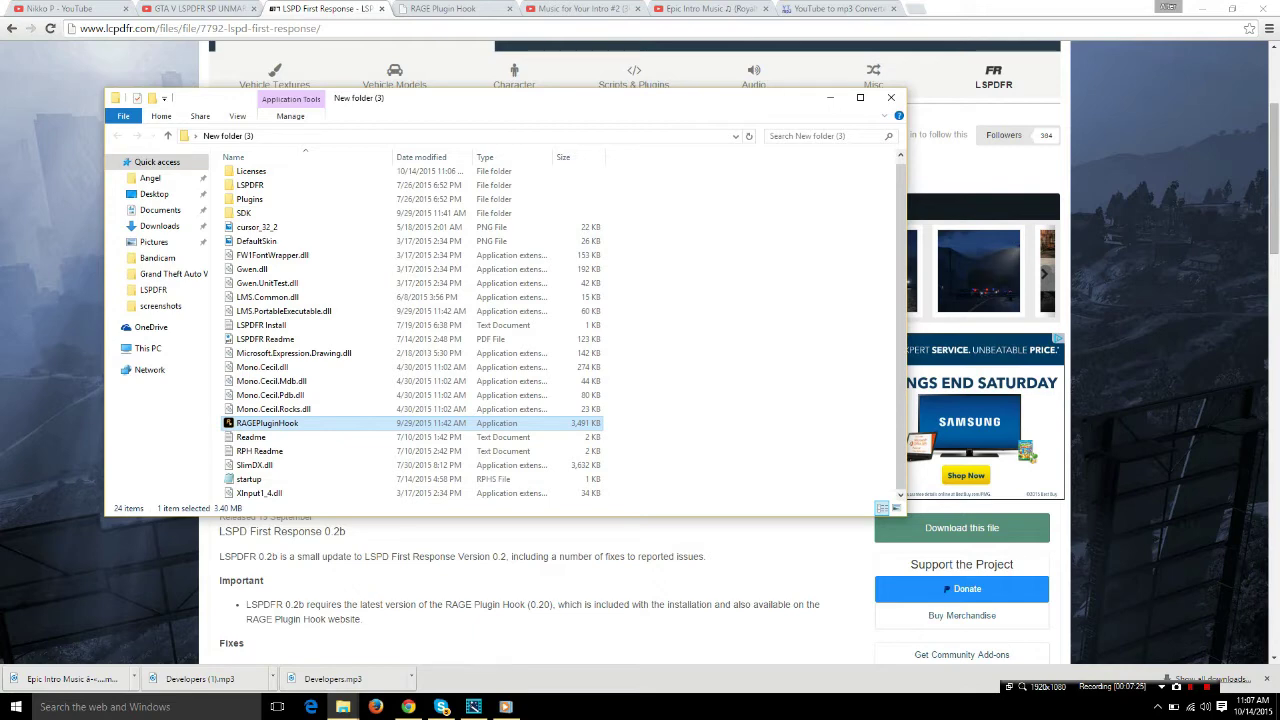
Step: Check the contents of the Plugins folder, return to New folder (3) and reposition its window
{"action": "double_click", "coordinate": [249, 199]}
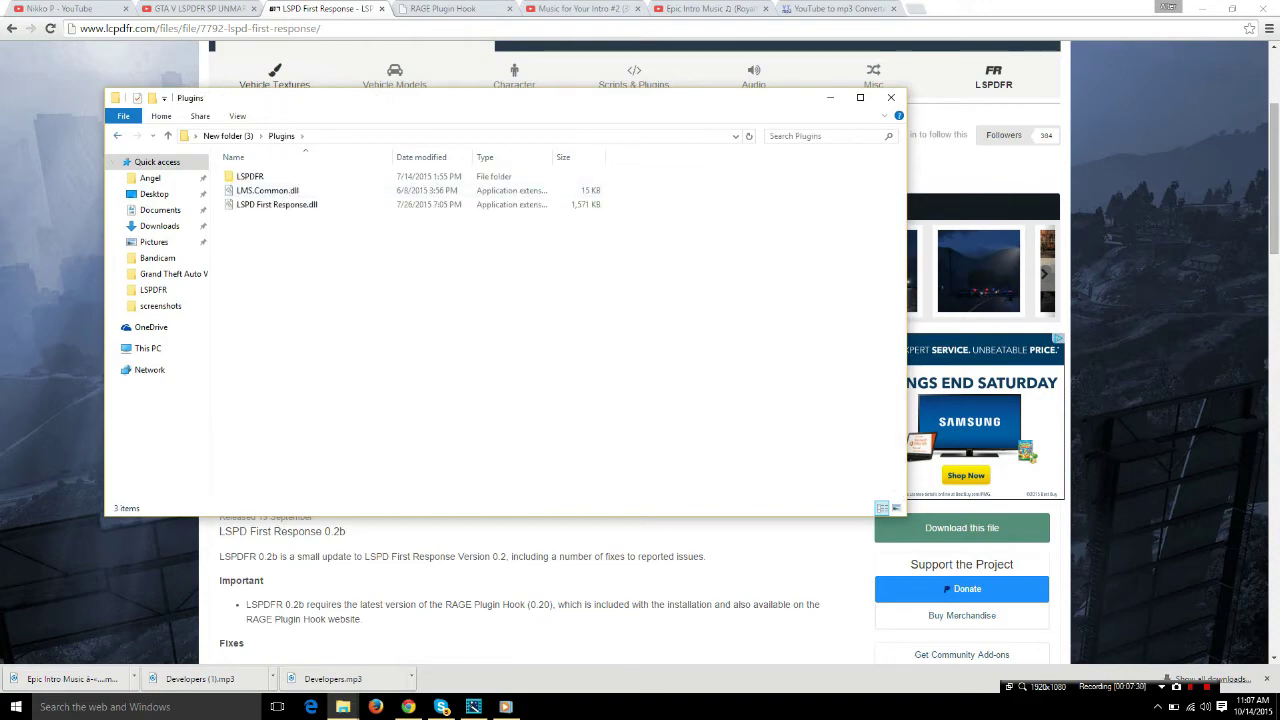
{"action": "key", "text": "BackSpace"}
{"action": "left_click_drag", "start_coordinate": [500, 97], "coordinate": [651, 112]}
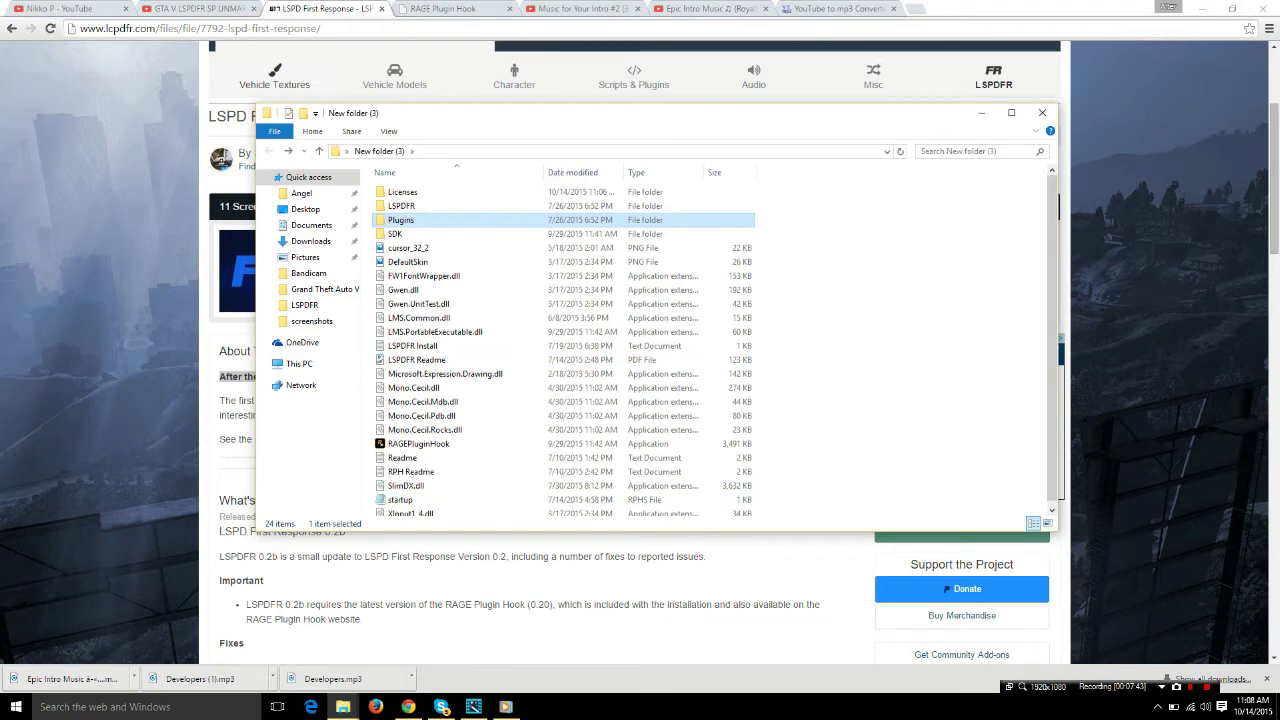
{"action": "left_click_drag", "start_coordinate": [560, 113], "coordinate": [560, 92]}
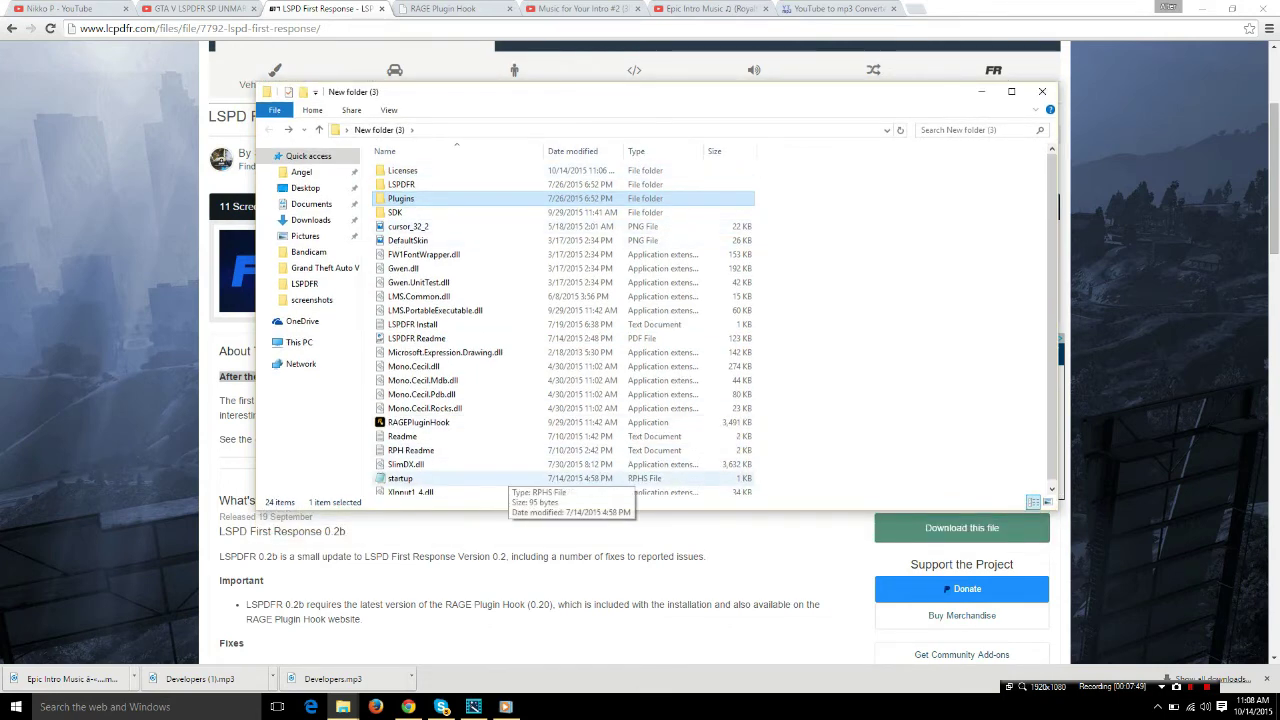
Step: Open the startup file in Notepad, highlight its LoadPlugin "LSPD First Response.dll" line and arrange the window over New folder (3)
{"action": "double_click", "coordinate": [505, 478]}
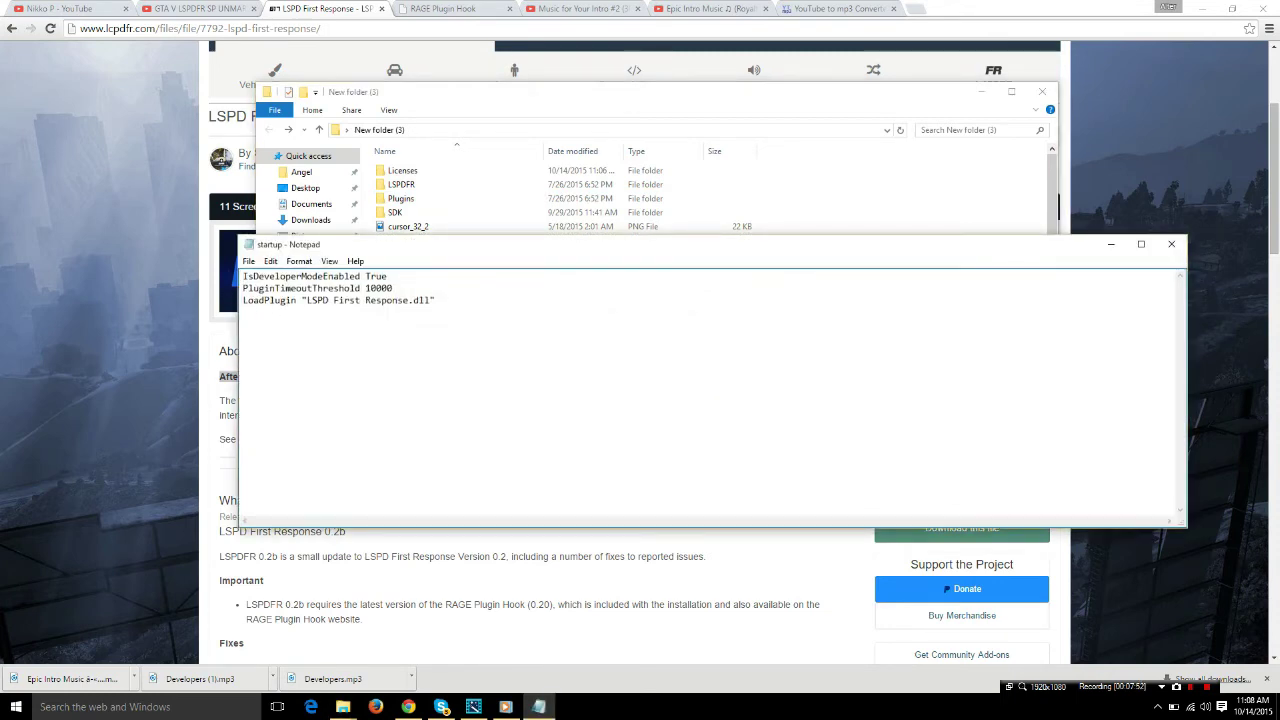
{"action": "left_click_drag", "start_coordinate": [436, 300], "coordinate": [242, 300]}
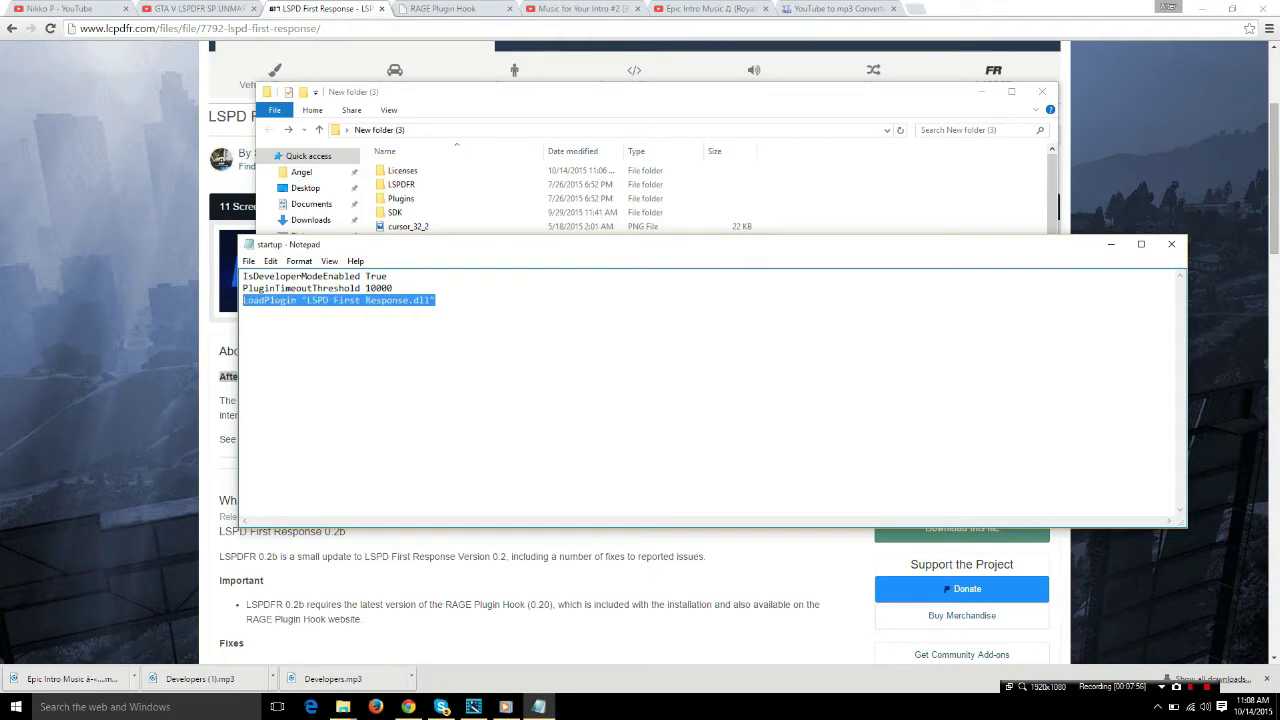
{"action": "left_click_drag", "start_coordinate": [330, 244], "coordinate": [510, 468]}
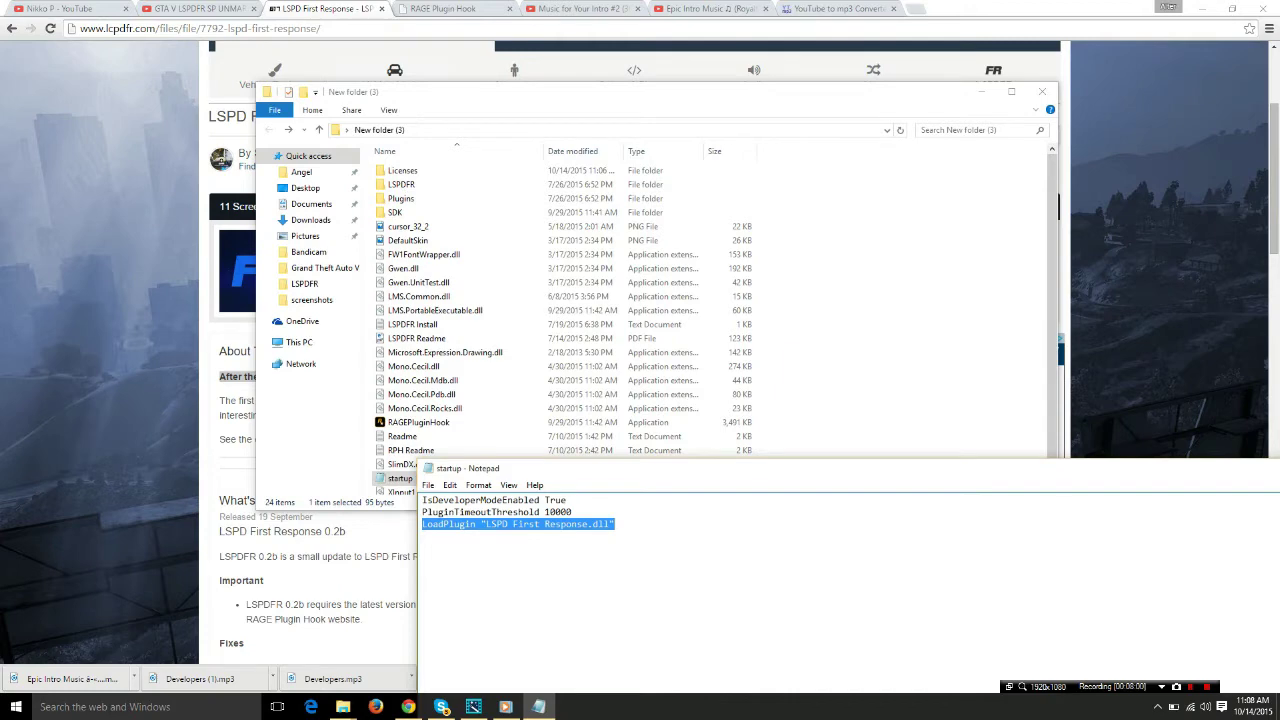
{"action": "left_click_drag", "start_coordinate": [440, 468], "coordinate": [278, 506]}
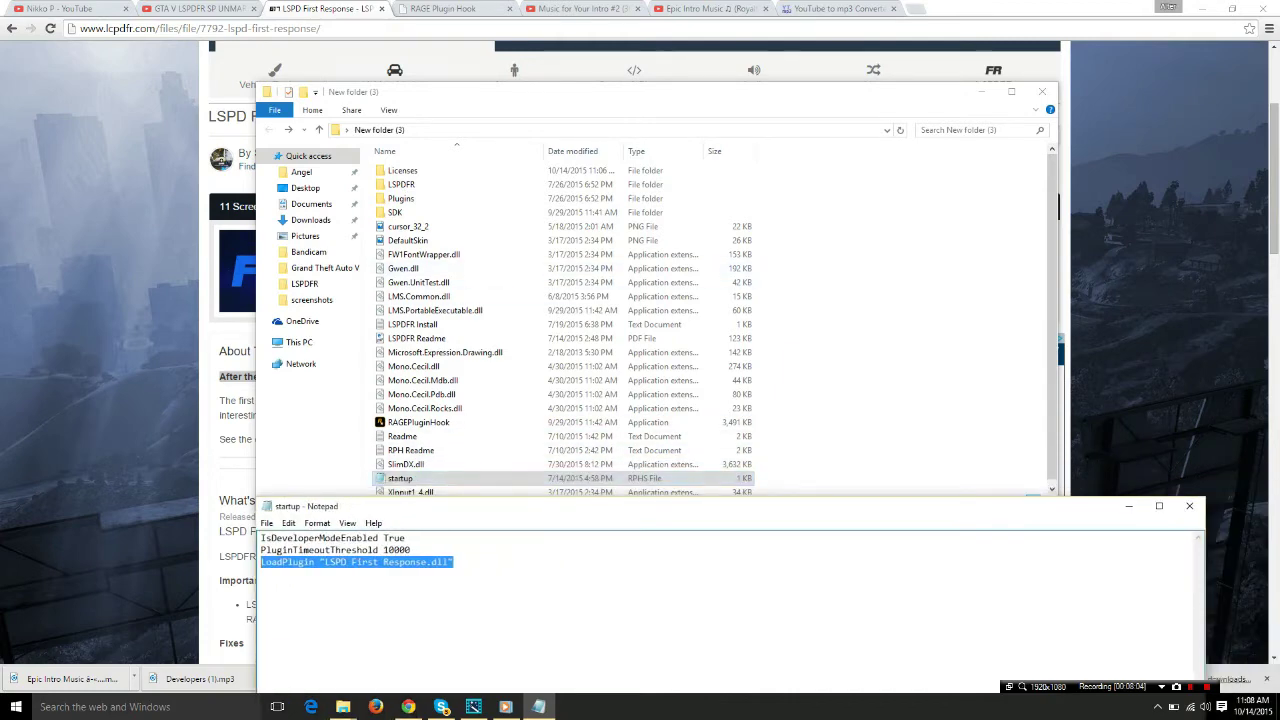
{"action": "left_click_drag", "start_coordinate": [278, 506], "coordinate": [428, 154]}
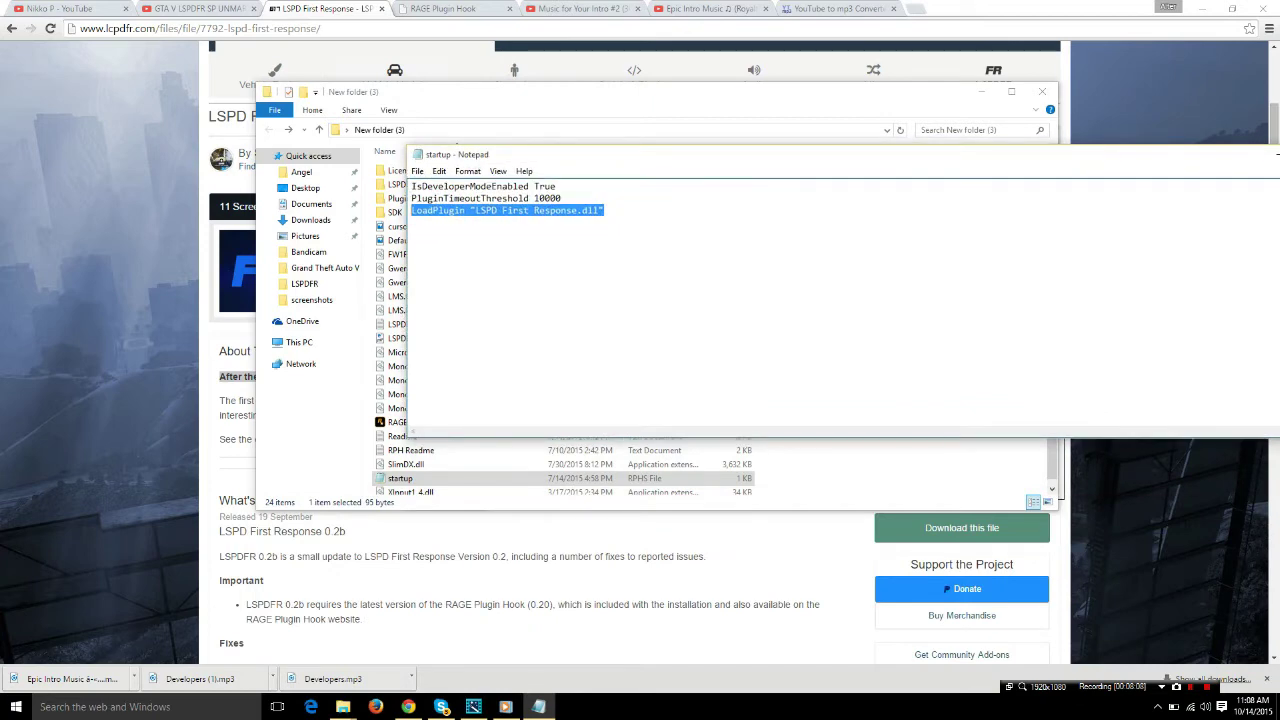
{"action": "left_click_drag", "start_coordinate": [428, 154], "coordinate": [373, 115]}
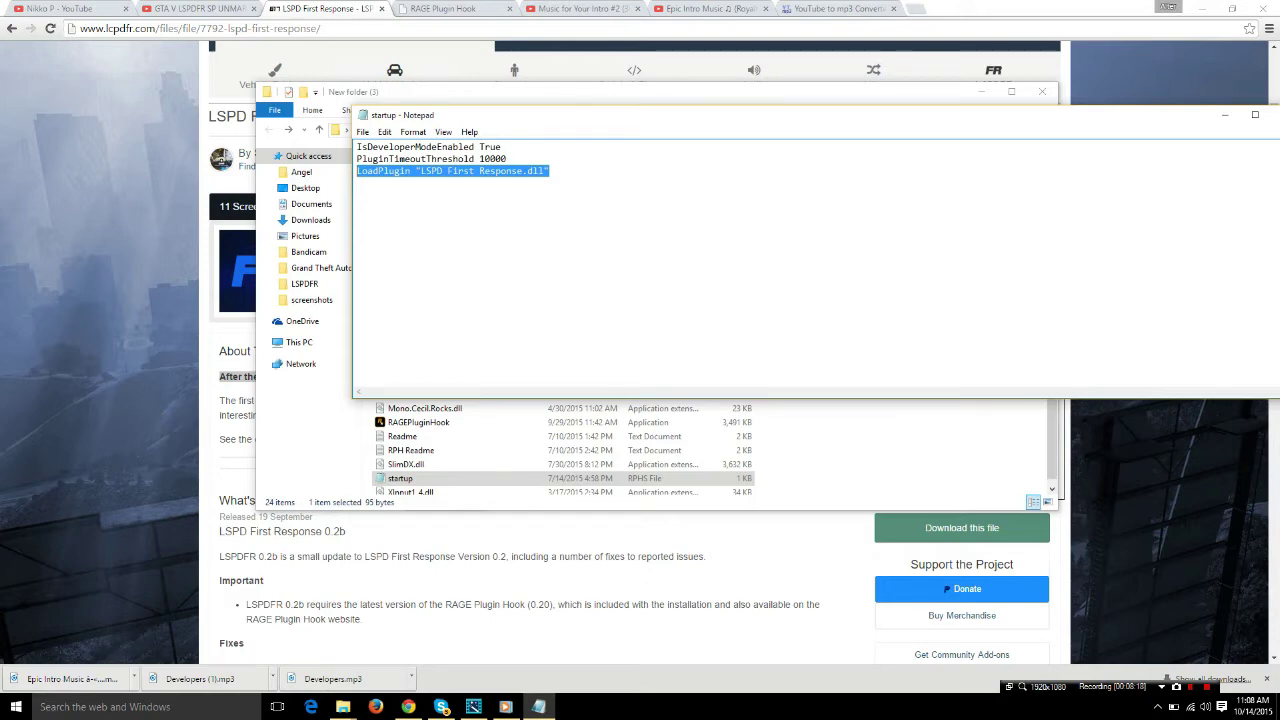
Step: Delete the period before dll in the LoadPlugin line of the startup file
{"action": "left_click", "coordinate": [549, 171]}
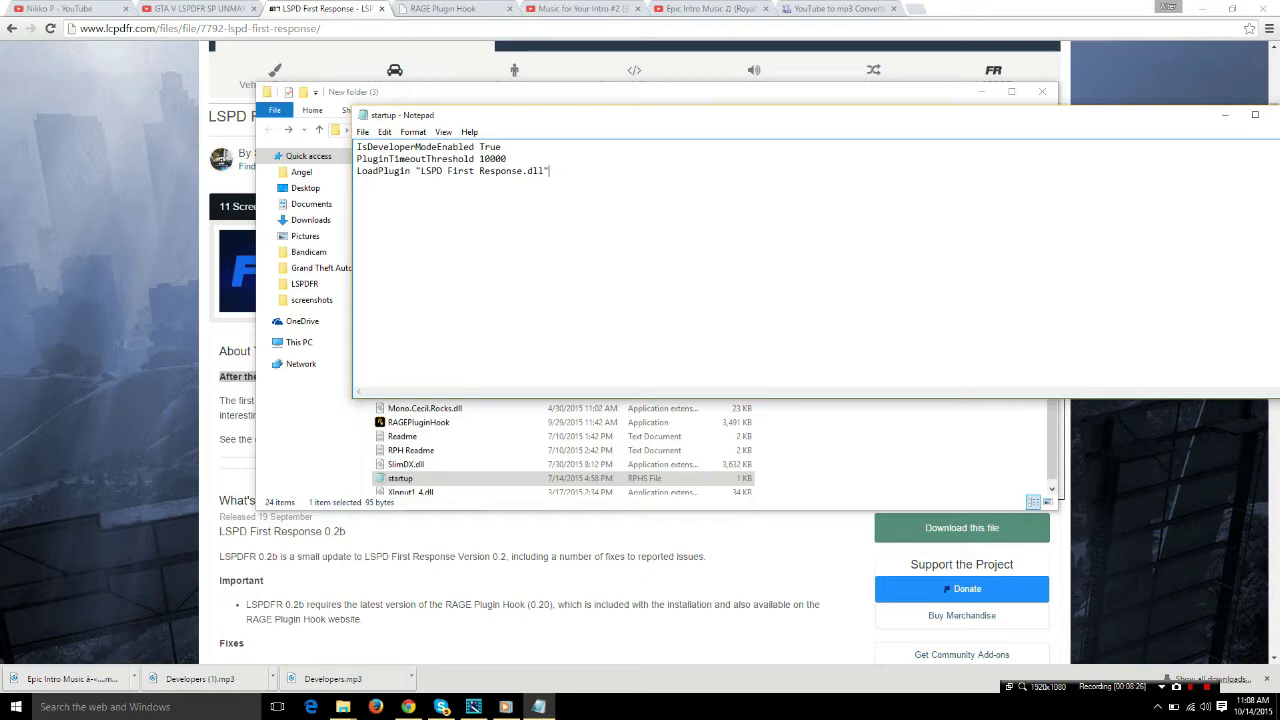
{"action": "key", "text": "Left"}
{"action": "key", "text": "Left"}
{"action": "key", "text": "Left"}
{"action": "key", "text": "Left"}
{"action": "key", "text": "BackSpace"}
Step: Restore the period so the line reads LoadPlugin "LSPD First Response.dll", and highlight the whole line
{"action": "left_click_drag", "start_coordinate": [543, 171], "coordinate": [437, 171]}
{"action": "key", "text": "shift+Left"}
{"action": "key", "text": "shift+Left"}
{"action": "key", "text": "shift+Left"}
{"action": "key", "text": "shift+Left"}
{"action": "key", "text": "shift+Left"}
{"action": "key", "text": "shift+Left"}
{"action": "key", "text": "shift+Left"}
{"action": "key", "text": "shift+Left"}
{"action": "key", "text": "shift+Left"}
{"action": "key", "text": "shift+Left"}
{"action": "key", "text": "shift+Left"}
{"action": "key", "text": "shift+Left"}
{"action": "key", "text": "shift+Left"}
{"action": "key", "text": "shift+Left"}
{"action": "key", "text": "shift+Left"}
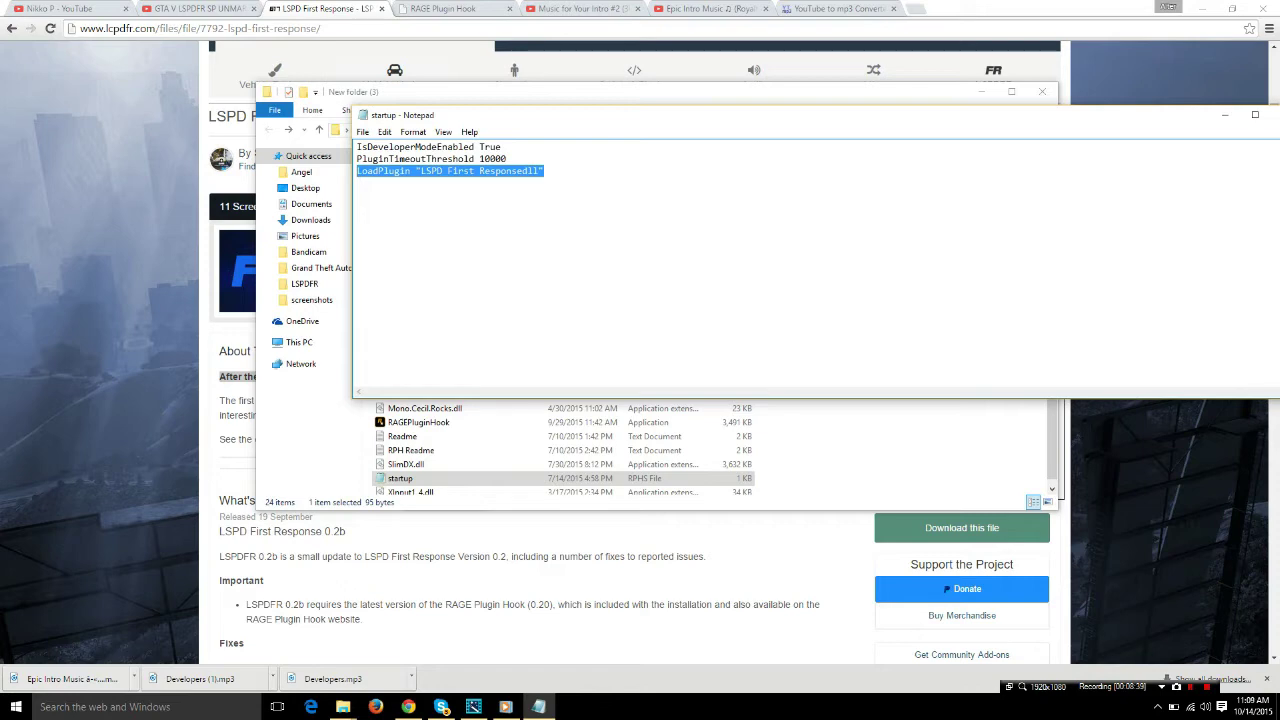
{"action": "left_click", "coordinate": [544, 170]}
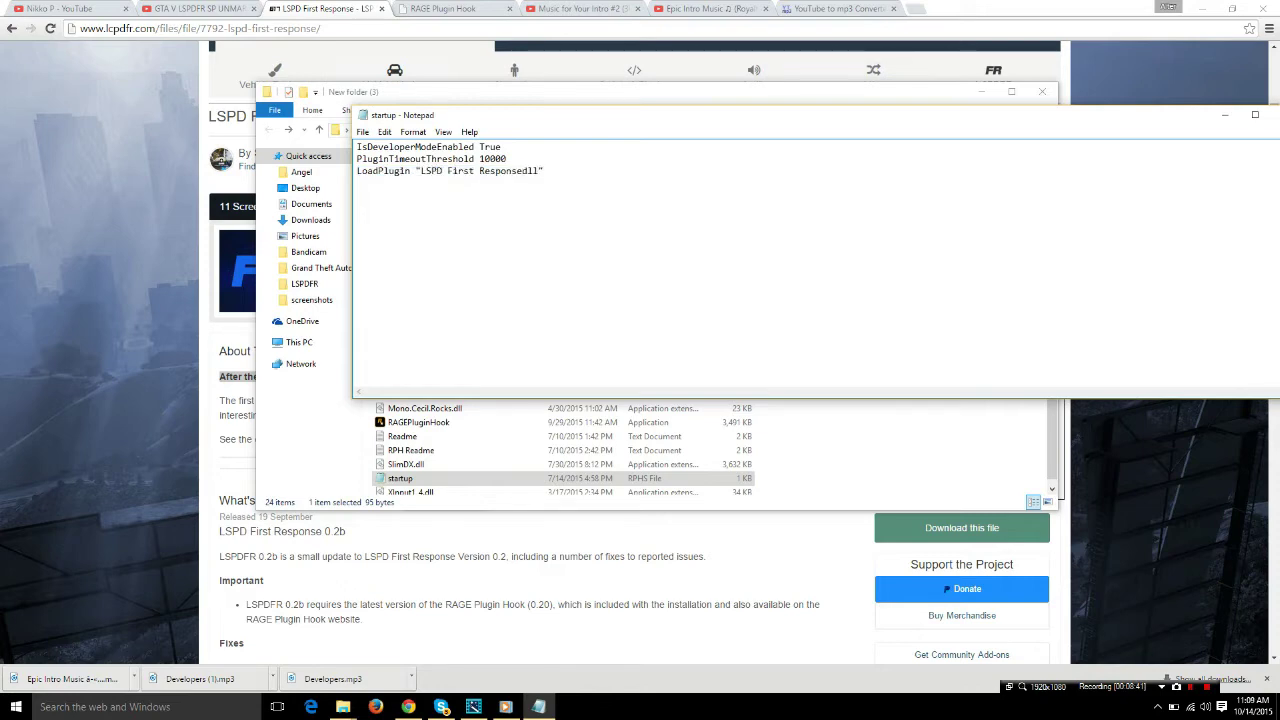
{"action": "type", "text": "."}
{"action": "left_click_drag", "start_coordinate": [549, 171], "coordinate": [357, 171]}
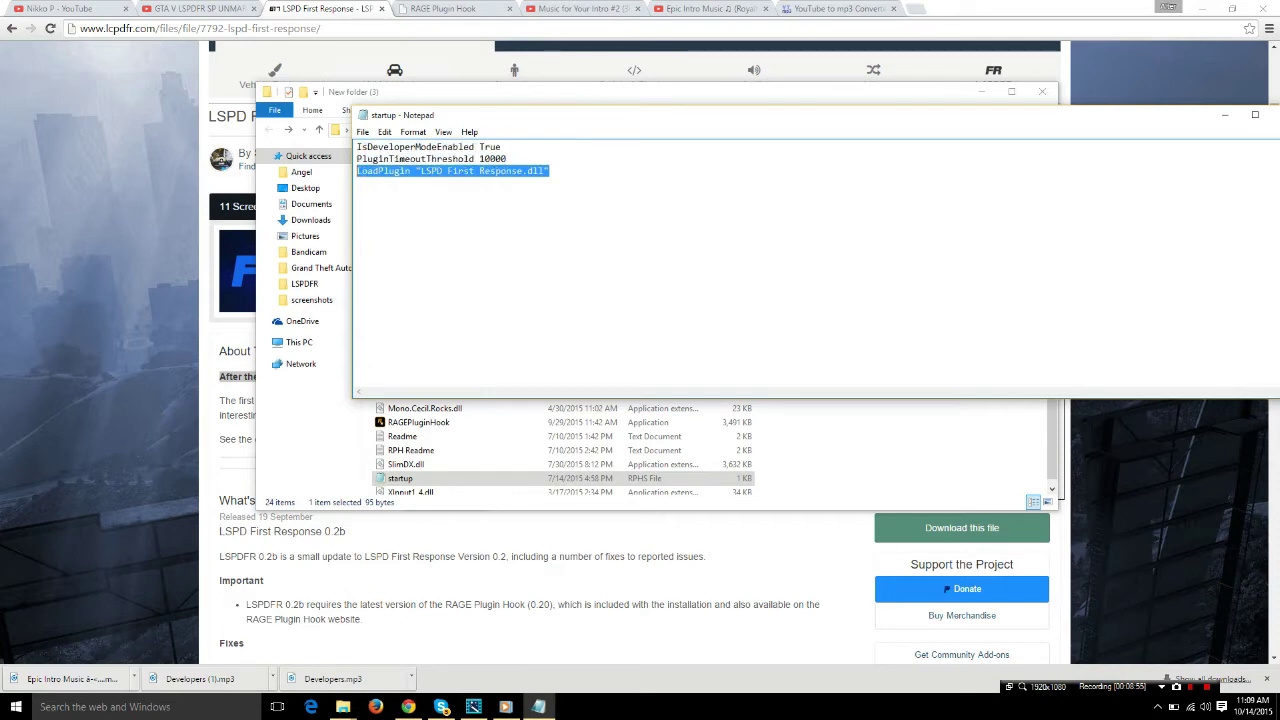
Step: Close the startup file in Notepad without saving it and go back to New folder (3)
{"action": "left_click_drag", "start_coordinate": [700, 115], "coordinate": [627, 127]}
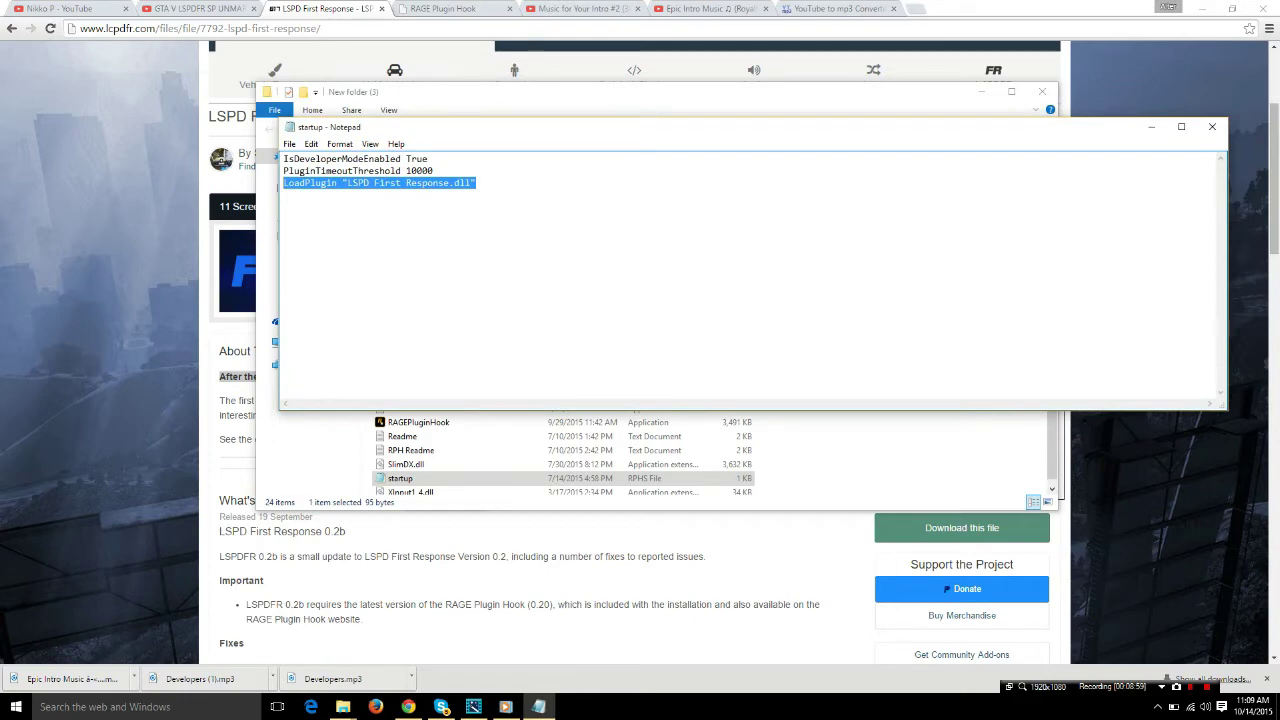
{"action": "left_click", "coordinate": [1212, 126]}
{"action": "left_click", "coordinate": [665, 368]}
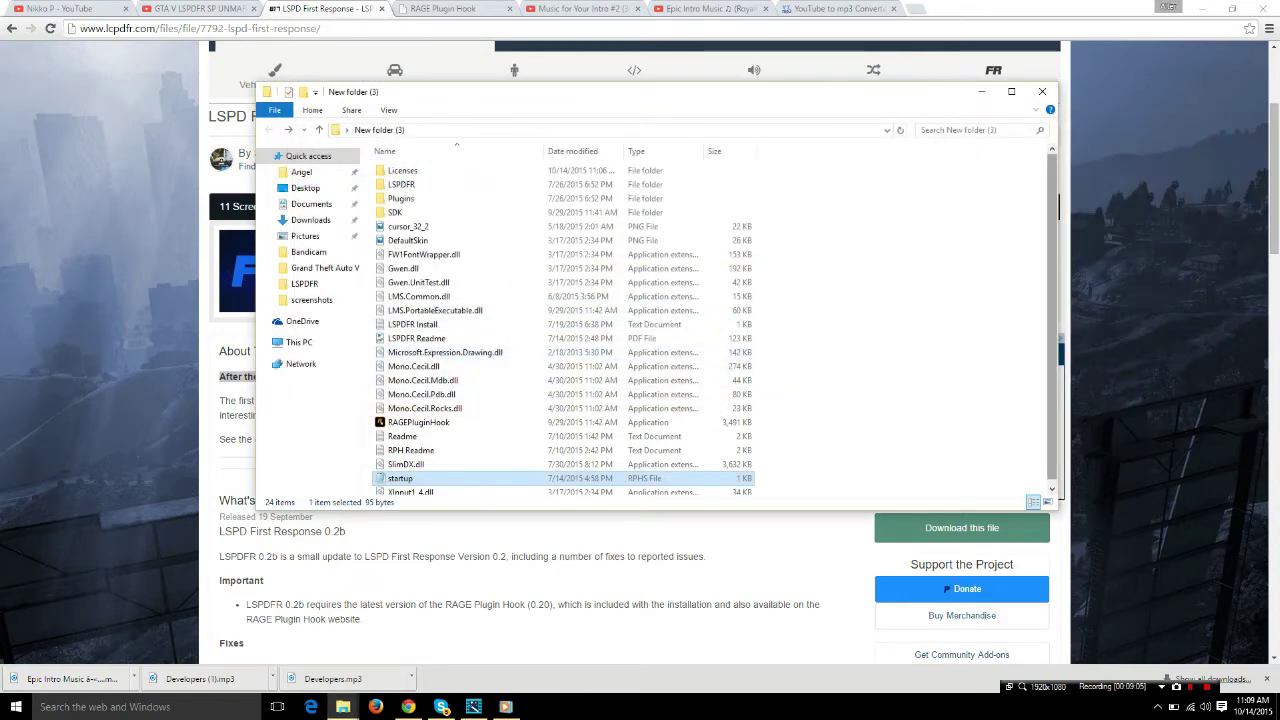
Step: Look over the file list in New folder (3) and open its LSPDFR folder
{"action": "left_click_drag", "start_coordinate": [1051, 316], "coordinate": [1051, 320]}
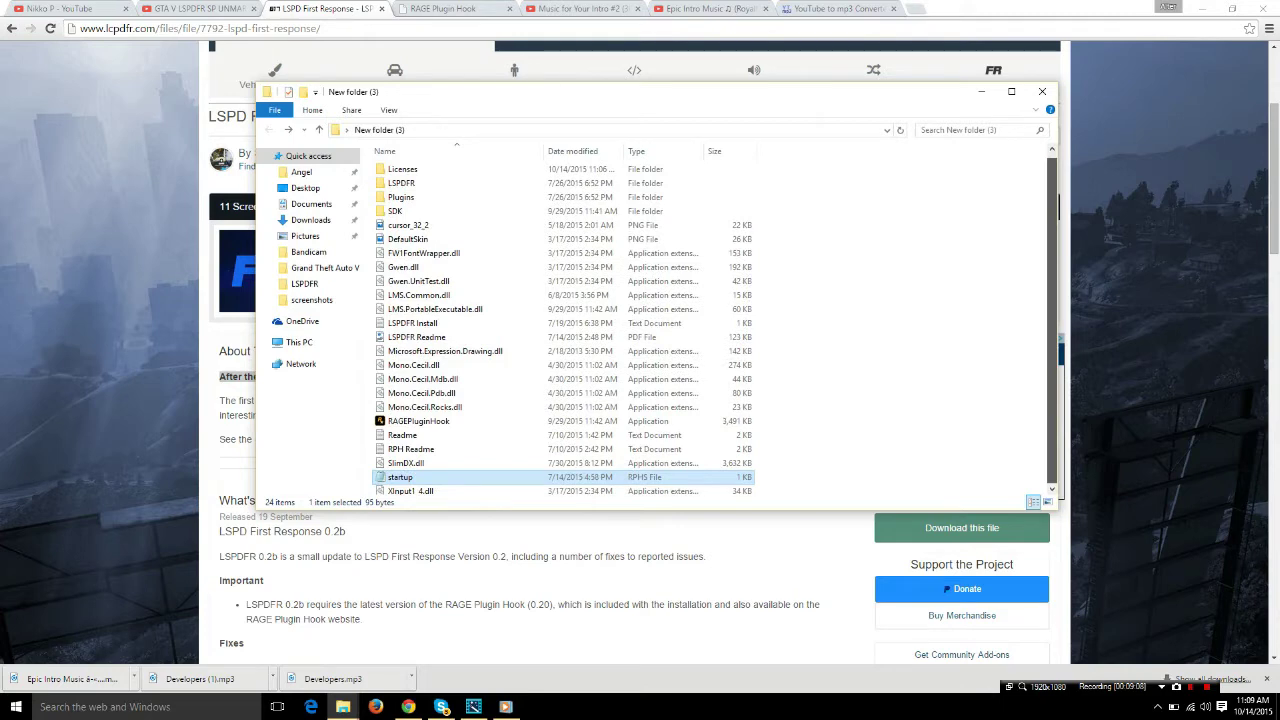
{"action": "scroll", "coordinate": [560, 330], "scroll_direction": "down", "scroll_amount": 1}
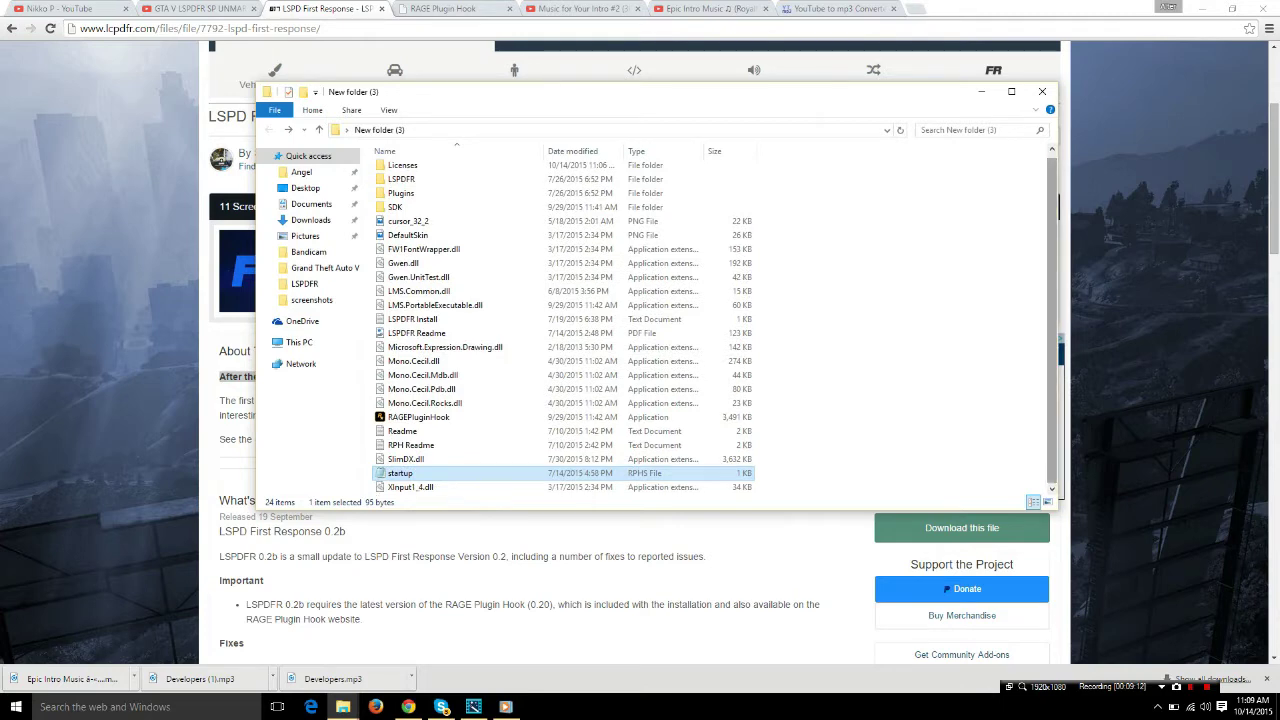
{"action": "scroll", "coordinate": [560, 330], "scroll_direction": "up", "scroll_amount": 1}
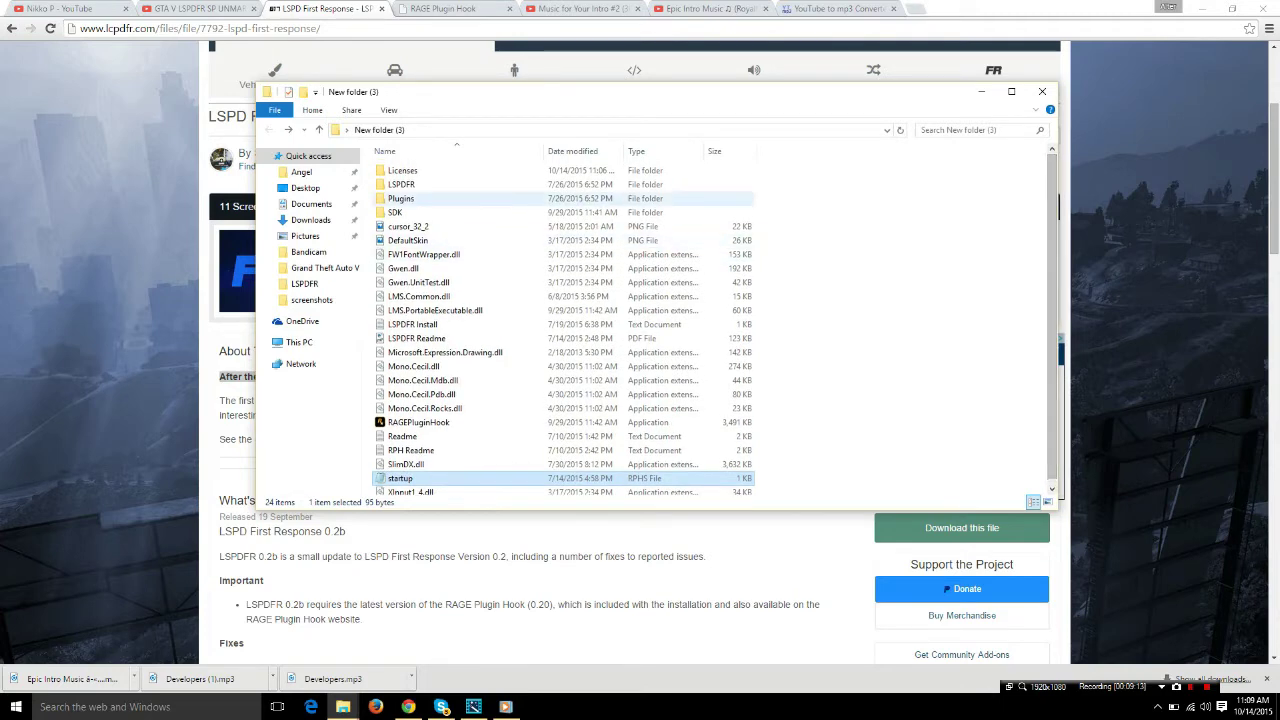
{"action": "double_click", "coordinate": [401, 181]}
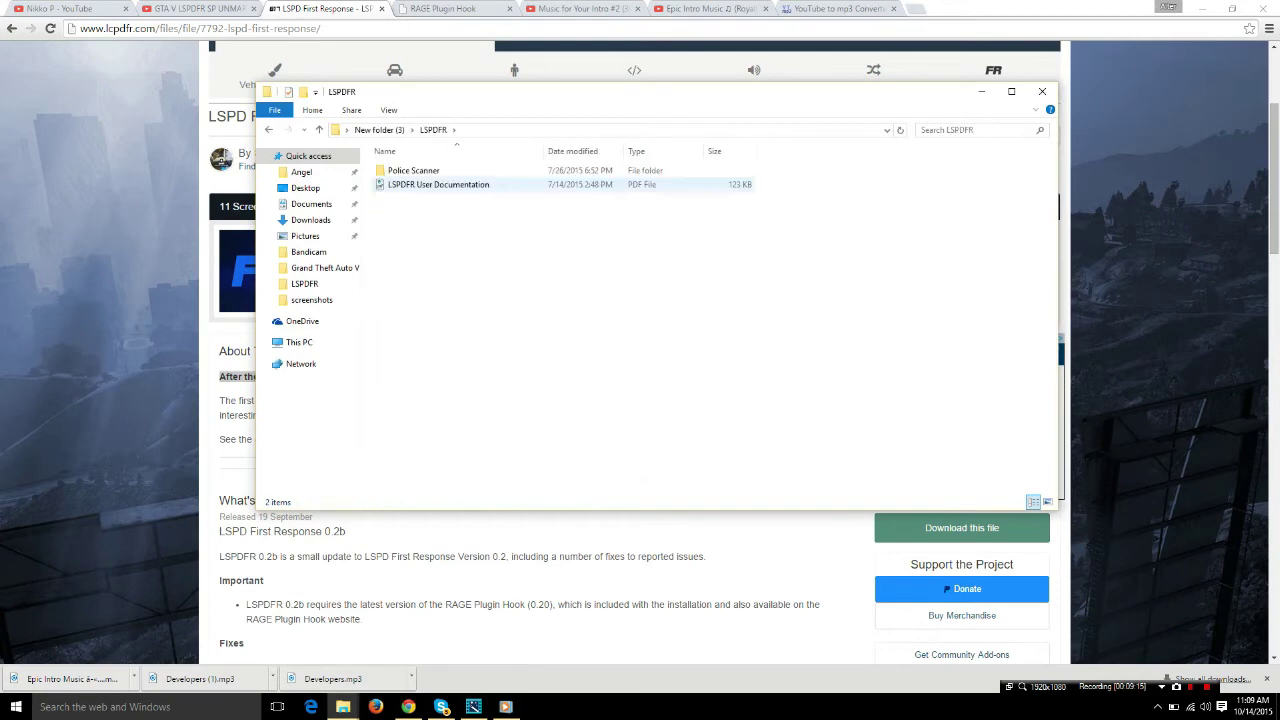
Step: Look inside the Police Scanner folder of LSPDFR and go back to New folder (3)
{"action": "double_click", "coordinate": [413, 170]}
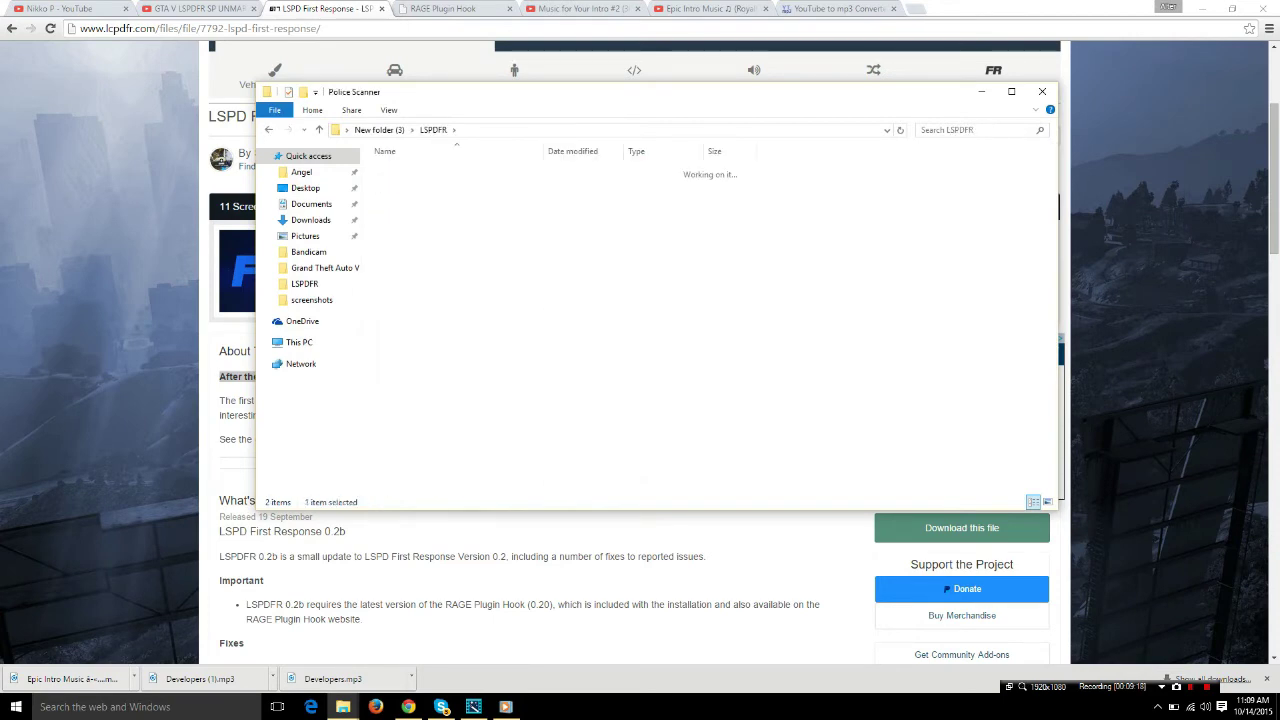
{"action": "key", "text": "BackSpace"}
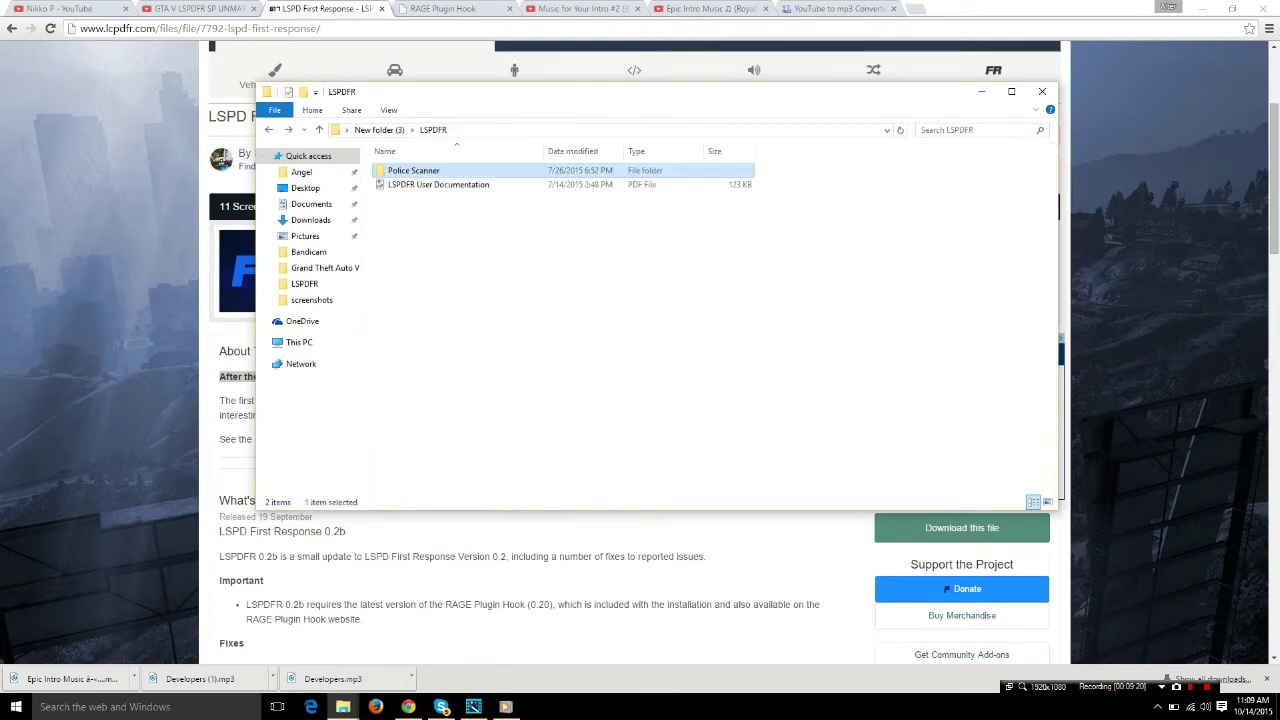
{"action": "key", "text": "BackSpace"}
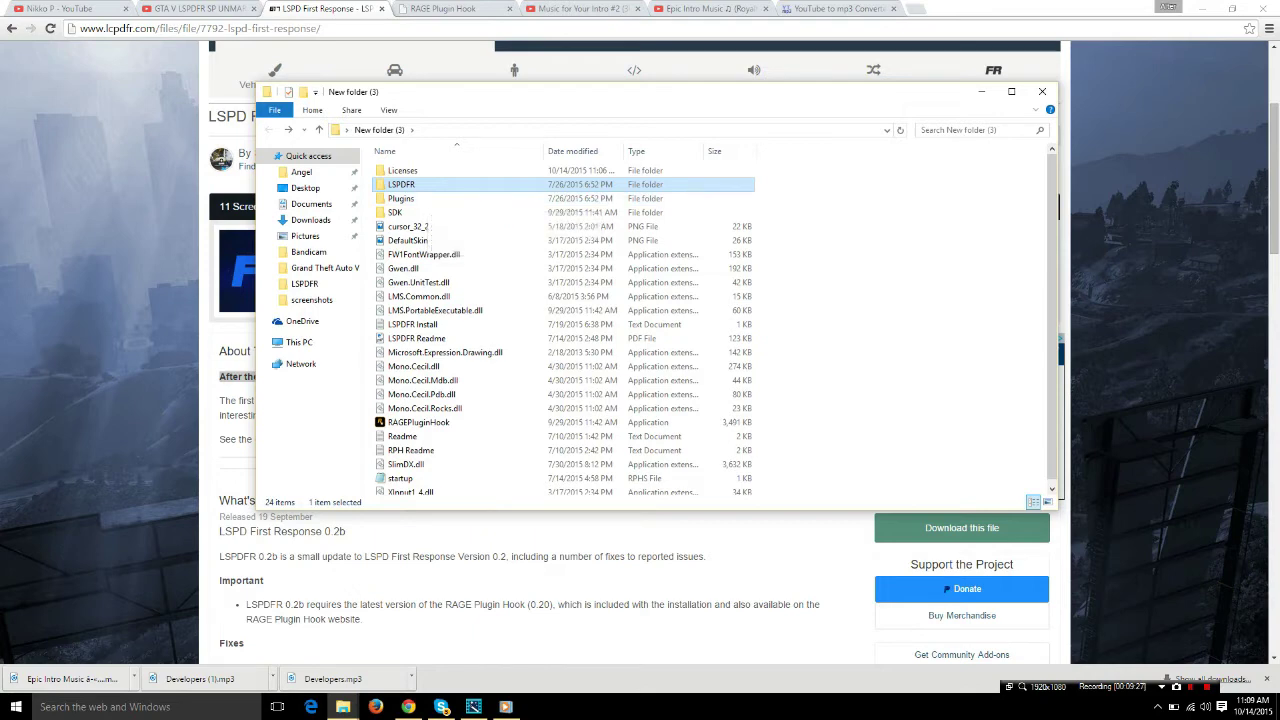
Step: Switch to the browser and browse the GTA V Mods Scripts & Plugins downloads on lcpdfr.com
{"action": "key", "text": "alt+Tab"}
{"action": "left_click", "coordinate": [640, 78]}
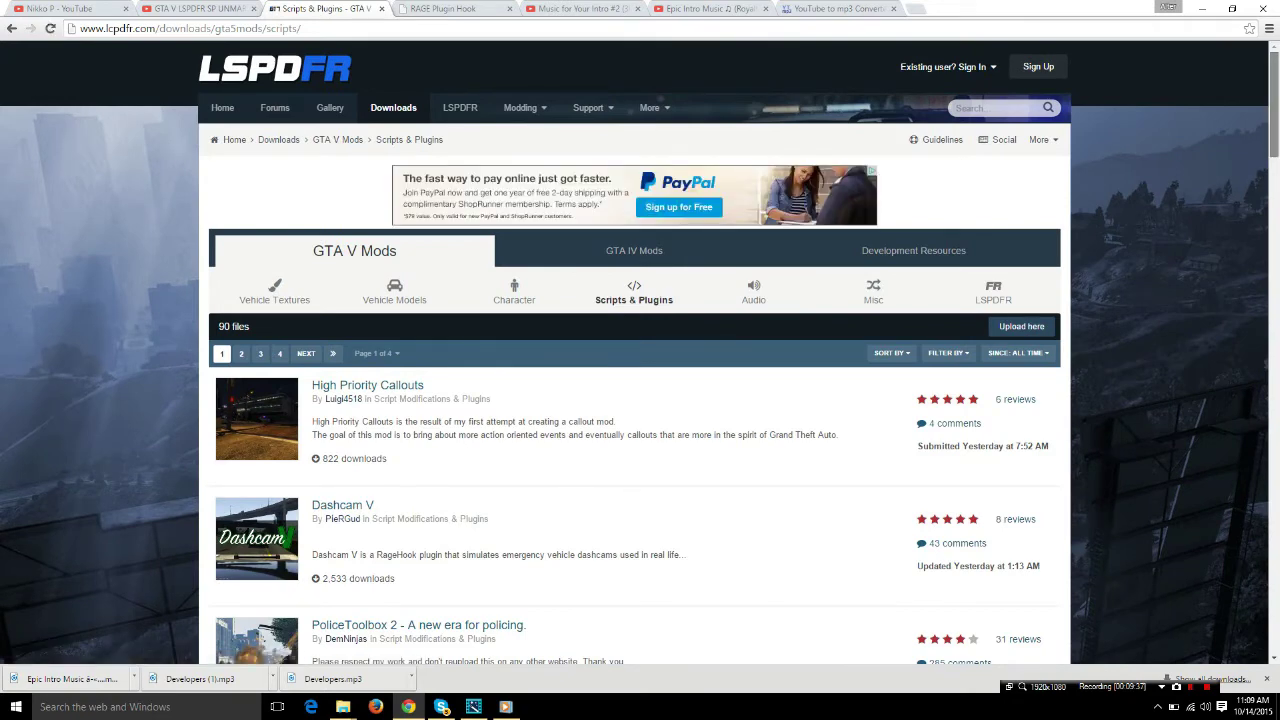
{"action": "scroll", "coordinate": [640, 350], "scroll_direction": "down", "scroll_amount": 2}
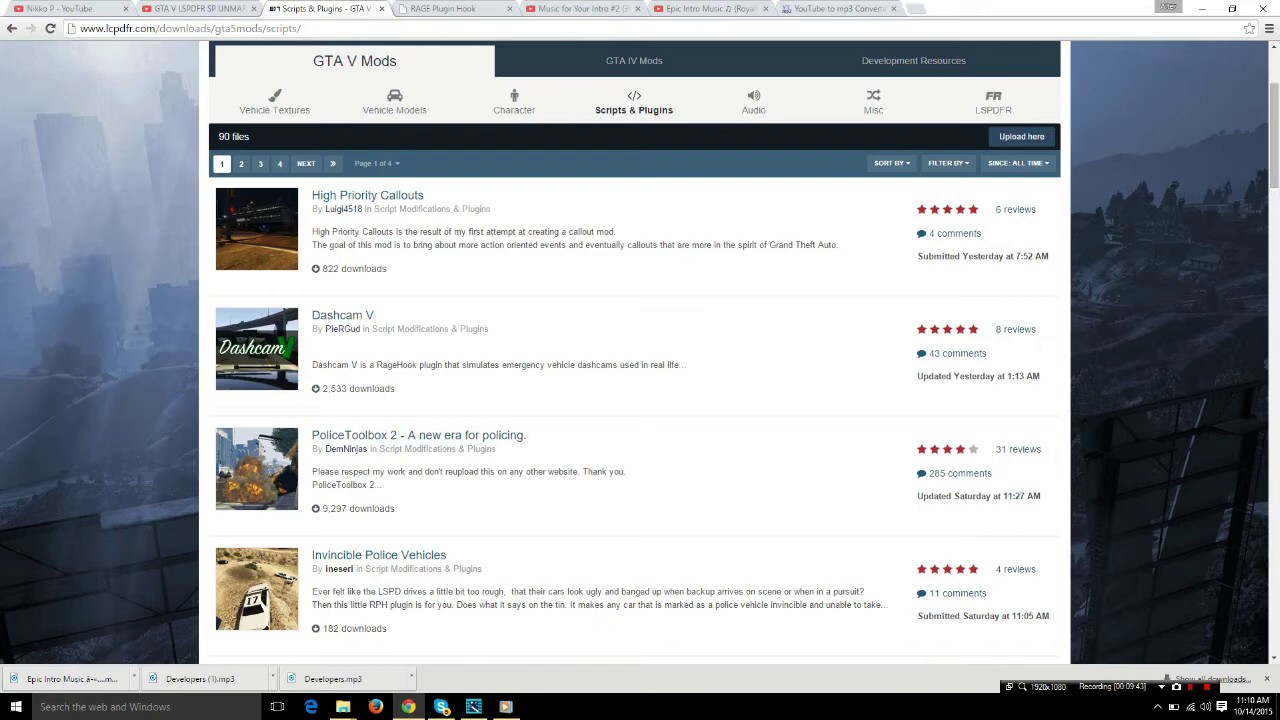
Step: Find the BackupCallout_1.22 (1) archive in the Downloads folder and open it in WinRAR
{"action": "right_click", "coordinate": [343, 707]}
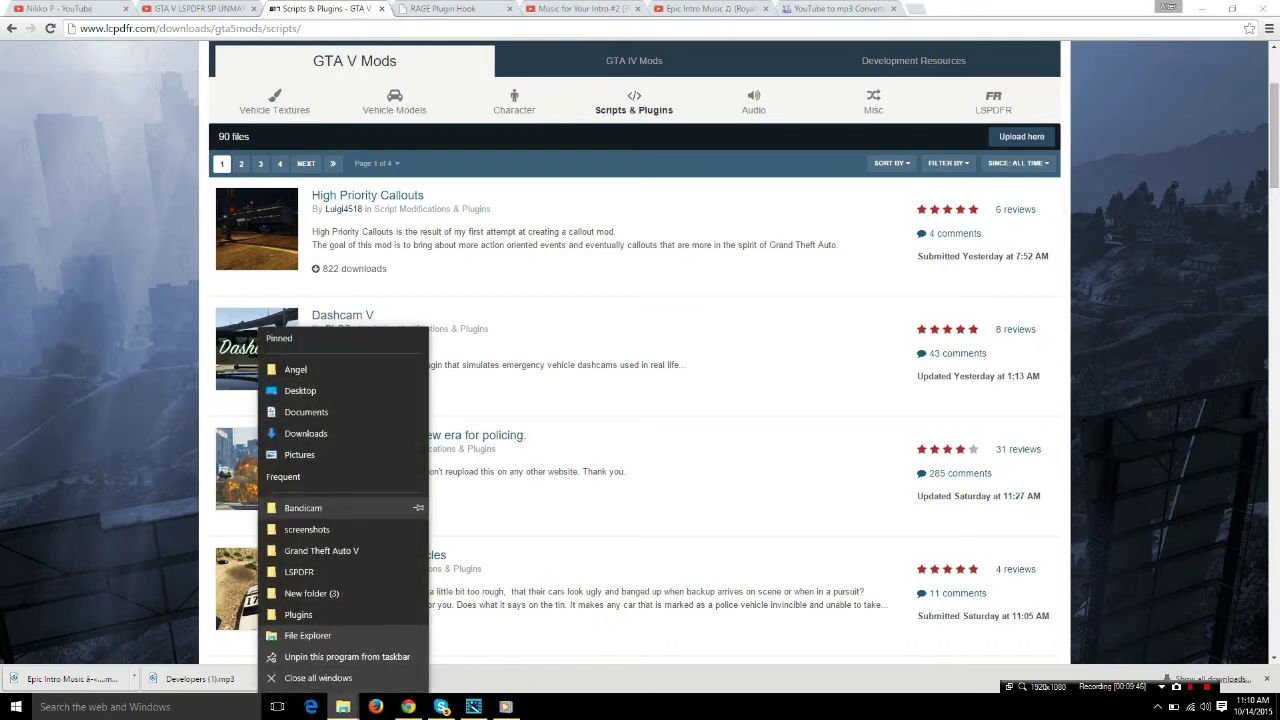
{"action": "left_click", "coordinate": [305, 433]}
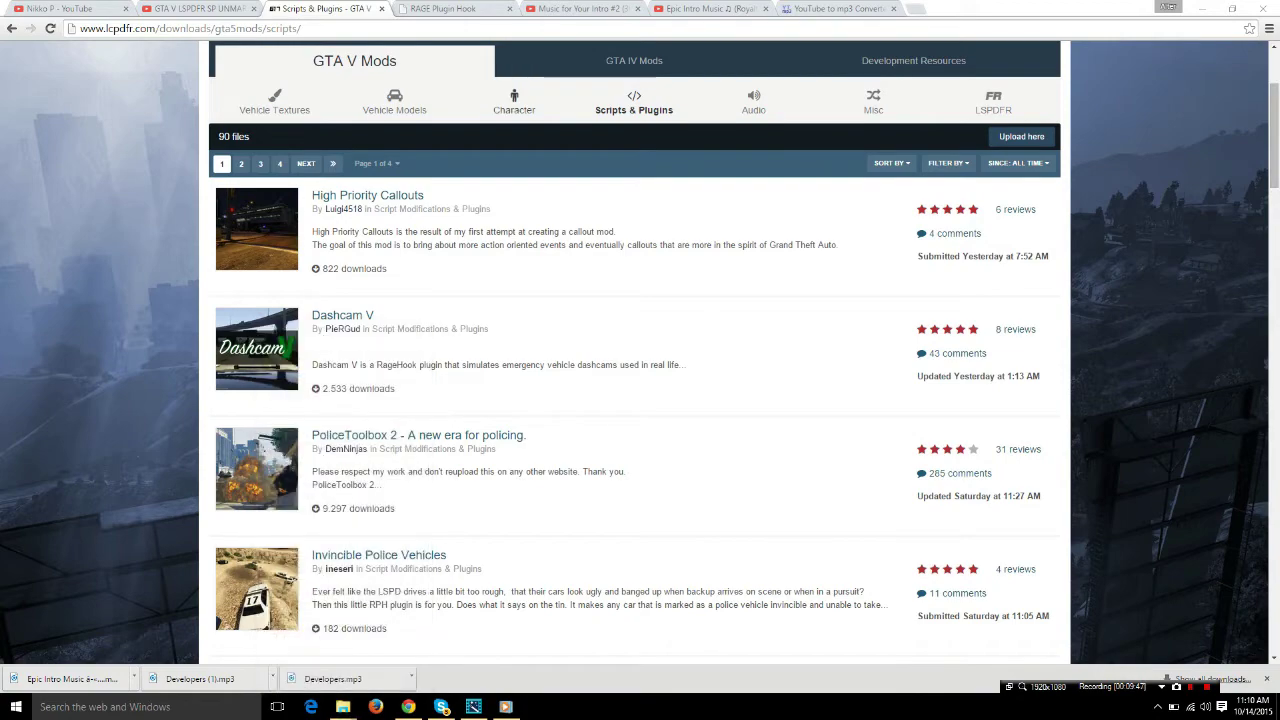
{"action": "left_click_drag", "start_coordinate": [640, 110], "coordinate": [706, 159]}
{"action": "left_click_drag", "start_coordinate": [1207, 246], "coordinate": [1207, 320]}
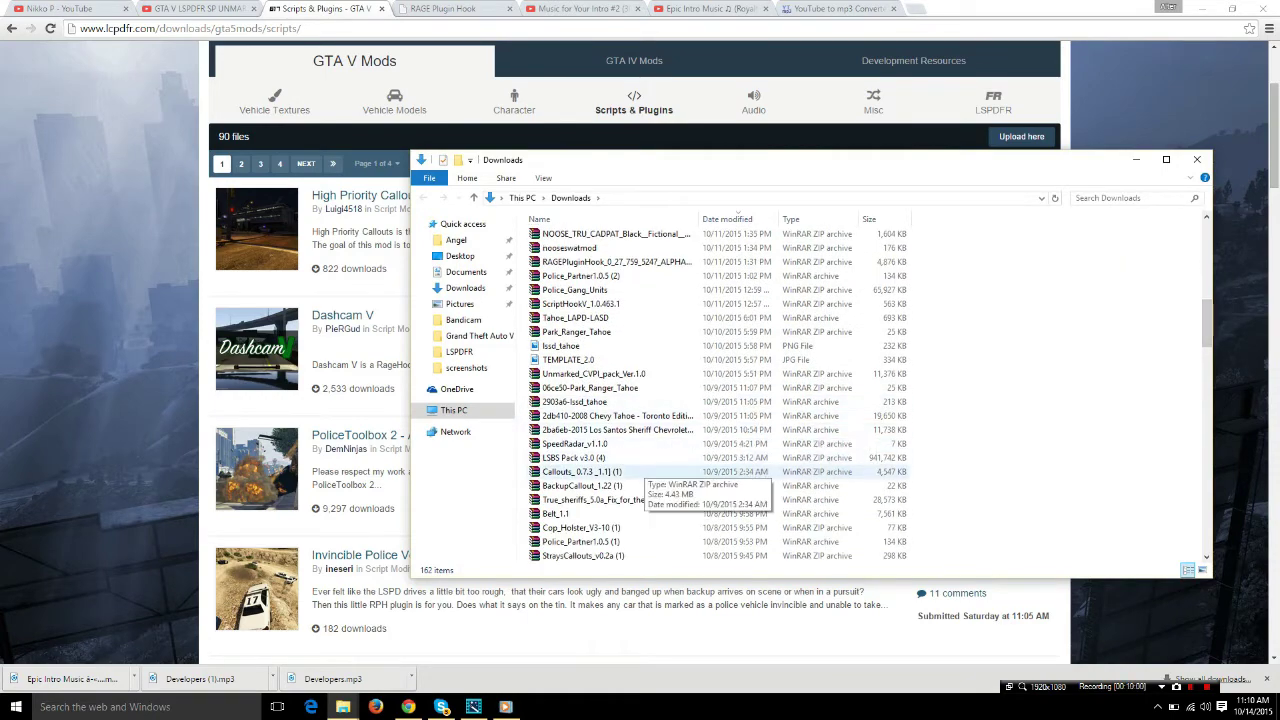
{"action": "left_click", "coordinate": [600, 486]}
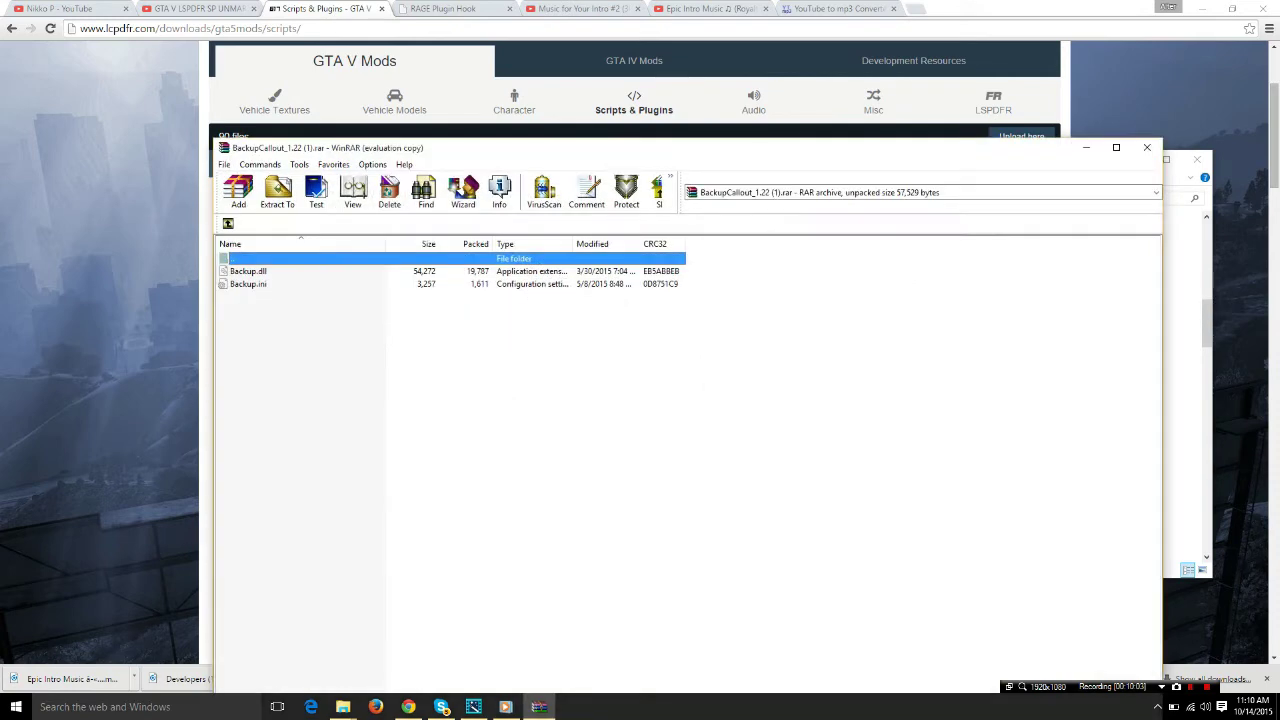
Step: Extract Backup.dll and Backup.ini from the archive into the Plugins folder of New folder (3)
{"action": "left_click_drag", "start_coordinate": [700, 147], "coordinate": [589, 143]}
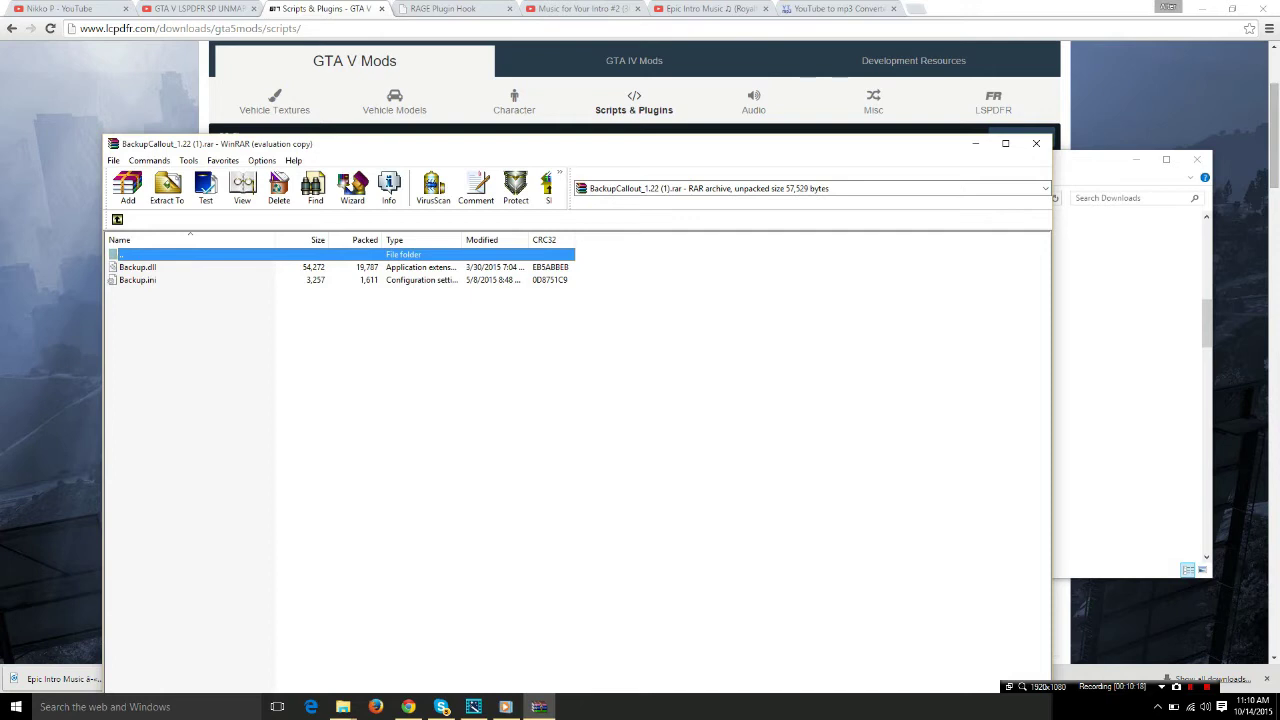
{"action": "key", "text": "ctrl+a"}
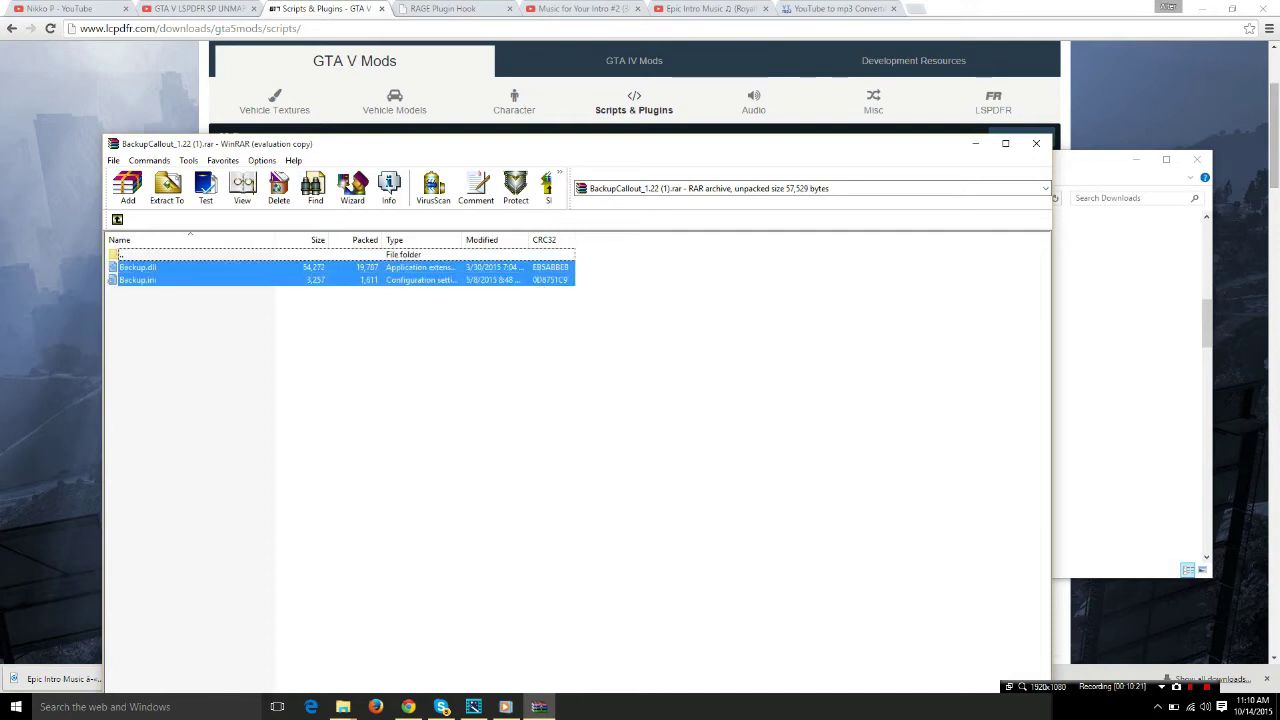
{"action": "left_click", "coordinate": [343, 706]}
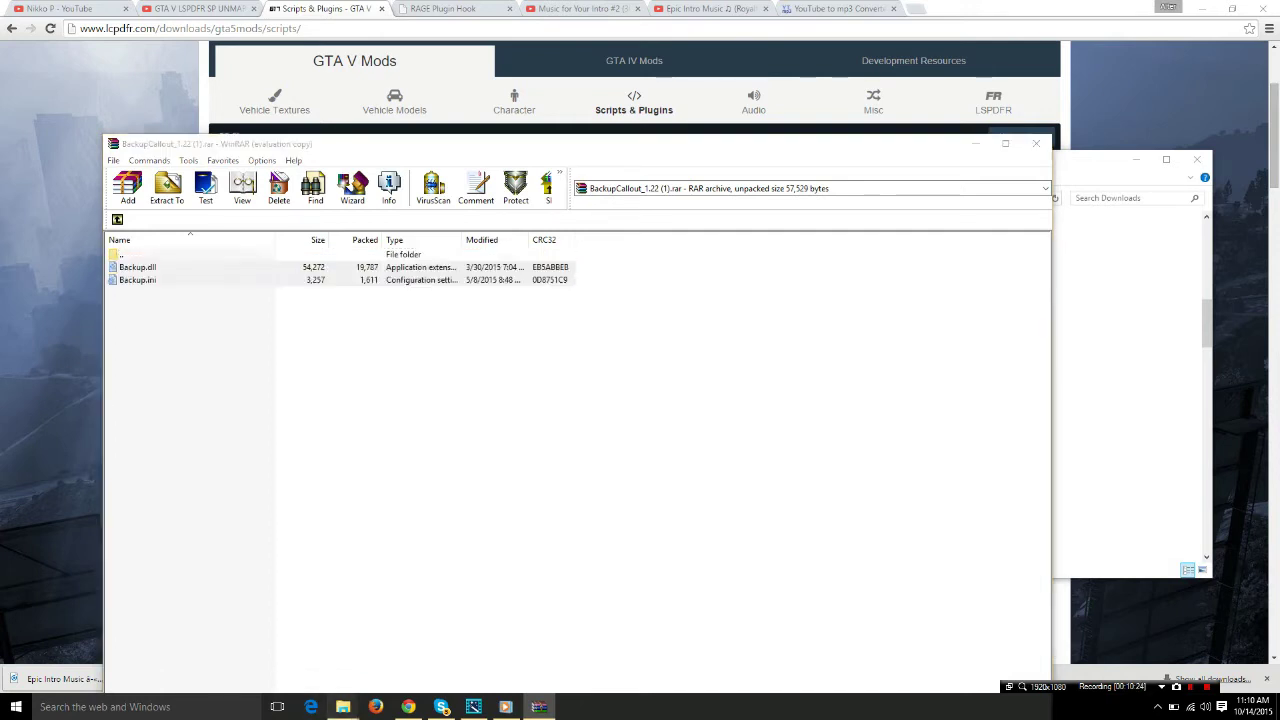
{"action": "left_click", "coordinate": [200, 650]}
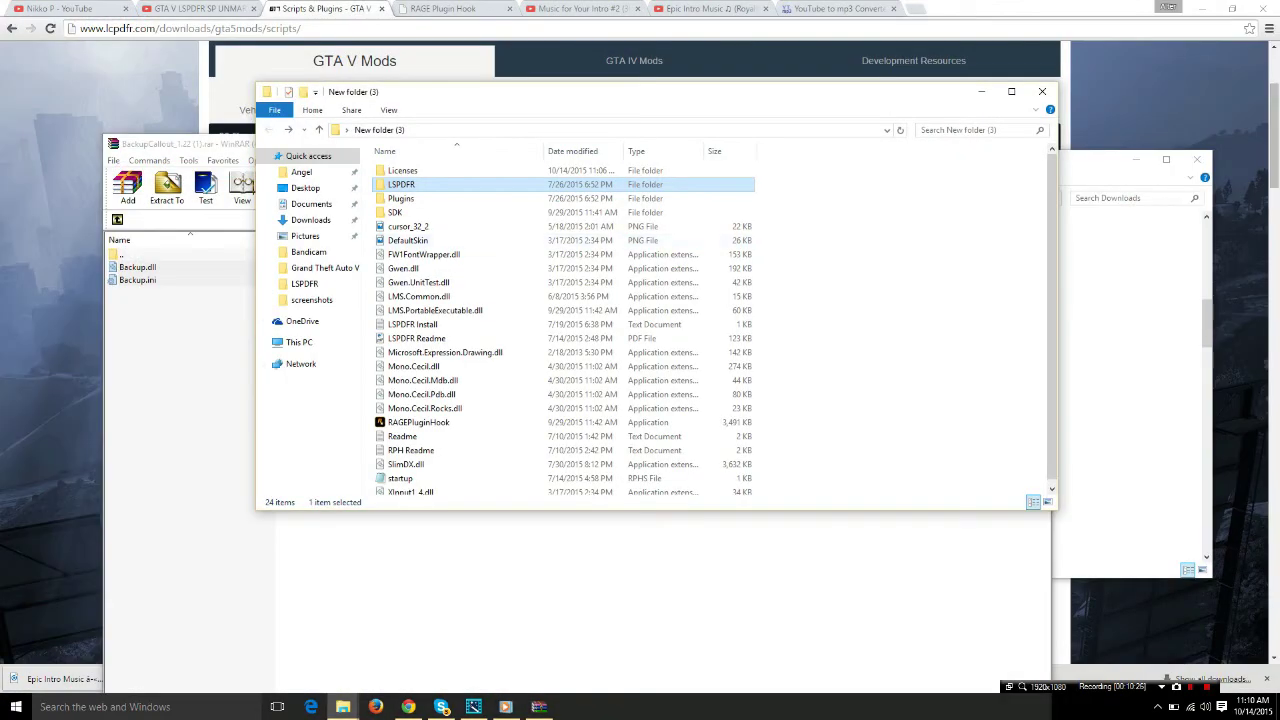
{"action": "left_click_drag", "start_coordinate": [800, 91], "coordinate": [967, 85]}
{"action": "key", "text": "alt+Tab"}
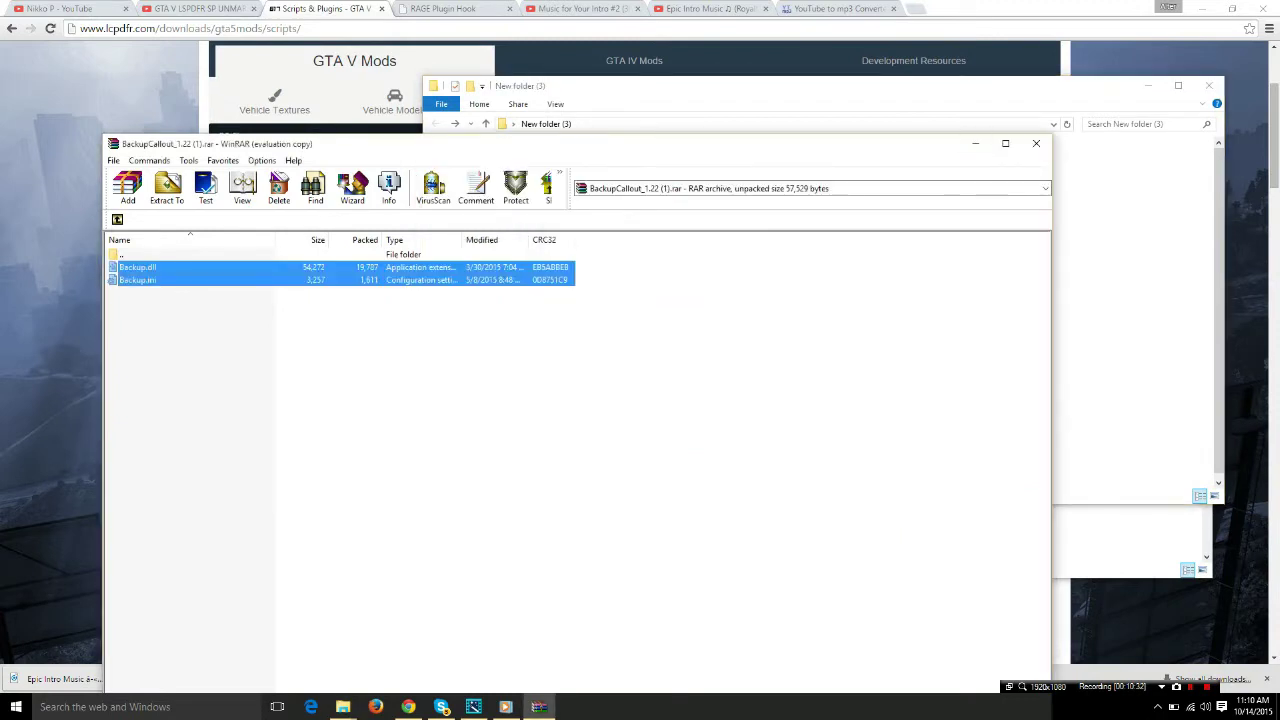
{"action": "left_click", "coordinate": [940, 86]}
{"action": "left_click_drag", "start_coordinate": [900, 86], "coordinate": [1082, 247]}
{"action": "left_click_drag", "start_coordinate": [700, 143], "coordinate": [363, 103]}
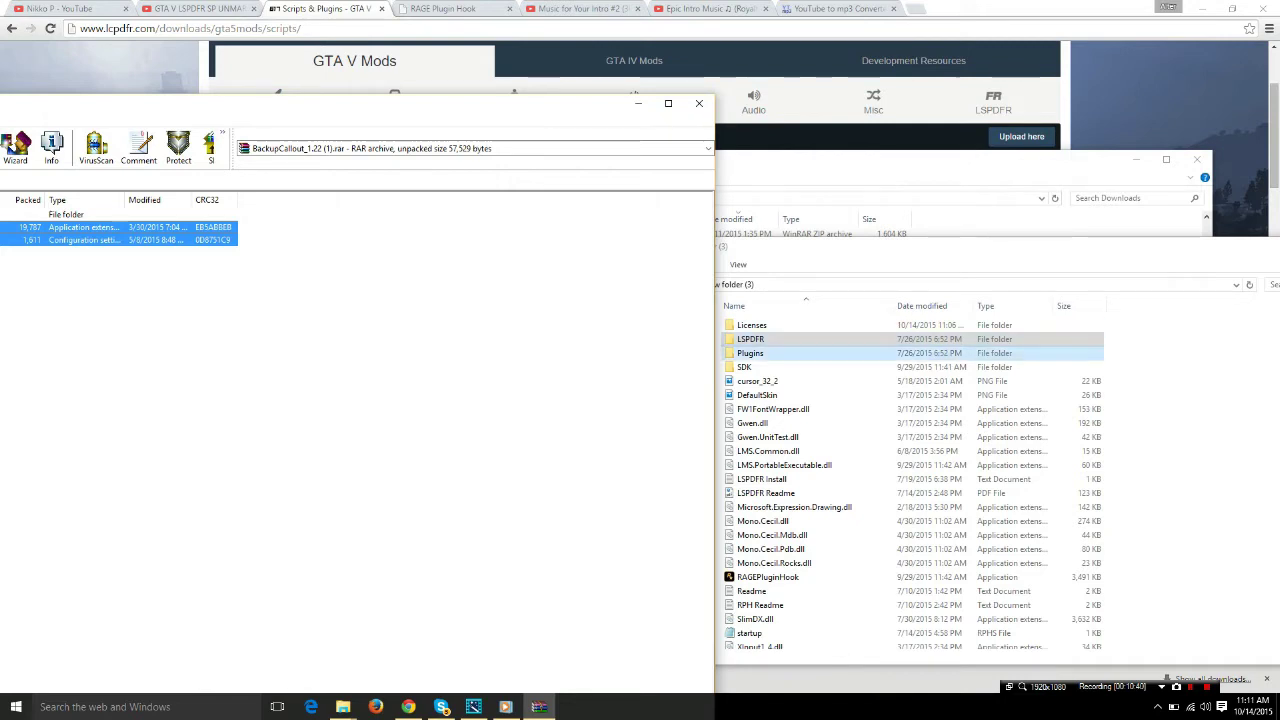
{"action": "left_click_drag", "start_coordinate": [750, 353], "coordinate": [750, 353]}
{"action": "left_click", "coordinate": [750, 353]}
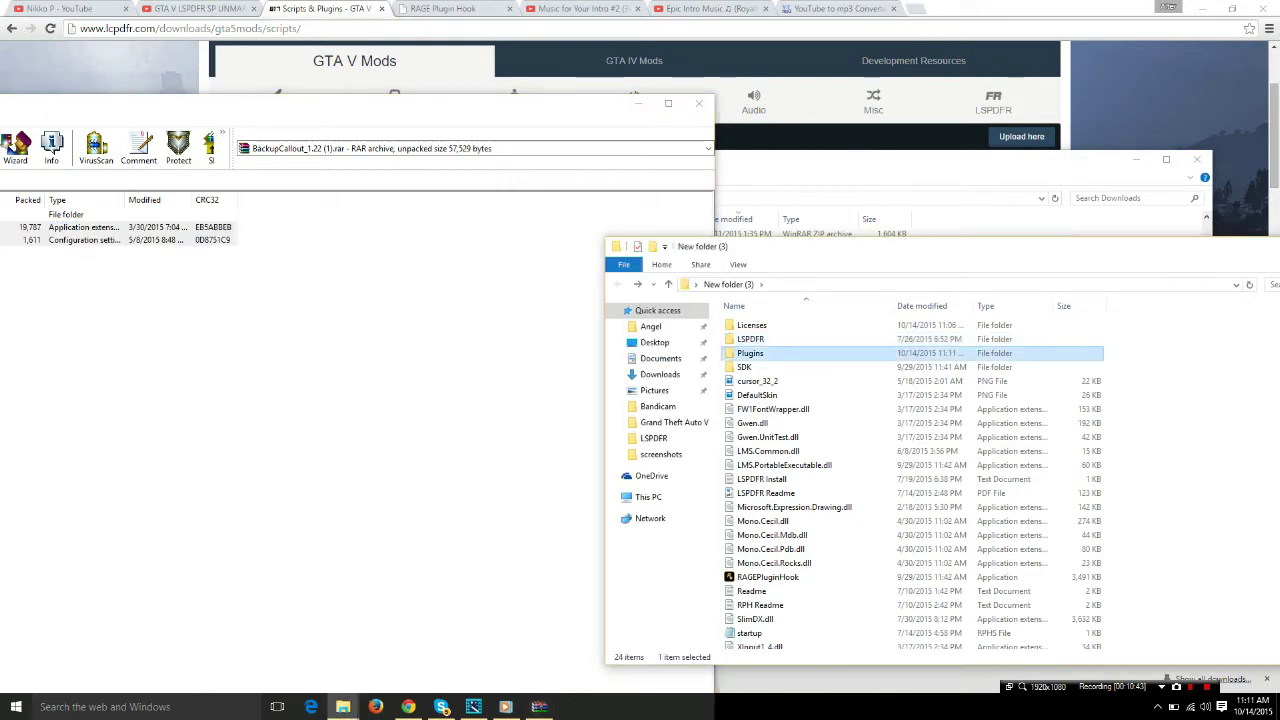
Step: Check the Backup files in the Plugins folder and look inside its LSPDFR subfolder
{"action": "double_click", "coordinate": [750, 353]}
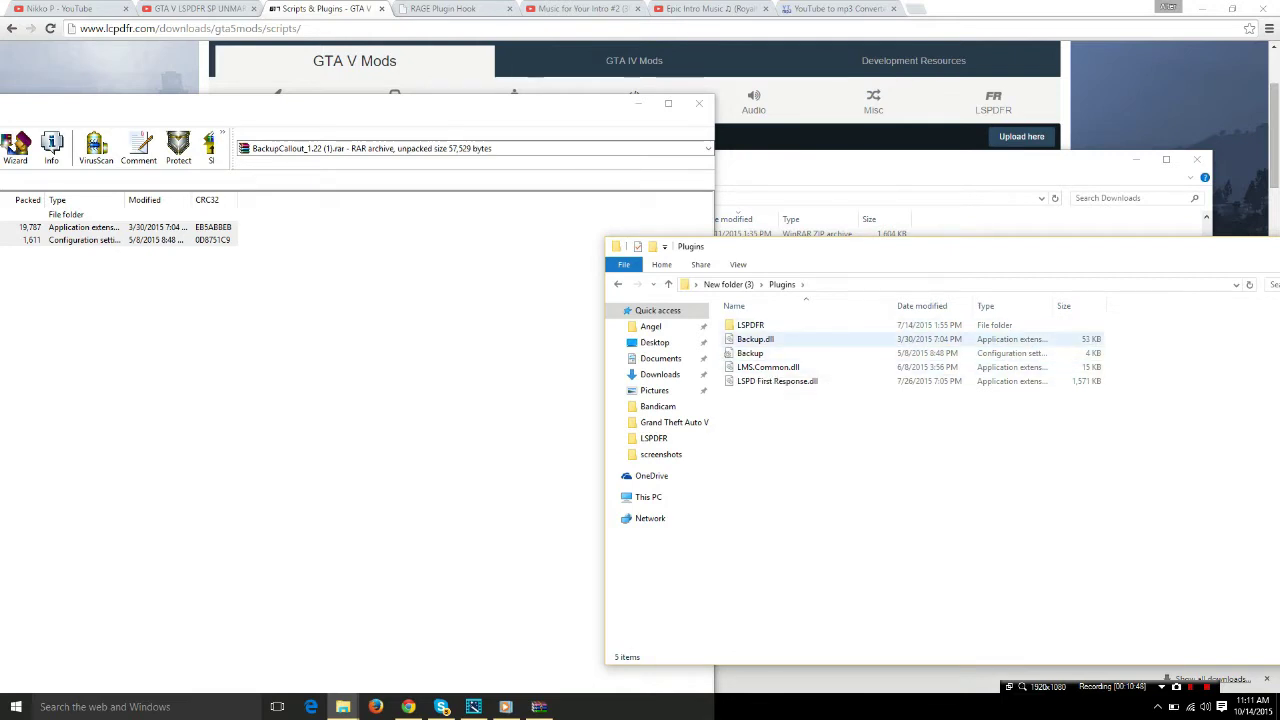
{"action": "left_click", "coordinate": [750, 353]}
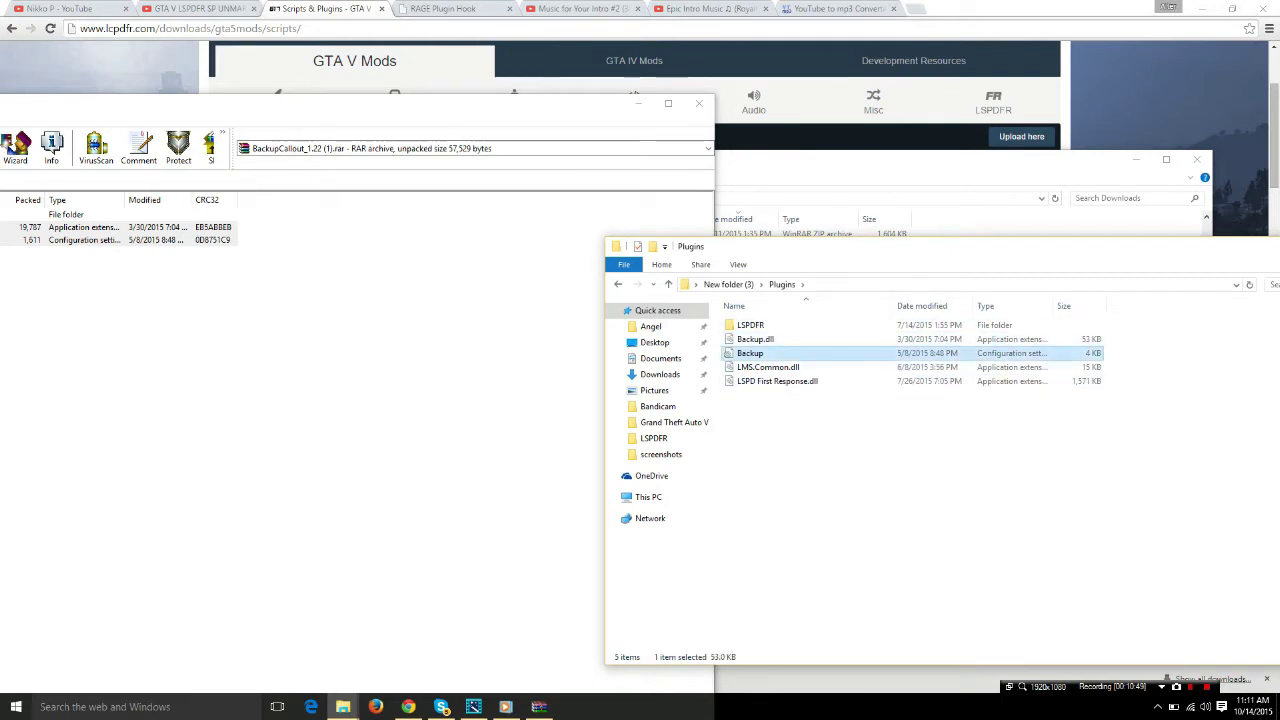
{"action": "double_click", "coordinate": [750, 325]}
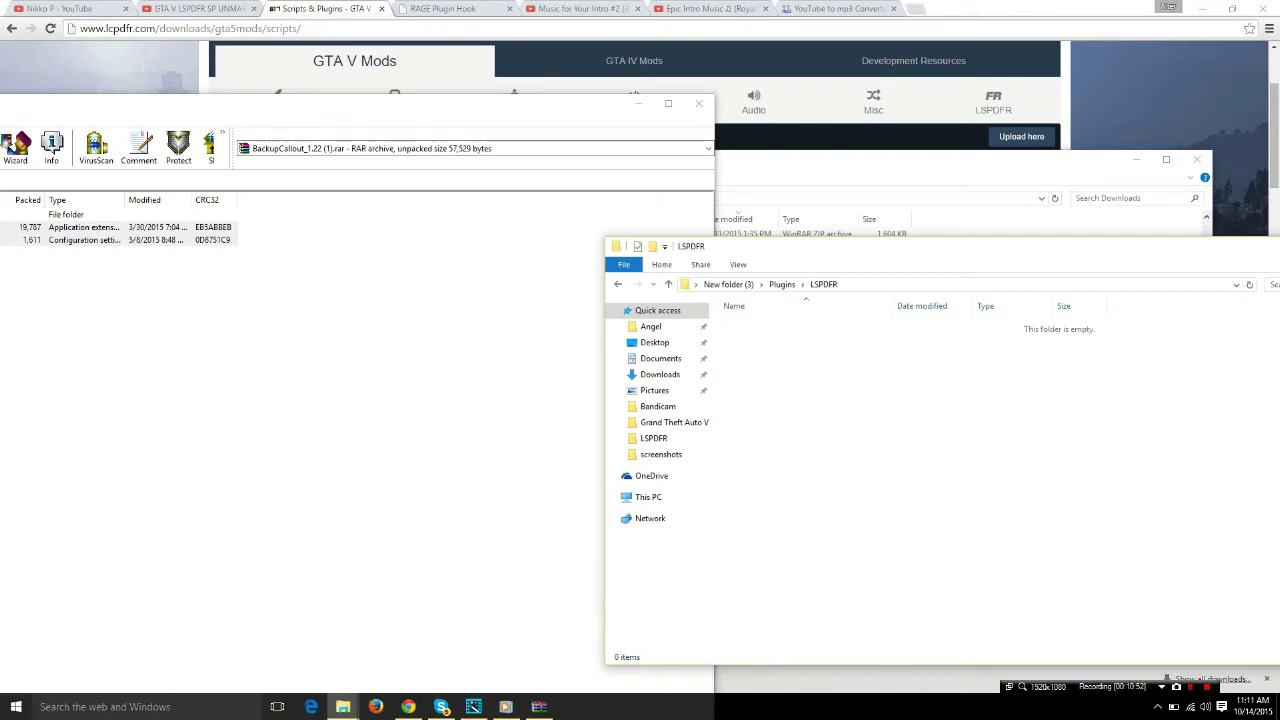
{"action": "left_click", "coordinate": [618, 284]}
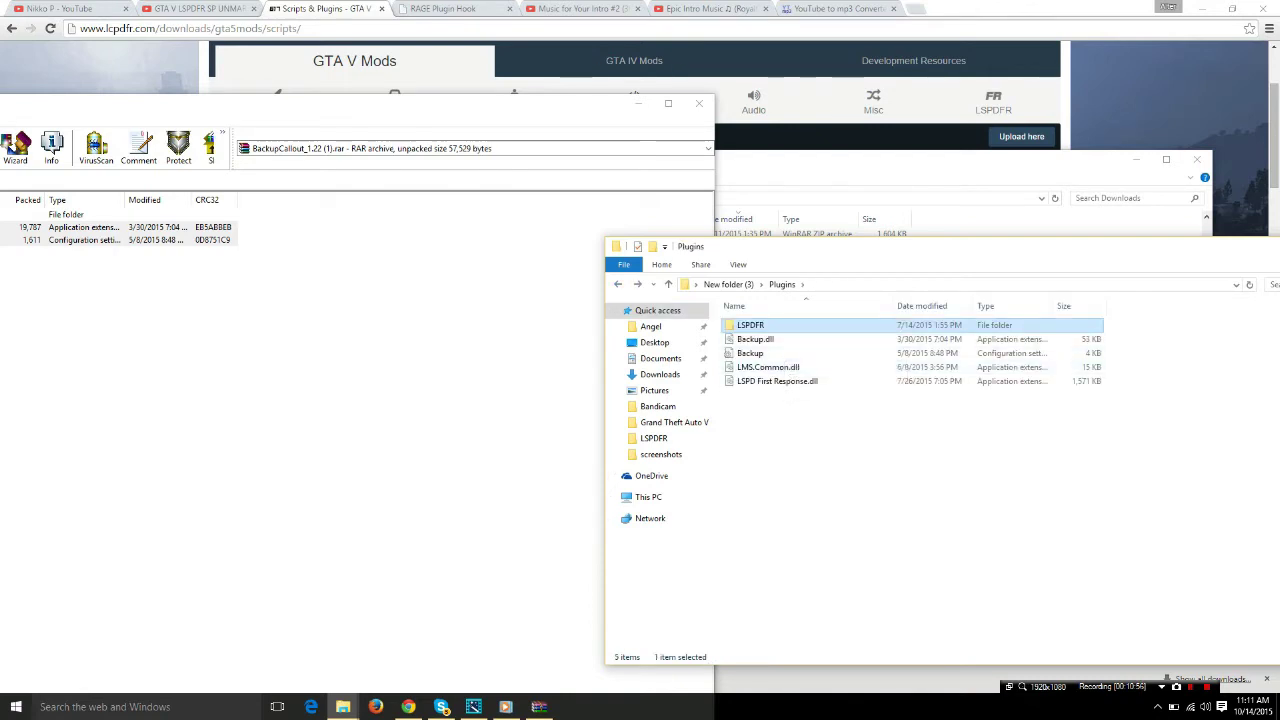
Step: Examine the callout files in Grand Theft Auto V's Plugins\LSPDFR folder beside the new Plugins folder, and close the game folder window
{"action": "right_click", "coordinate": [343, 707]}
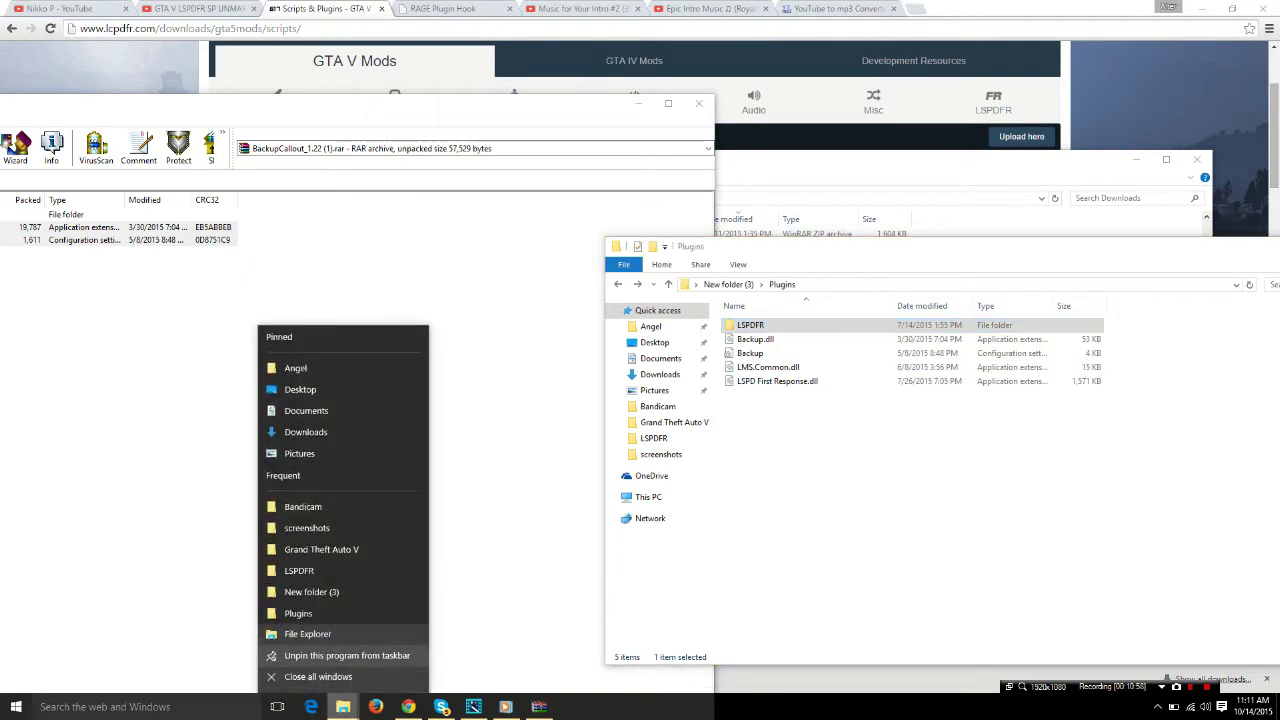
{"action": "left_click", "coordinate": [321, 549]}
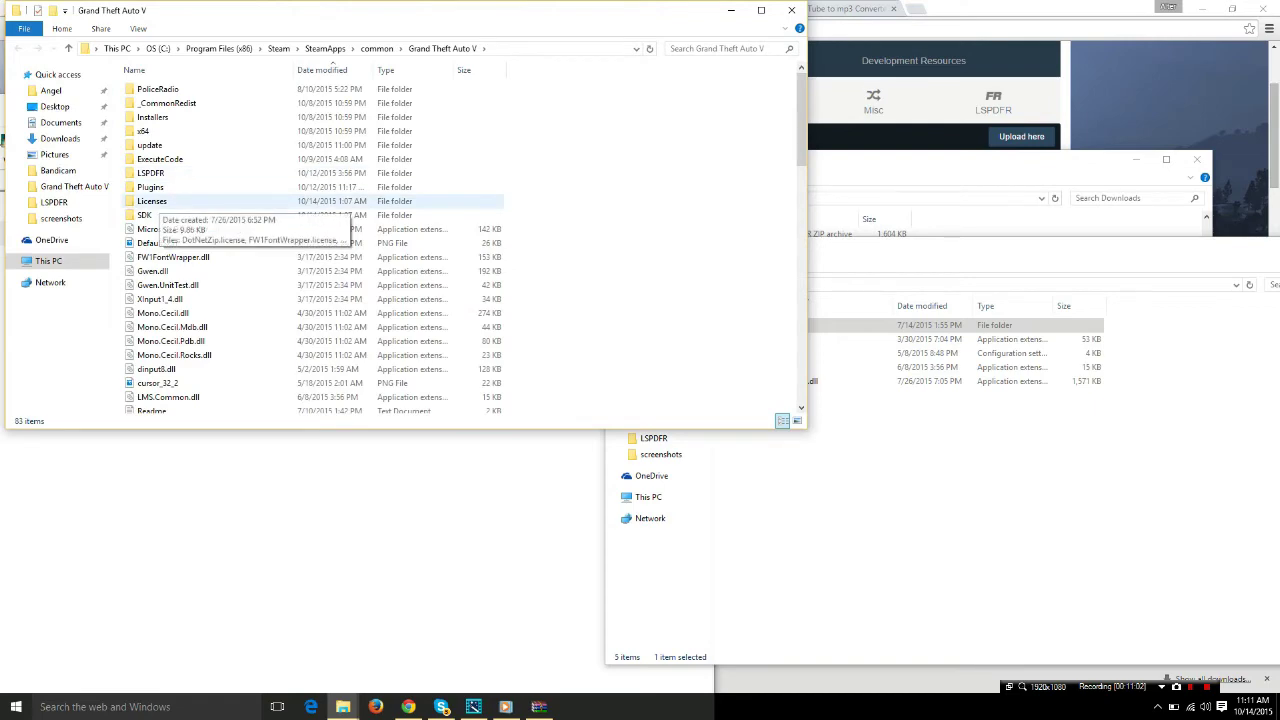
{"action": "double_click", "coordinate": [150, 187]}
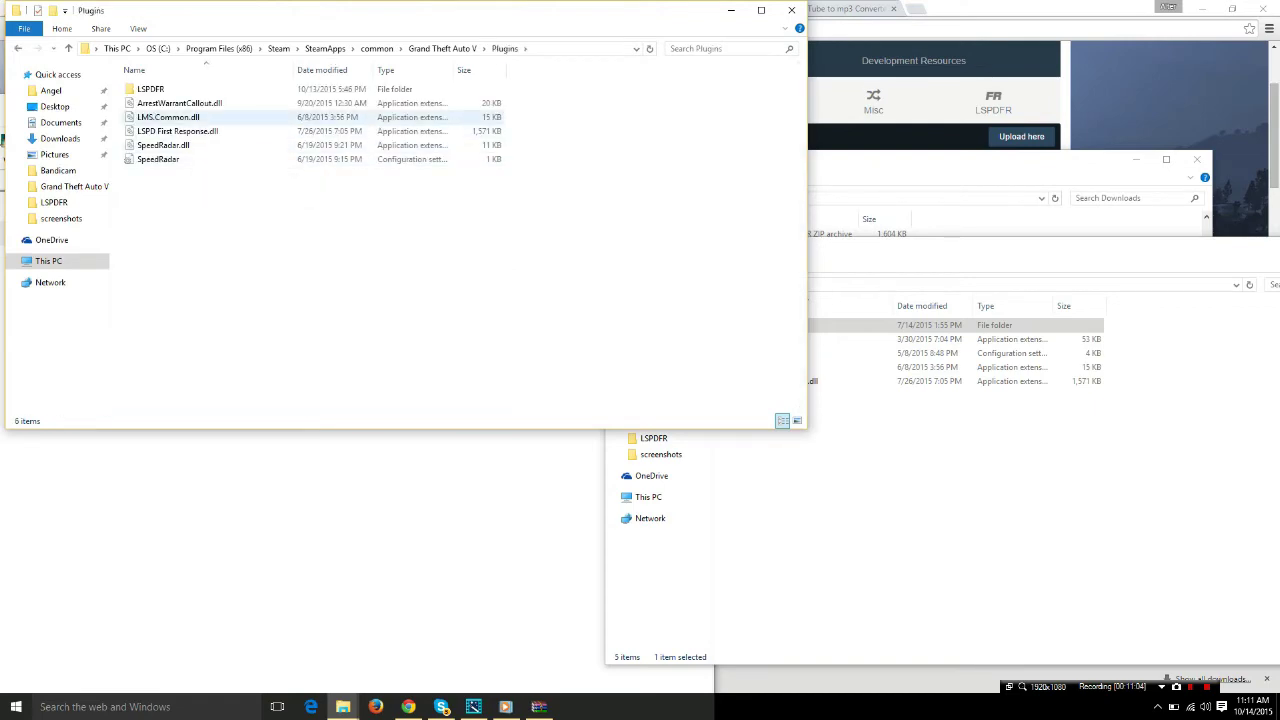
{"action": "double_click", "coordinate": [150, 89]}
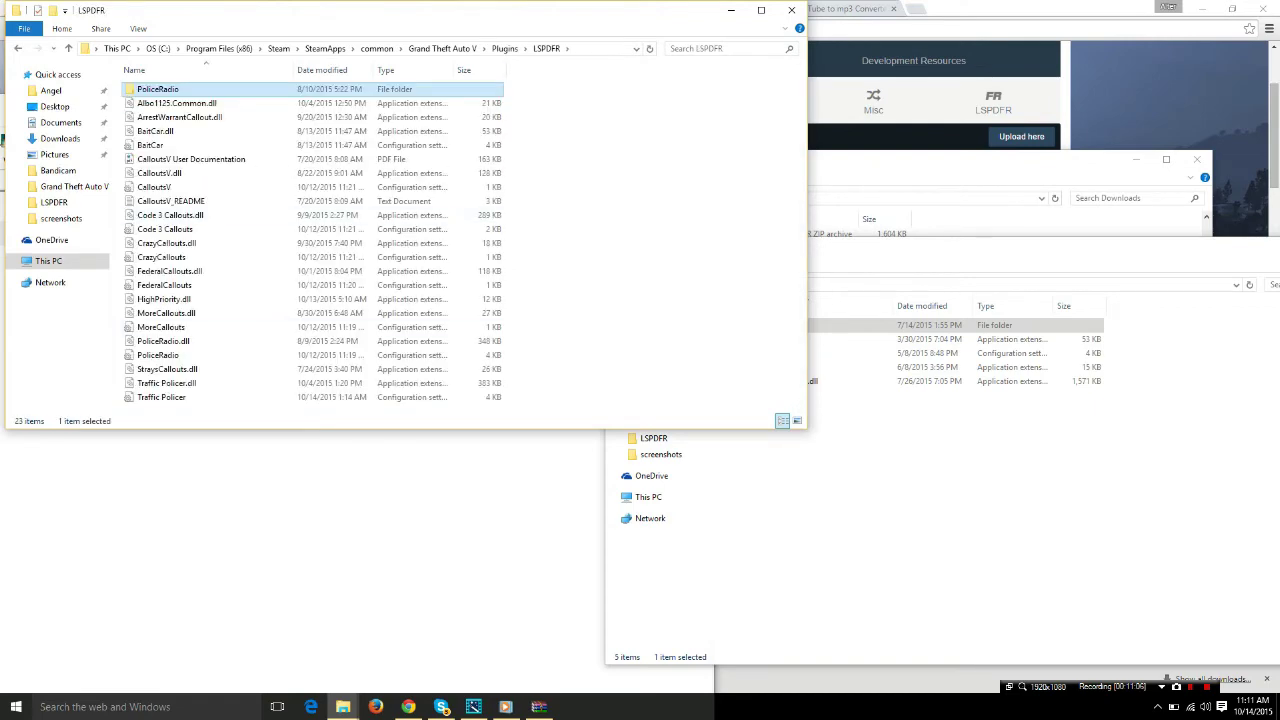
{"action": "left_click_drag", "start_coordinate": [400, 10], "coordinate": [525, 103]}
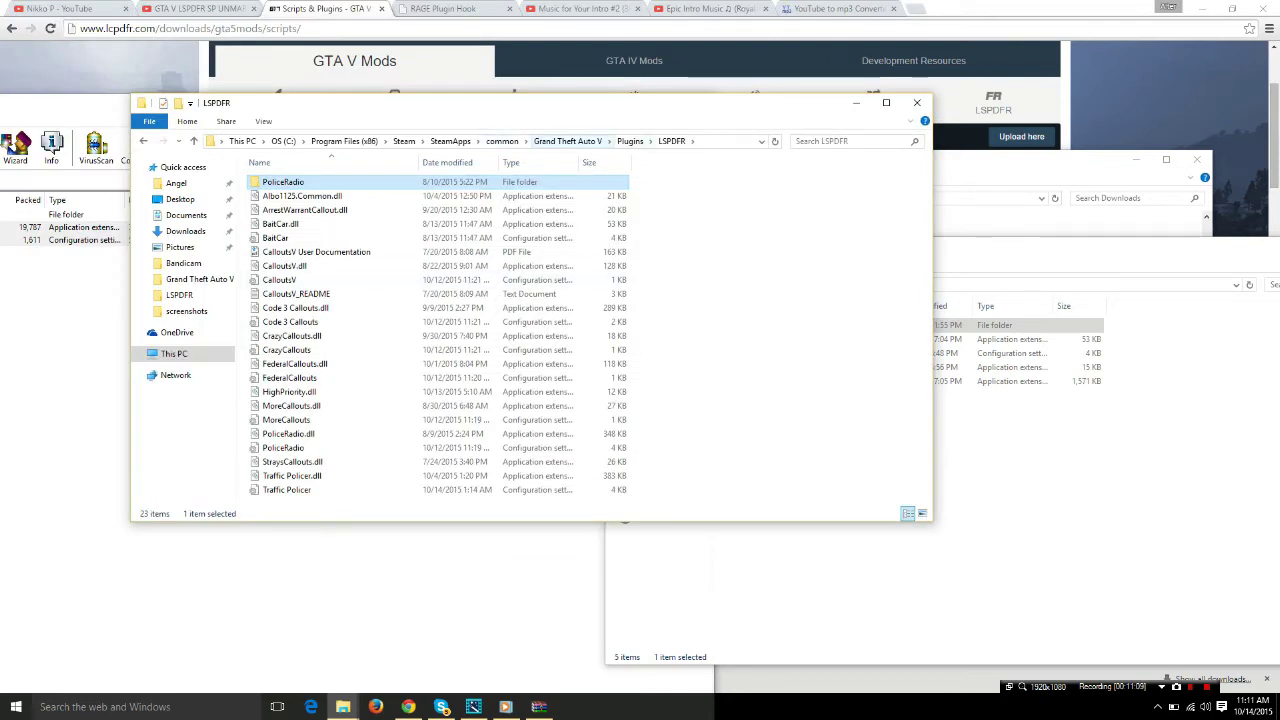
{"action": "left_click_drag", "start_coordinate": [955, 246], "coordinate": [935, 236]}
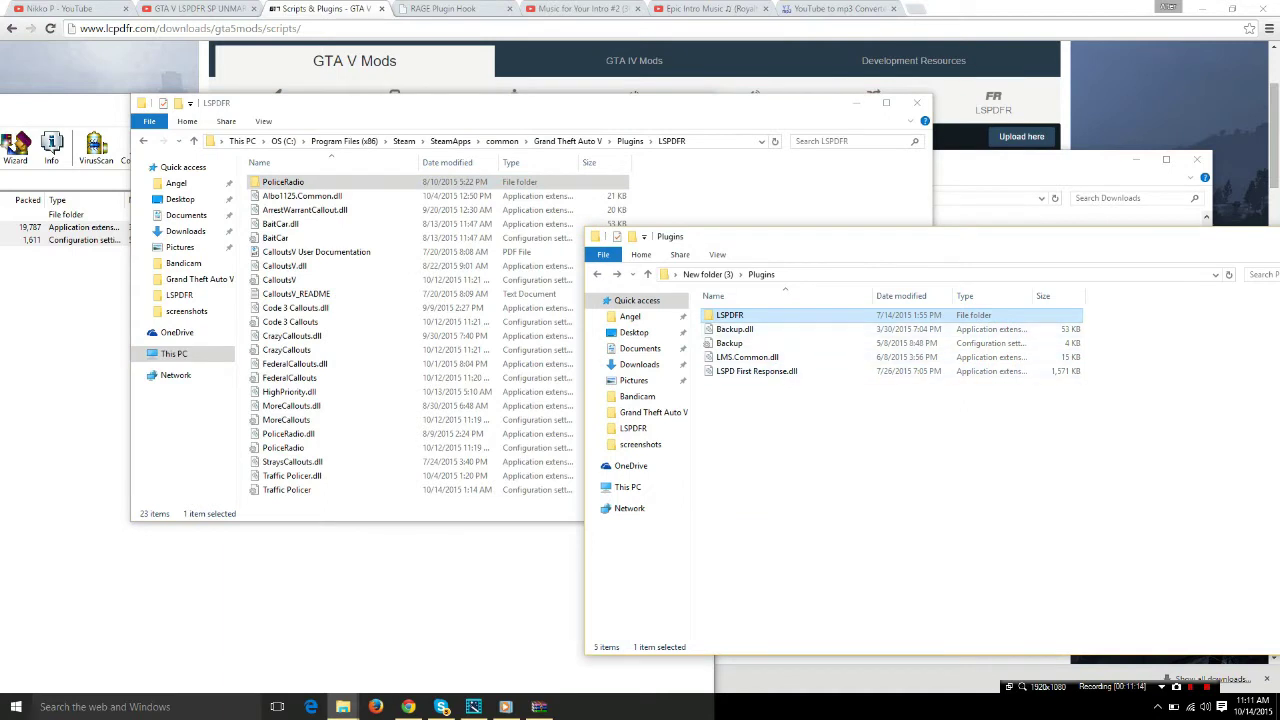
{"action": "left_click", "coordinate": [780, 420]}
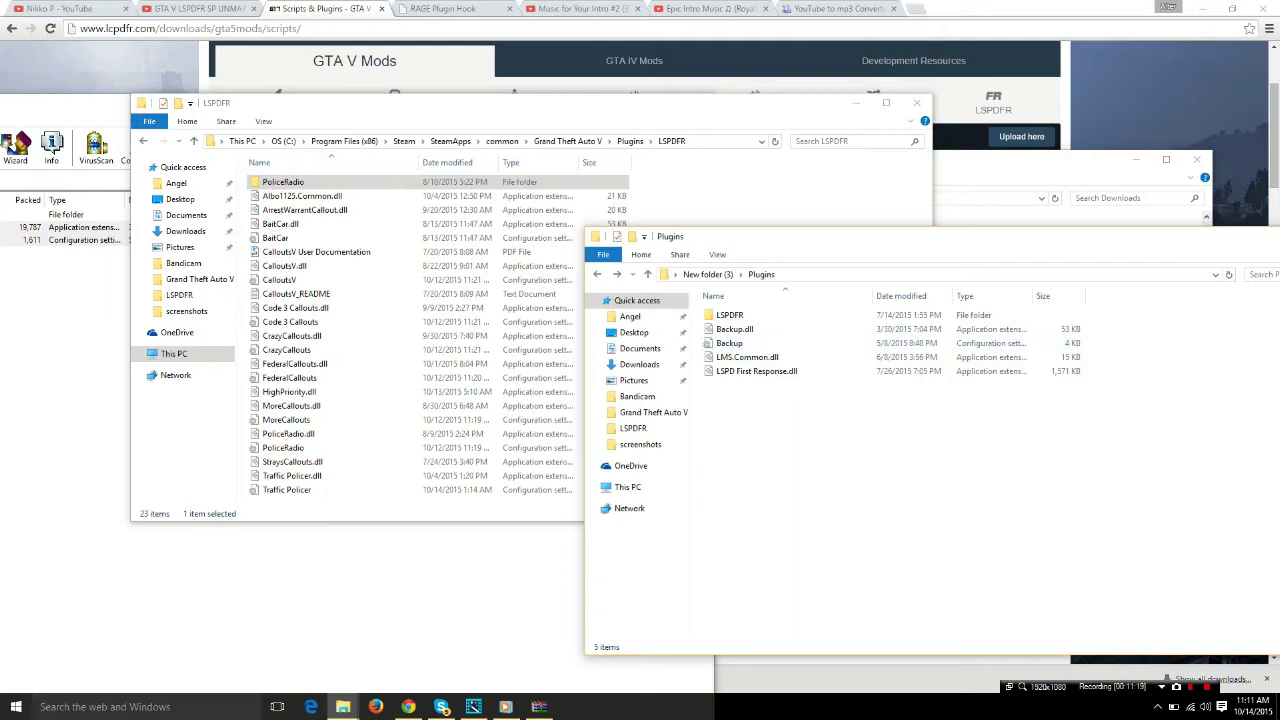
{"action": "left_click", "coordinate": [530, 103]}
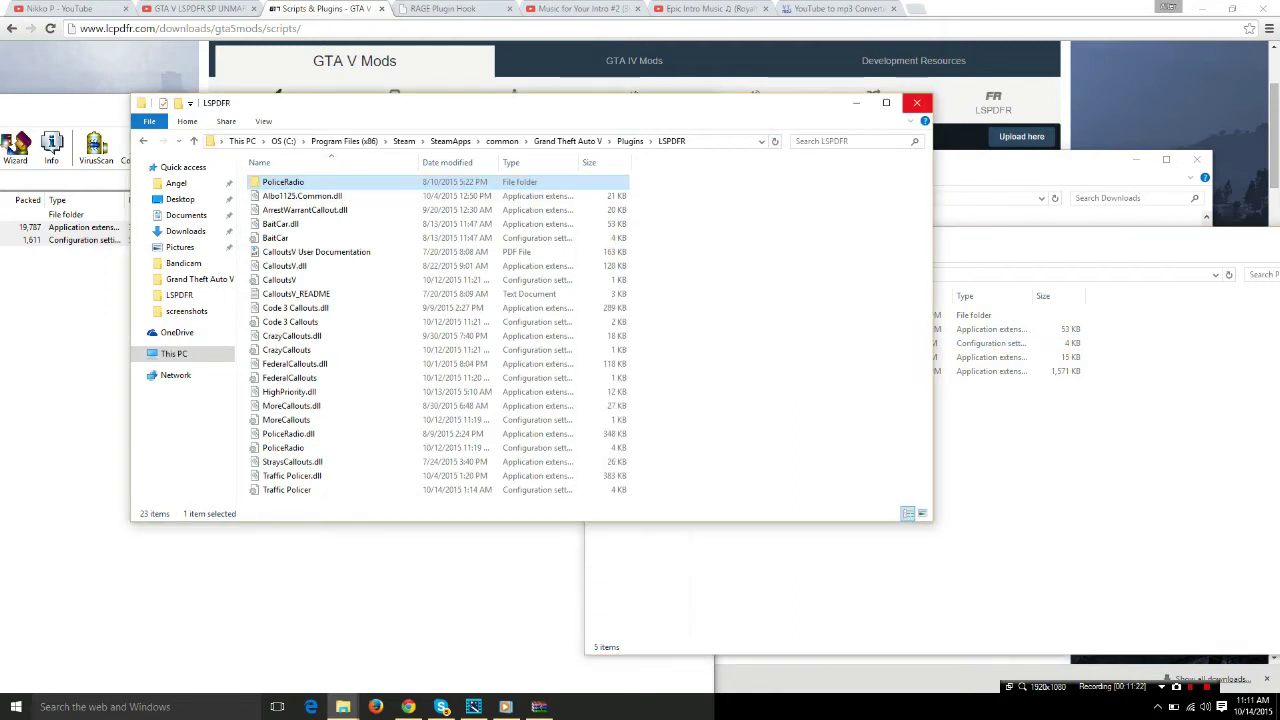
{"action": "left_click", "coordinate": [916, 103]}
Step: Move Backup.dll and the Backup configuration file into the LSPDFR subfolder of New folder (3)'s Plugins folder
{"action": "left_click", "coordinate": [475, 104]}
{"action": "left_click_drag", "start_coordinate": [475, 104], "coordinate": [730, 112]}
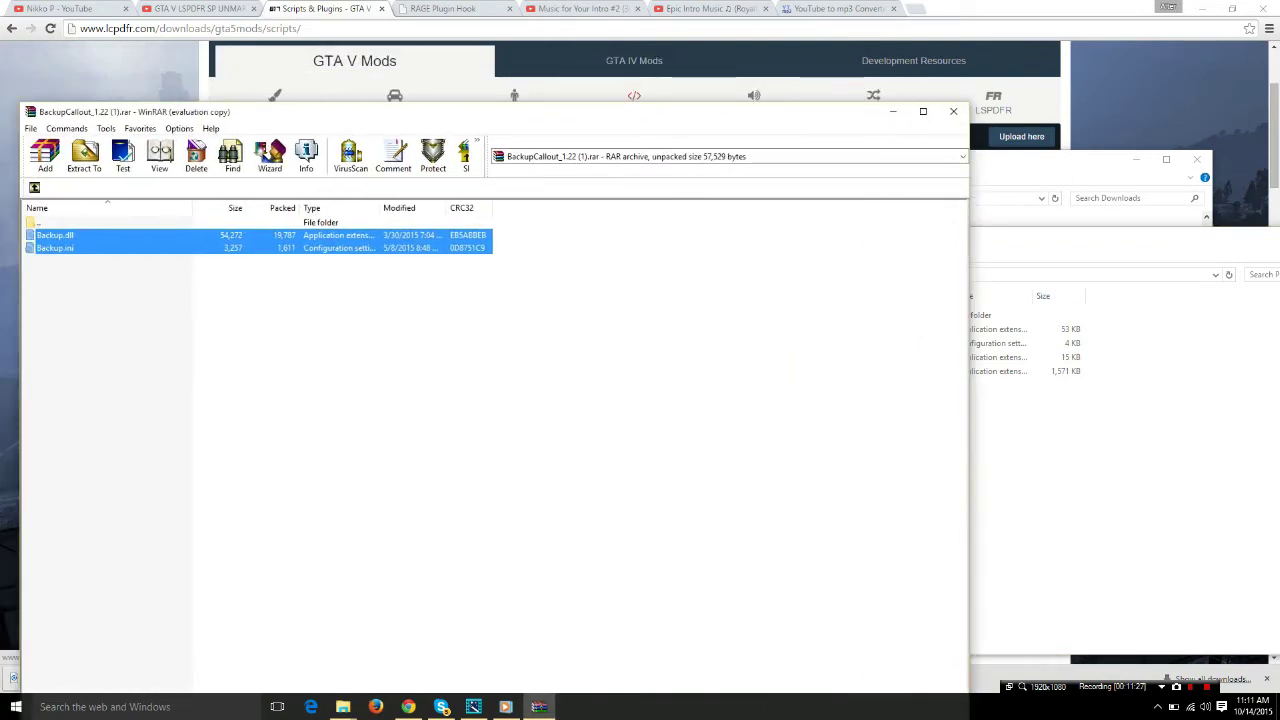
{"action": "left_click_drag", "start_coordinate": [494, 111], "coordinate": [414, 86]}
{"action": "left_click", "coordinate": [951, 234]}
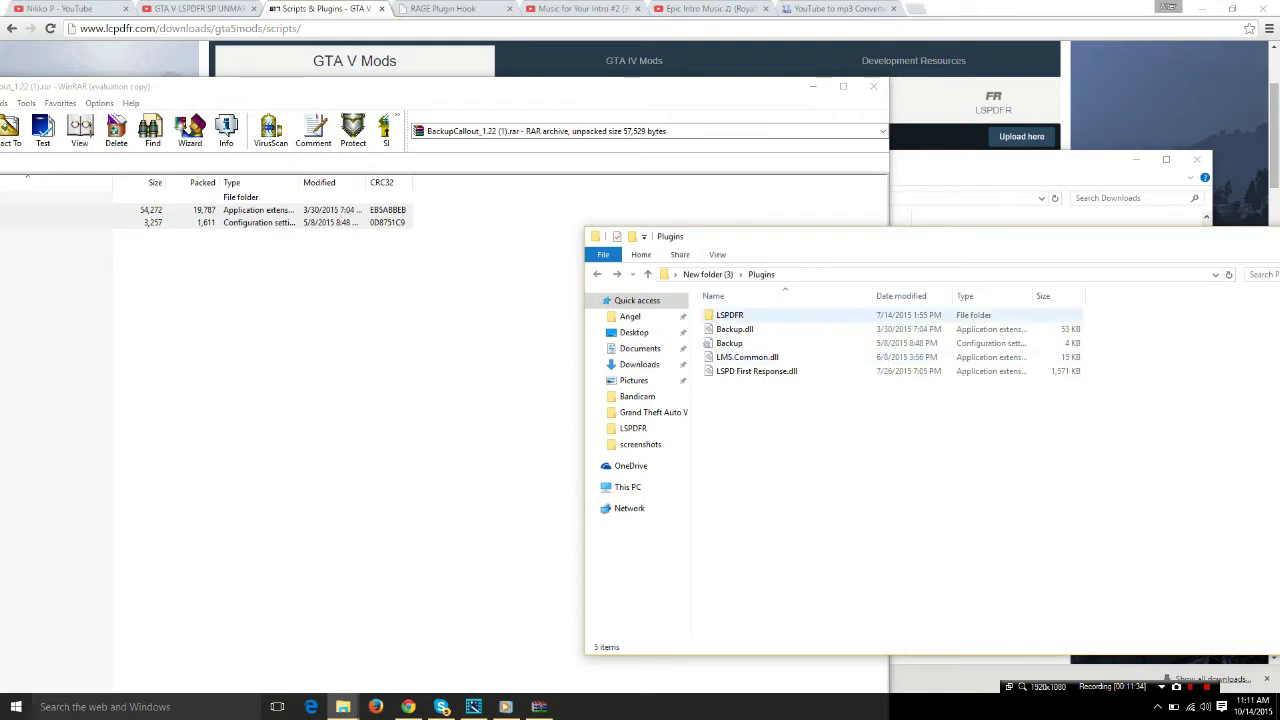
{"action": "left_click_drag", "start_coordinate": [1091, 364], "coordinate": [1067, 327]}
{"action": "left_click", "coordinate": [1093, 349]}
{"action": "left_click_drag", "start_coordinate": [985, 334], "coordinate": [812, 318]}
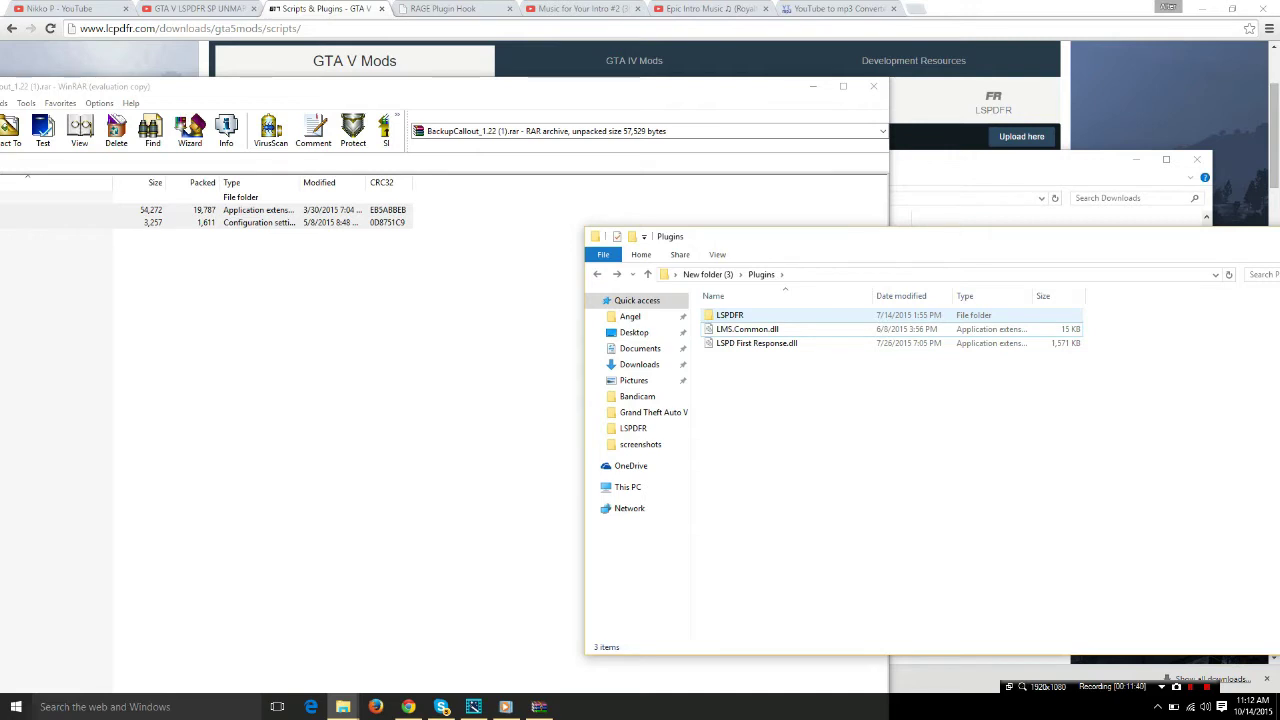
Step: Check the Backup files inside the Plugins\LSPDFR subfolder and return to New folder (3)
{"action": "double_click", "coordinate": [812, 315]}
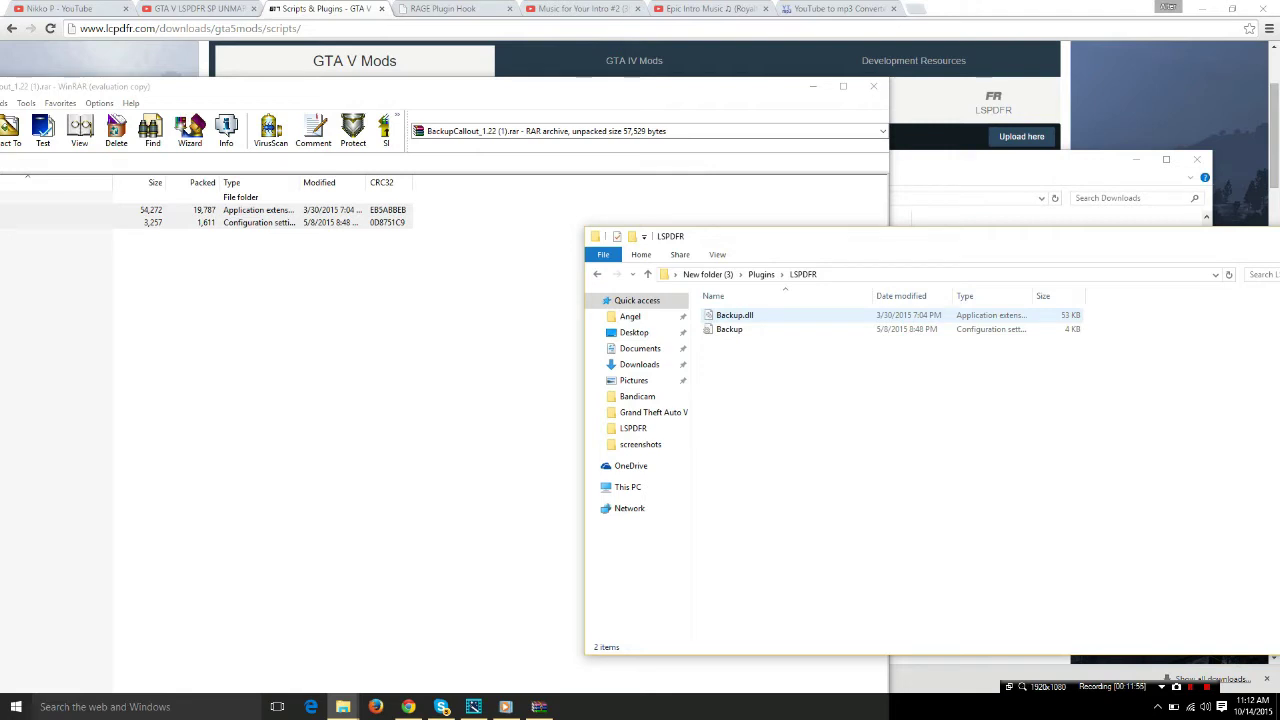
{"action": "left_click_drag", "start_coordinate": [760, 236], "coordinate": [492, 155]}
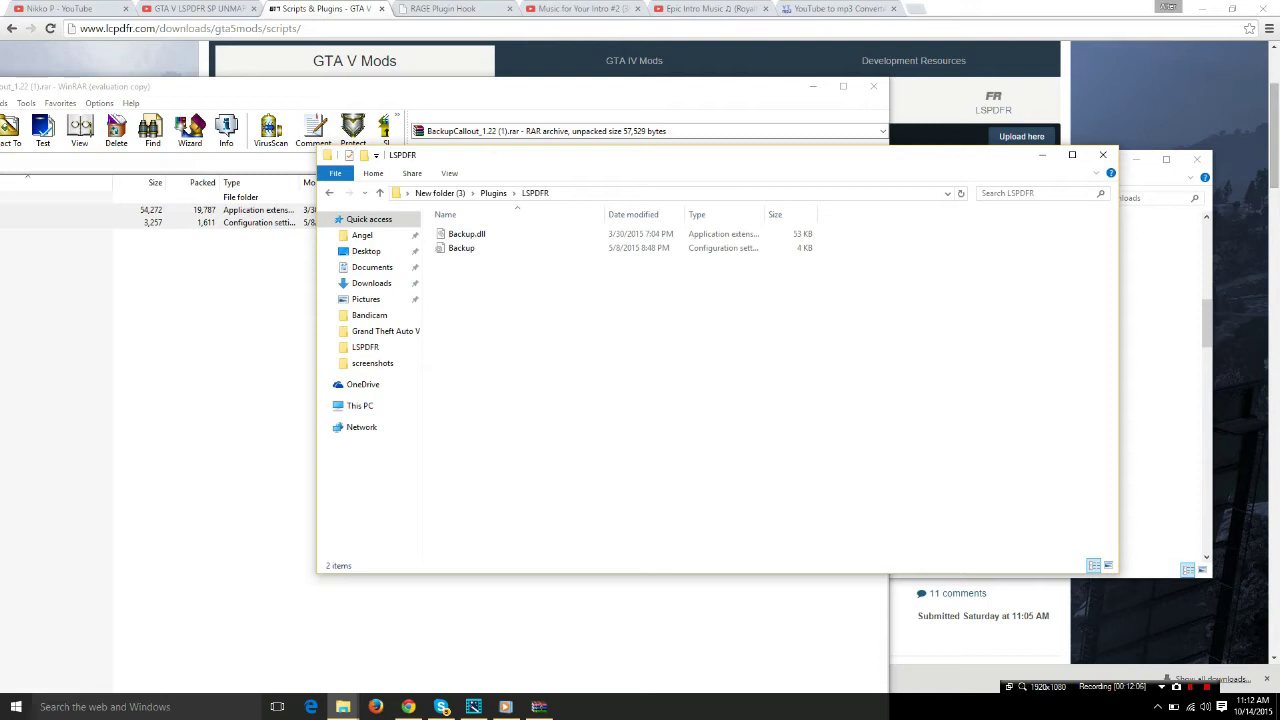
{"action": "left_click_drag", "start_coordinate": [717, 155], "coordinate": [708, 199]}
{"action": "left_click", "coordinate": [503, 236]}
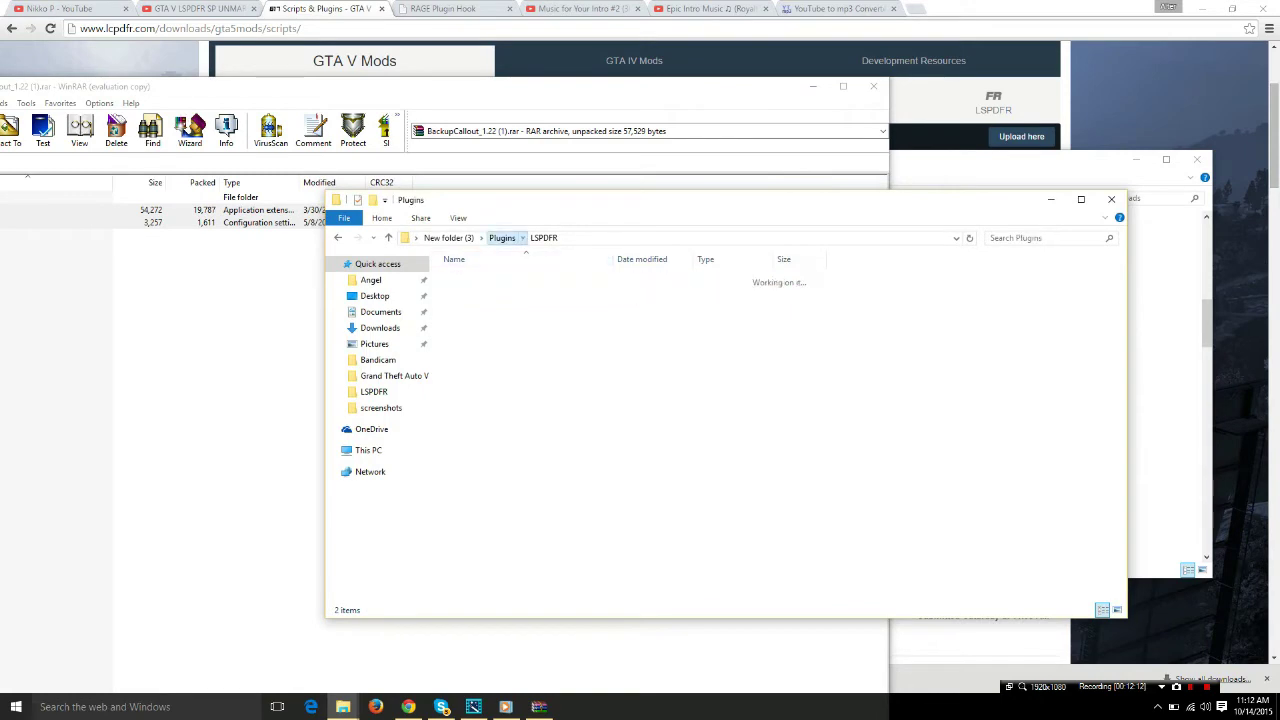
{"action": "left_click", "coordinate": [448, 237]}
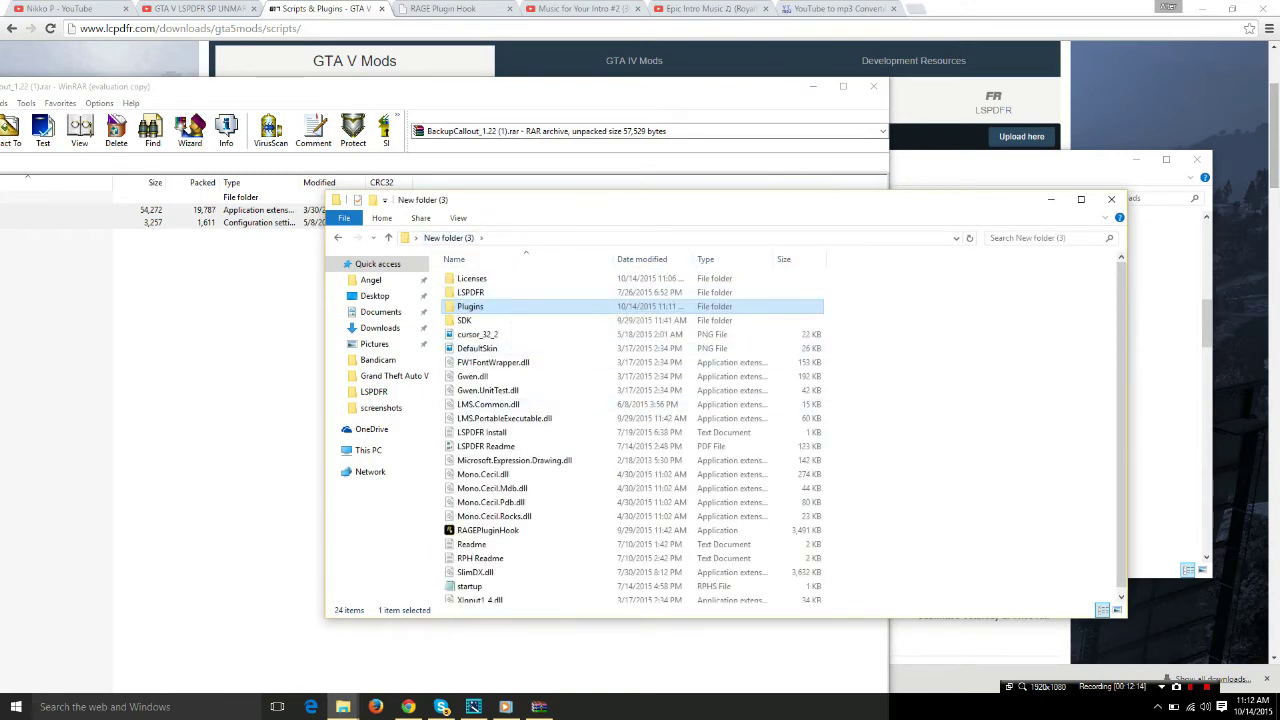
Step: Check the Backup files in New folder (3)'s Plugins\LSPDFR subfolder and close the BackupCallout_1.22 archive
{"action": "scroll", "coordinate": [1121, 430], "scroll_direction": "down", "scroll_amount": 1}
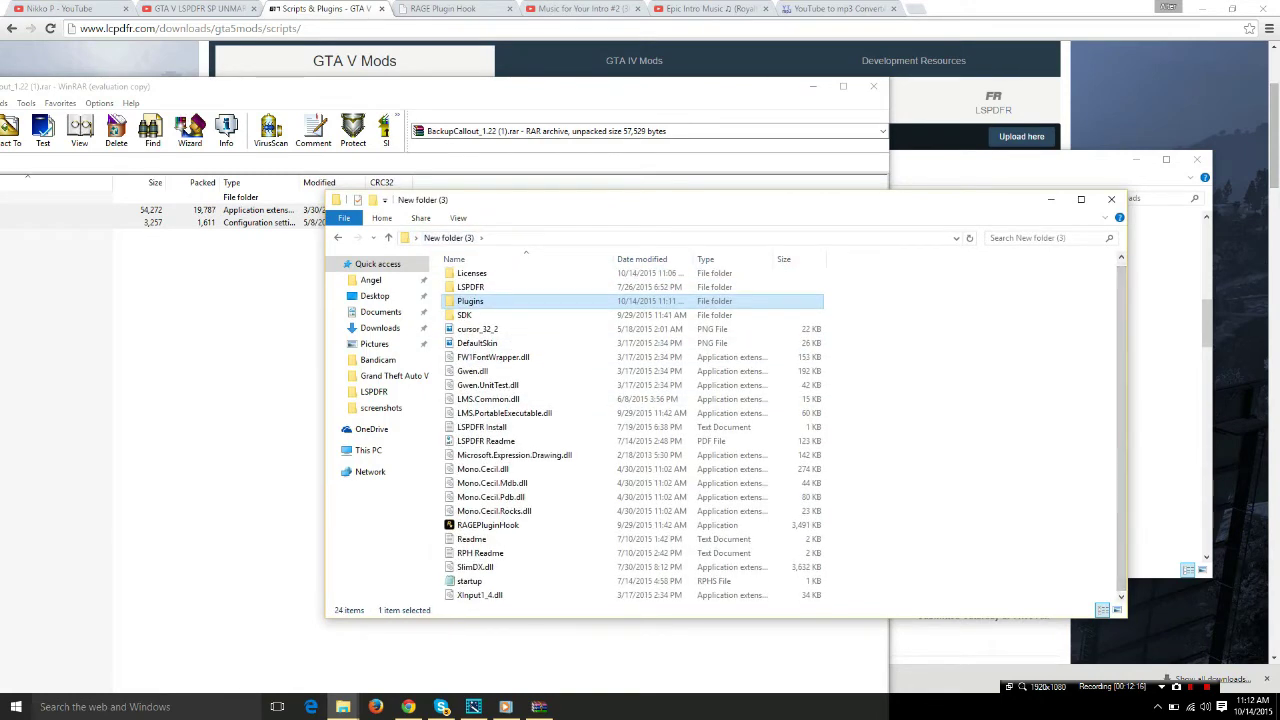
{"action": "double_click", "coordinate": [470, 301]}
{"action": "double_click", "coordinate": [470, 278]}
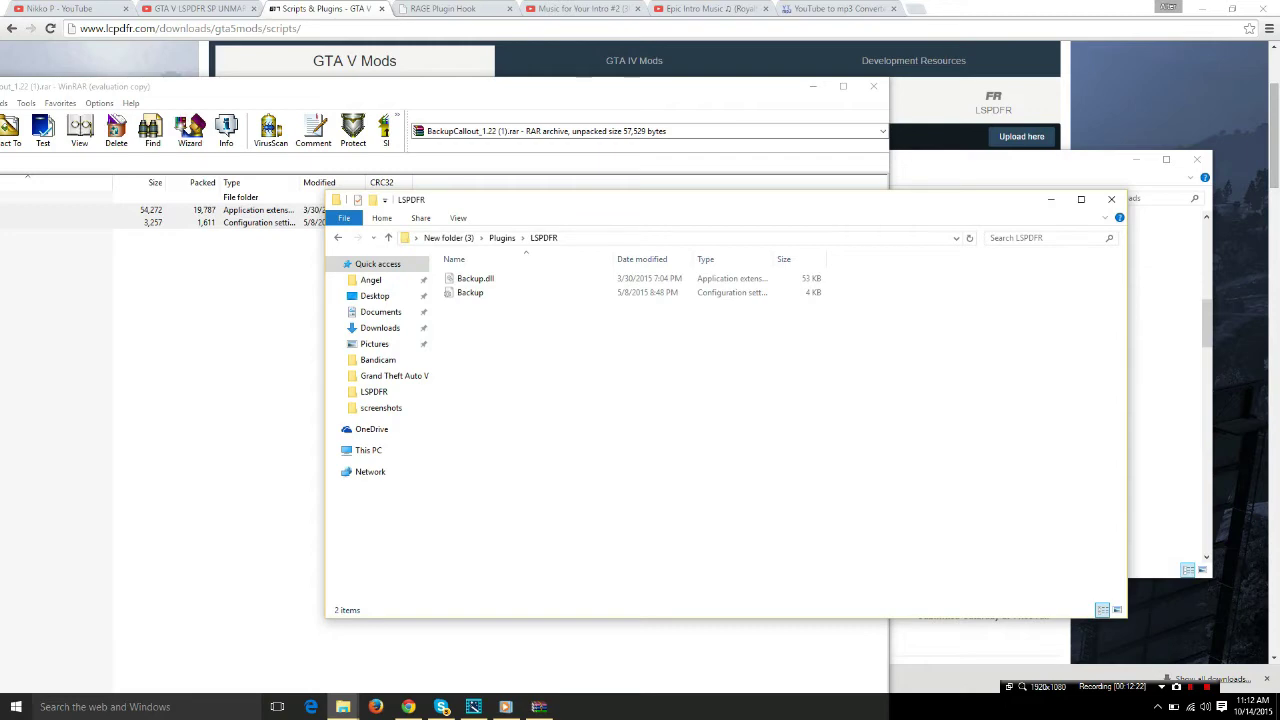
{"action": "left_click", "coordinate": [873, 86]}
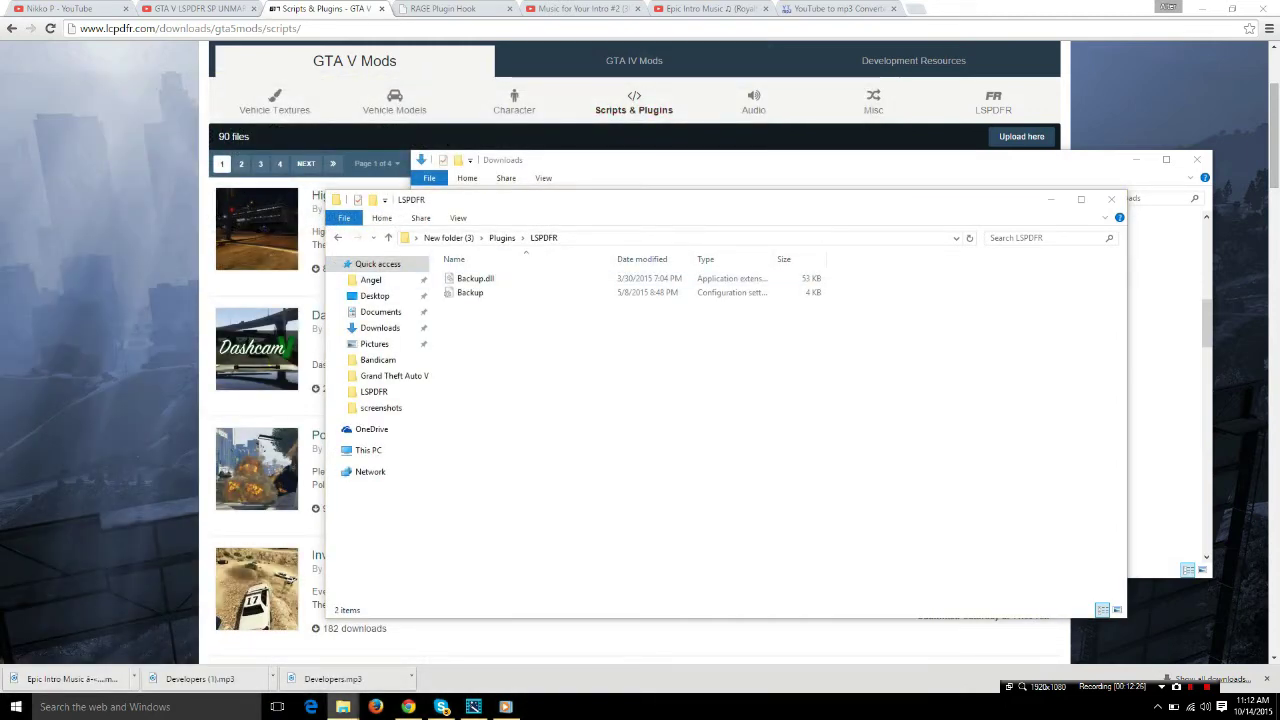
Step: Open the Traffic_Policer_4.1 (1) archive from the Downloads folder and select RAGENativeUI.dll in it
{"action": "mouse_move", "coordinate": [343, 707]}
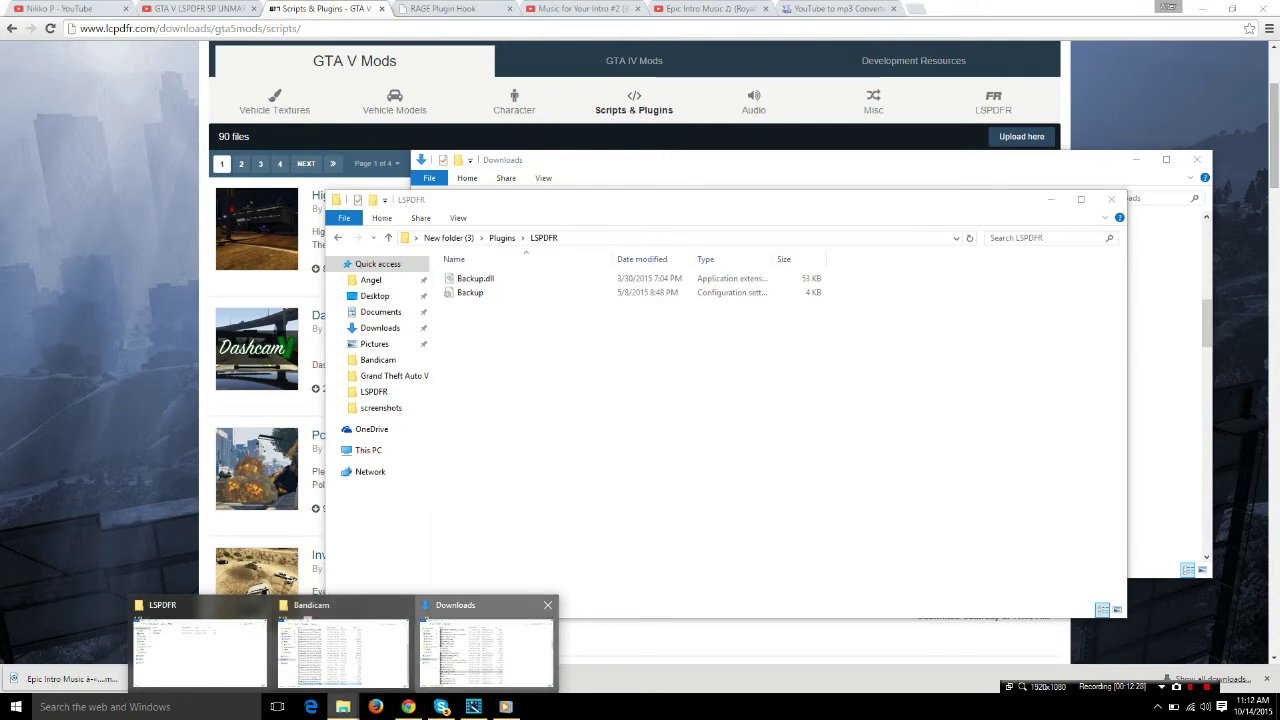
{"action": "left_click", "coordinate": [487, 650]}
{"action": "scroll", "coordinate": [718, 395], "scroll_direction": "down", "scroll_amount": 3}
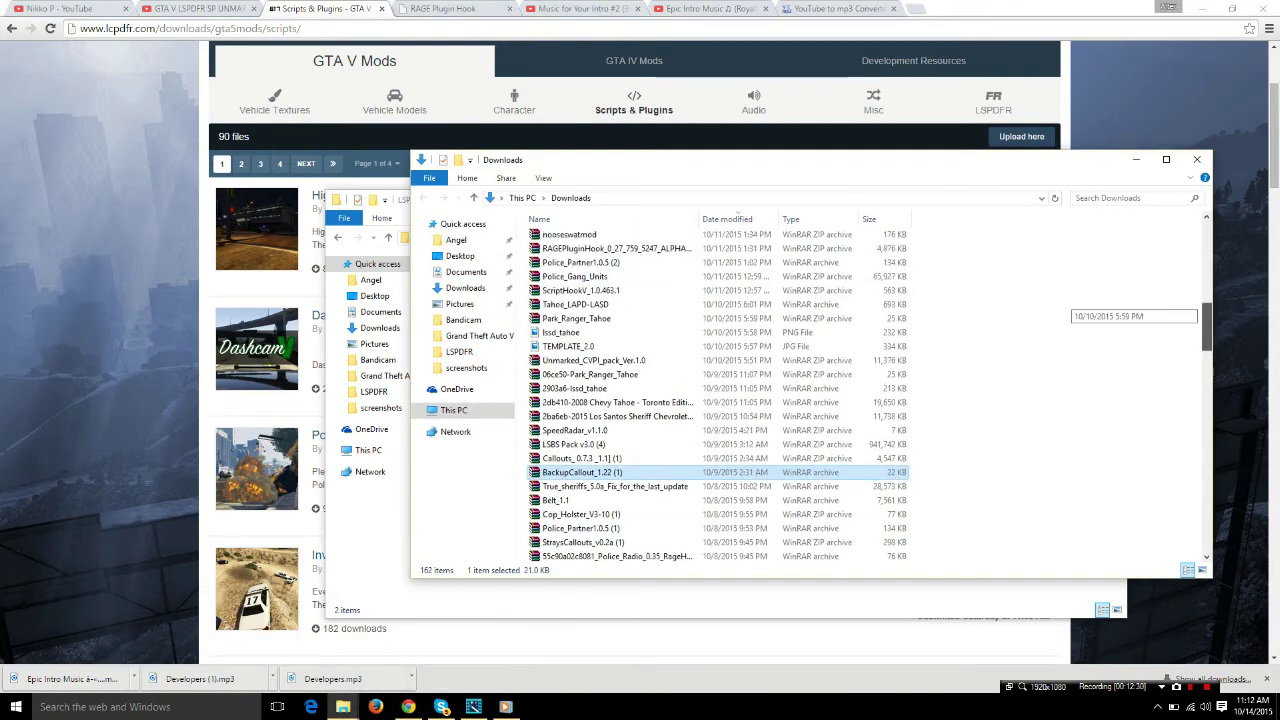
{"action": "scroll", "coordinate": [718, 395], "scroll_direction": "down", "scroll_amount": 1}
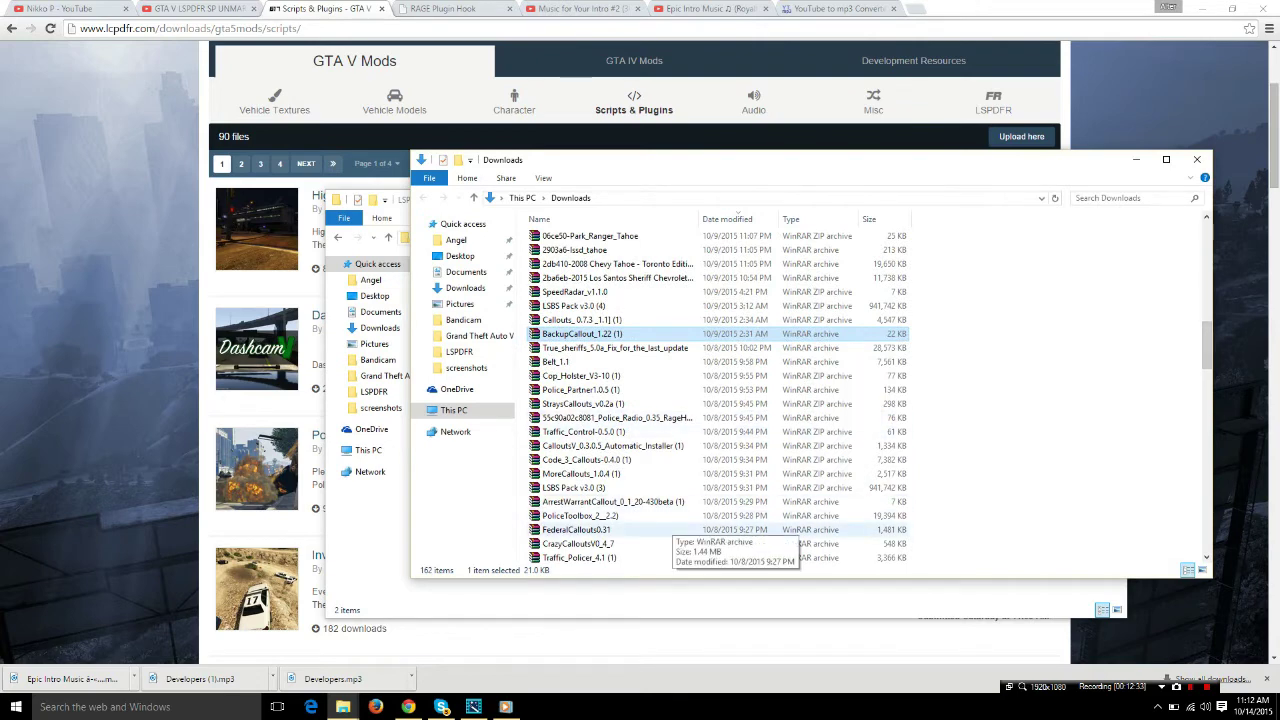
{"action": "left_click", "coordinate": [580, 557]}
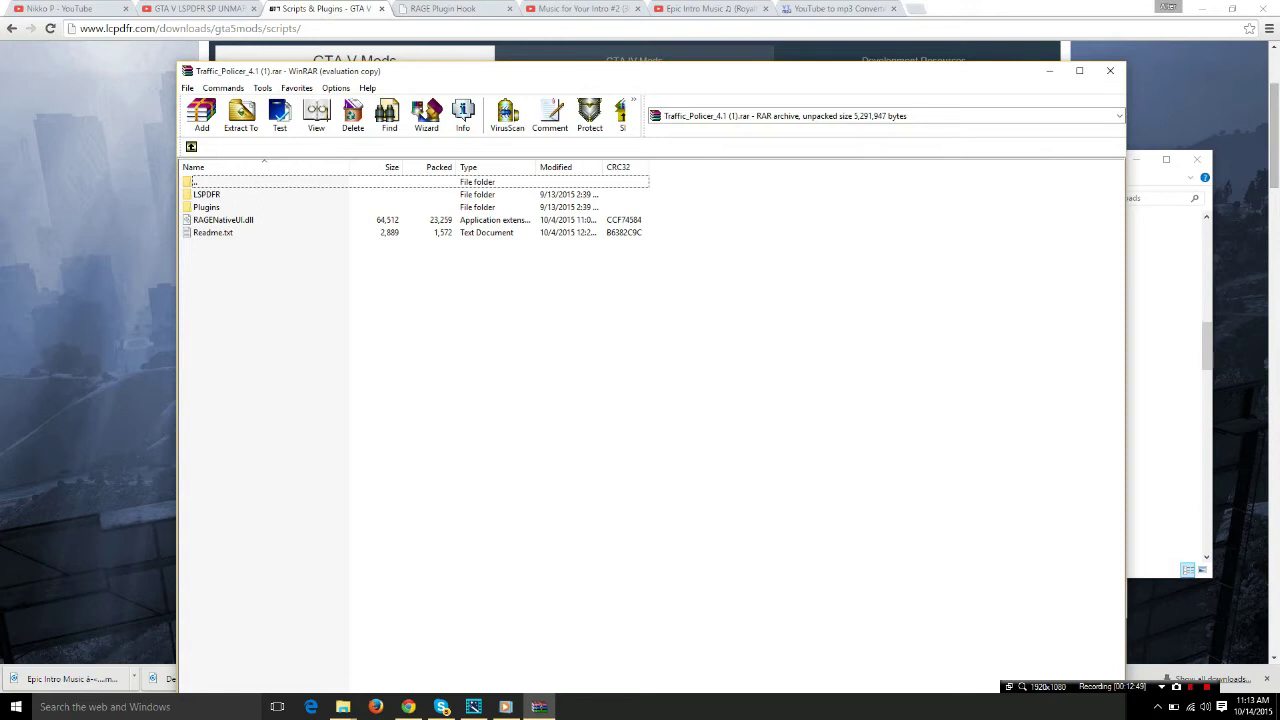
{"action": "left_click", "coordinate": [223, 219]}
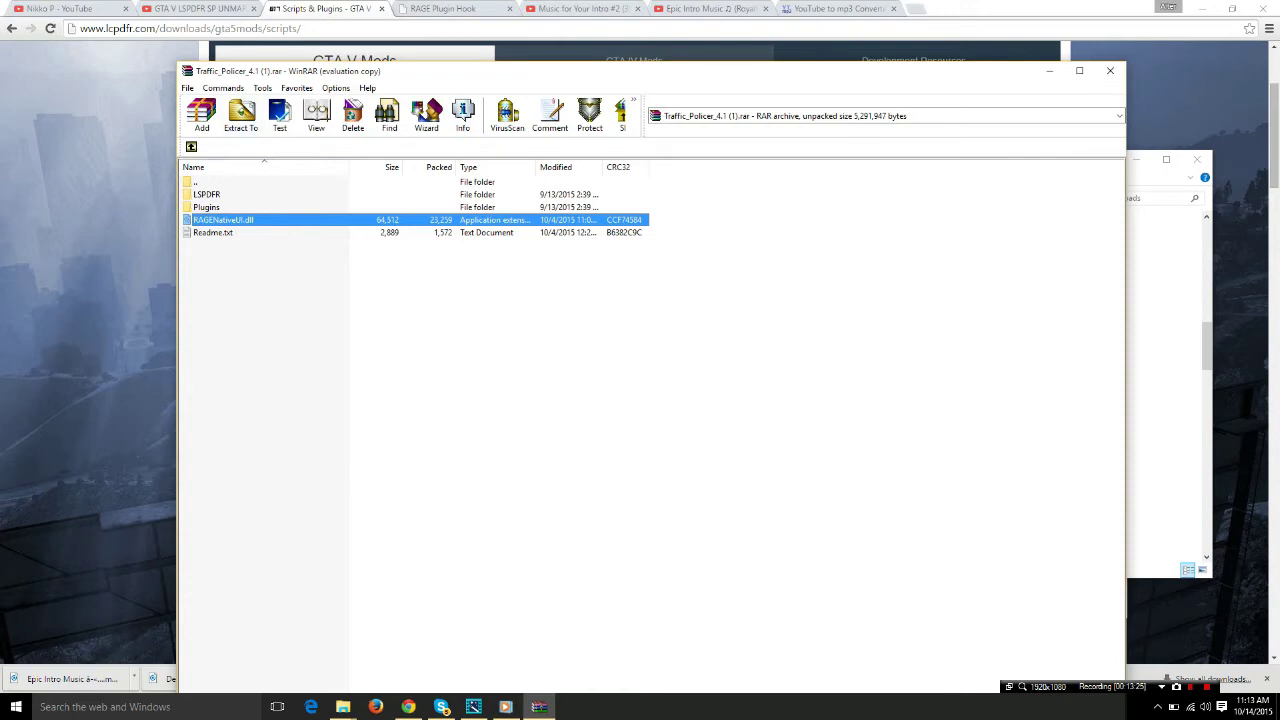
Step: Close the open LSPDFR, Bandicam and Downloads folder windows, keeping the Traffic_Policer archive open
{"action": "mouse_move", "coordinate": [343, 707]}
{"action": "left_click", "coordinate": [200, 640]}
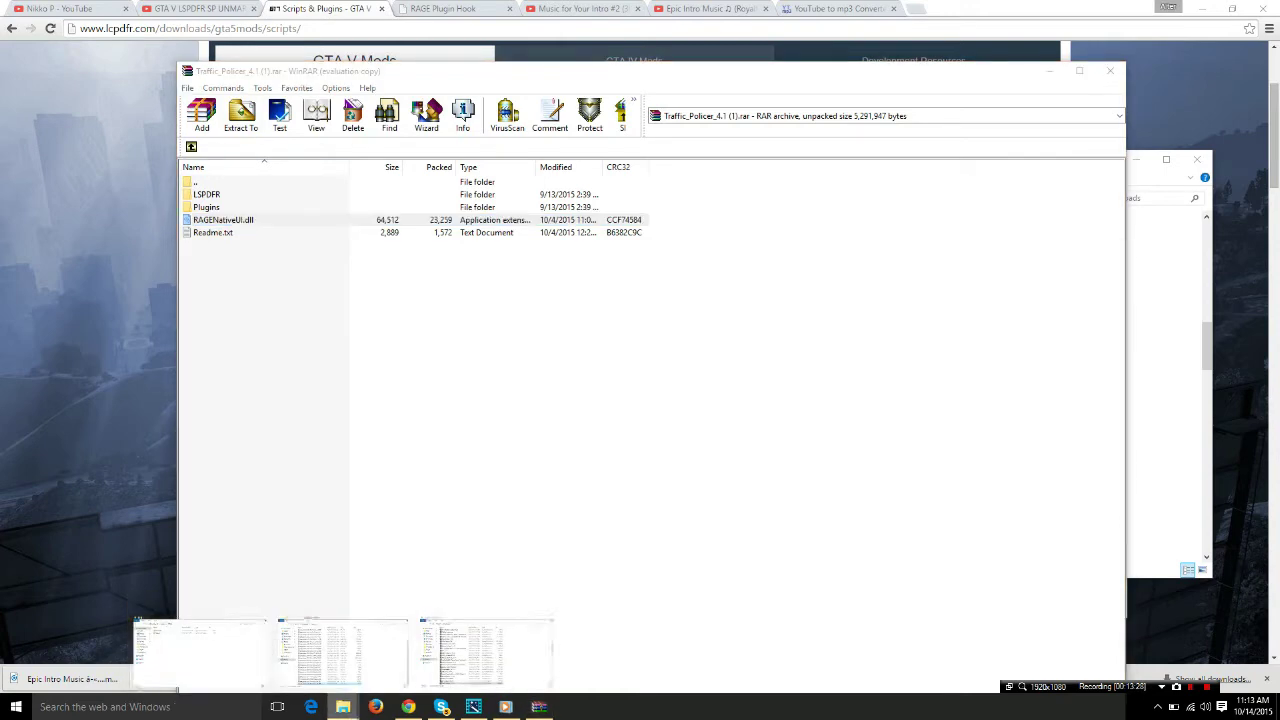
{"action": "left_click", "coordinate": [1111, 199]}
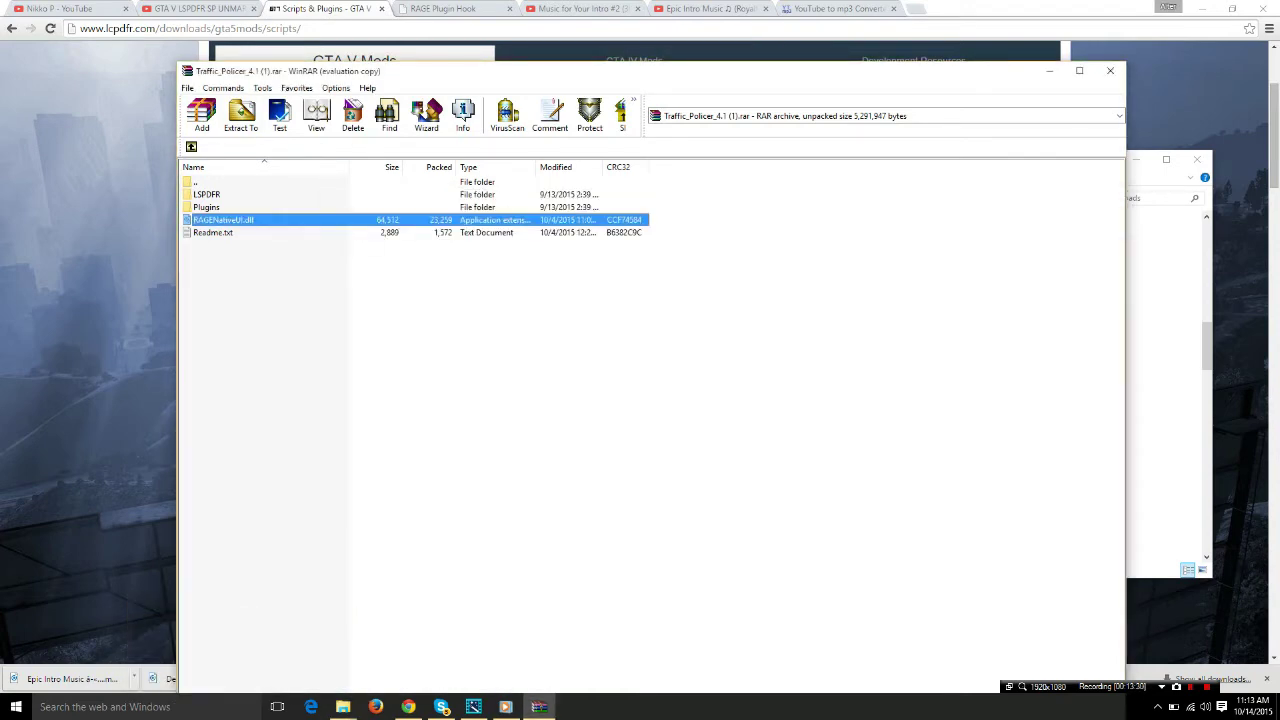
{"action": "mouse_move", "coordinate": [343, 707]}
{"action": "left_click", "coordinate": [265, 650]}
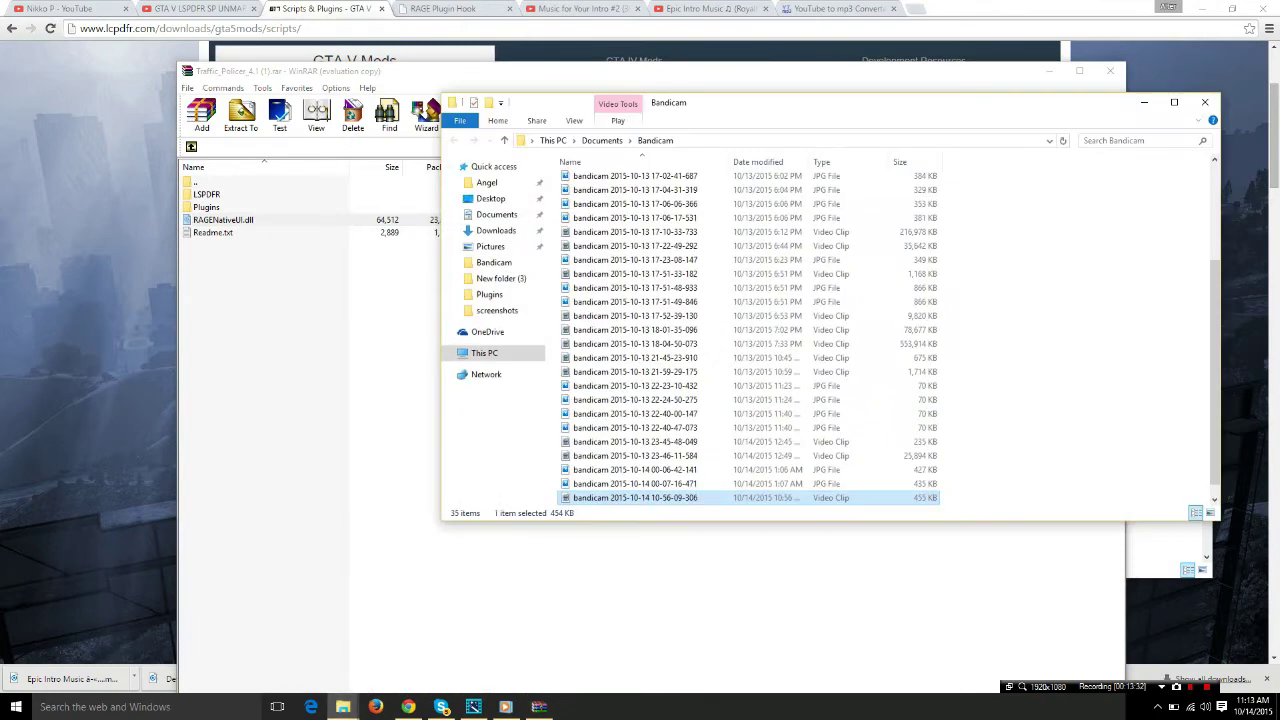
{"action": "left_click", "coordinate": [1205, 102]}
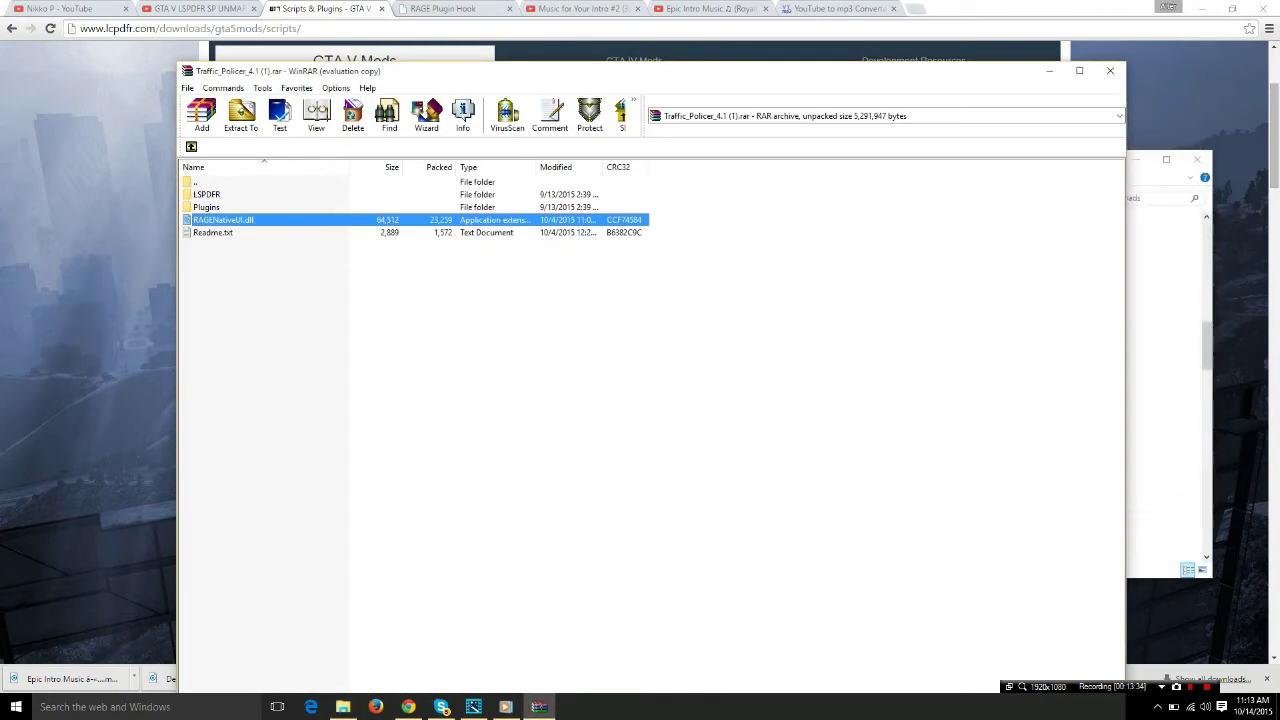
{"action": "mouse_move", "coordinate": [343, 707]}
{"action": "left_click", "coordinate": [328, 650]}
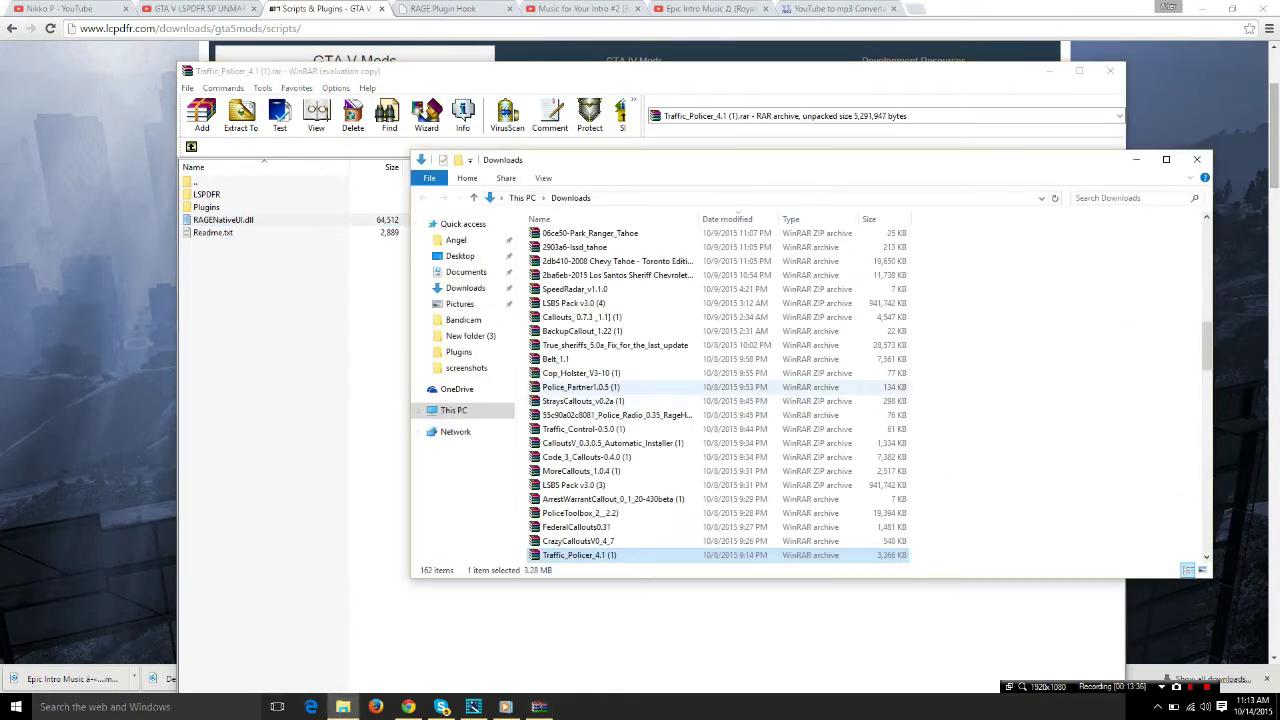
{"action": "left_click", "coordinate": [1197, 160]}
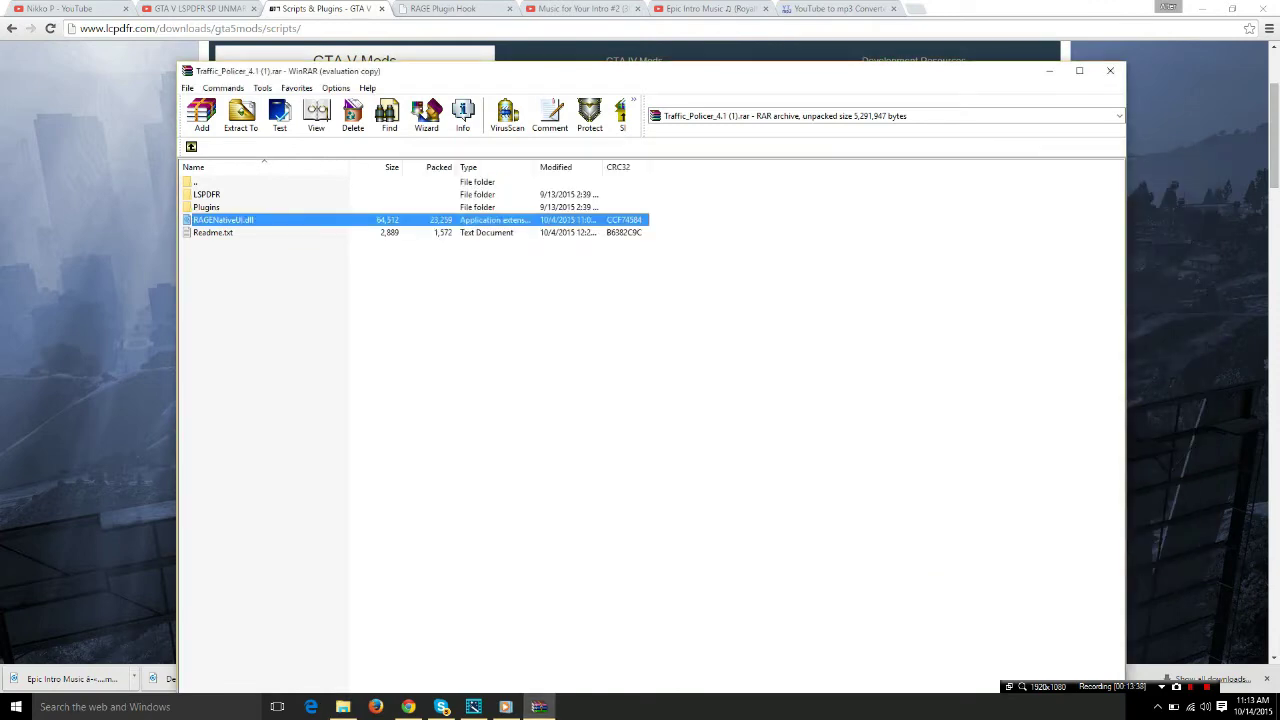
Step: Shrink the browser to uncover the desktop and open New folder (3) in a non-maximized window over the Traffic_Policer archive
{"action": "left_click", "coordinate": [1232, 8]}
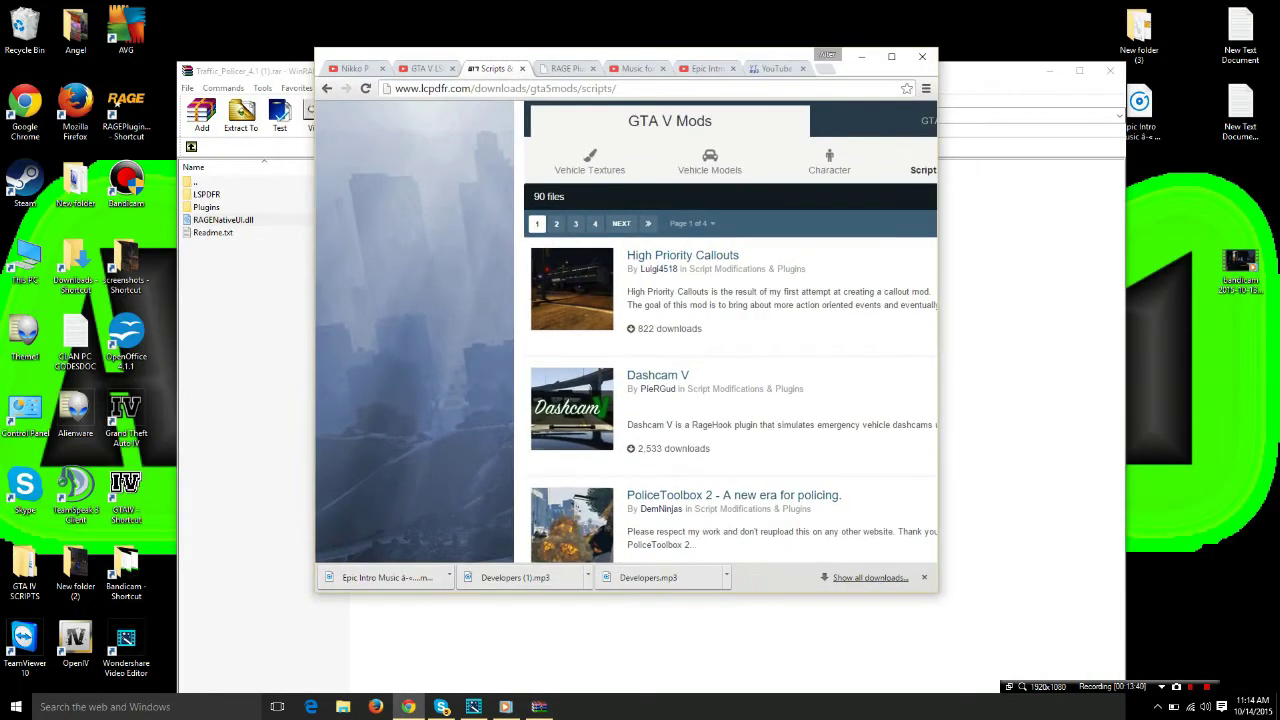
{"action": "double_click", "coordinate": [1139, 32]}
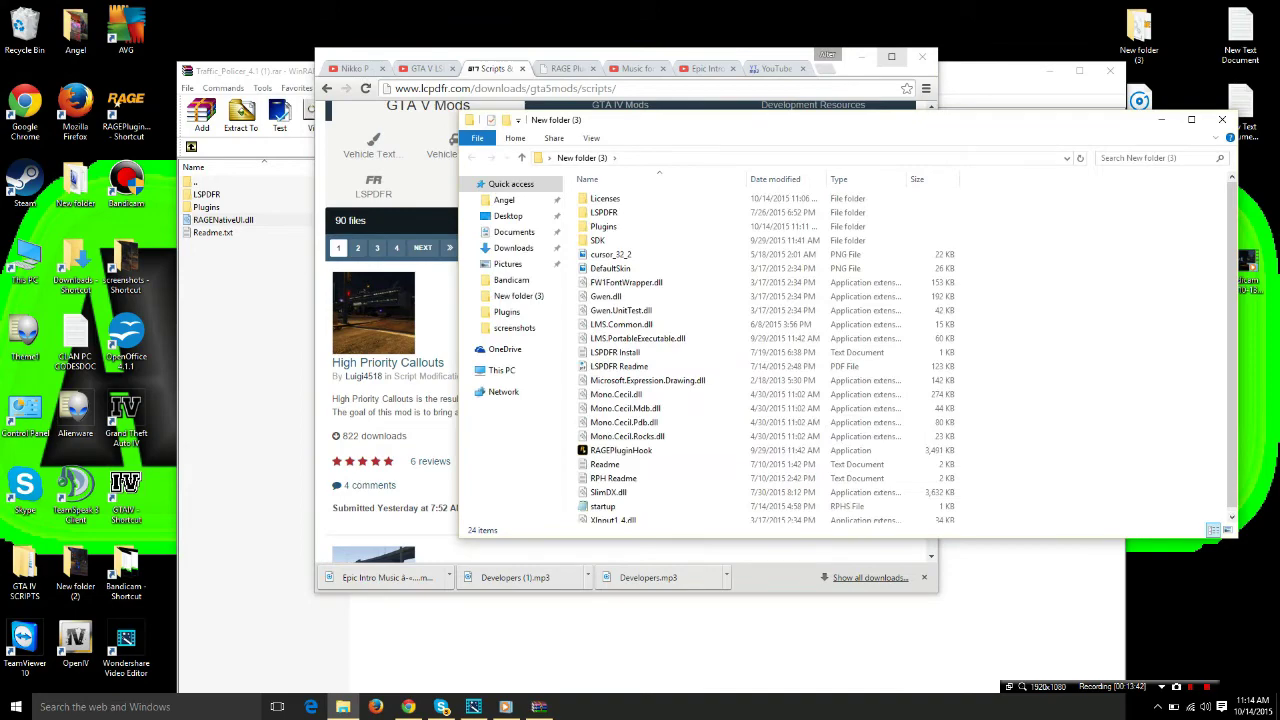
{"action": "left_click", "coordinate": [1000, 75]}
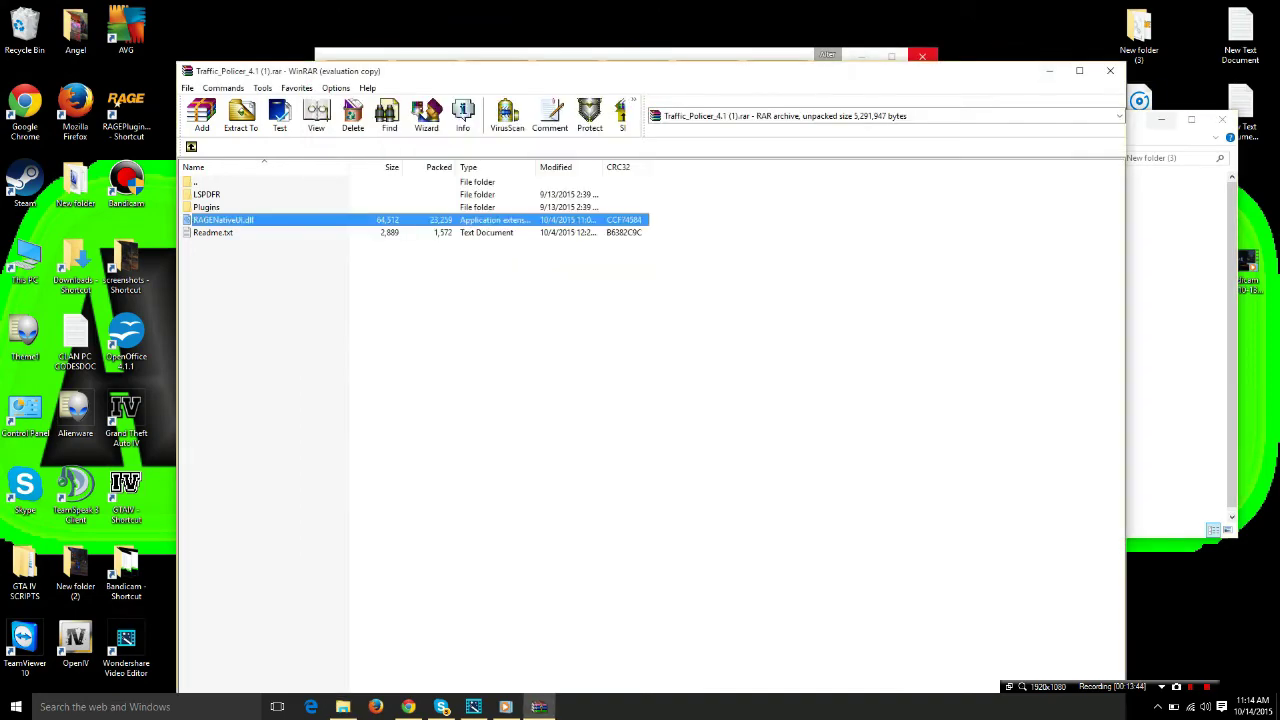
{"action": "left_click", "coordinate": [1191, 119]}
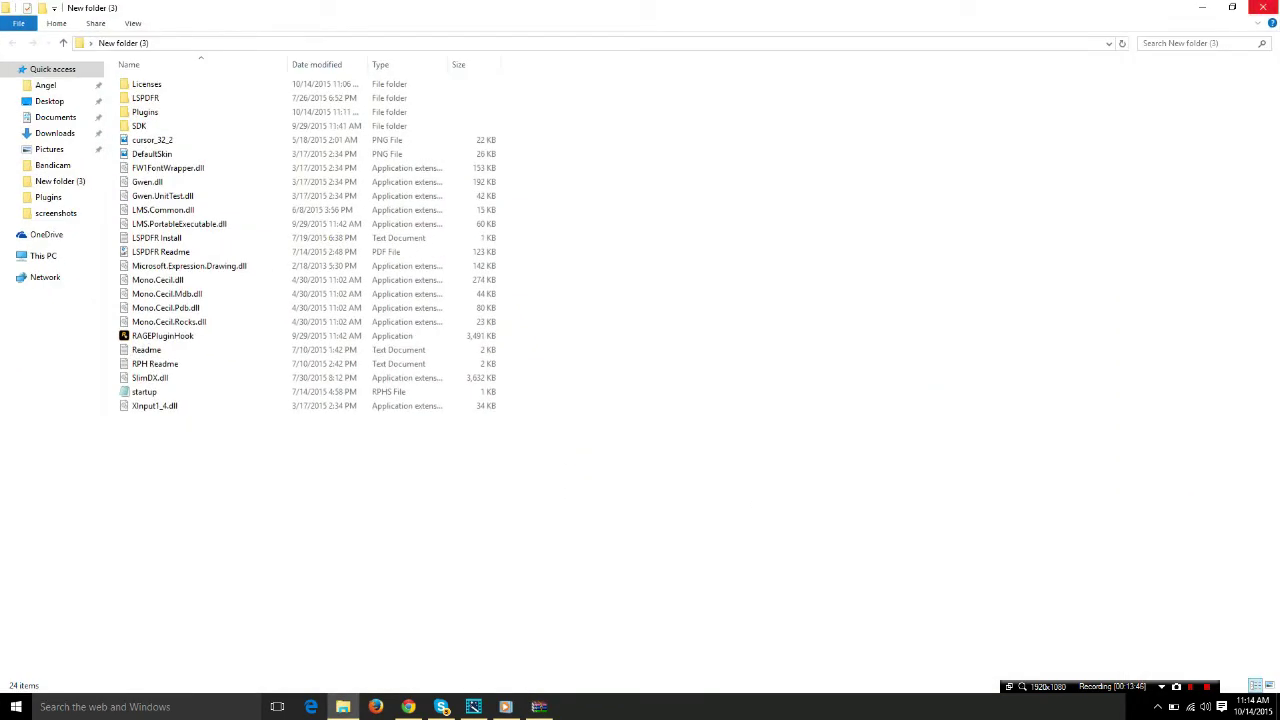
{"action": "left_click", "coordinate": [1232, 7]}
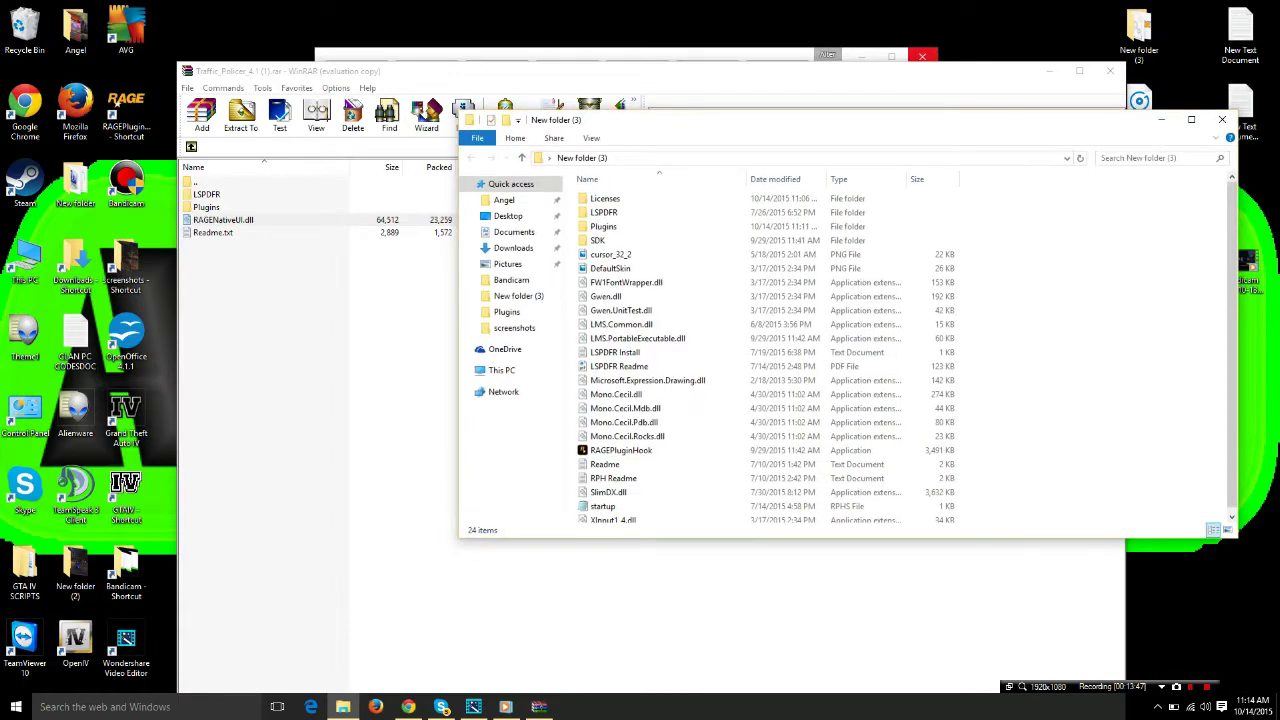
Step: Arrange the Traffic_Policer archive window and the New folder (3) window side by side, with the archive's LSPDFR folder selected
{"action": "left_click_drag", "start_coordinate": [848, 119], "coordinate": [927, 88]}
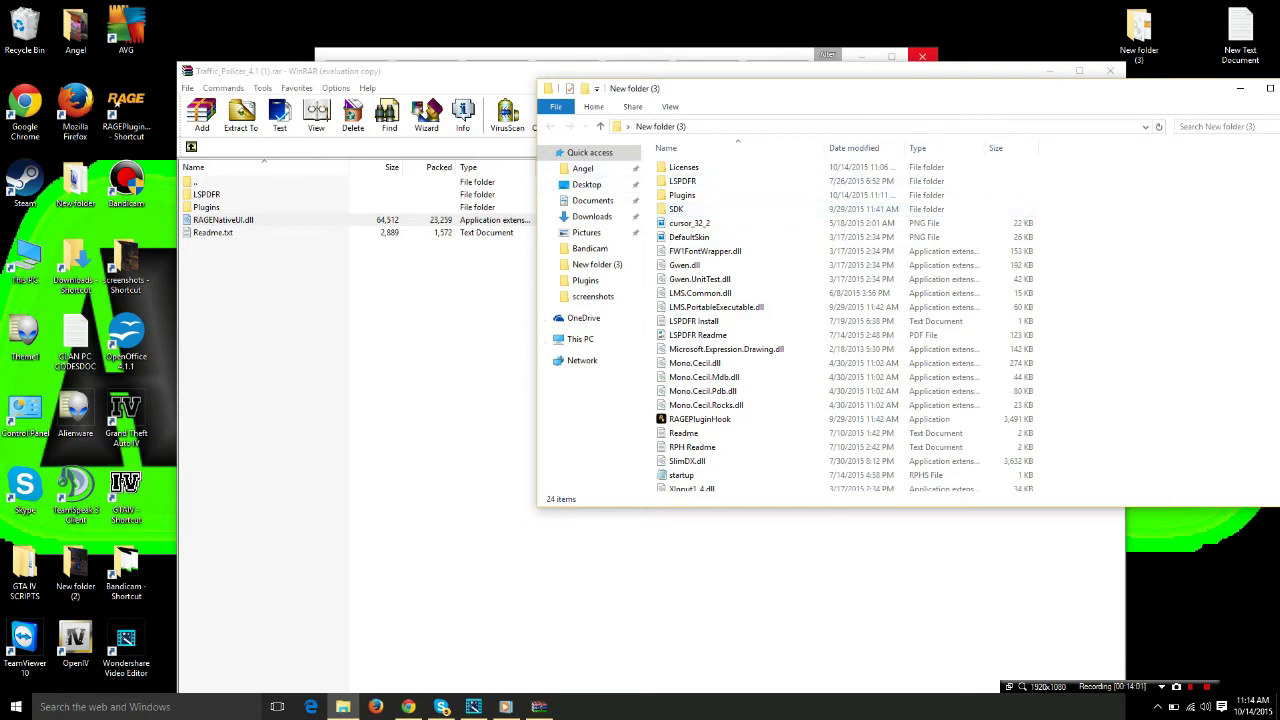
{"action": "left_click", "coordinate": [207, 194]}
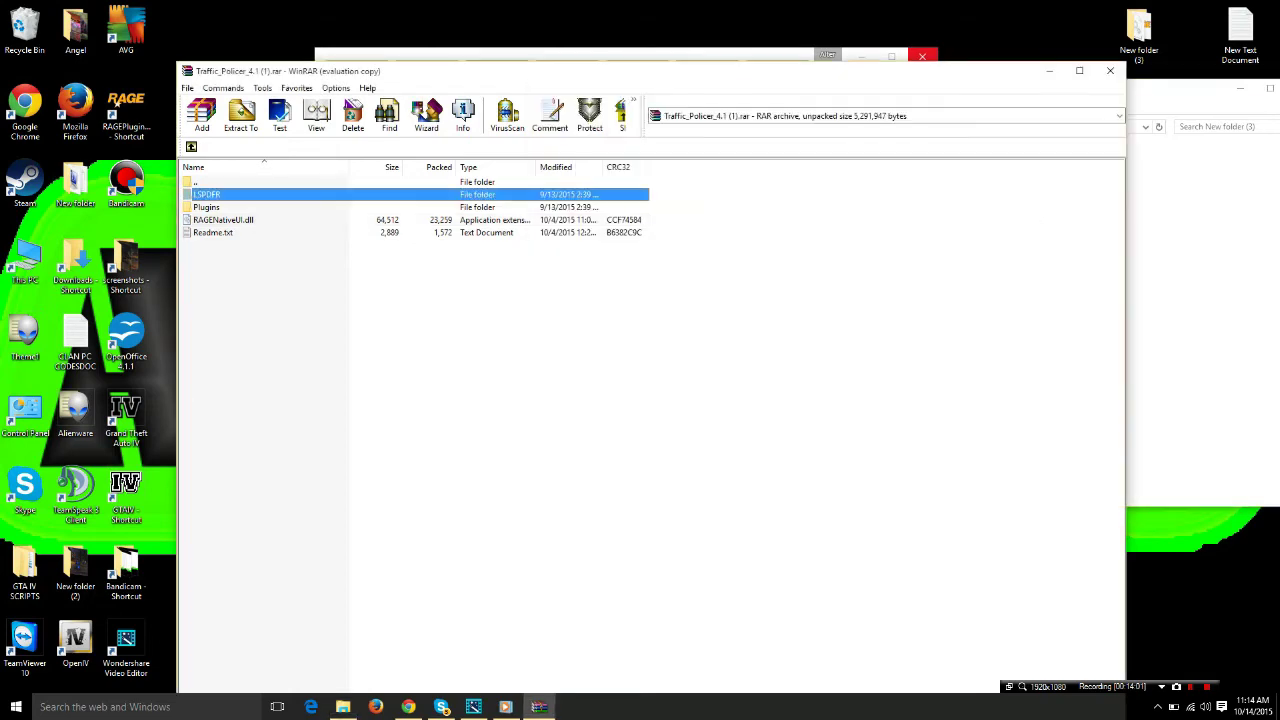
{"action": "left_click_drag", "start_coordinate": [1165, 88], "coordinate": [1271, 367]}
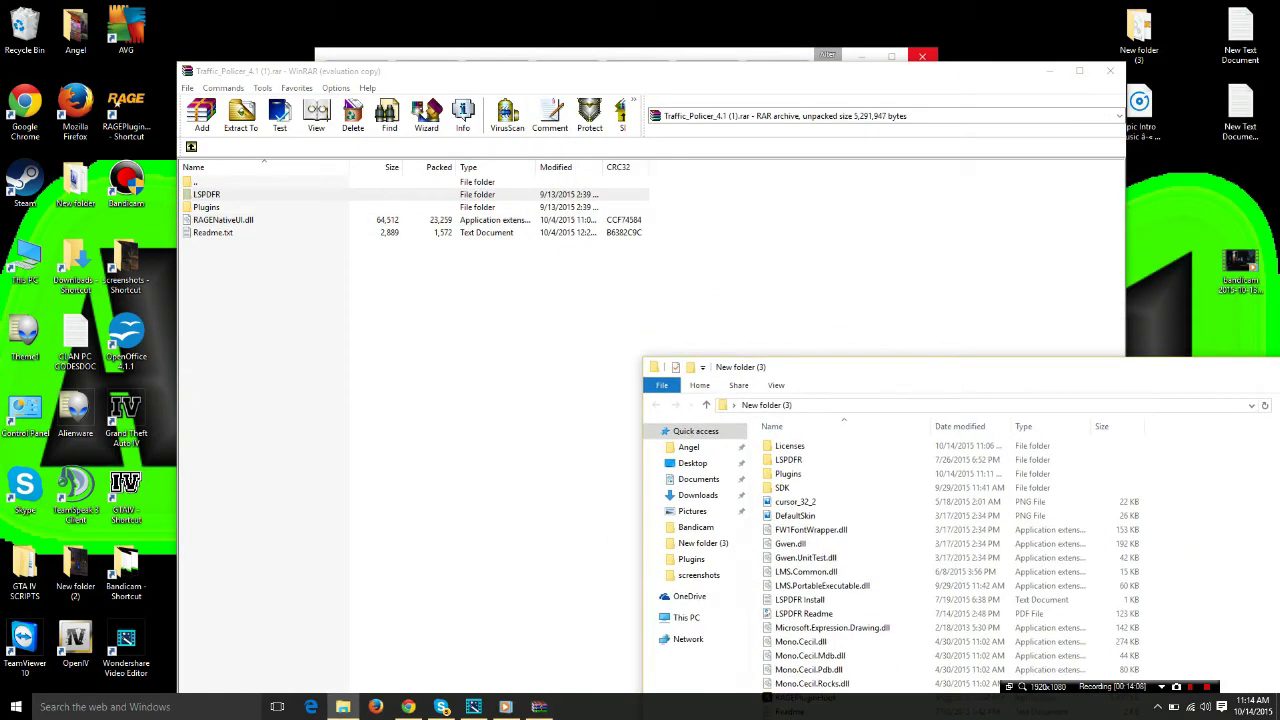
{"action": "left_click_drag", "start_coordinate": [700, 71], "coordinate": [464, 54]}
{"action": "left_click_drag", "start_coordinate": [1028, 241], "coordinate": [1027, 61]}
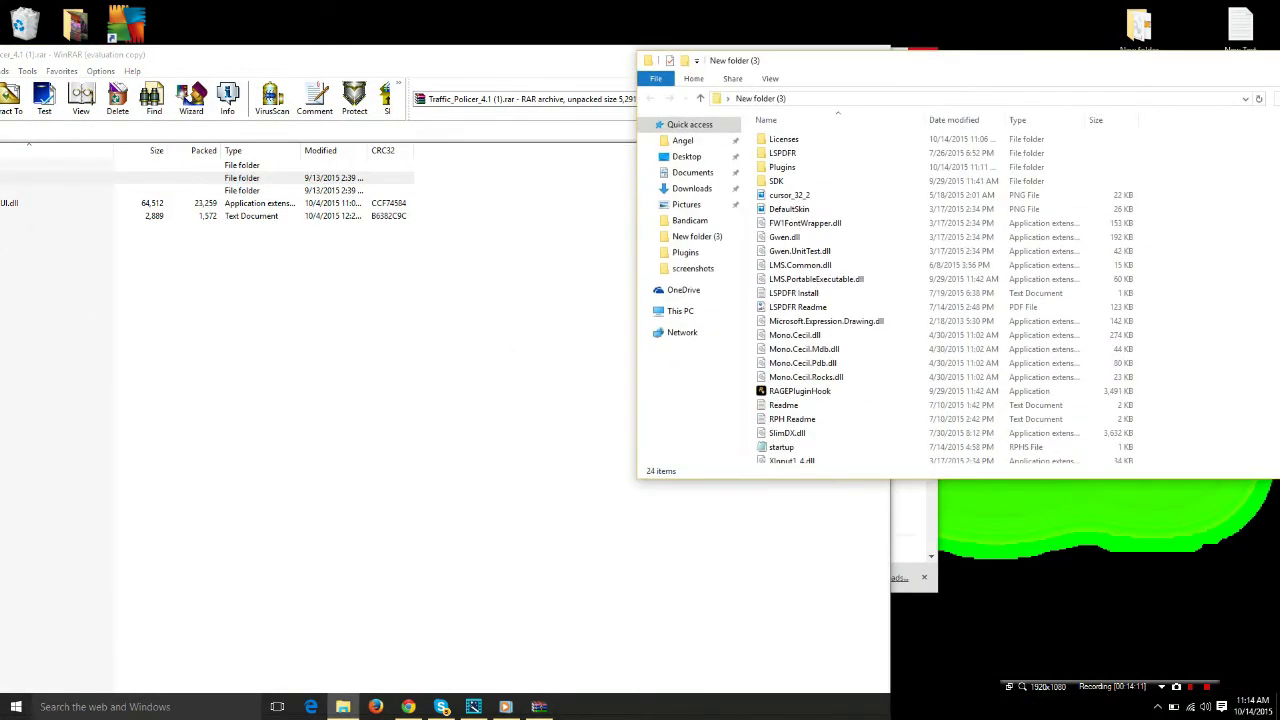
{"action": "left_click_drag", "start_coordinate": [840, 55], "coordinate": [894, 50]}
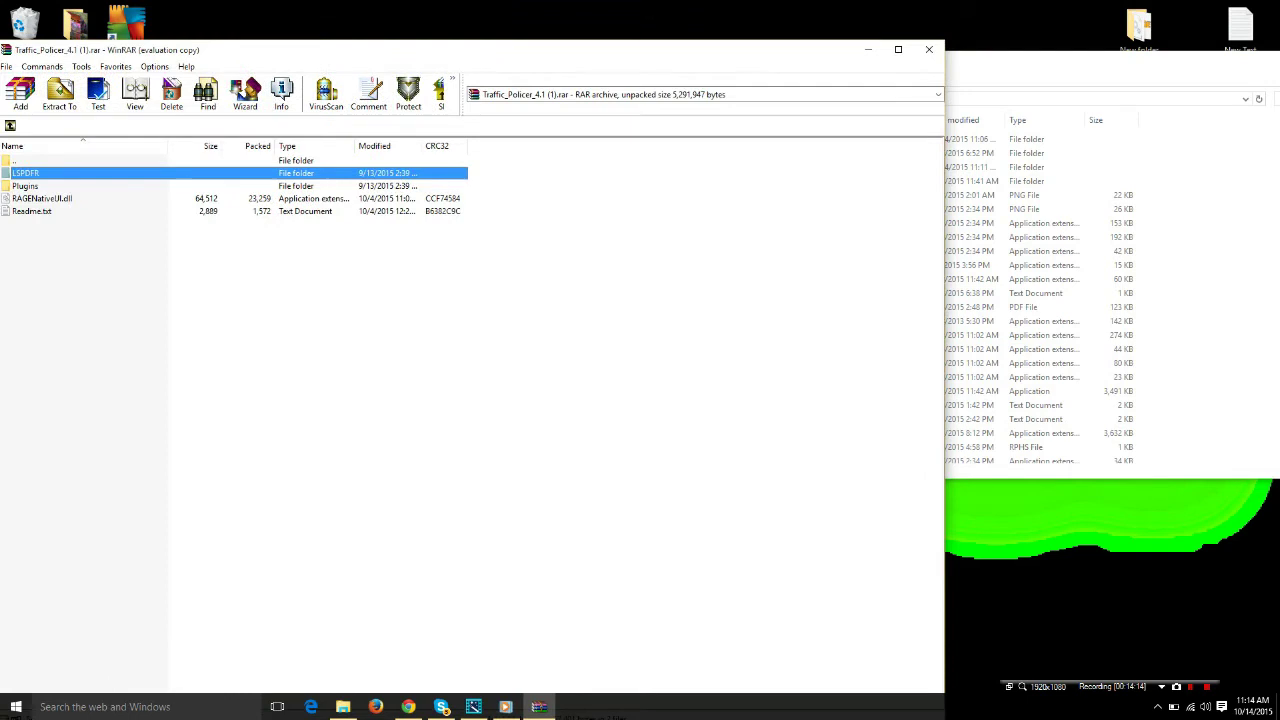
{"action": "left_click", "coordinate": [1027, 62]}
{"action": "key", "text": "alt+Tab"}
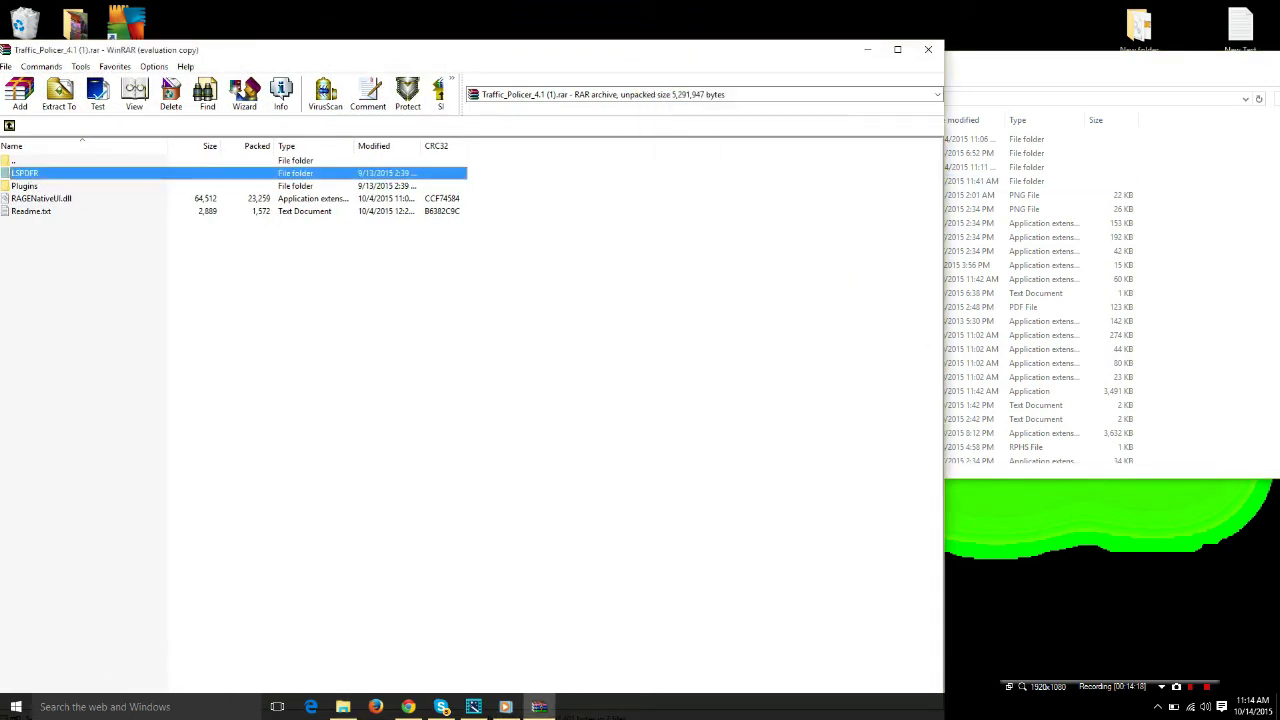
{"action": "key", "text": "alt+Tab"}
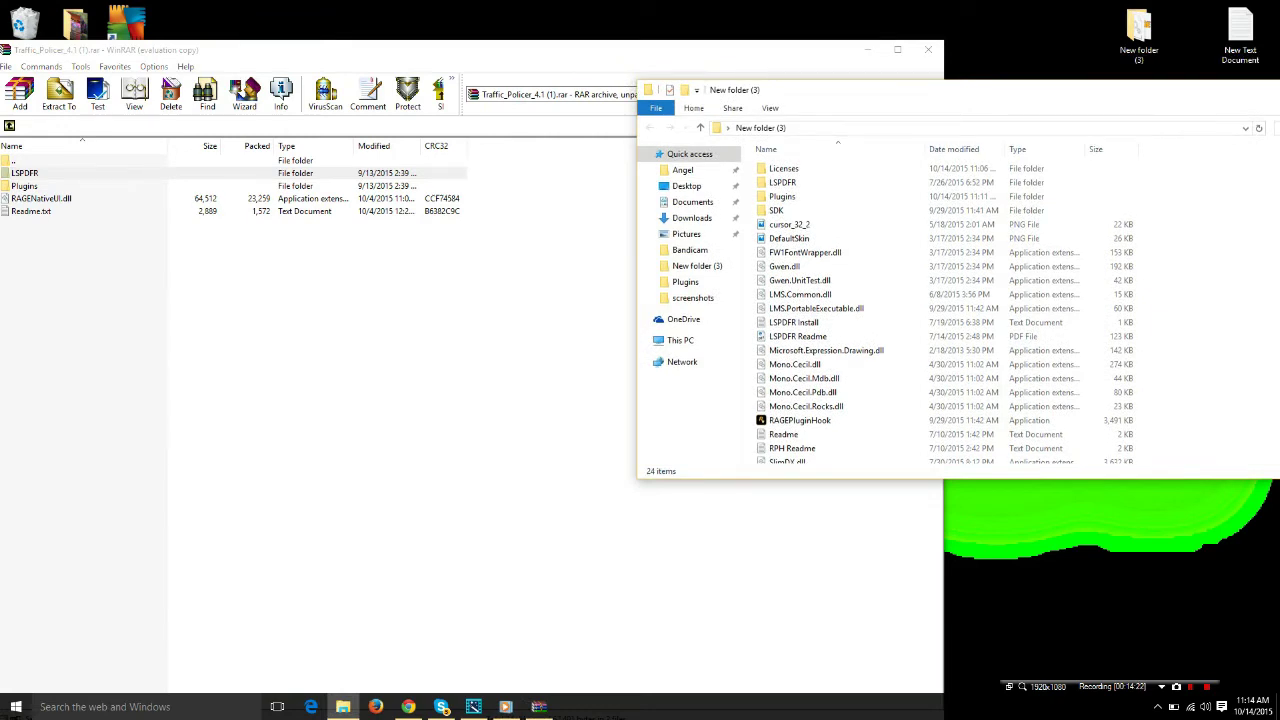
{"action": "key", "text": "alt+Tab"}
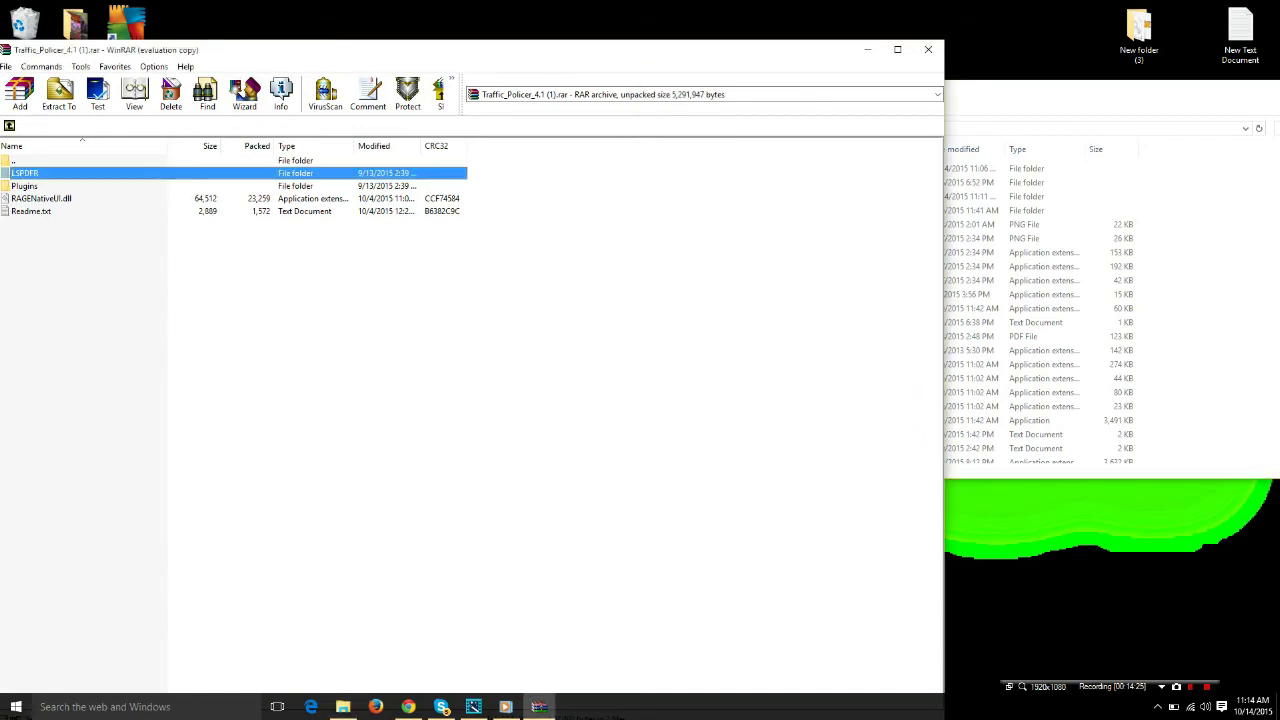
Step: View the Grand Theft Auto V game folder in front of the Traffic_Policer archive, and close the game folder window
{"action": "right_click", "coordinate": [343, 706]}
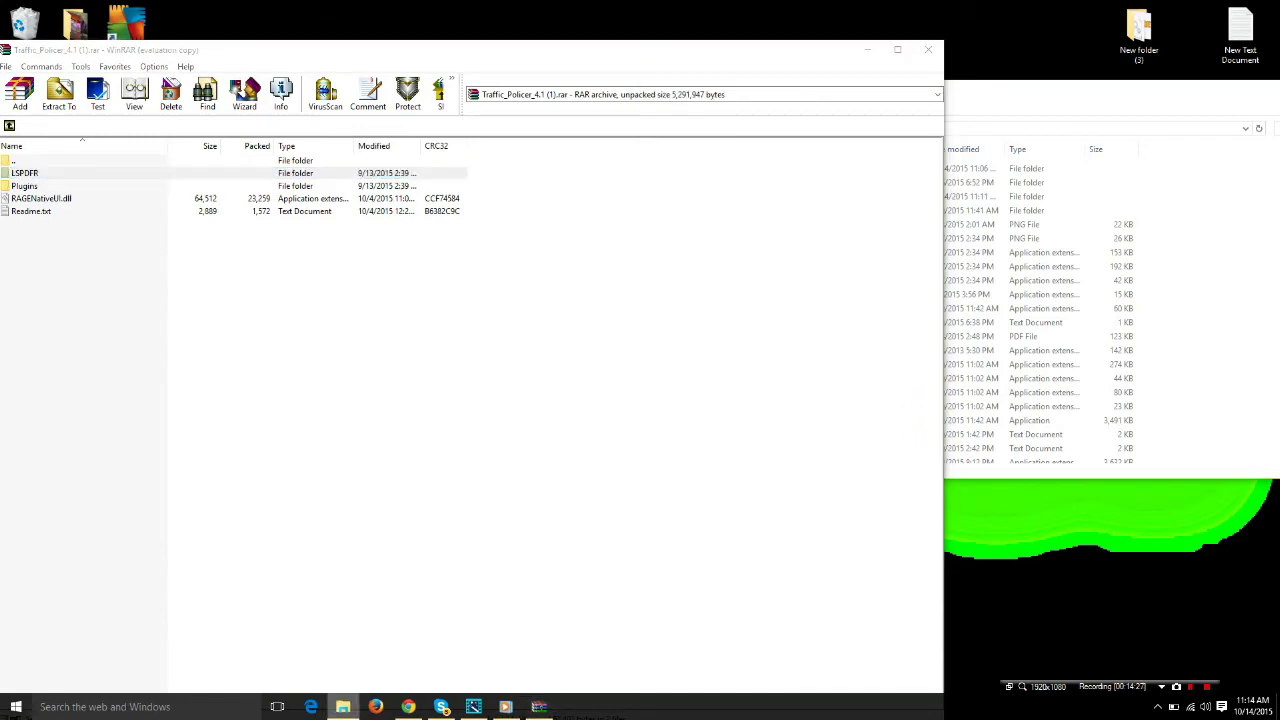
{"action": "left_click", "coordinate": [321, 591]}
{"action": "left_click_drag", "start_coordinate": [400, 10], "coordinate": [588, 230]}
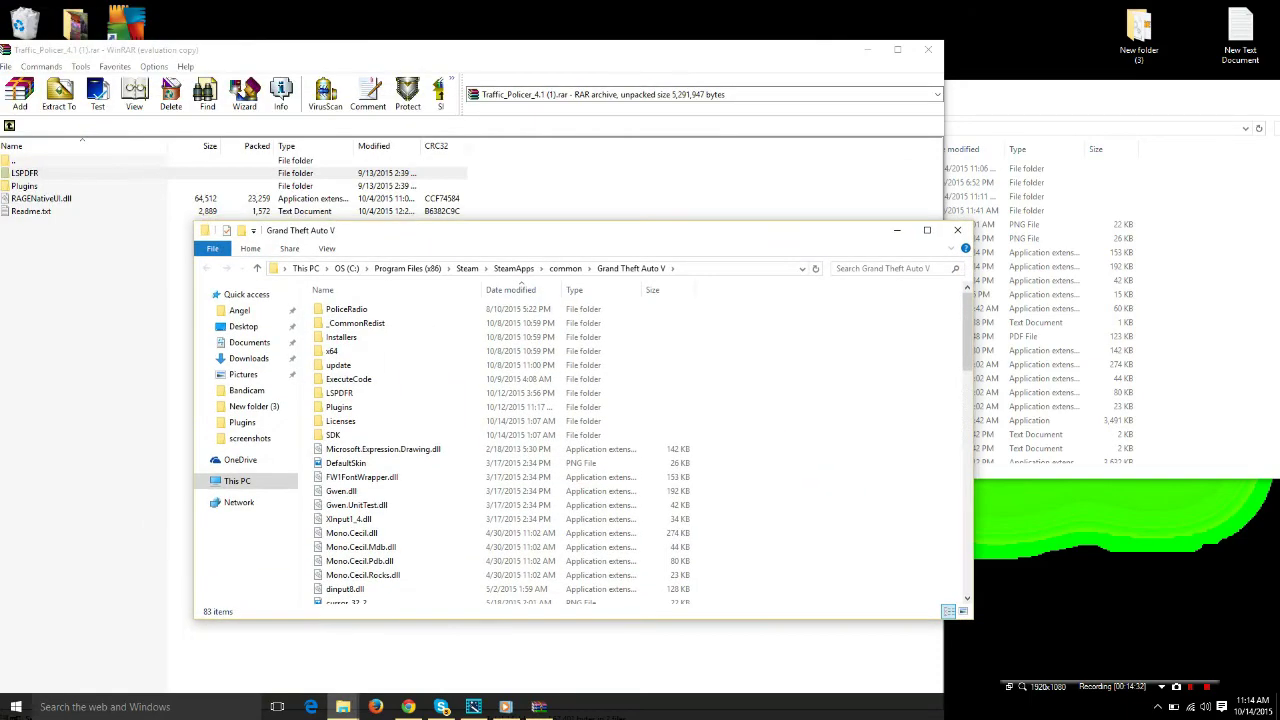
{"action": "left_click", "coordinate": [25, 173]}
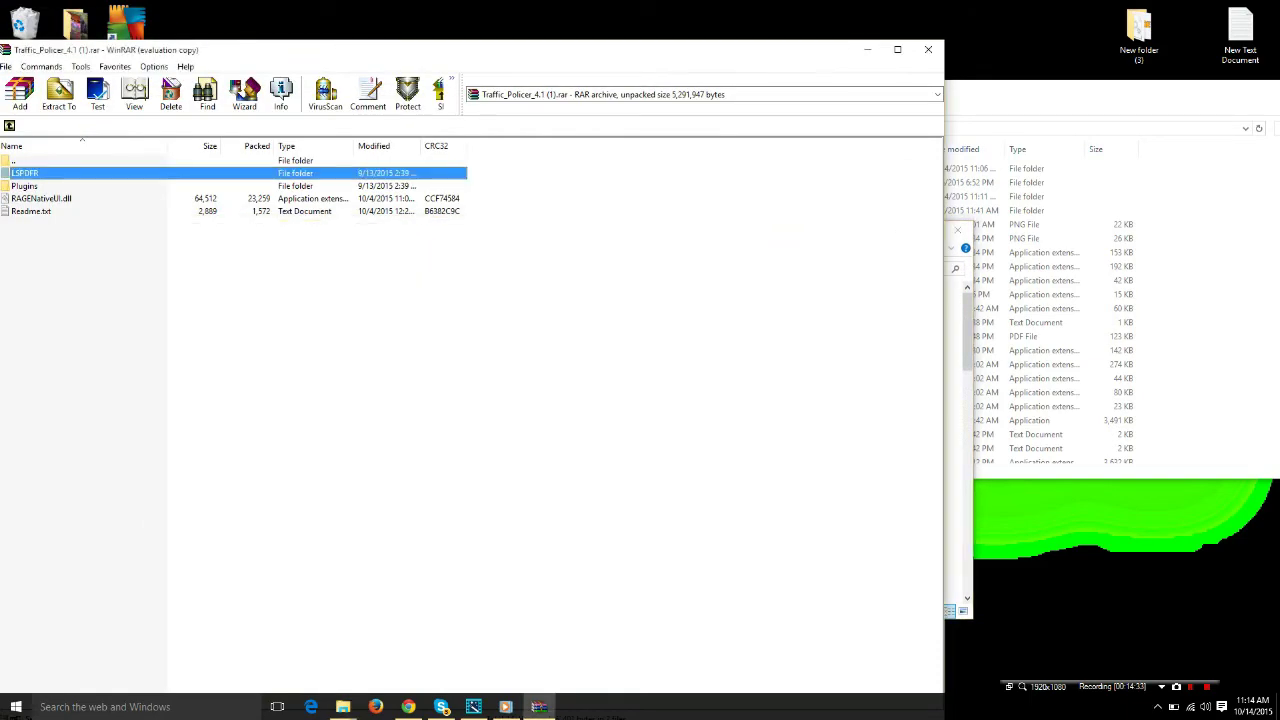
{"action": "mouse_move", "coordinate": [342, 706]}
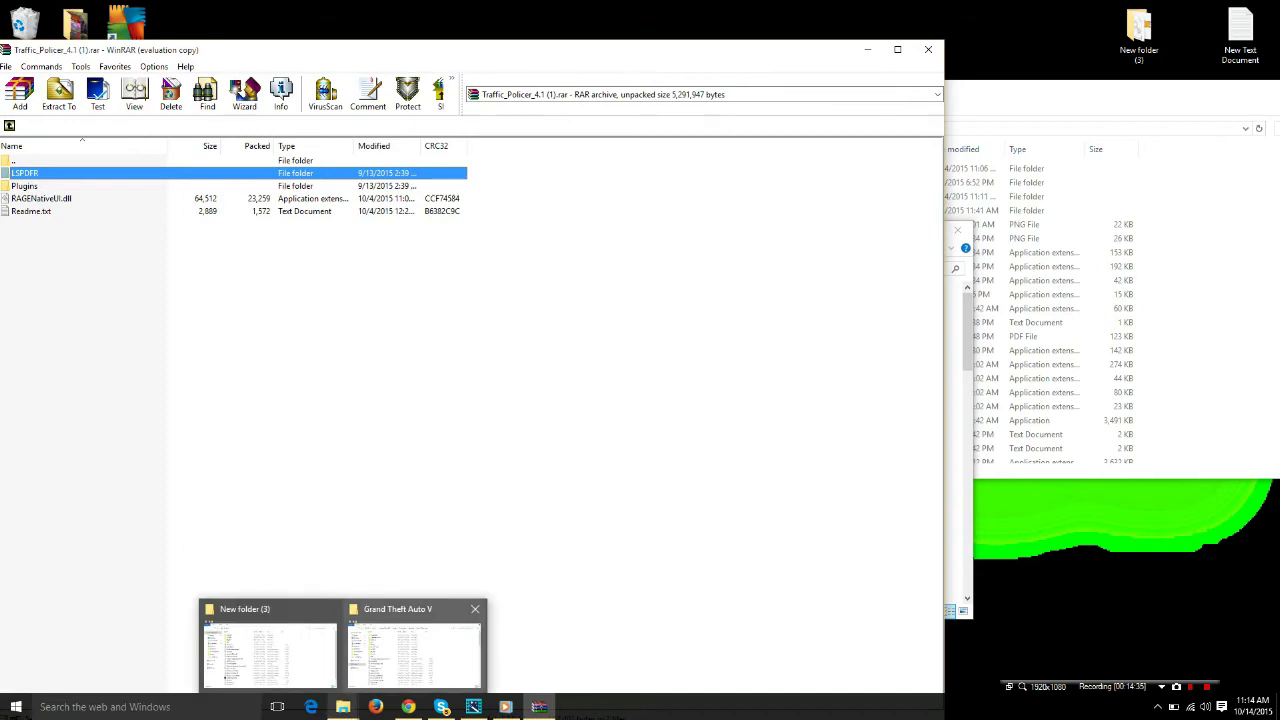
{"action": "left_click", "coordinate": [414, 650]}
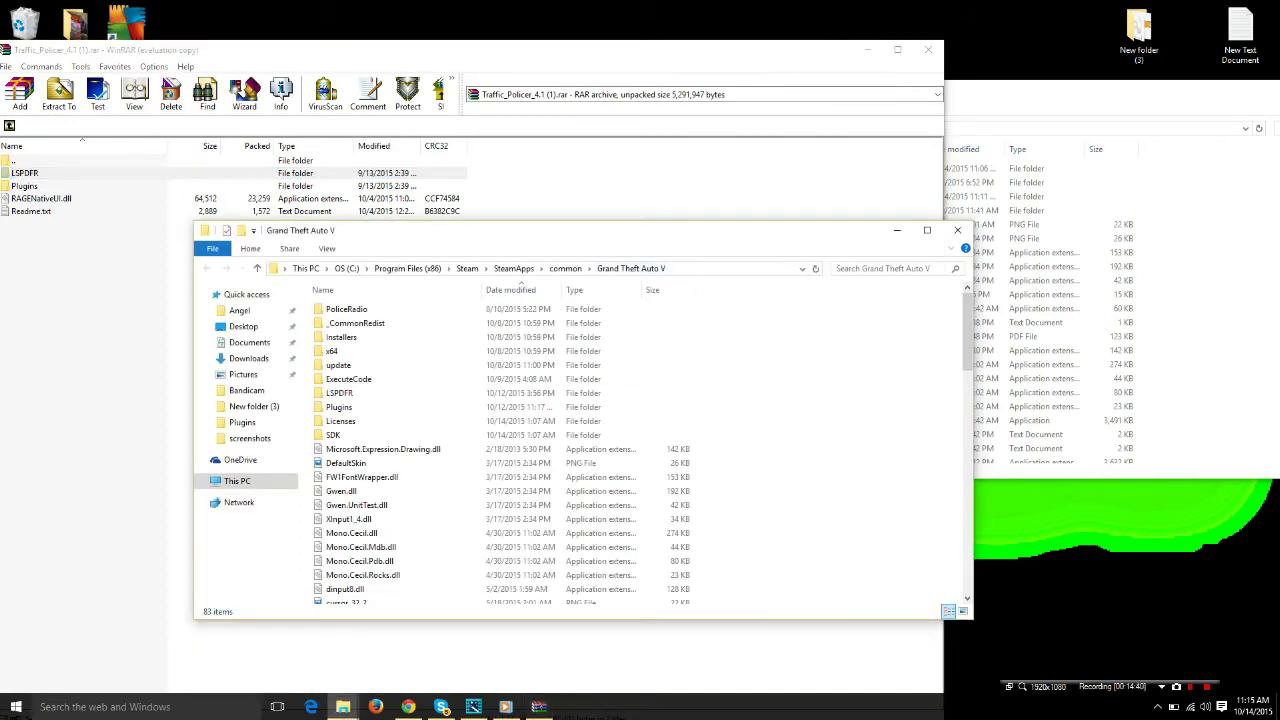
{"action": "left_click", "coordinate": [957, 230]}
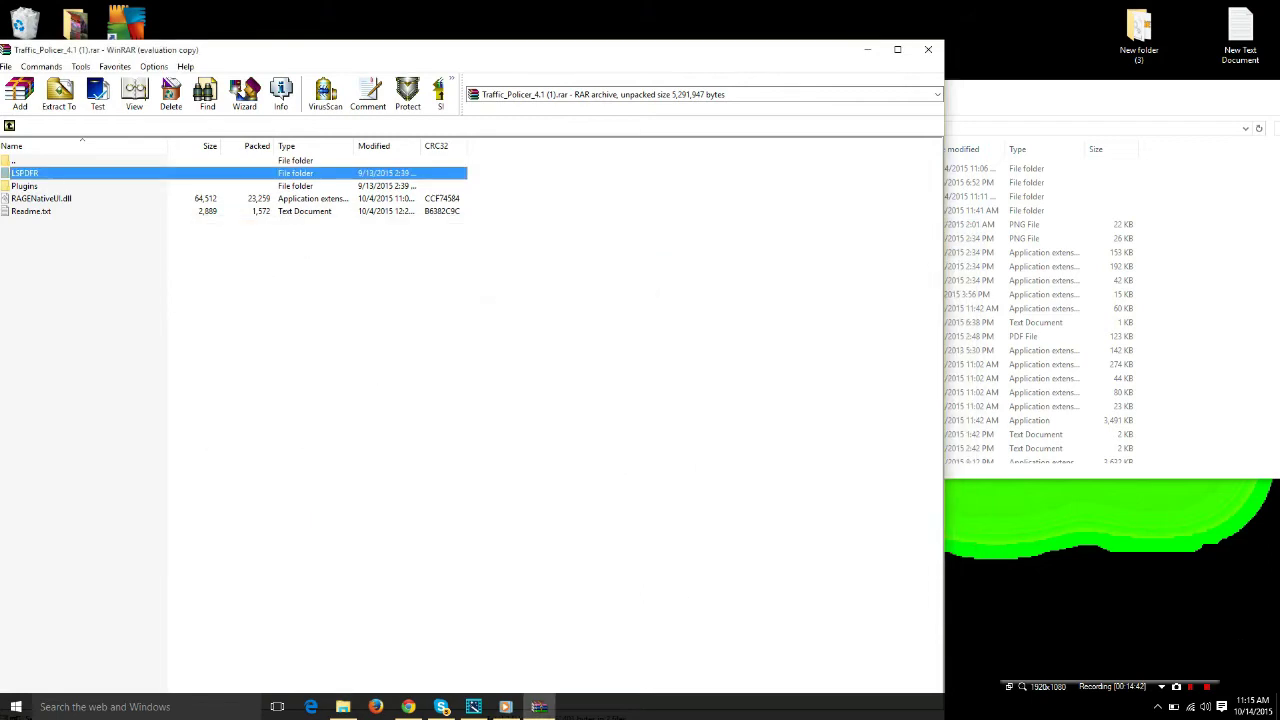
Step: Copy the Traffic_Policer archive's LSPDFR folder into New folder (3), and open that folder inside the archive
{"action": "left_click_drag", "start_coordinate": [25, 173], "coordinate": [1040, 300]}
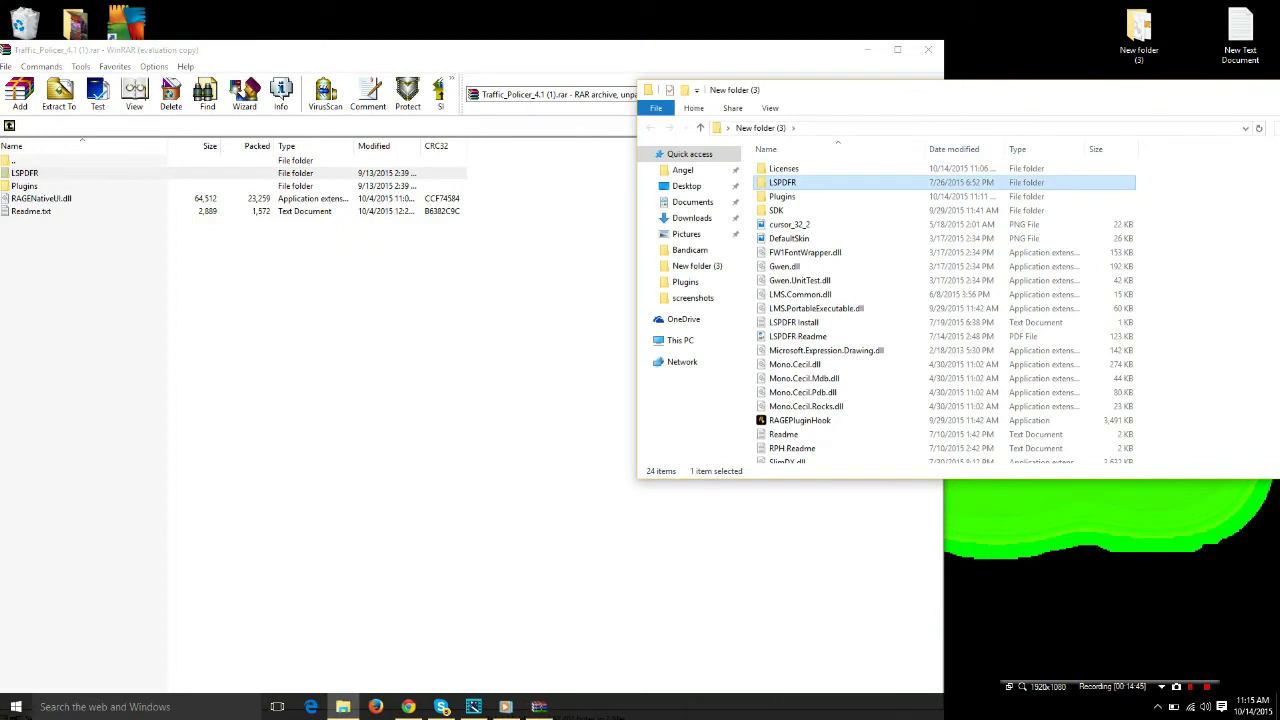
{"action": "left_click", "coordinate": [380, 173]}
{"action": "double_click", "coordinate": [380, 173]}
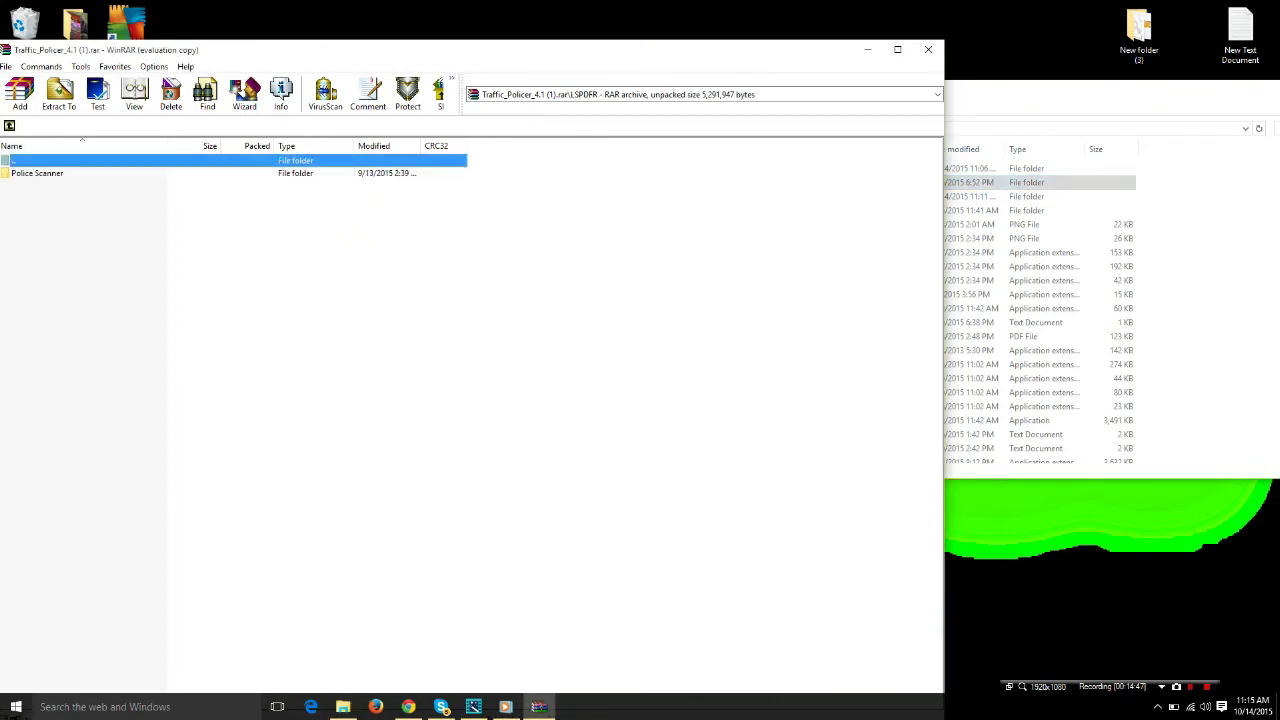
Step: Open the LSPDFR\Police Scanner folder both in the Traffic_Policer archive and in New folder (3)
{"action": "double_click", "coordinate": [990, 182]}
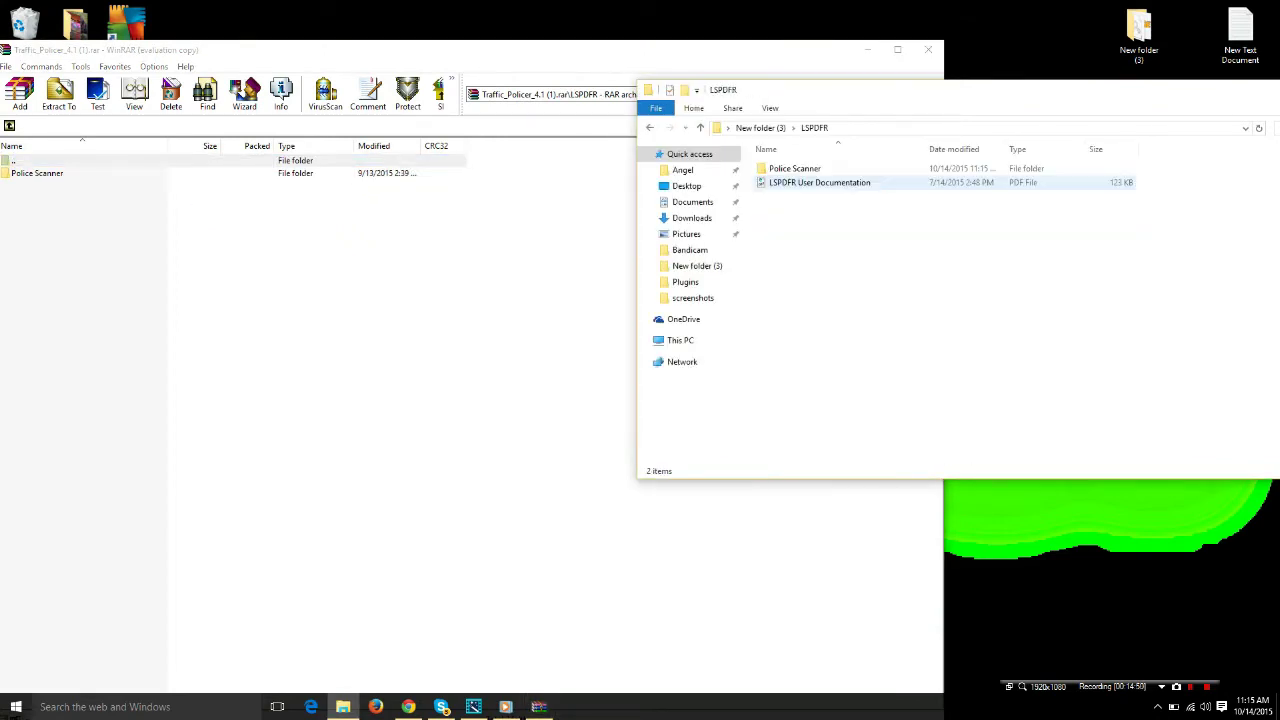
{"action": "key", "text": "alt+Tab"}
{"action": "key", "text": "Down"}
{"action": "key", "text": "Return"}
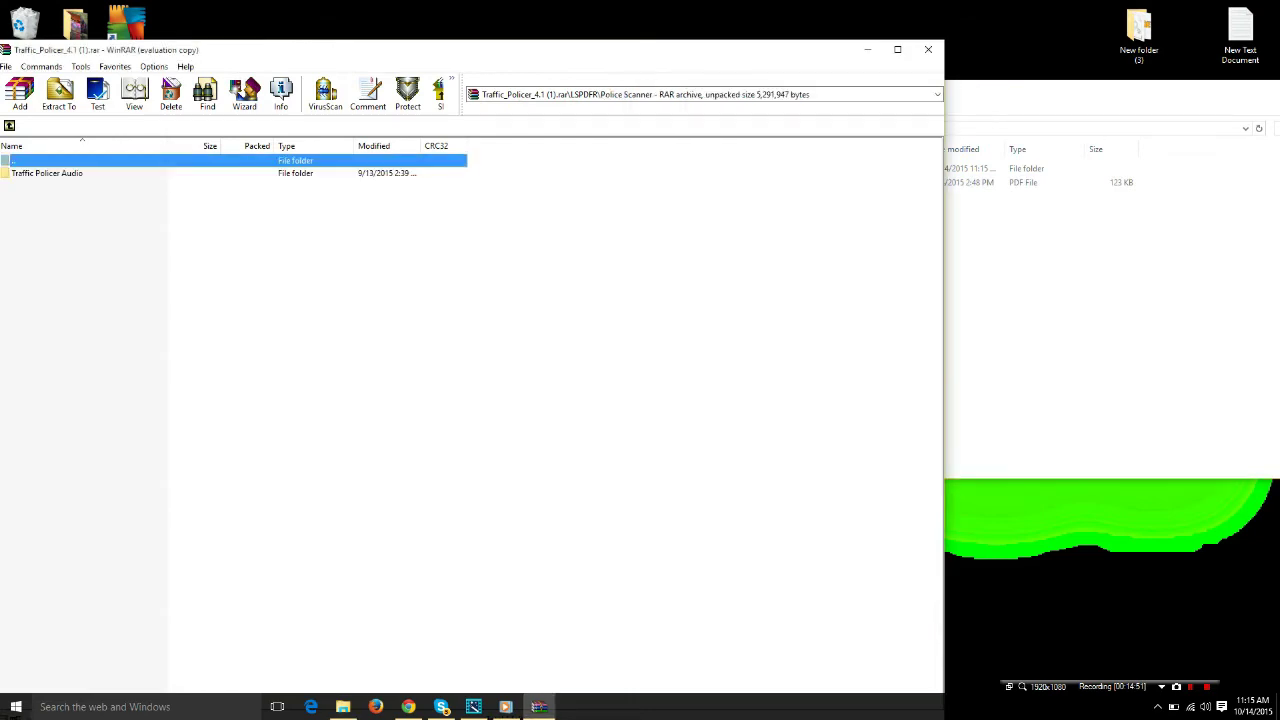
{"action": "key", "text": "alt+Tab"}
{"action": "key", "text": "Down"}
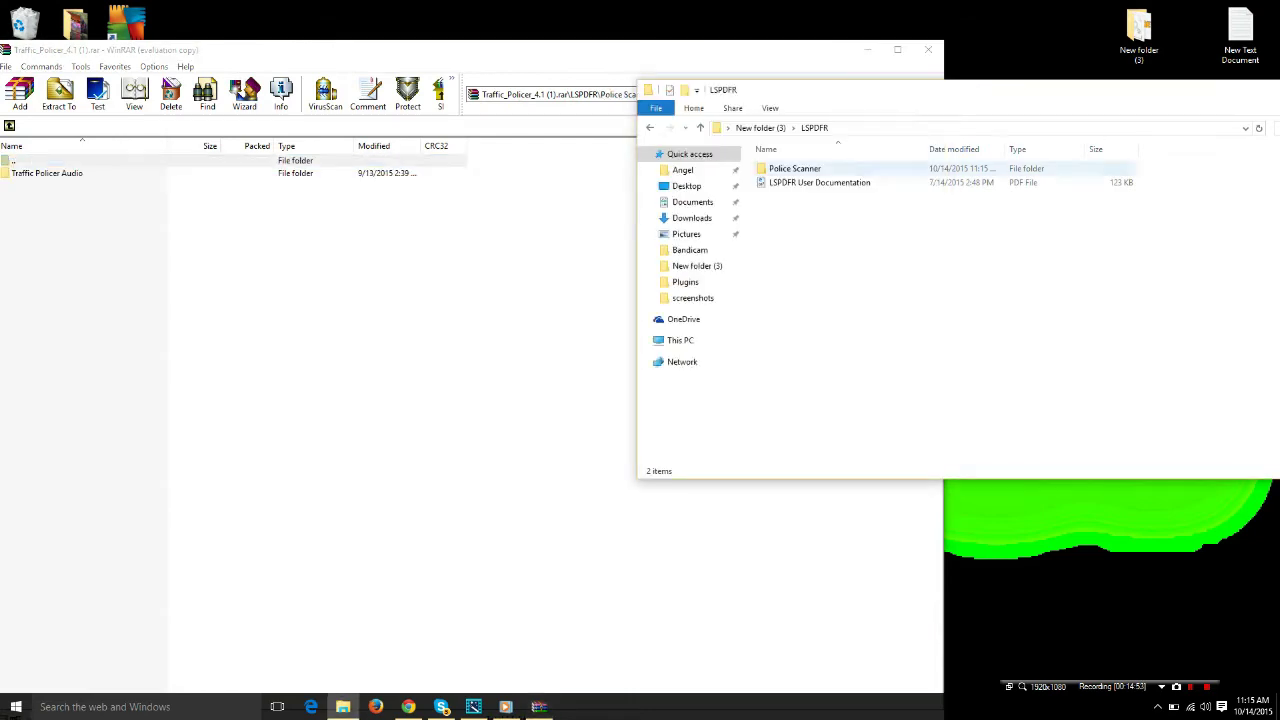
{"action": "key", "text": "Return"}
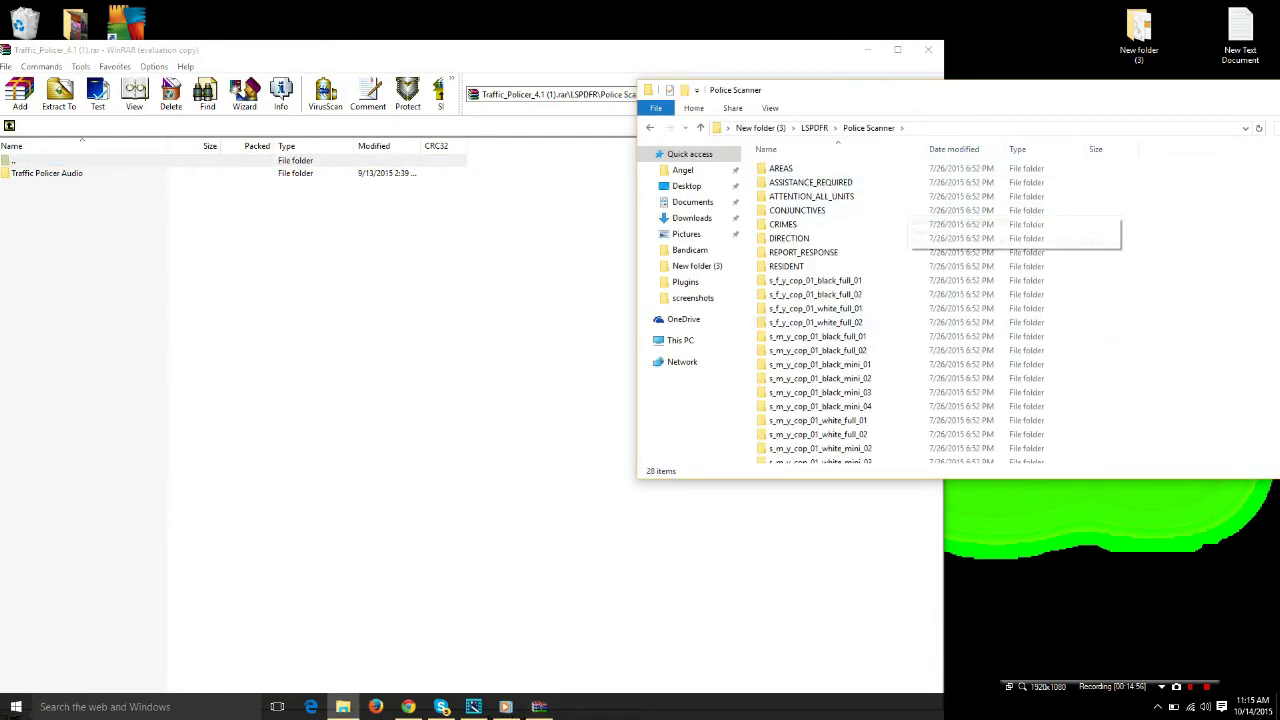
Step: Look through the Police Scanner folder of New folder (3) to check for the archive's Traffic Policer Audio folder
{"action": "left_click", "coordinate": [880, 336]}
{"action": "key", "text": "Down"}
{"action": "key", "text": "Down"}
{"action": "key", "text": "Down"}
{"action": "key", "text": "Down"}
{"action": "key", "text": "Down"}
{"action": "key", "text": "Down"}
{"action": "key", "text": "Down"}
{"action": "key", "text": "Down"}
{"action": "key", "text": "Down"}
{"action": "key", "text": "Down"}
{"action": "key", "text": "Down"}
{"action": "key", "text": "Down"}
{"action": "key", "text": "Down"}
{"action": "key", "text": "Down"}
{"action": "key", "text": "Down"}
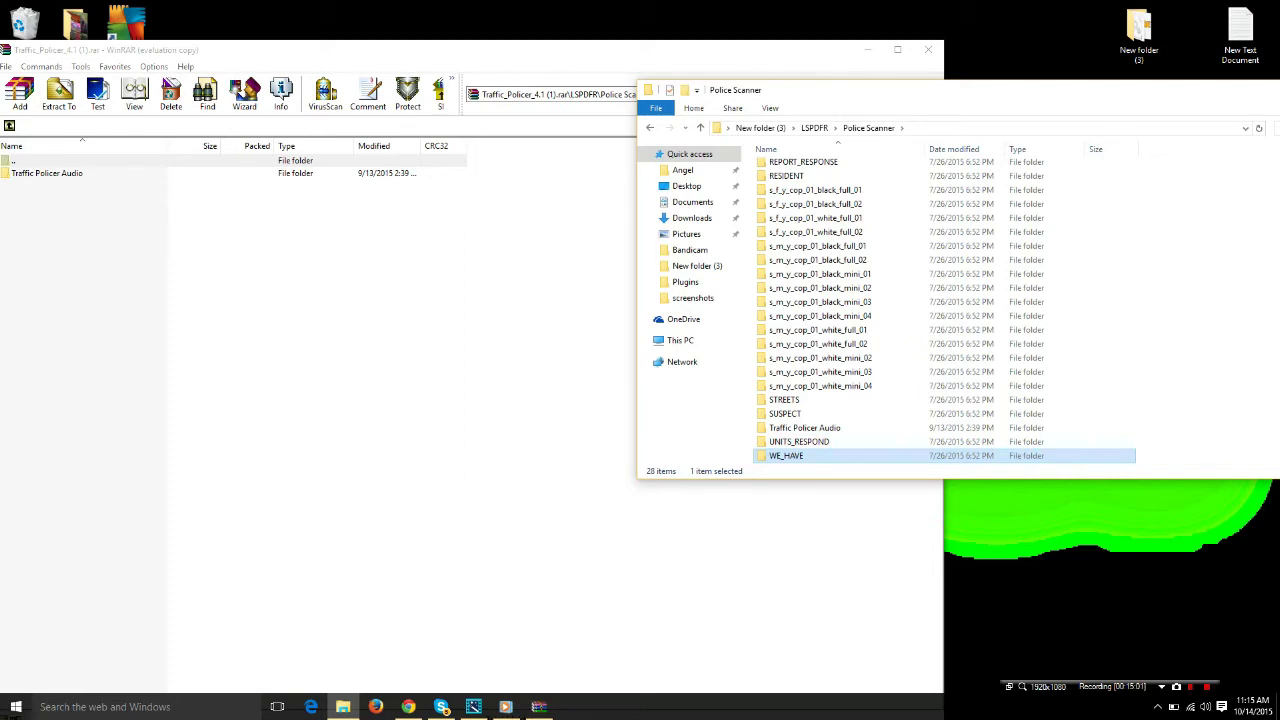
Step: Return the archive and New folder (3) to their top levels and copy the archive's Plugins folder into New folder (3)
{"action": "left_click", "coordinate": [9, 125]}
{"action": "left_click", "coordinate": [9, 125]}
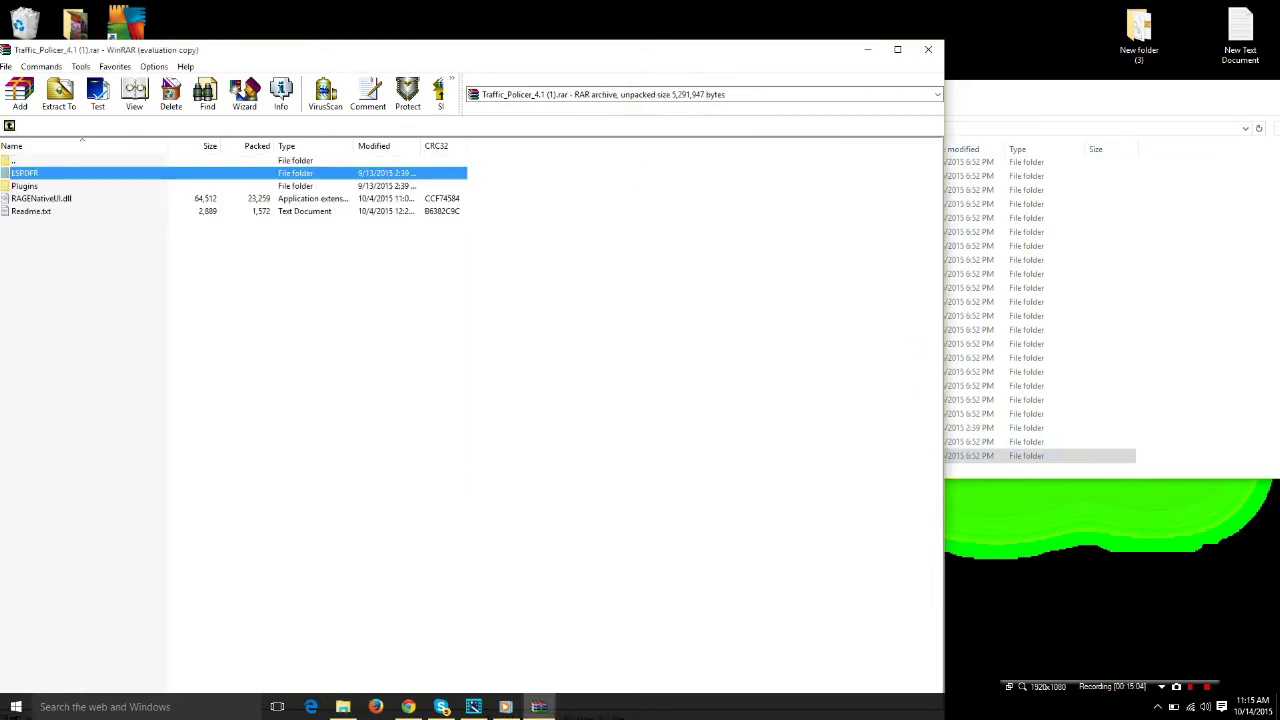
{"action": "key", "text": "alt+Tab"}
{"action": "key", "text": "BackSpace"}
{"action": "key", "text": "BackSpace"}
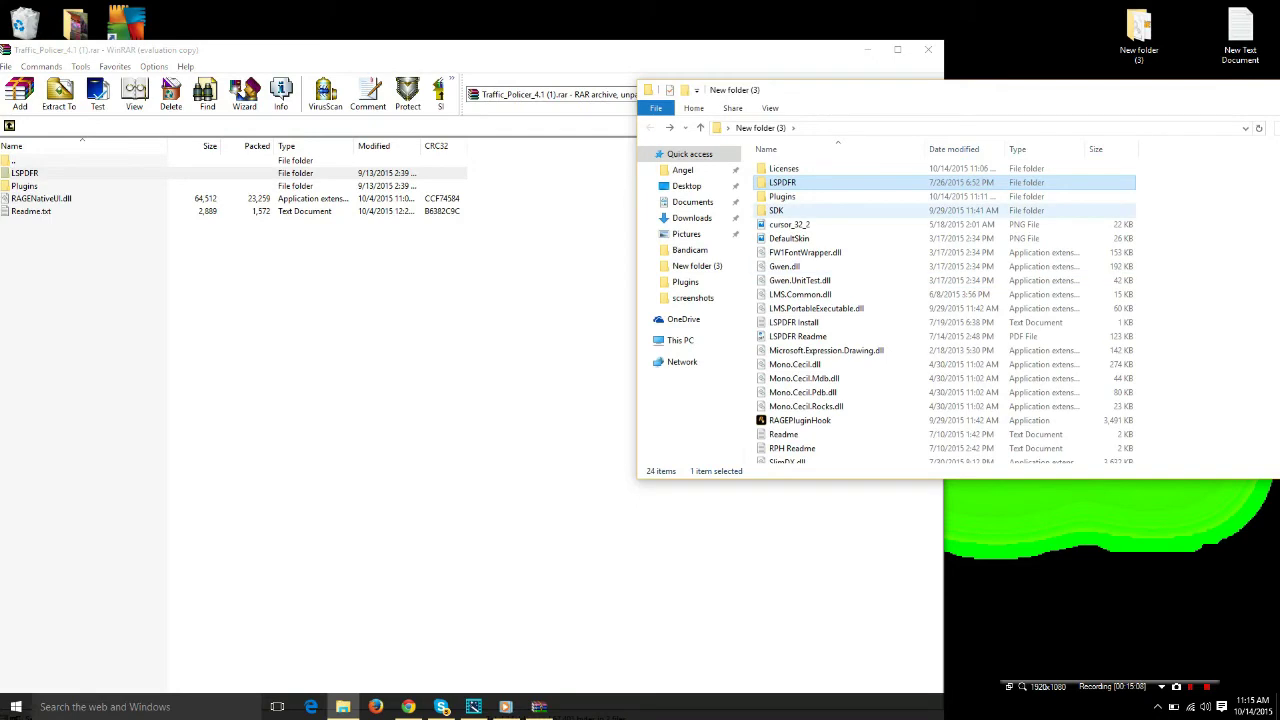
{"action": "key", "text": "alt+Tab"}
{"action": "left_click_drag", "start_coordinate": [1026, 210], "coordinate": [1026, 196]}
{"action": "left_click", "coordinate": [1026, 196]}
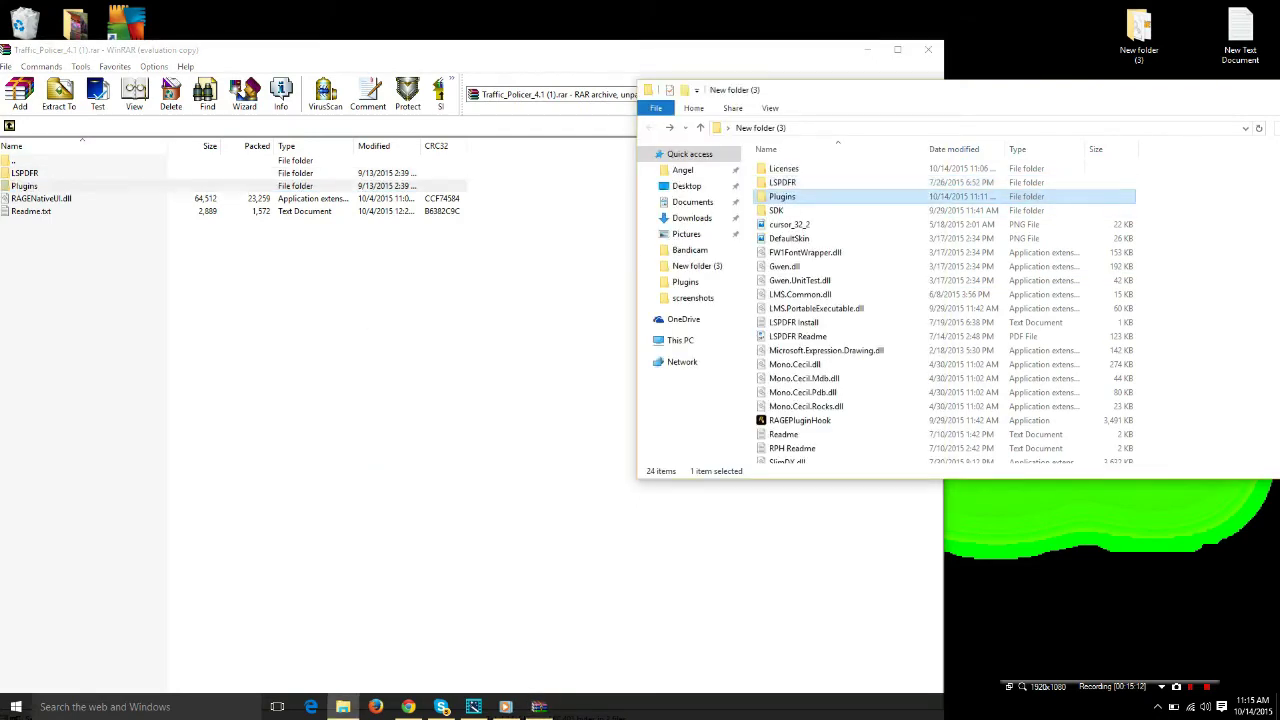
Step: Open the Plugins\LSPDFR folder in both the archive and New folder (3) and compare the Traffic Policer files
{"action": "double_click", "coordinate": [782, 196]}
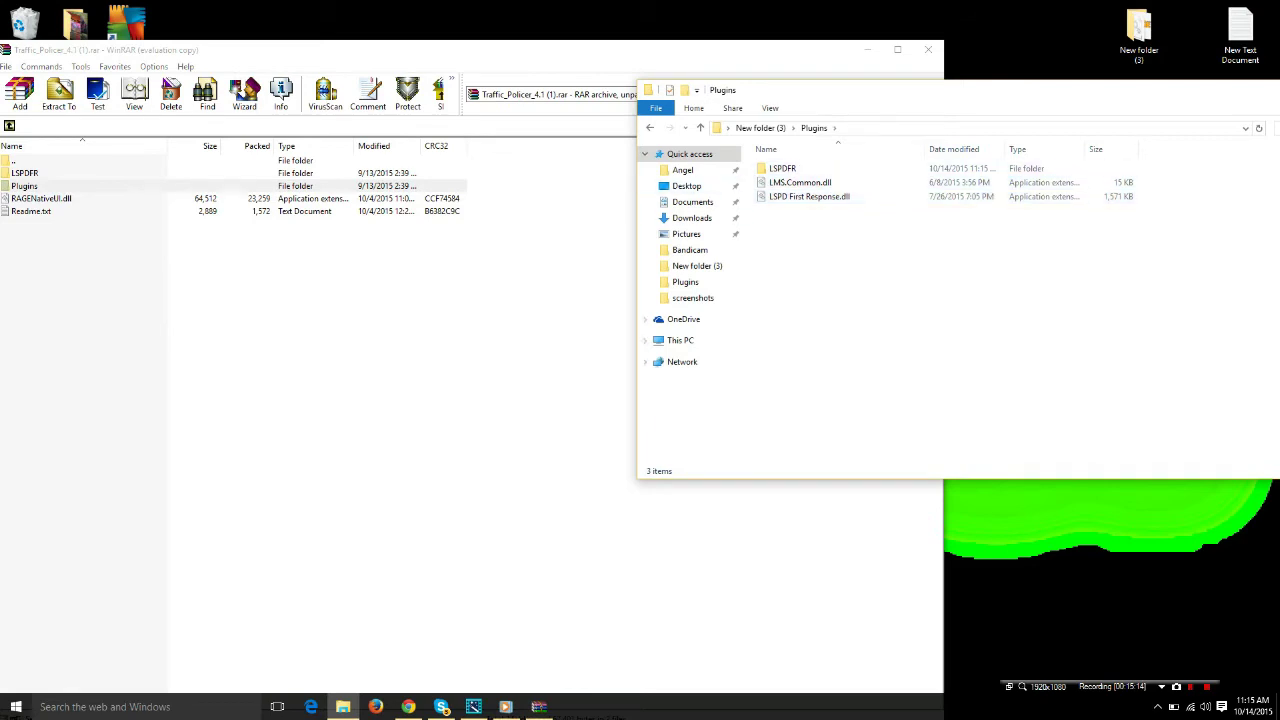
{"action": "double_click", "coordinate": [24, 186]}
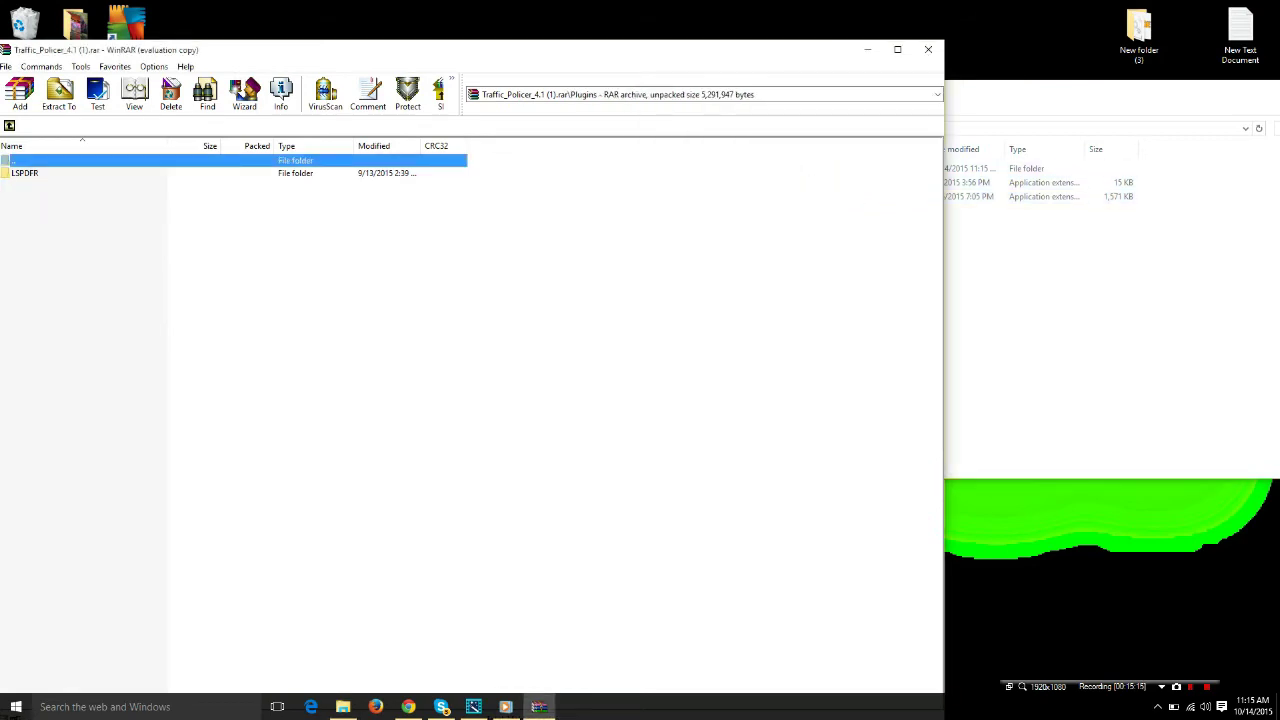
{"action": "key", "text": "Return"}
{"action": "key", "text": "Down"}
{"action": "key", "text": "Return"}
{"action": "left_click", "coordinate": [1040, 100]}
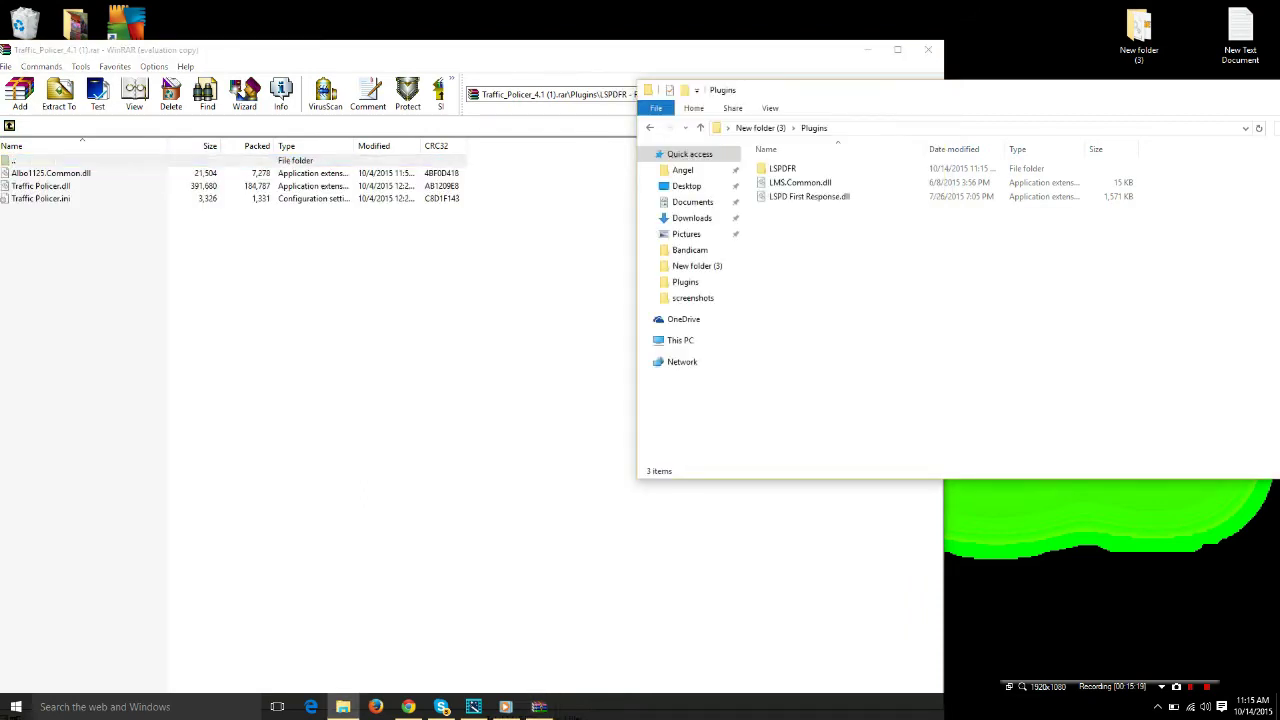
{"action": "double_click", "coordinate": [800, 168]}
{"action": "key", "text": "shift+Tab"}
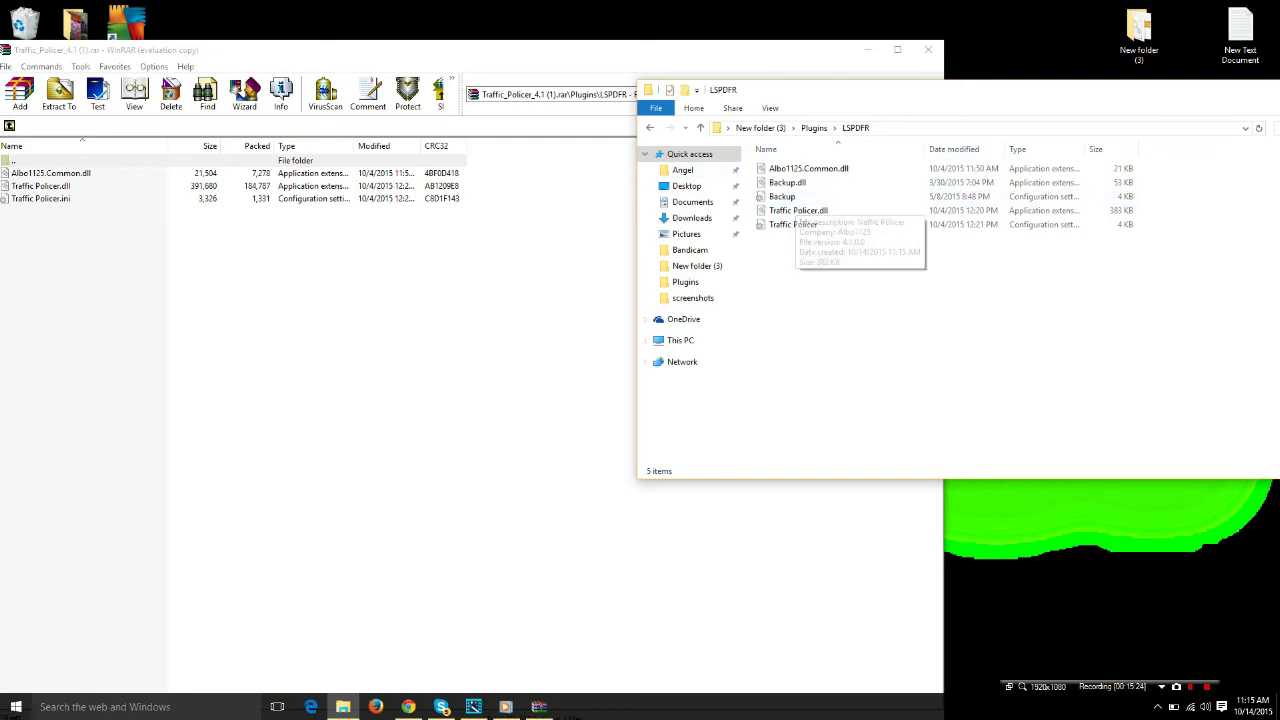
Step: Return both windows to their top levels and copy RAGENativeUI.dll from the archive into New folder (3)
{"action": "left_click", "coordinate": [120, 50]}
{"action": "left_click", "coordinate": [9, 125]}
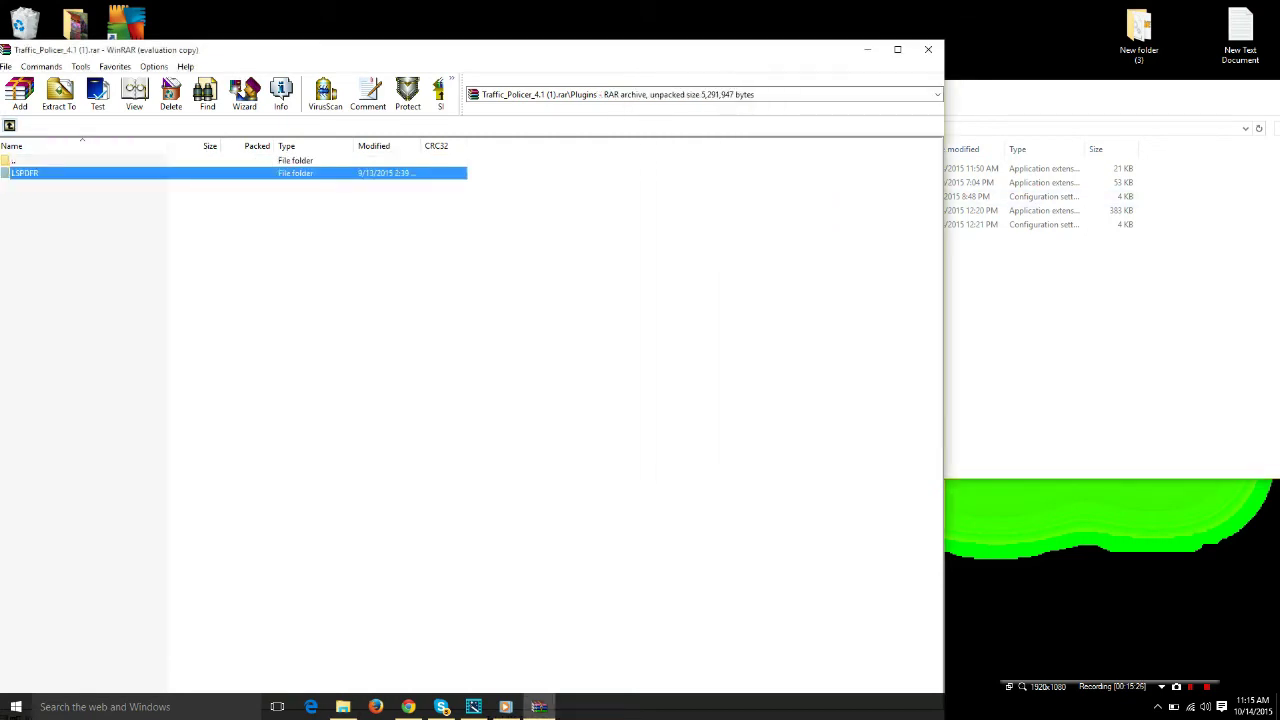
{"action": "left_click", "coordinate": [9, 125]}
{"action": "key", "text": "alt+Tab"}
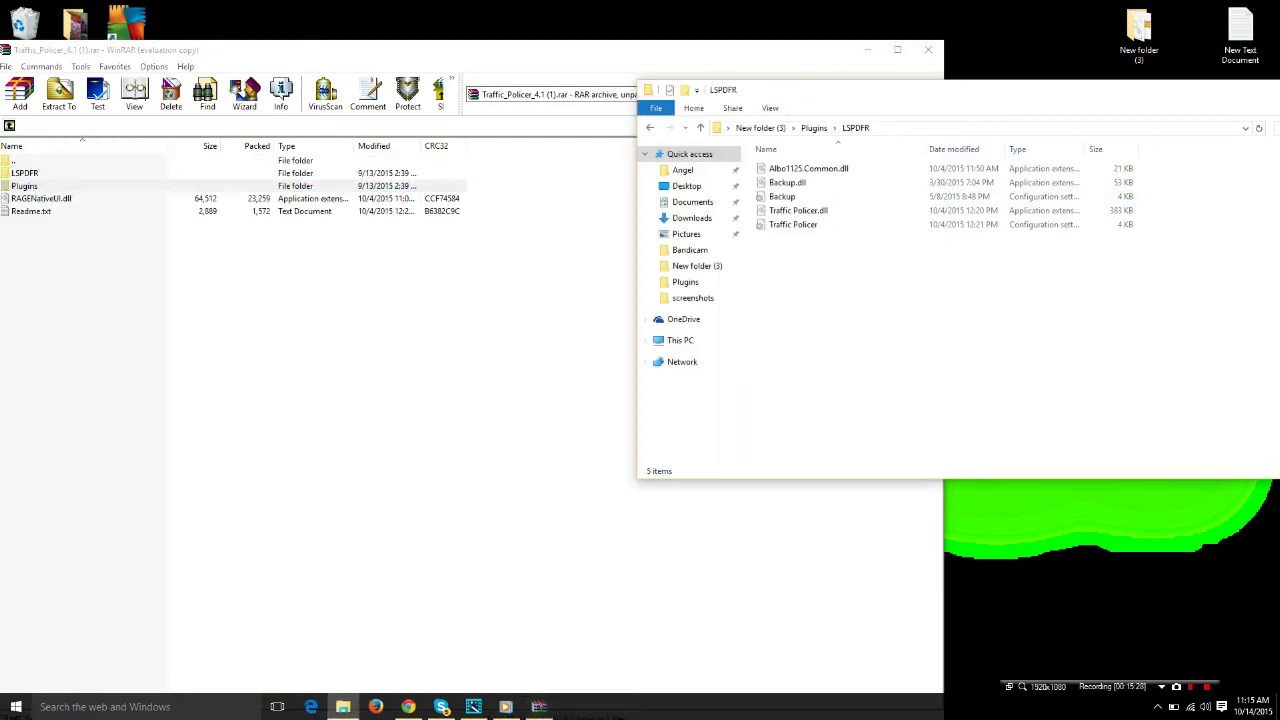
{"action": "key", "text": "BackSpace"}
{"action": "key", "text": "BackSpace"}
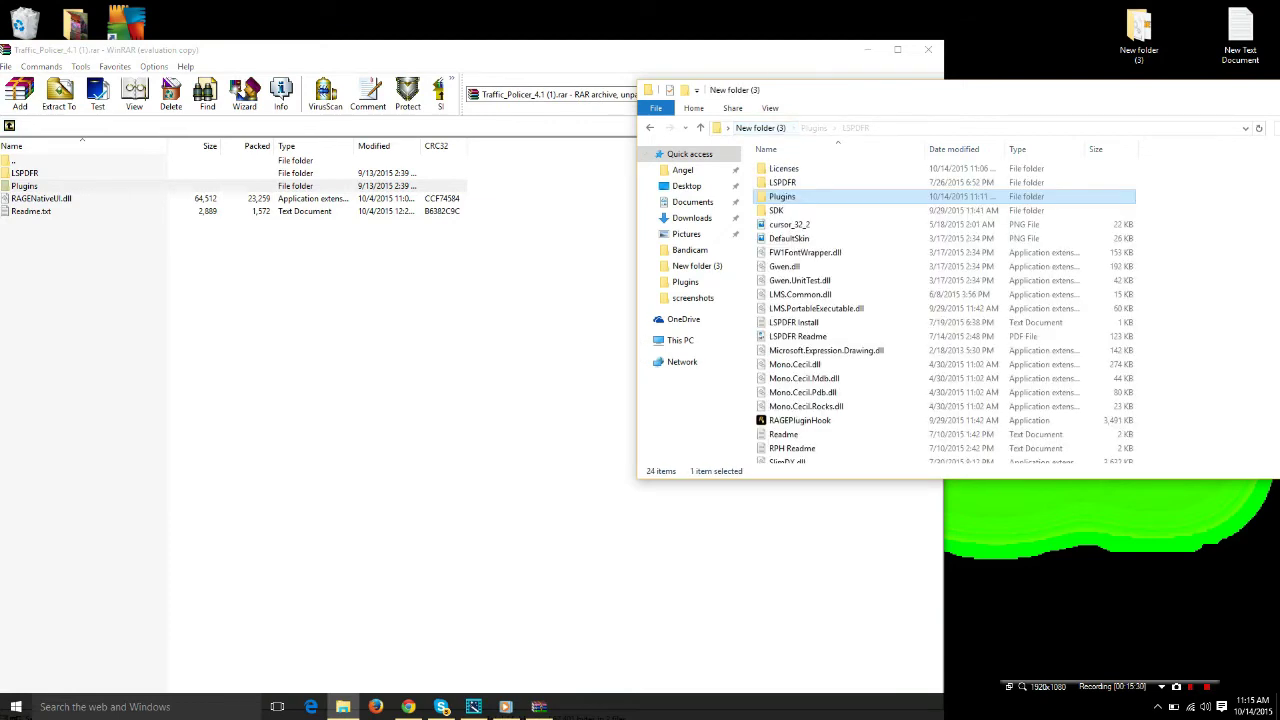
{"action": "key", "text": "alt+Tab"}
{"action": "key", "text": "Down"}
{"action": "left_click_drag", "start_coordinate": [41, 198], "coordinate": [1040, 260]}
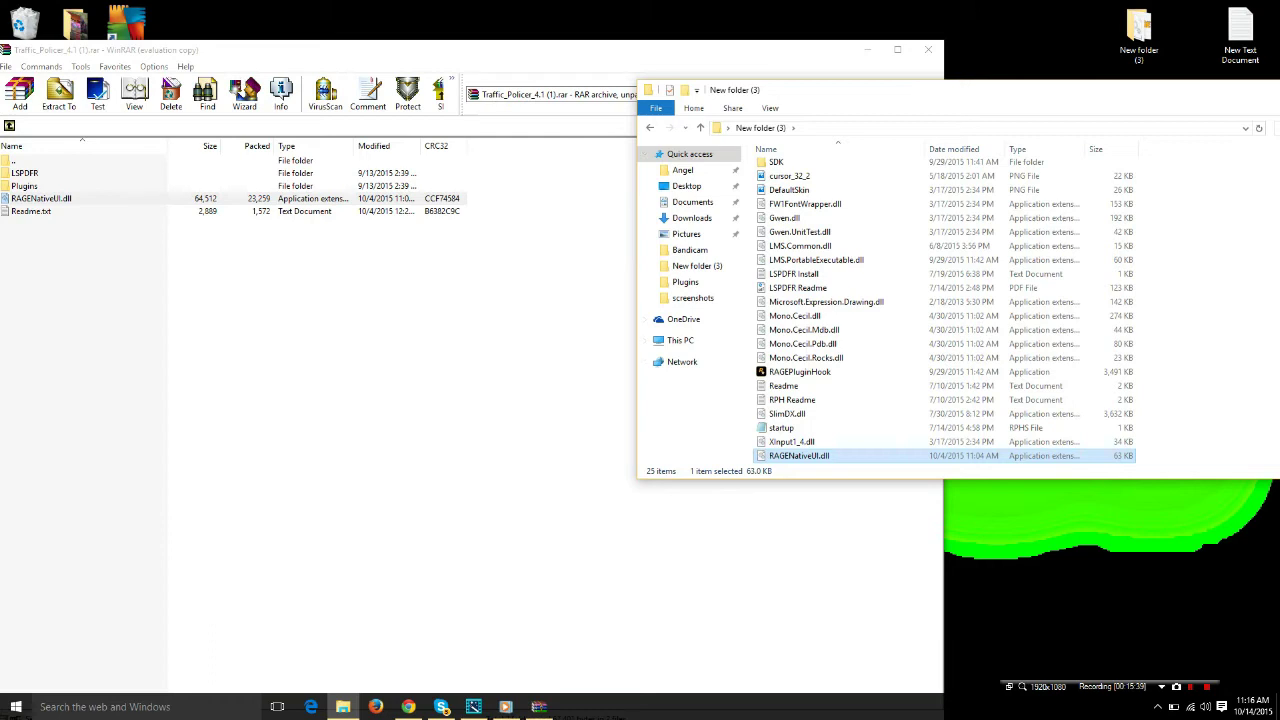
Step: Open the archive's Readme.txt with Notepad, read the installation instructions and features, and close it
{"action": "left_click", "coordinate": [31, 211]}
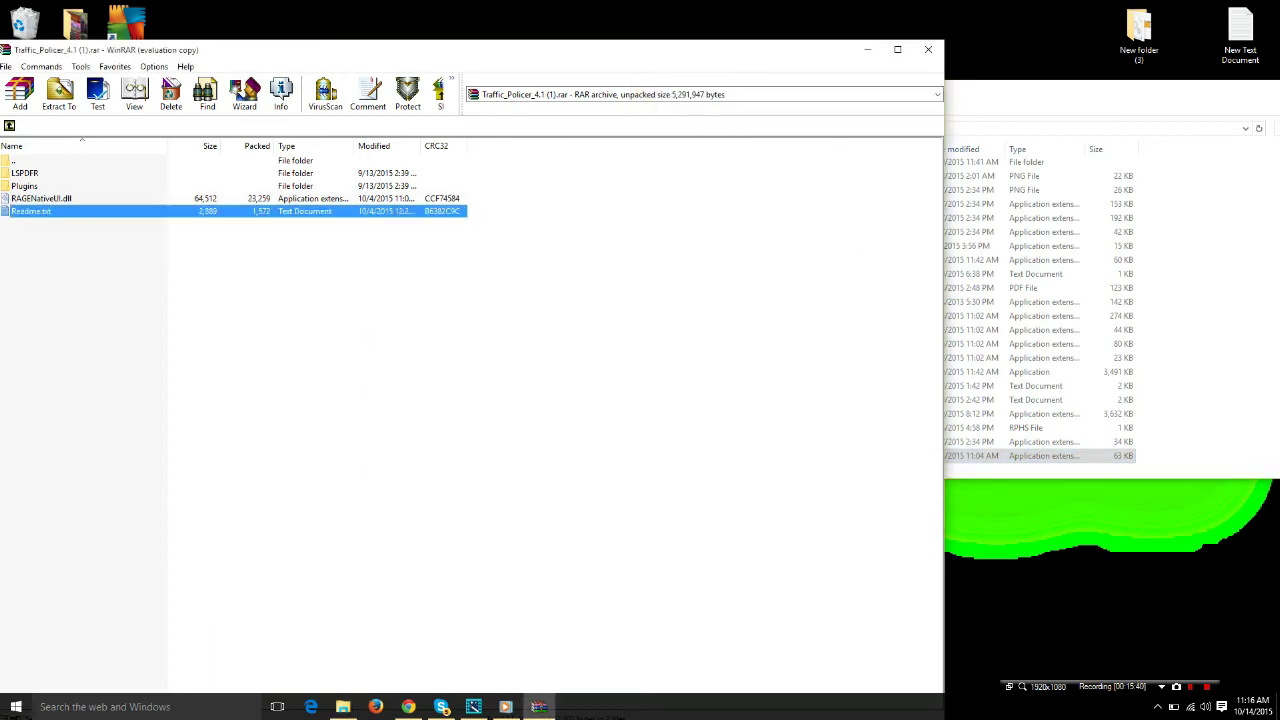
{"action": "key", "text": "Return"}
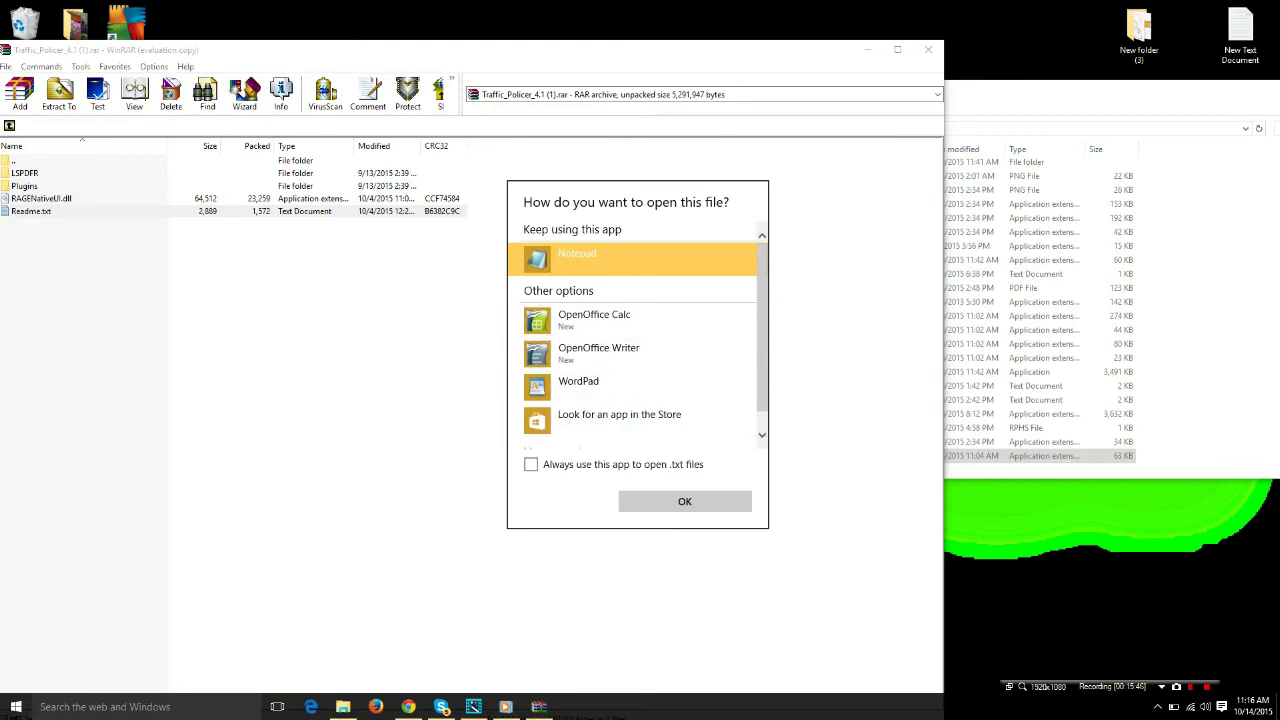
{"action": "left_click", "coordinate": [684, 501]}
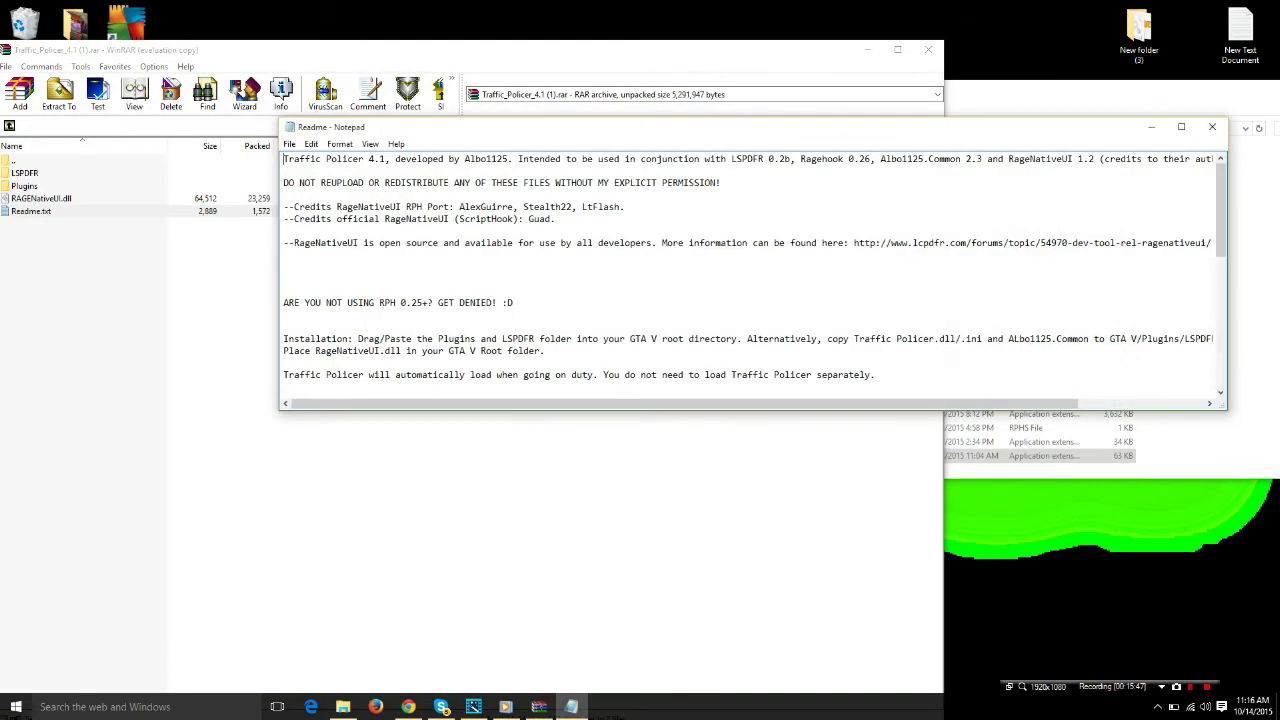
{"action": "scroll", "coordinate": [754, 272], "scroll_direction": "down", "scroll_amount": 8}
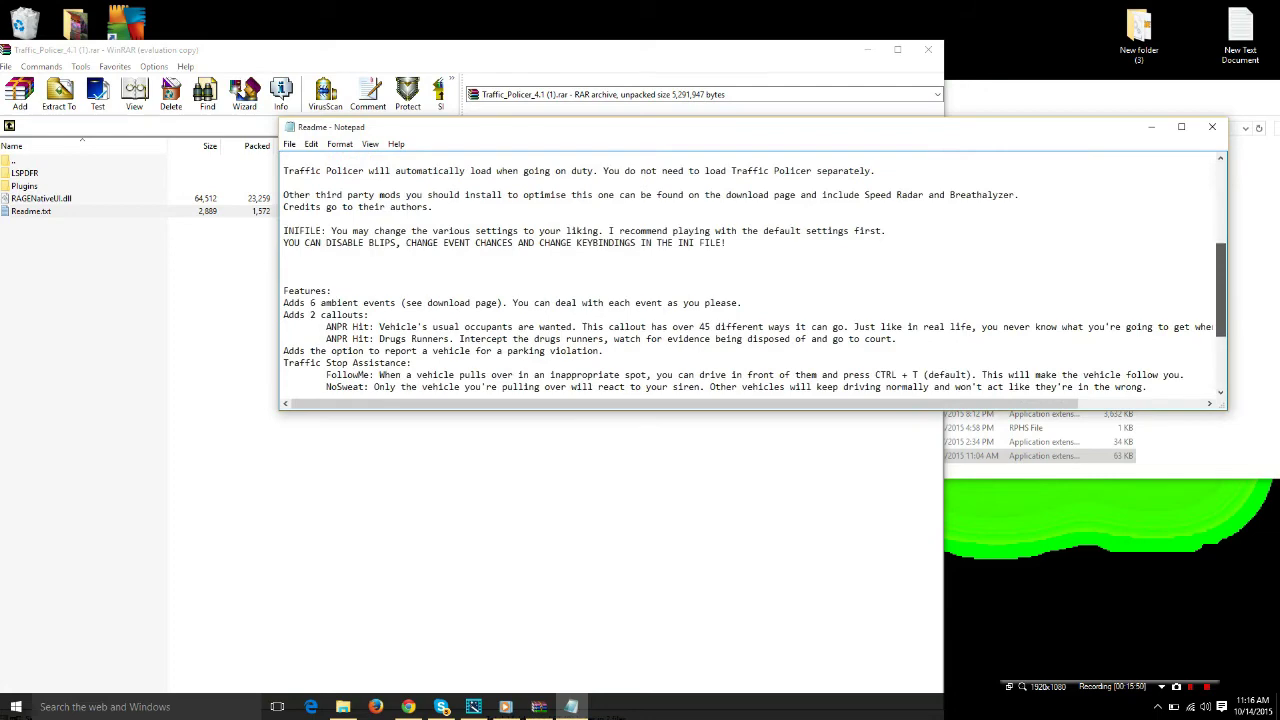
{"action": "scroll", "coordinate": [981, 274], "scroll_direction": "up", "scroll_amount": 7}
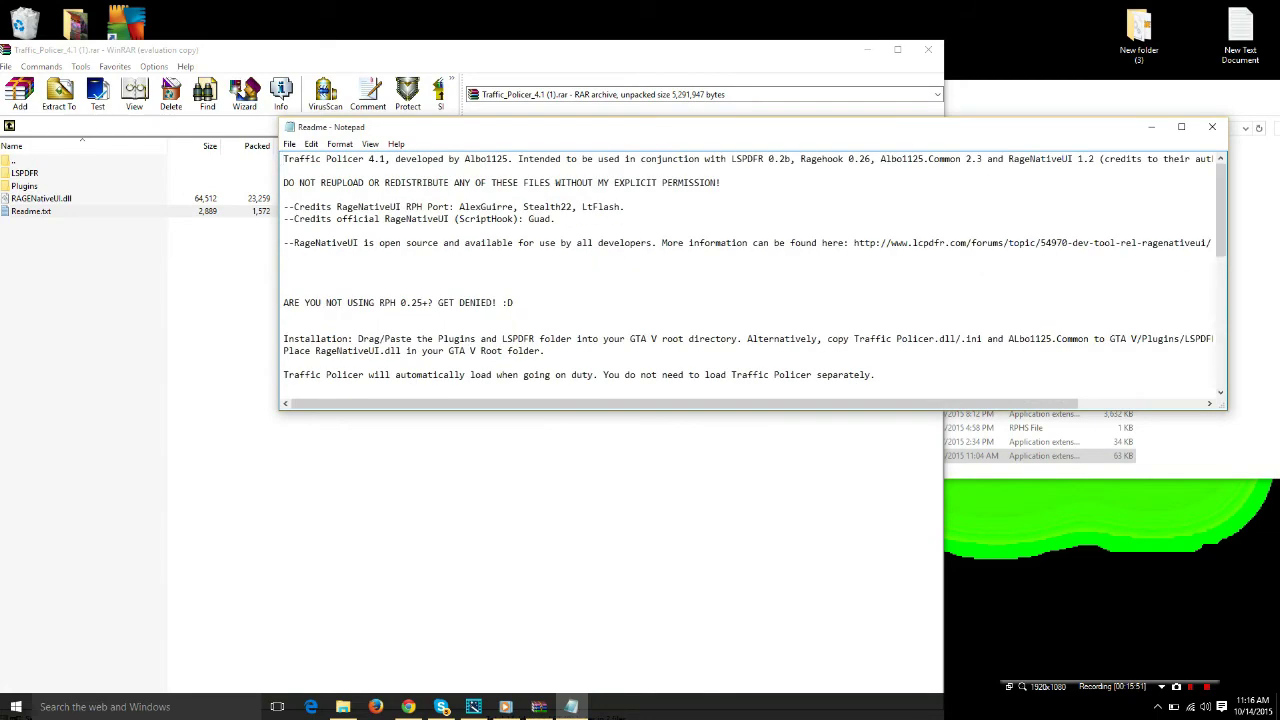
{"action": "left_click", "coordinate": [1212, 127]}
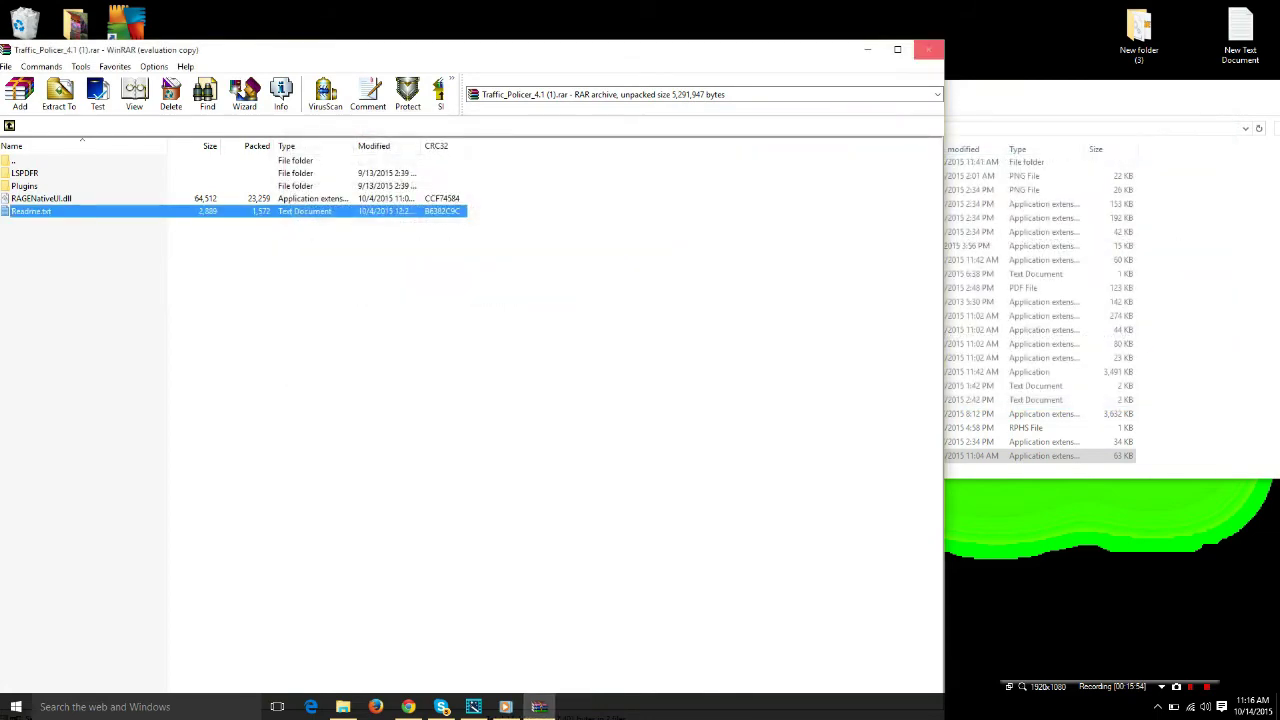
Step: Close the Traffic_Policer archive and open the Downloads folder in a separate window alongside New folder (3)
{"action": "left_click", "coordinate": [928, 49]}
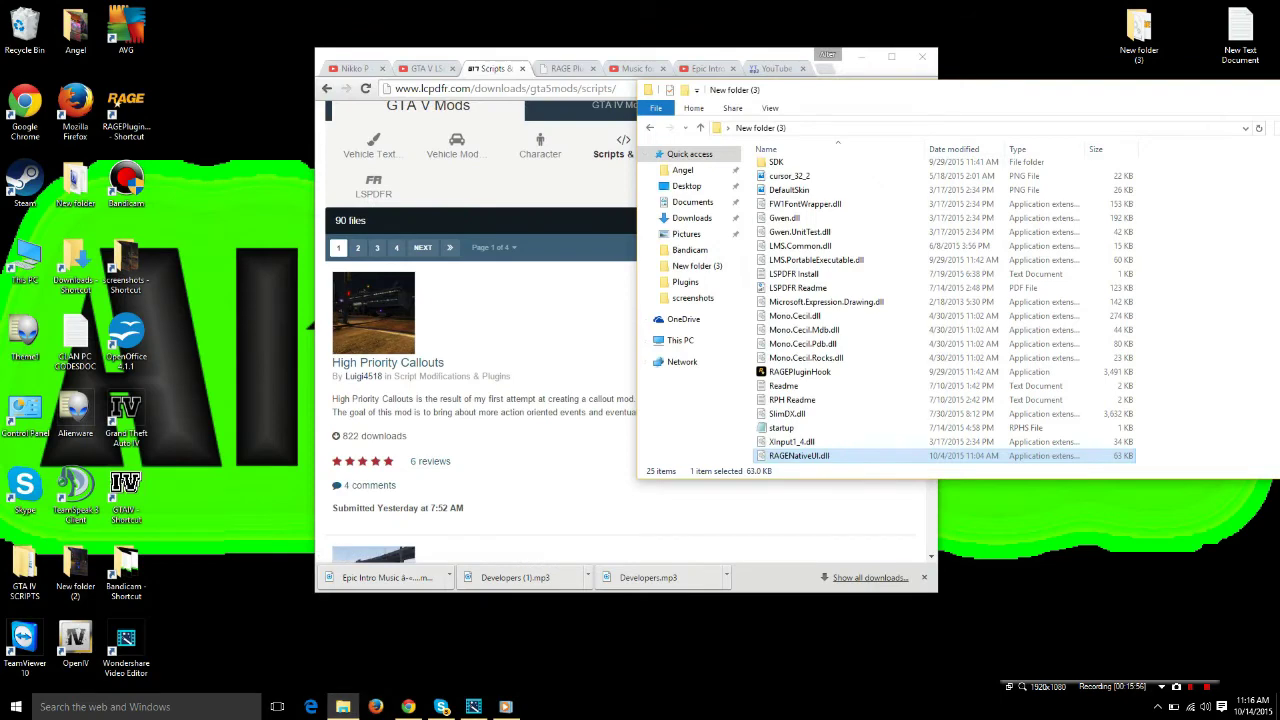
{"action": "key", "text": "alt+F4"}
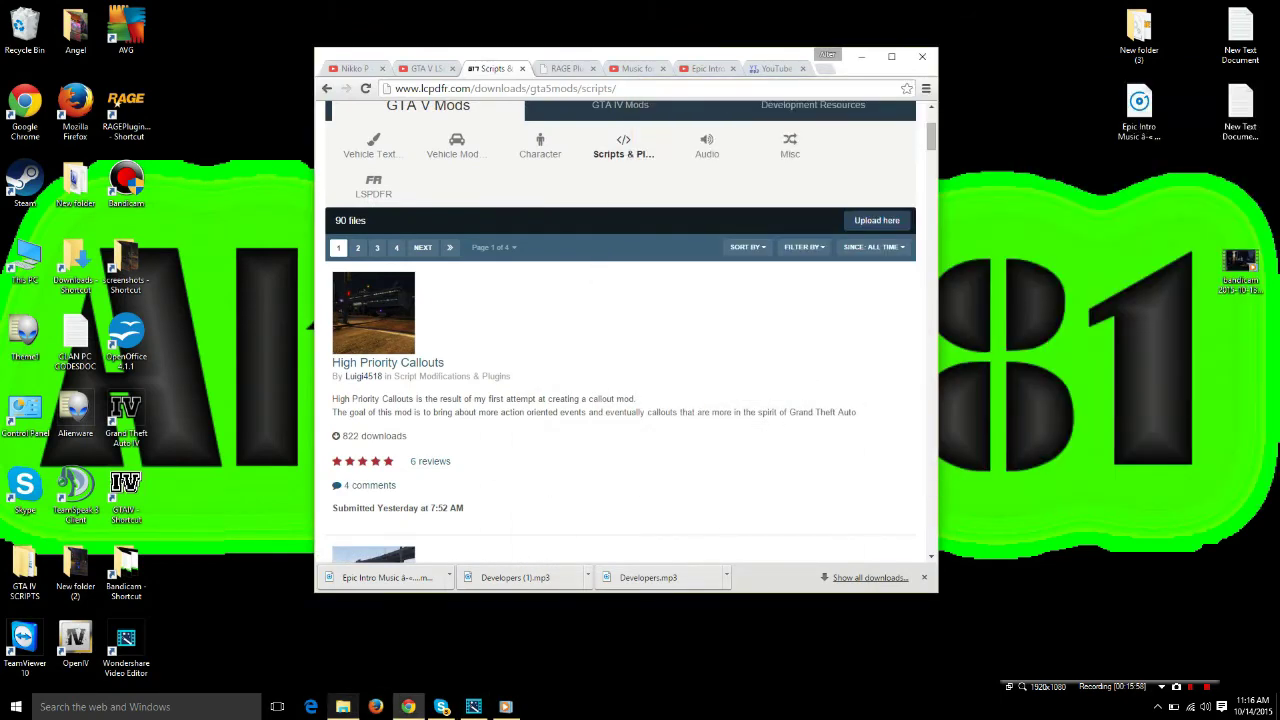
{"action": "left_click", "coordinate": [343, 706]}
{"action": "mouse_move", "coordinate": [408, 706]}
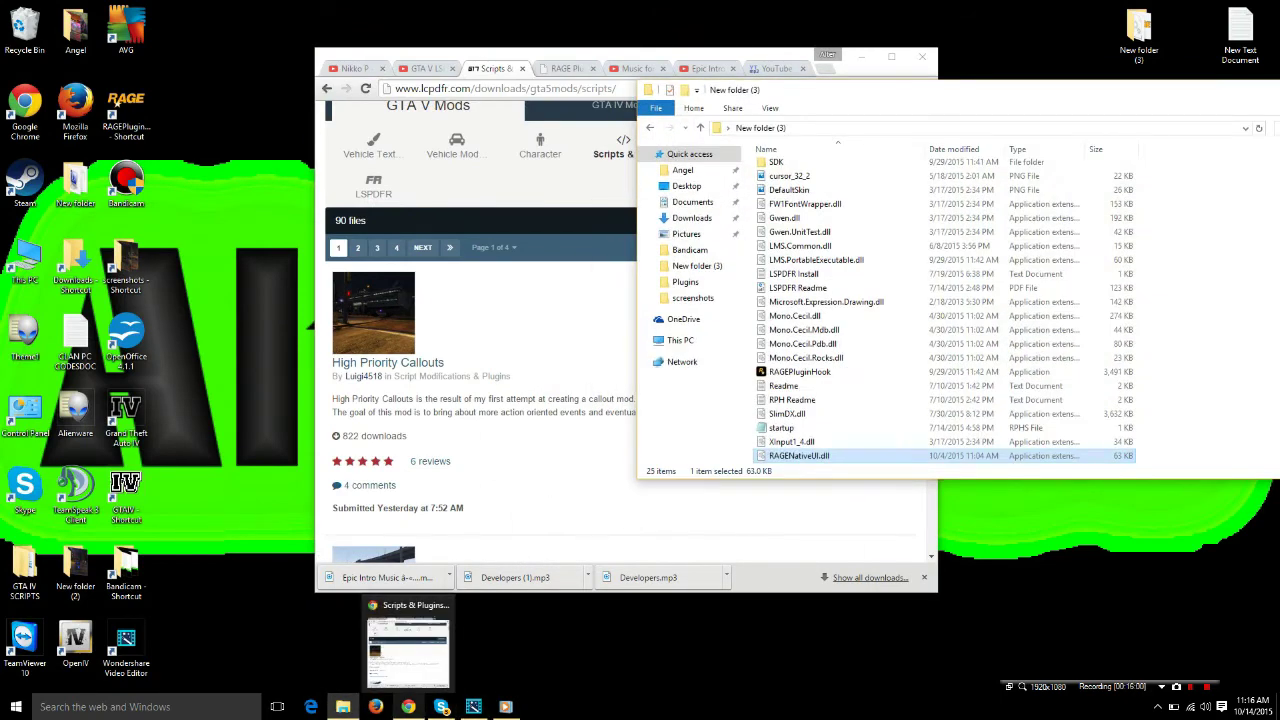
{"action": "right_click", "coordinate": [343, 706]}
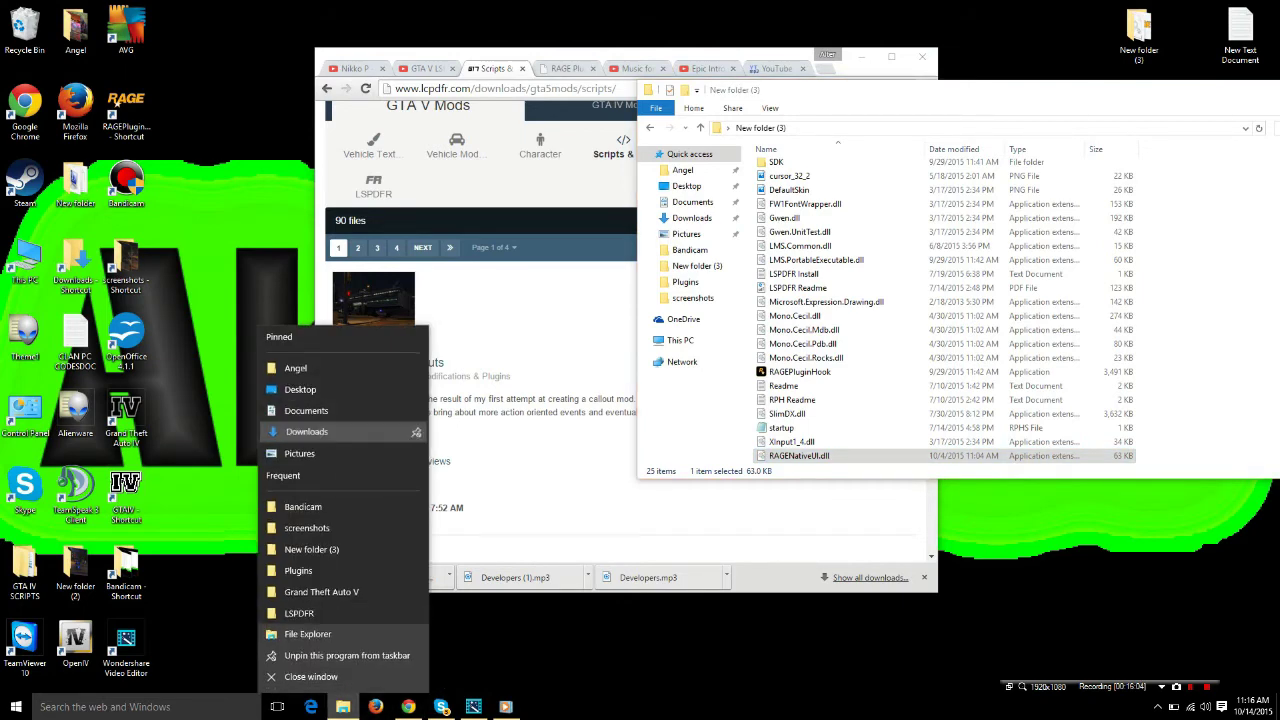
{"action": "left_click", "coordinate": [306, 433]}
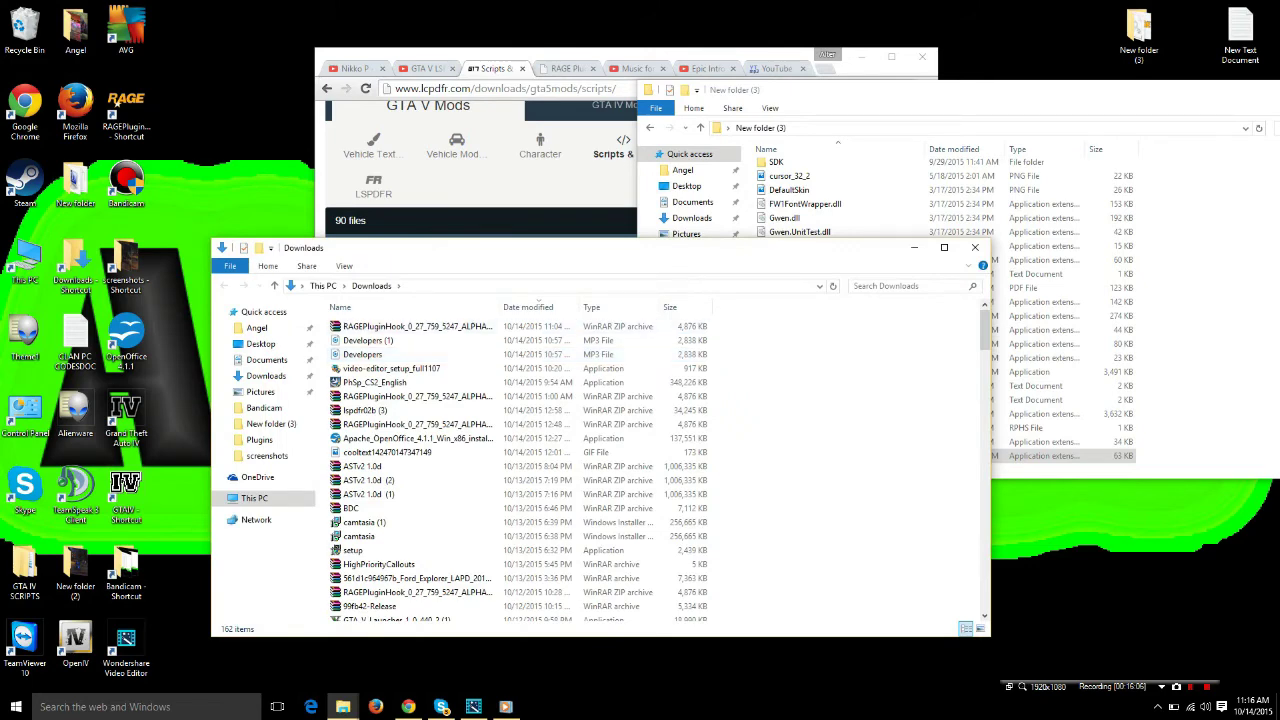
Step: Look through the archives in the Downloads folder for further police mods, moving its window higher on the desktop
{"action": "left_click_drag", "start_coordinate": [984, 330], "coordinate": [985, 487]}
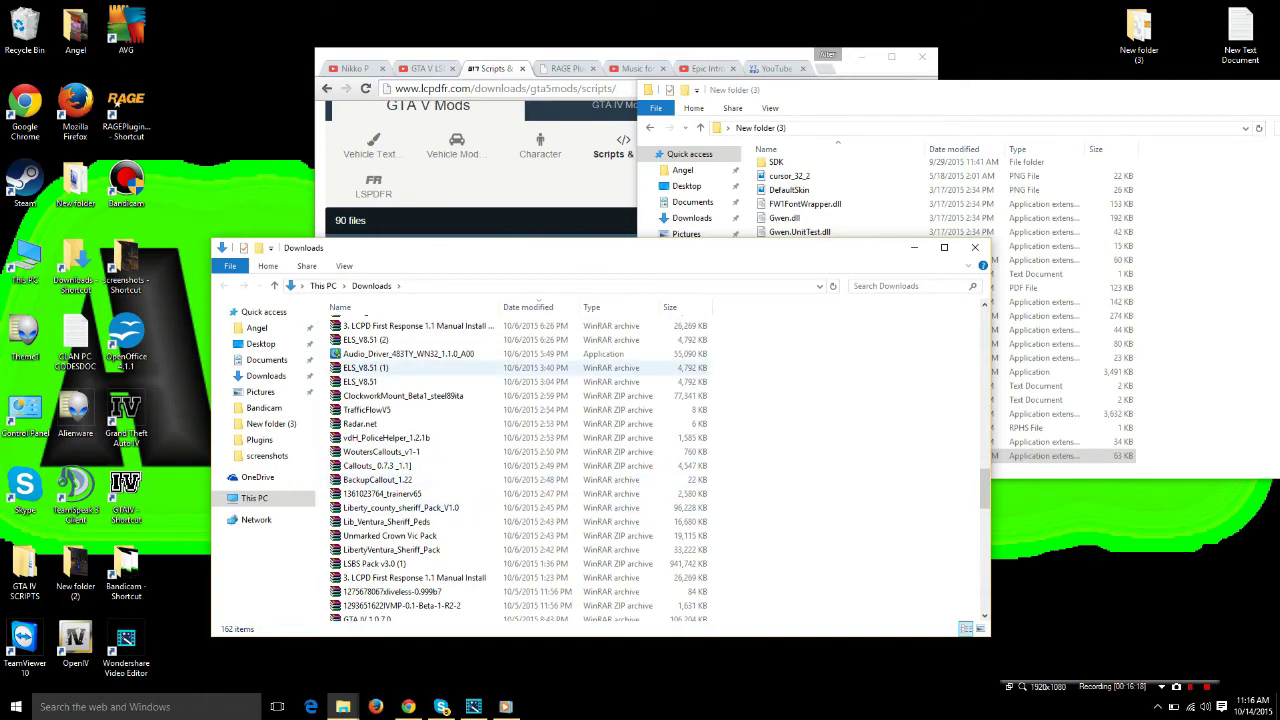
{"action": "scroll", "coordinate": [518, 468], "scroll_direction": "up", "scroll_amount": 3}
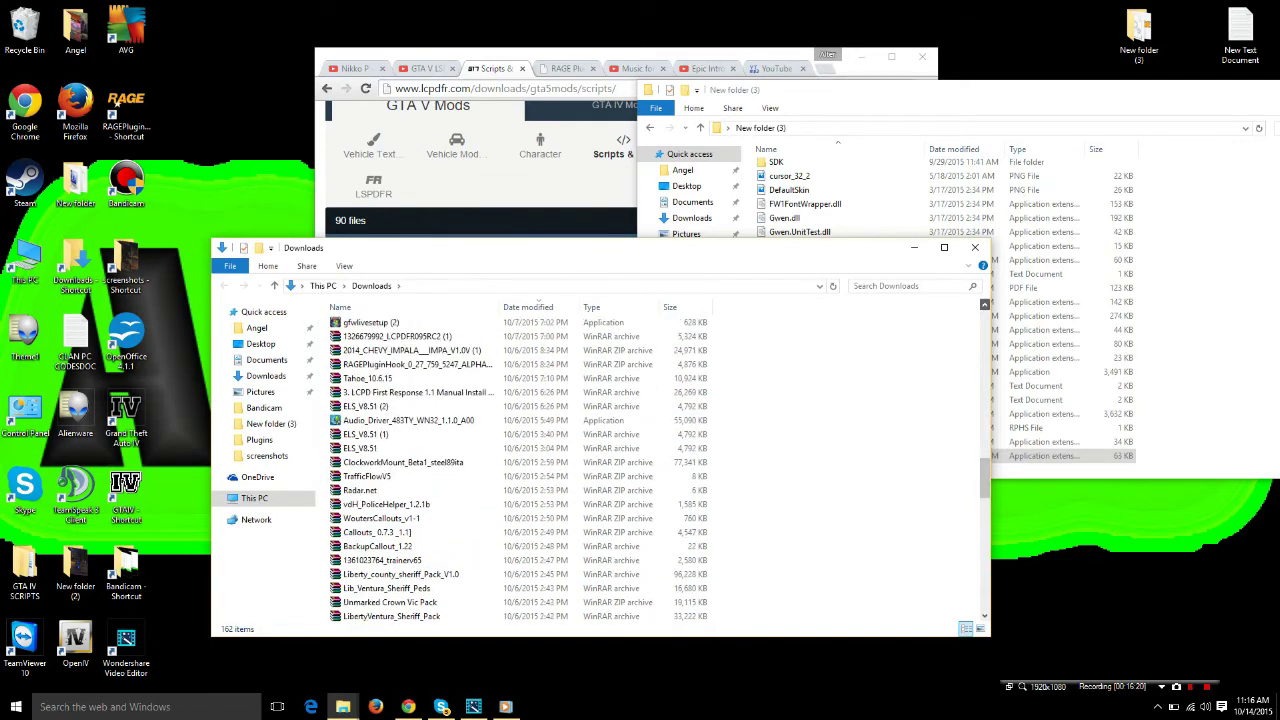
{"action": "scroll", "coordinate": [518, 468], "scroll_direction": "up", "scroll_amount": 3}
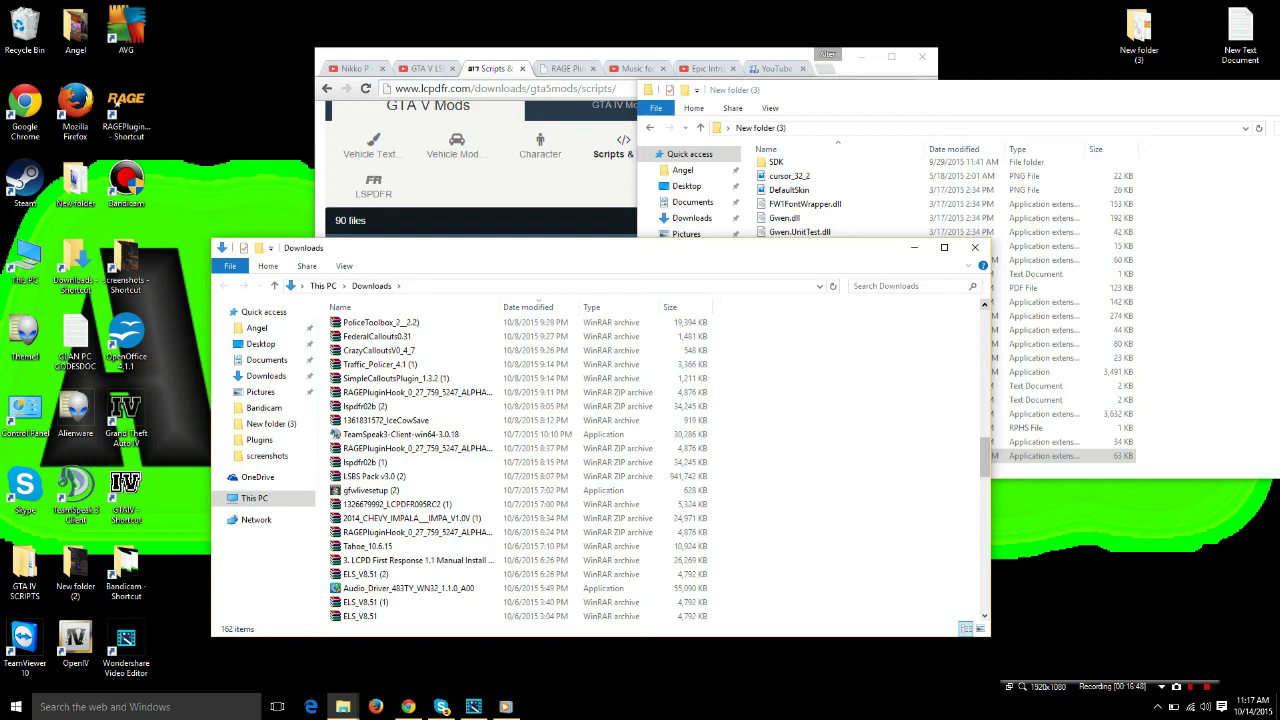
{"action": "left_click_drag", "start_coordinate": [600, 247], "coordinate": [596, 70]}
{"action": "left_click_drag", "start_coordinate": [981, 280], "coordinate": [981, 217]}
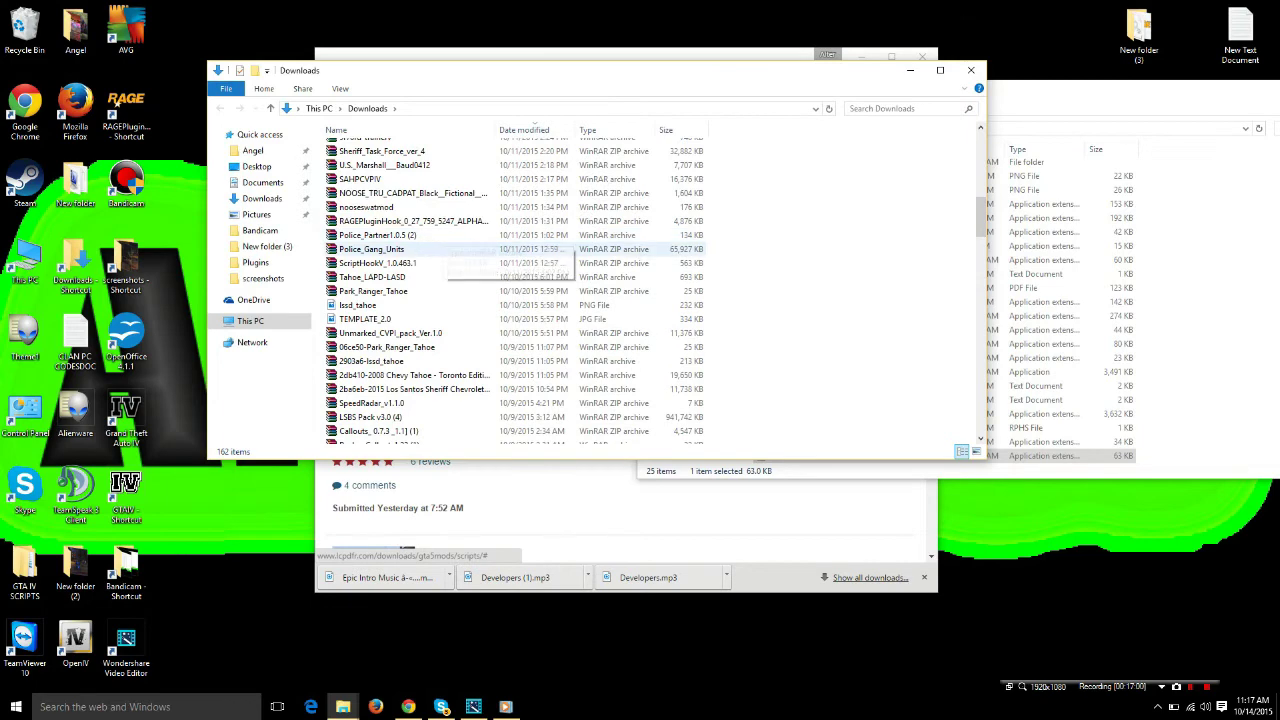
Step: Open the Police Gang Unit folder inside Police_Gang_Units.zip and move the archive window aside to uncover part of Downloads
{"action": "double_click", "coordinate": [440, 249]}
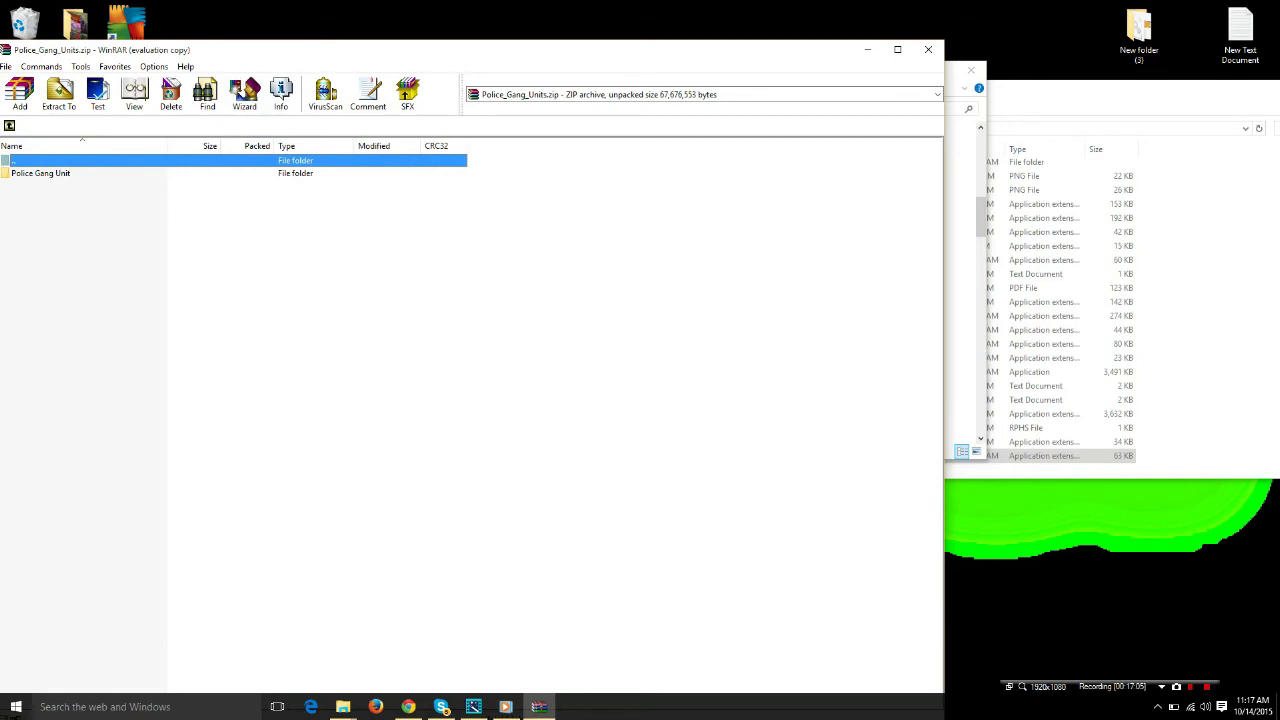
{"action": "left_click_drag", "start_coordinate": [326, 49], "coordinate": [453, 51]}
{"action": "left_click", "coordinate": [440, 230]}
{"action": "double_click", "coordinate": [167, 174]}
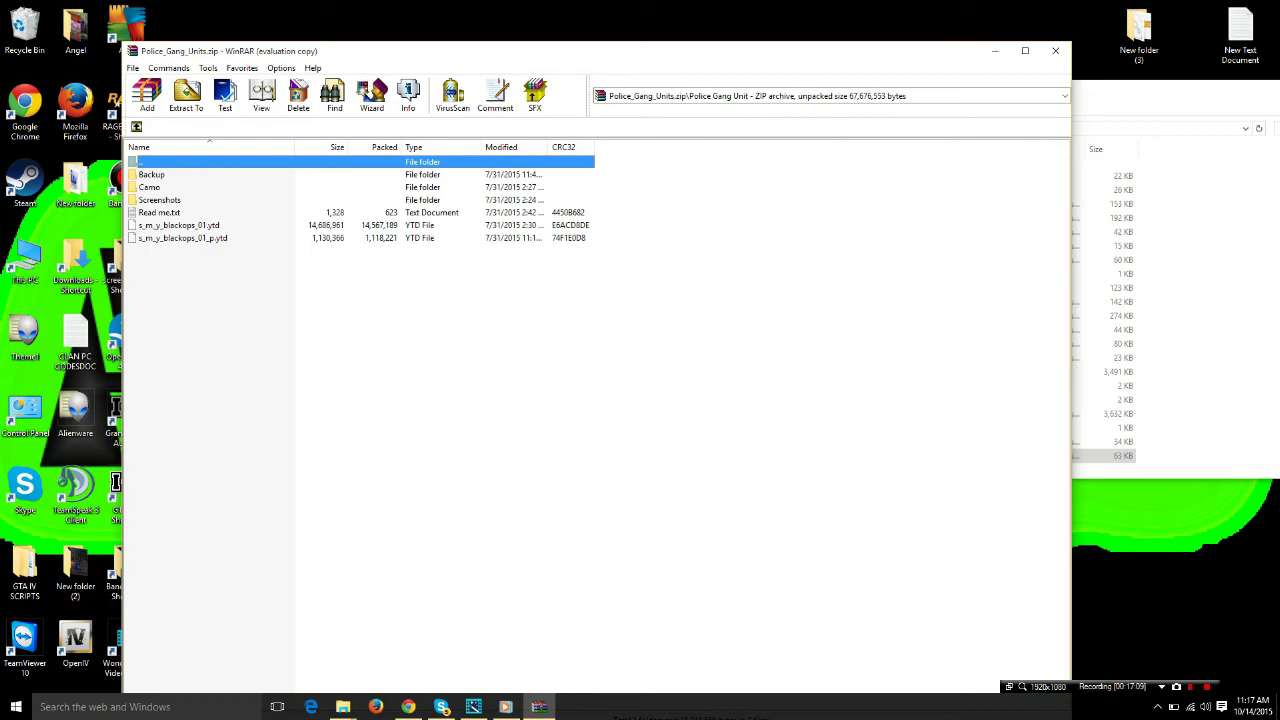
{"action": "left_click", "coordinate": [360, 300]}
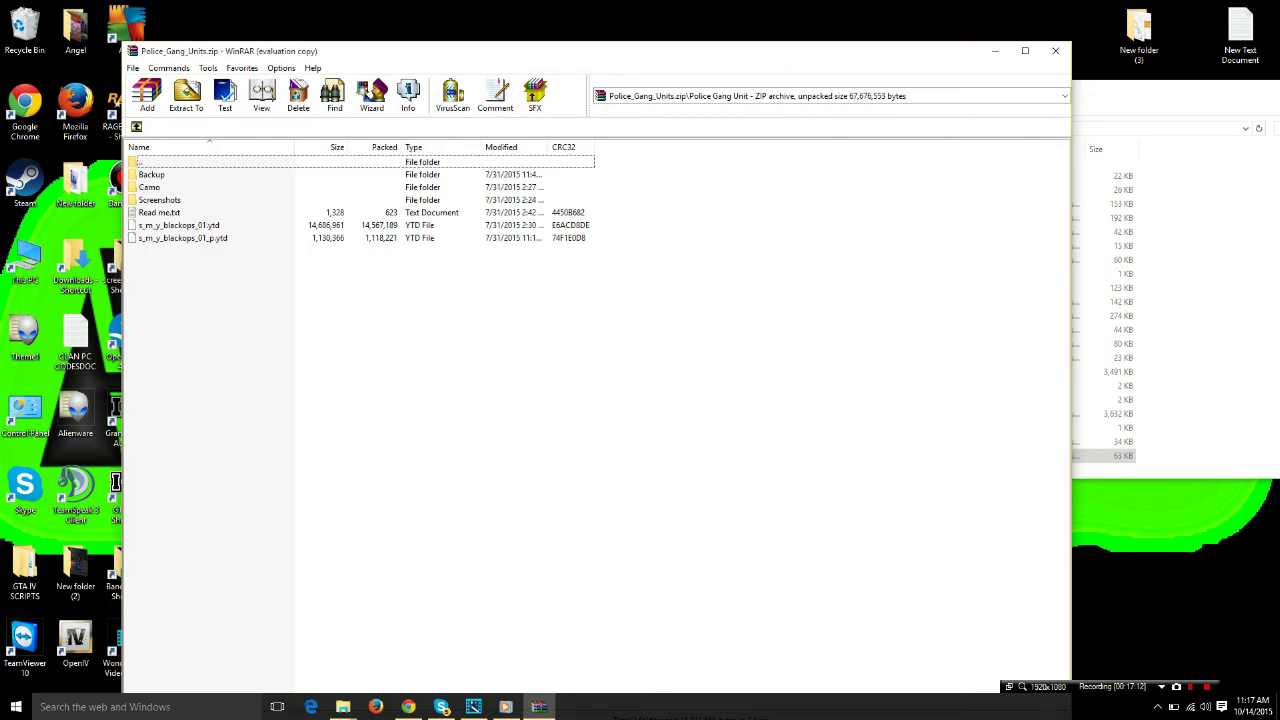
{"action": "left_click_drag", "start_coordinate": [298, 51], "coordinate": [460, 35]}
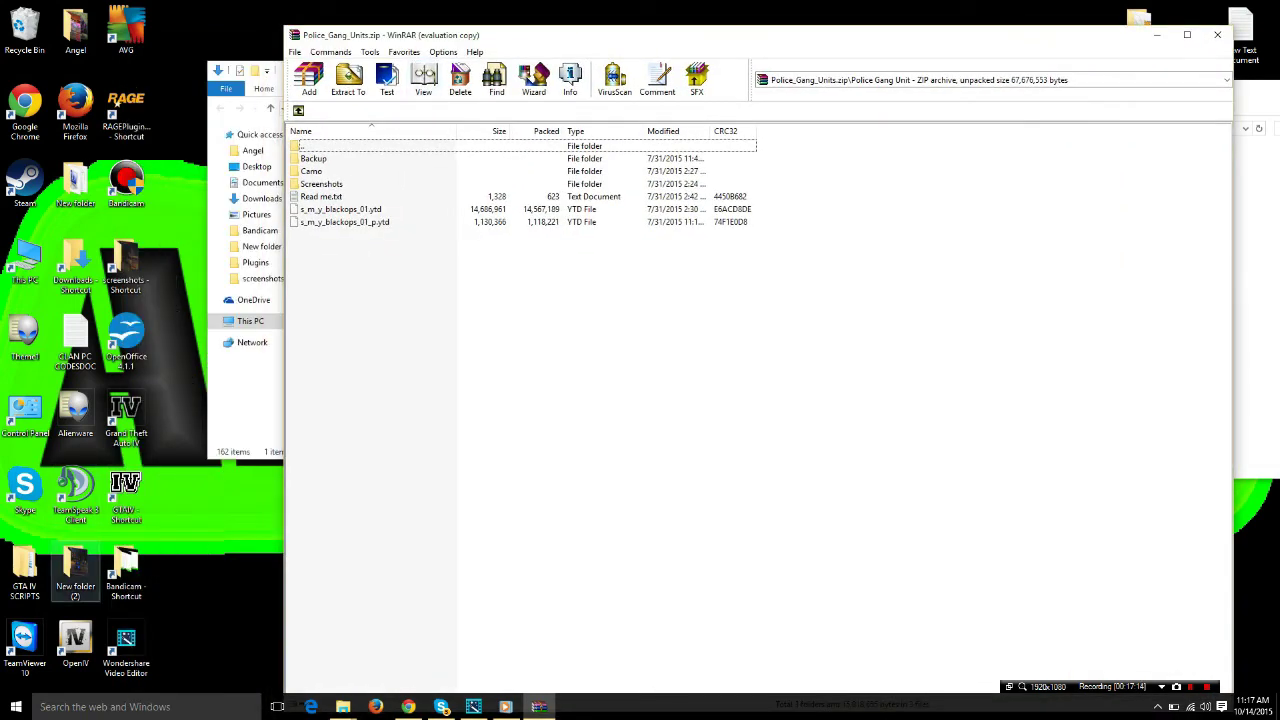
Step: Open Grand Theft Auto V for Windows in OpenIV, enable edit mode, and move its window aside to uncover the archive's file names
{"action": "double_click", "coordinate": [75, 642]}
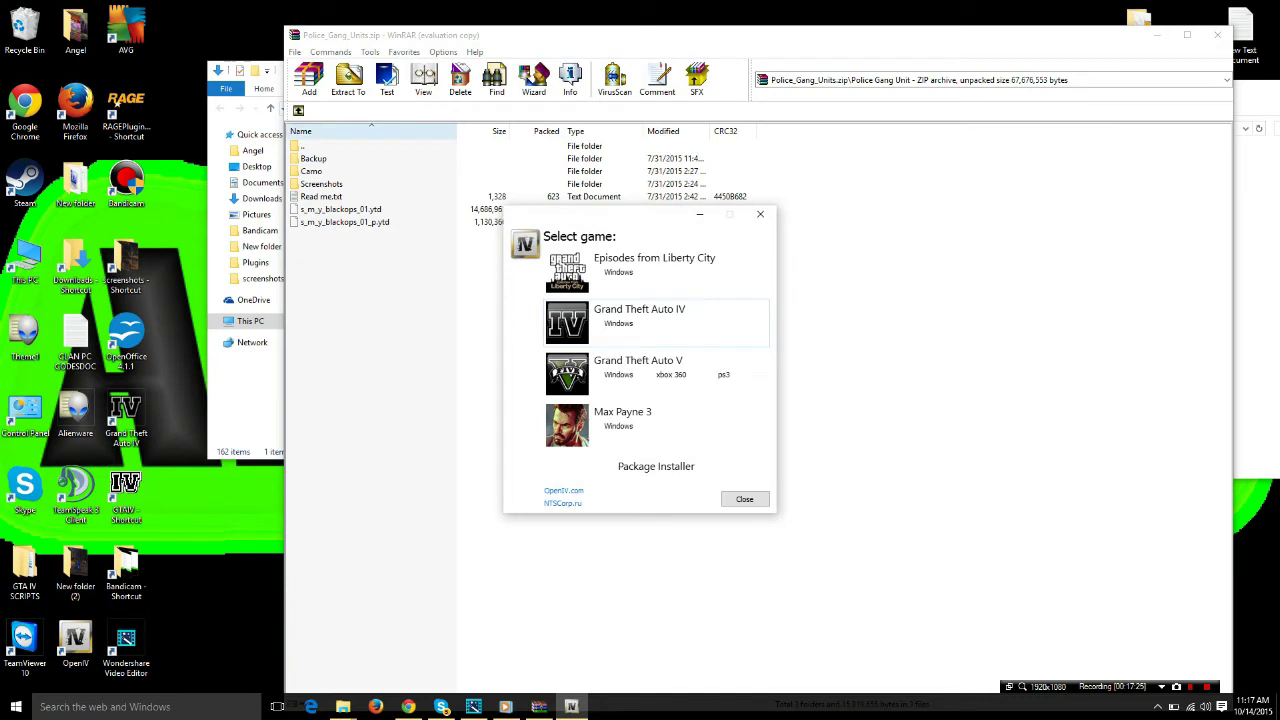
{"action": "left_click_drag", "start_coordinate": [640, 214], "coordinate": [693, 252]}
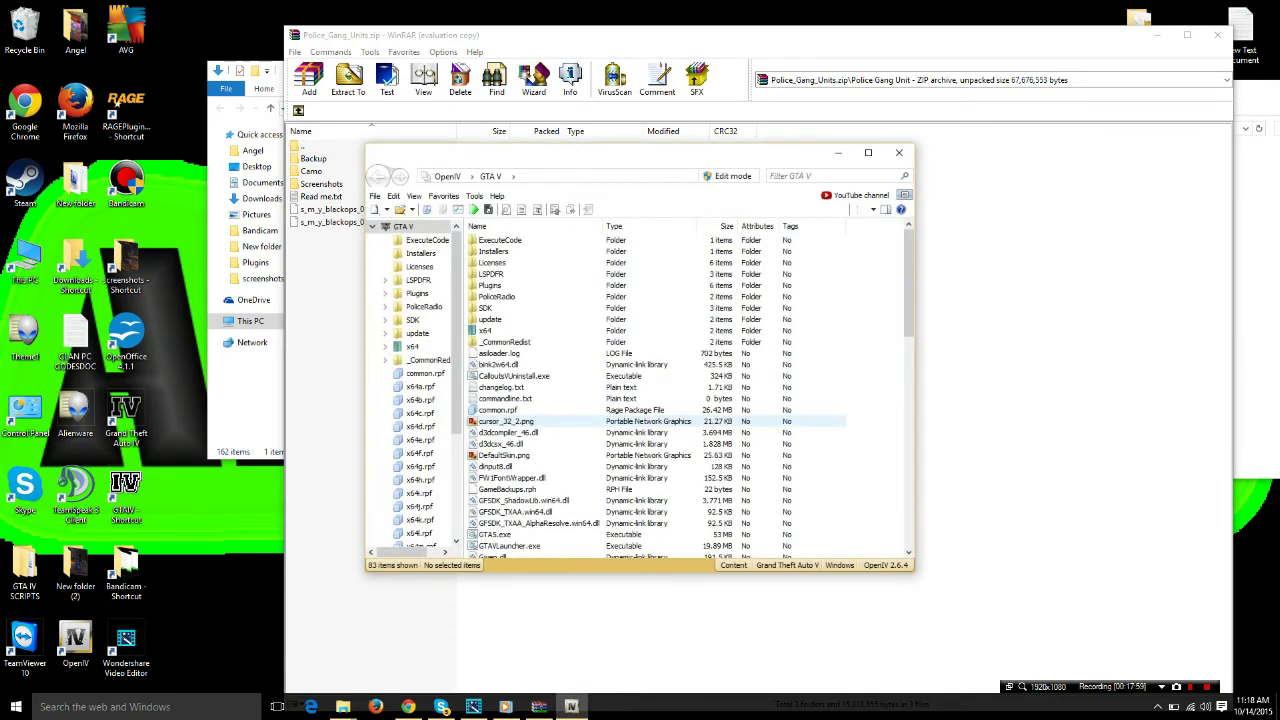
{"action": "left_click_drag", "start_coordinate": [640, 152], "coordinate": [834, 203]}
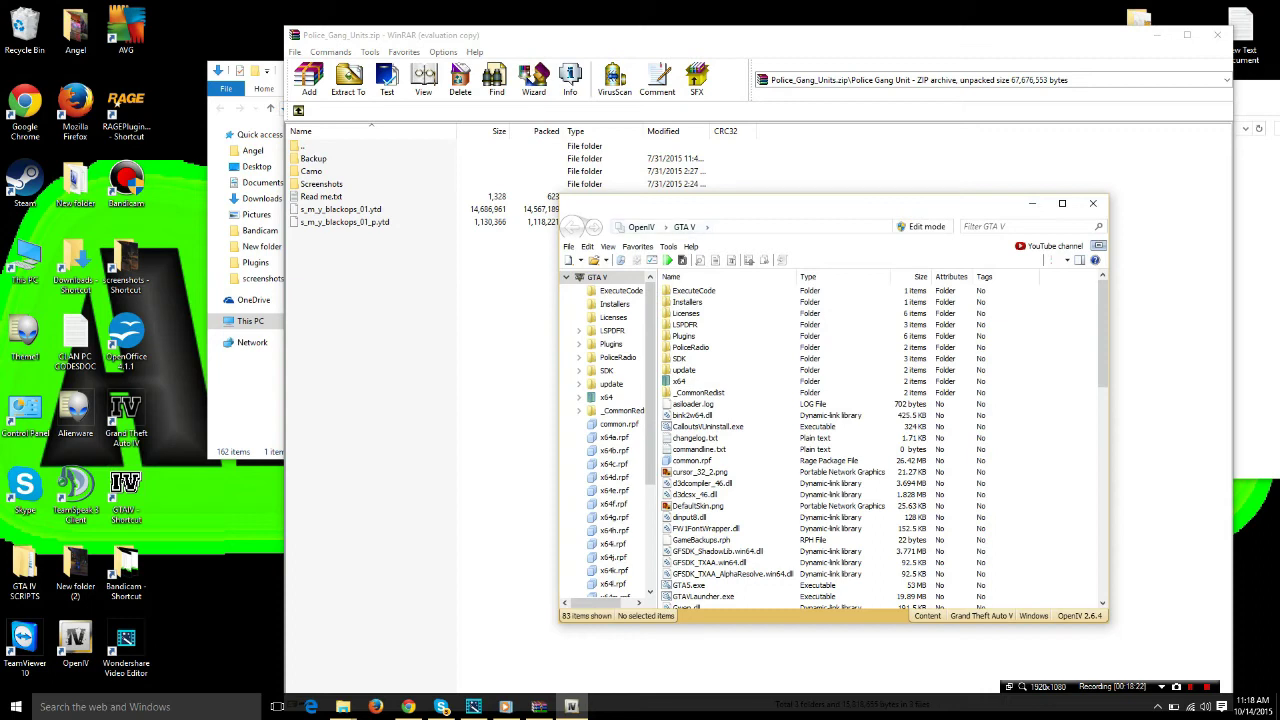
{"action": "left_click", "coordinate": [926, 226]}
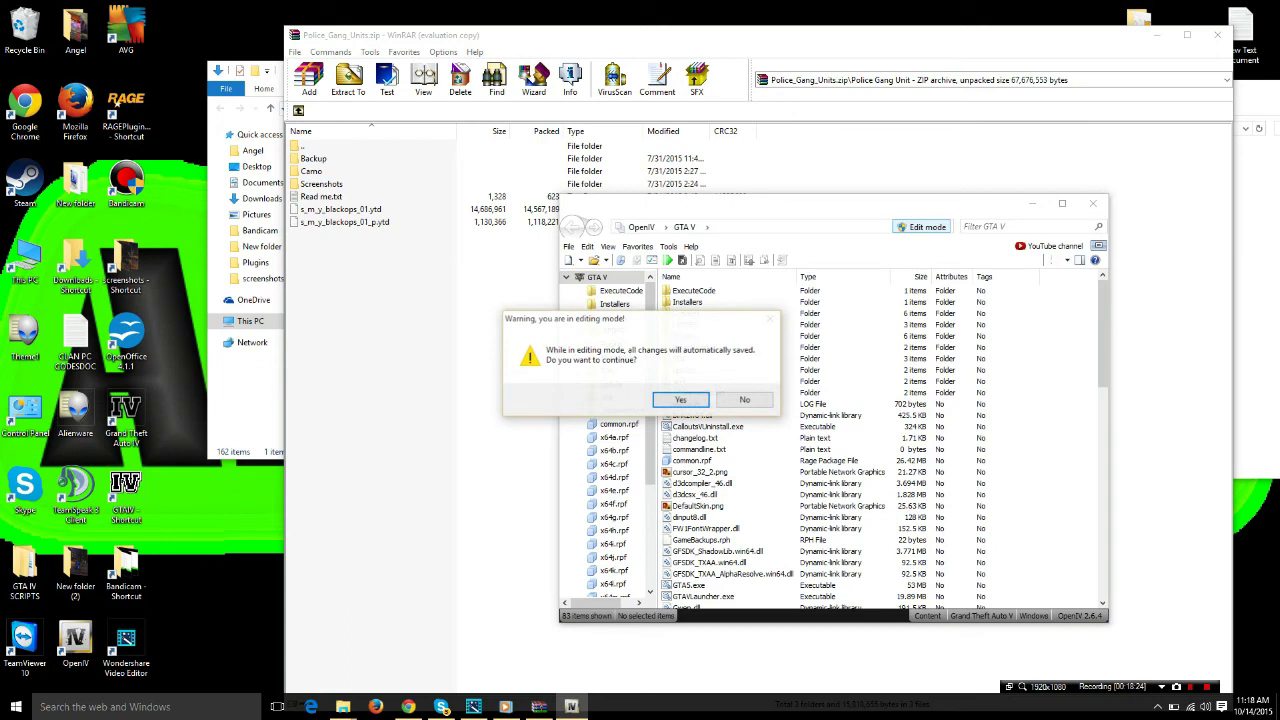
{"action": "left_click", "coordinate": [680, 399]}
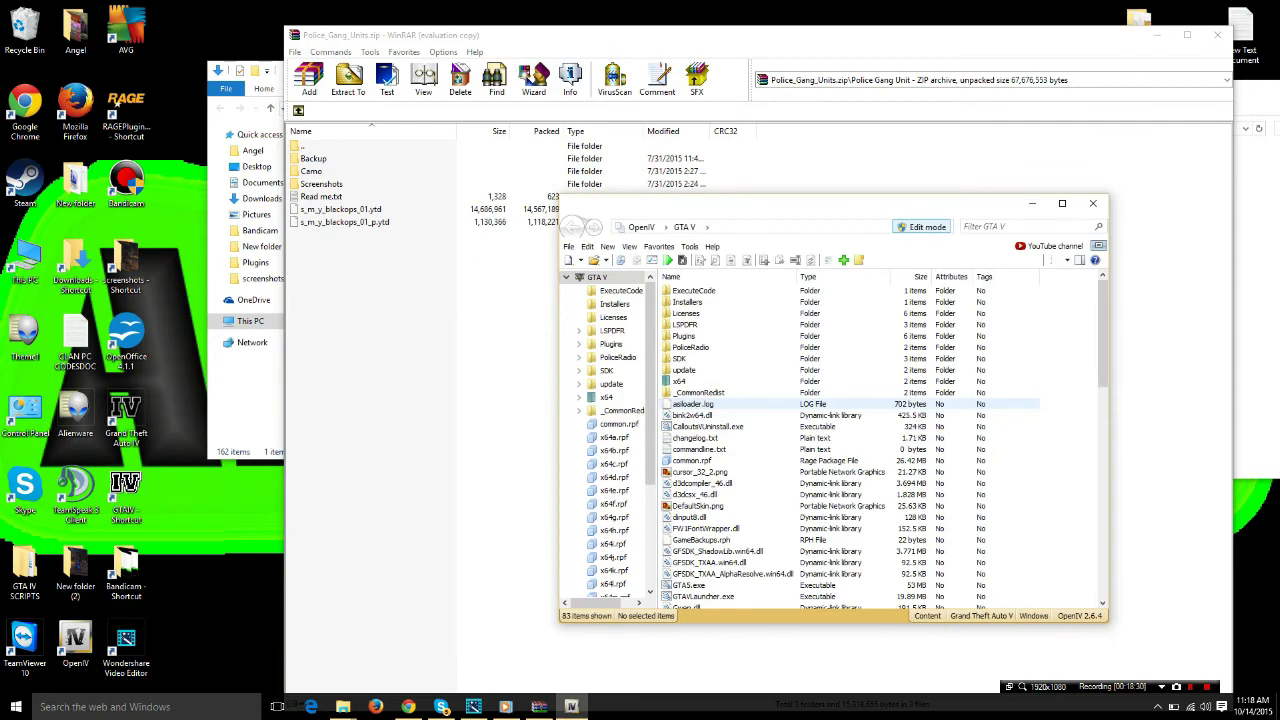
{"action": "left_click_drag", "start_coordinate": [833, 203], "coordinate": [942, 105]}
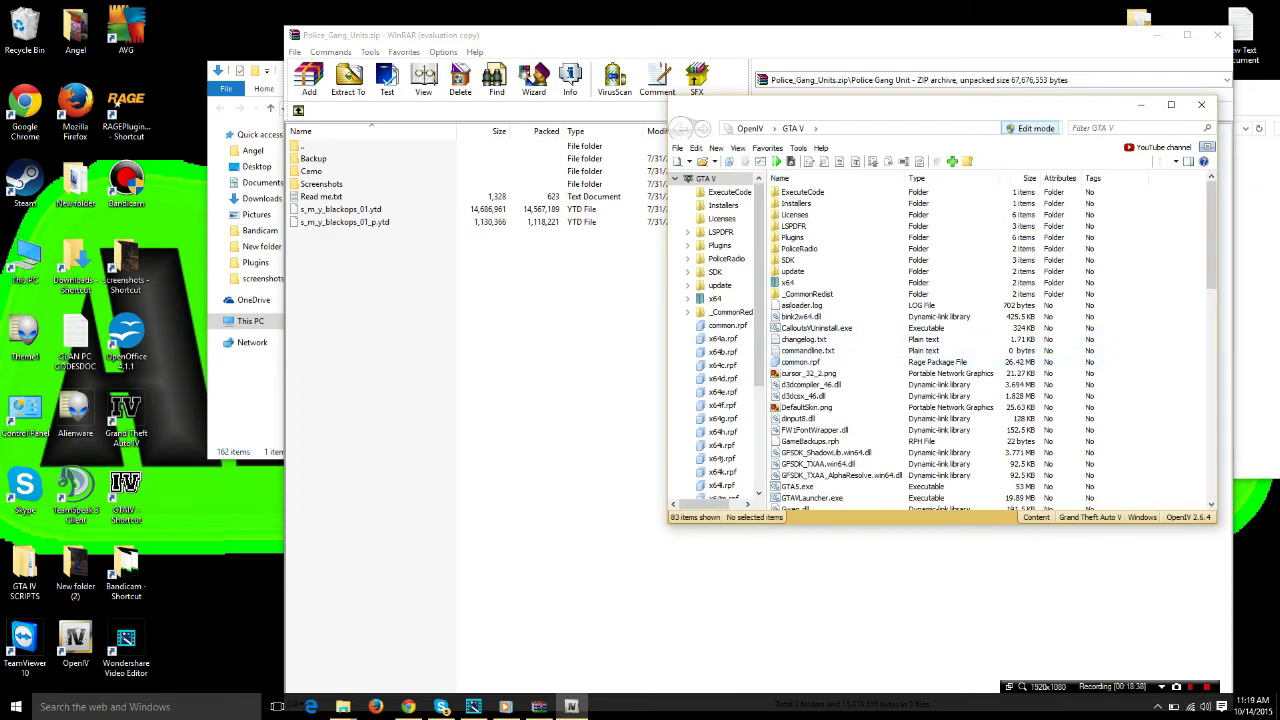
Step: Look inside the Backup folder of Police_Gang_Units.zip and return to the Police Gang Unit folder
{"action": "left_click", "coordinate": [313, 158]}
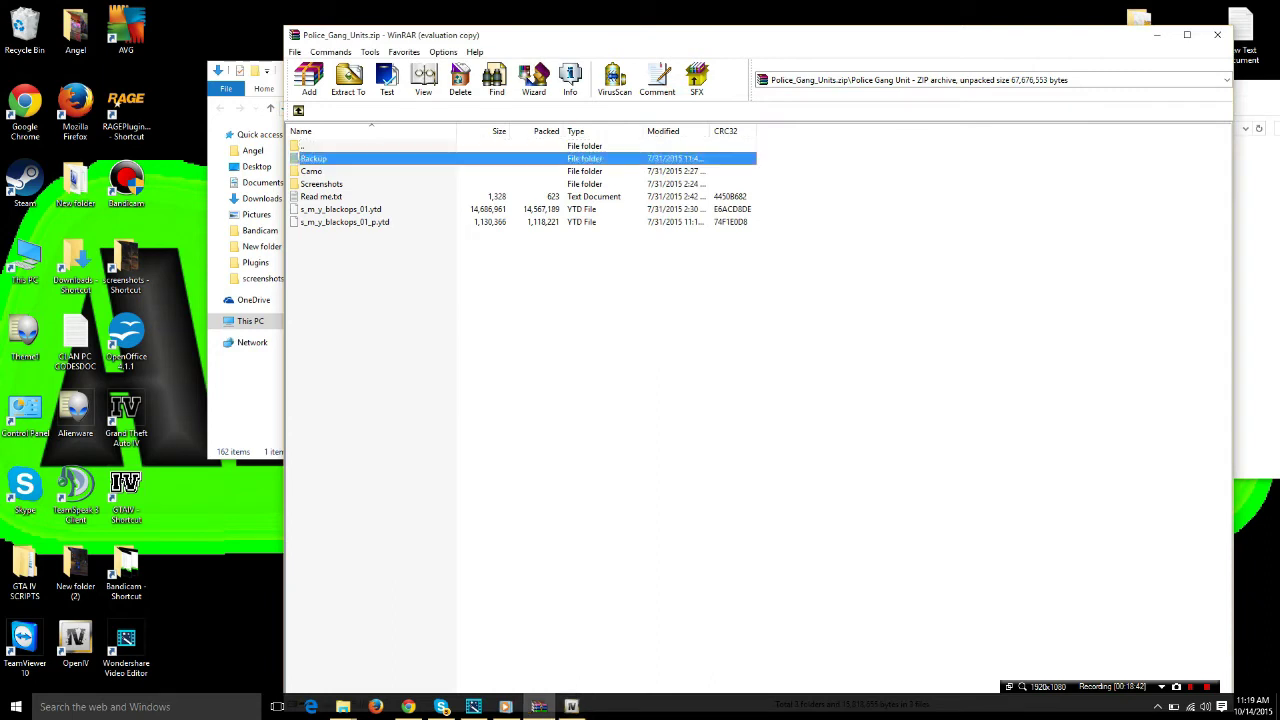
{"action": "double_click", "coordinate": [313, 158]}
{"action": "key", "text": "BackSpace"}
{"action": "key", "text": "Return"}
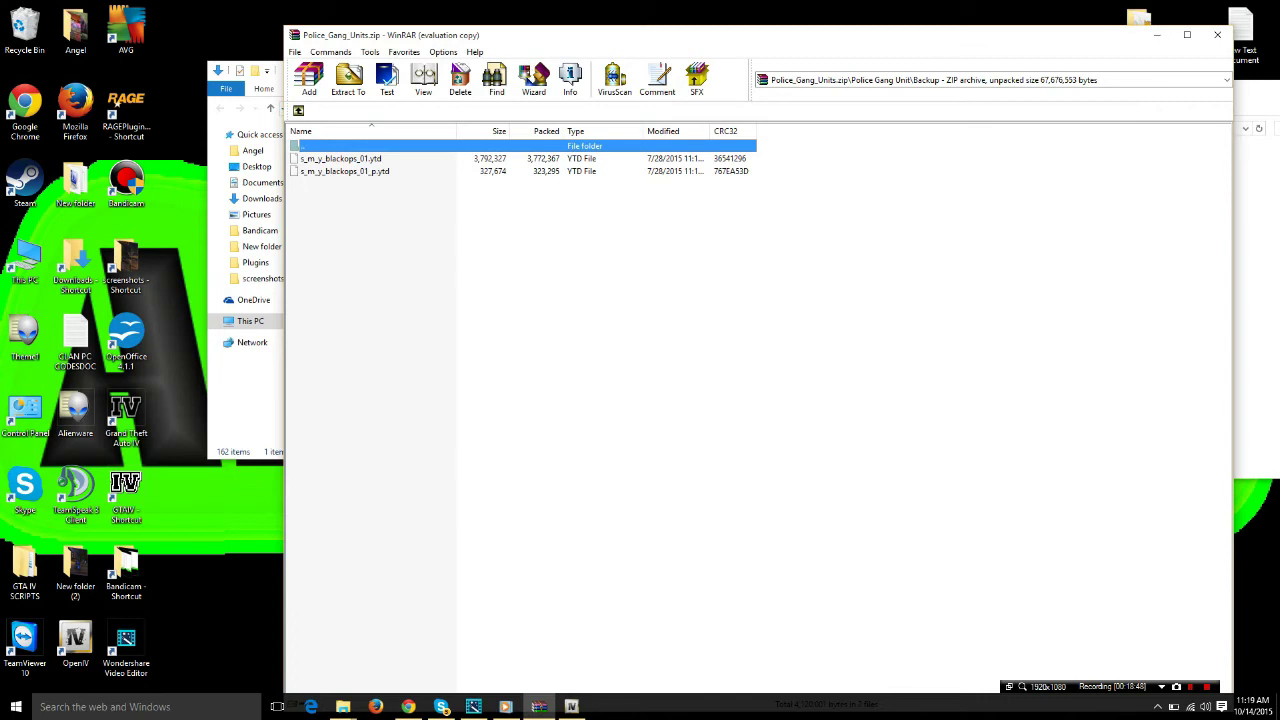
{"action": "left_click_drag", "start_coordinate": [356, 217], "coordinate": [353, 185]}
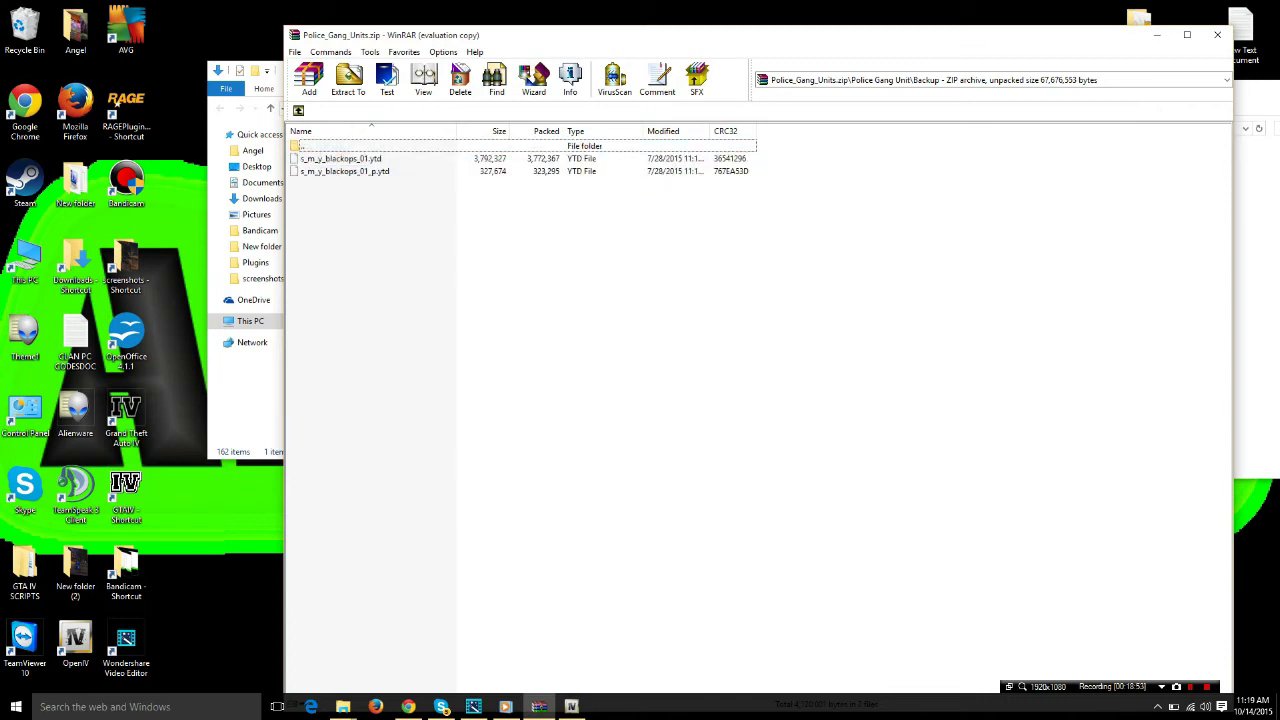
{"action": "left_click", "coordinate": [298, 110]}
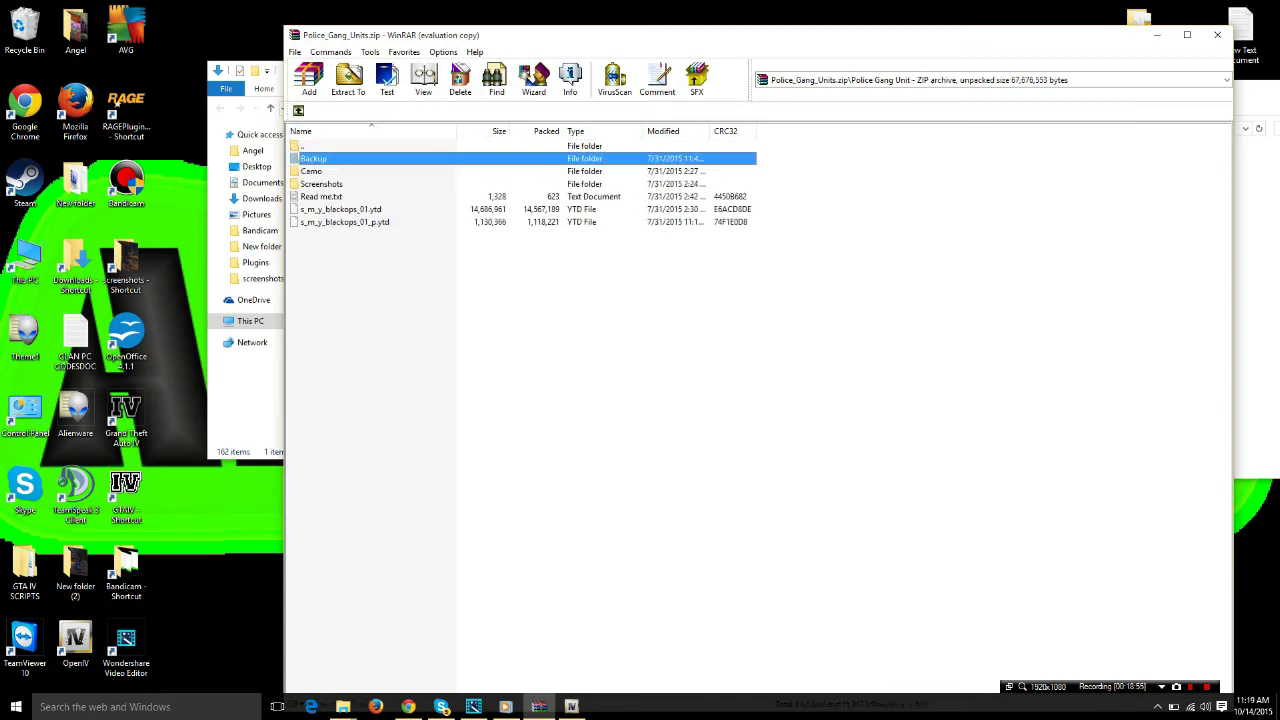
Step: Open the archive's Read me.txt beside OpenIV and highlight s_m_y_blackops_01.ytd in the installation instructions
{"action": "left_click", "coordinate": [311, 171]}
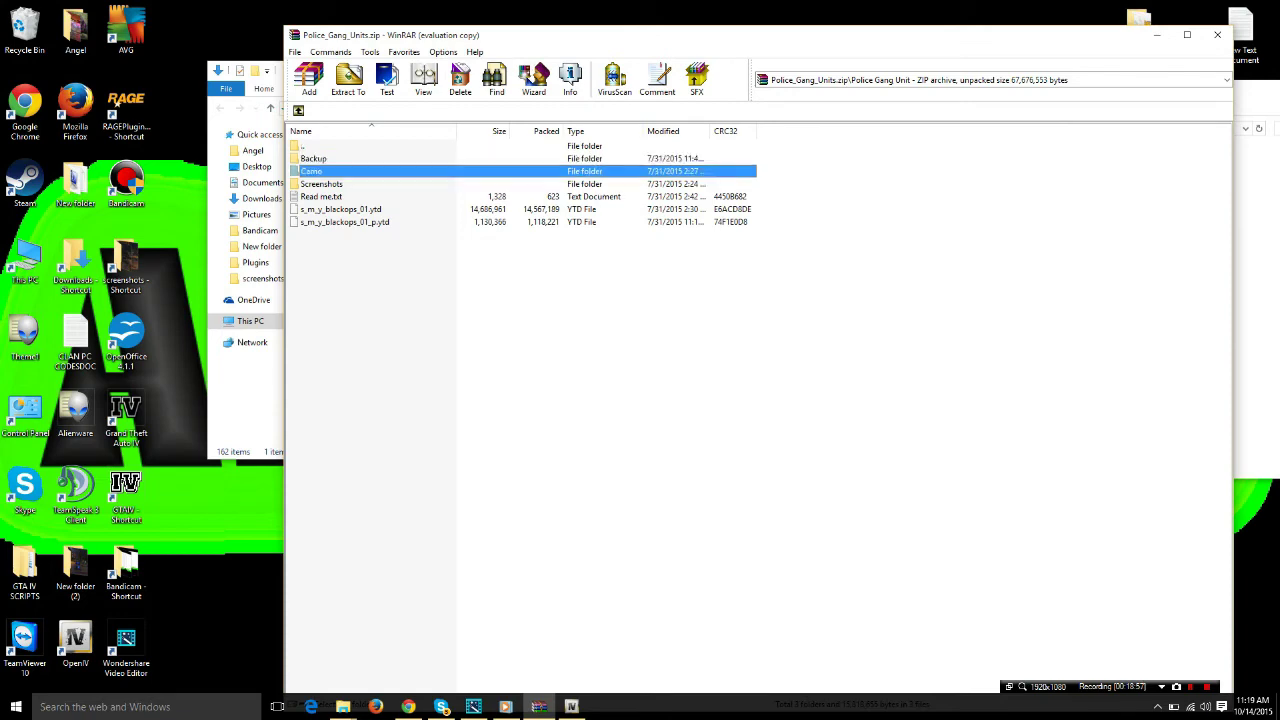
{"action": "left_click", "coordinate": [321, 196]}
{"action": "double_click", "coordinate": [321, 196]}
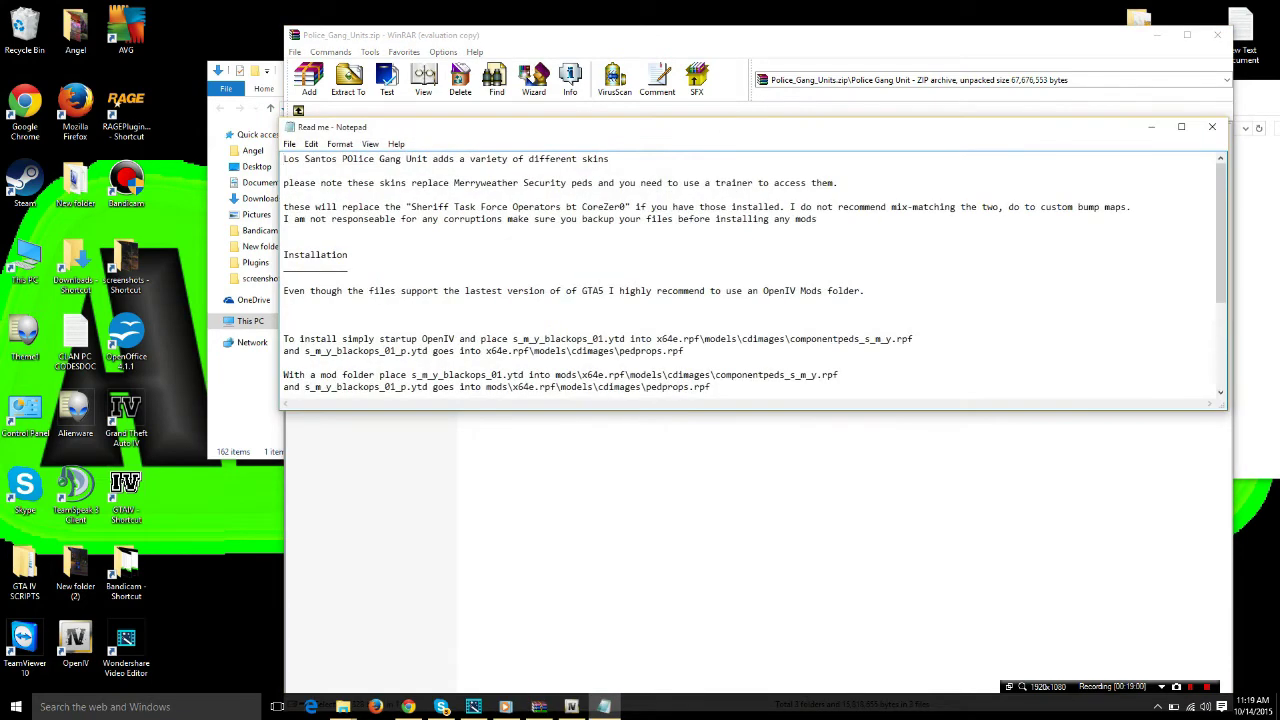
{"action": "left_click", "coordinate": [571, 706]}
{"action": "left_click_drag", "start_coordinate": [480, 127], "coordinate": [254, 110]}
{"action": "left_click_drag", "start_coordinate": [1030, 106], "coordinate": [1077, 194]}
{"action": "left_click_drag", "start_coordinate": [500, 110], "coordinate": [442, 100]}
{"action": "left_click_drag", "start_coordinate": [542, 100], "coordinate": [541, 100]}
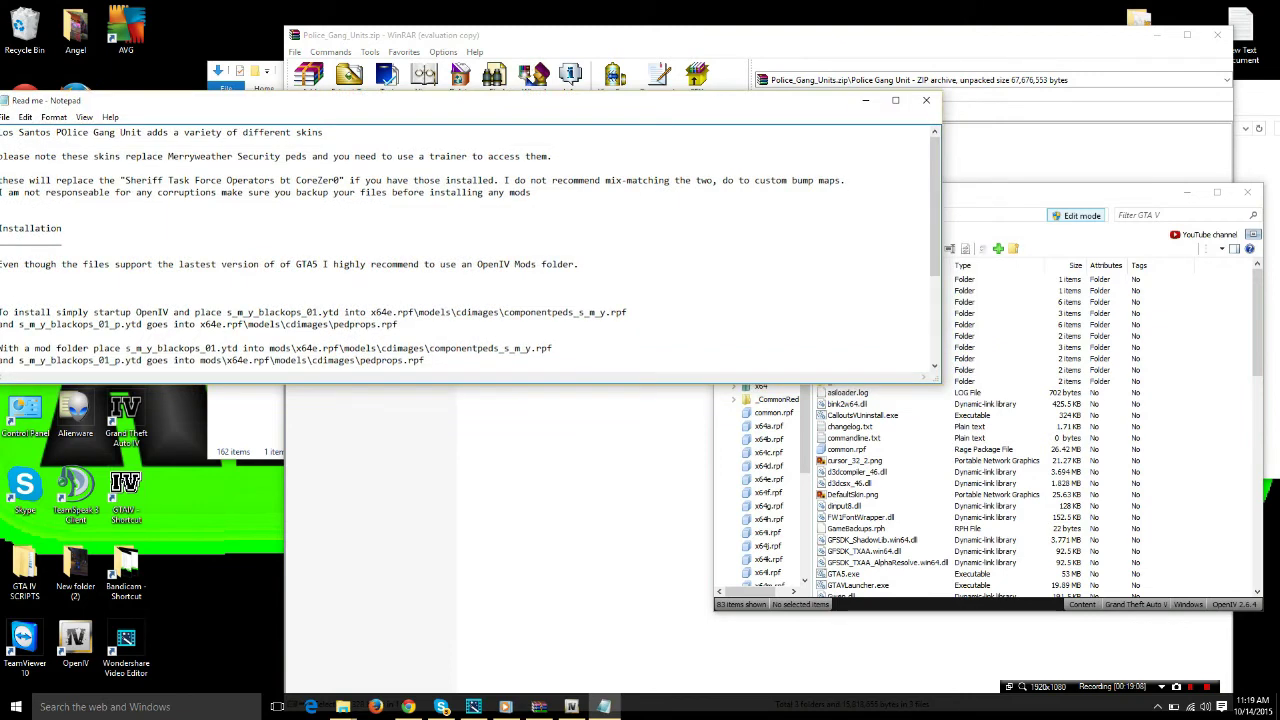
{"action": "left_click_drag", "start_coordinate": [93, 312], "coordinate": [248, 312]}
{"action": "left_click_drag", "start_coordinate": [340, 312], "coordinate": [227, 312]}
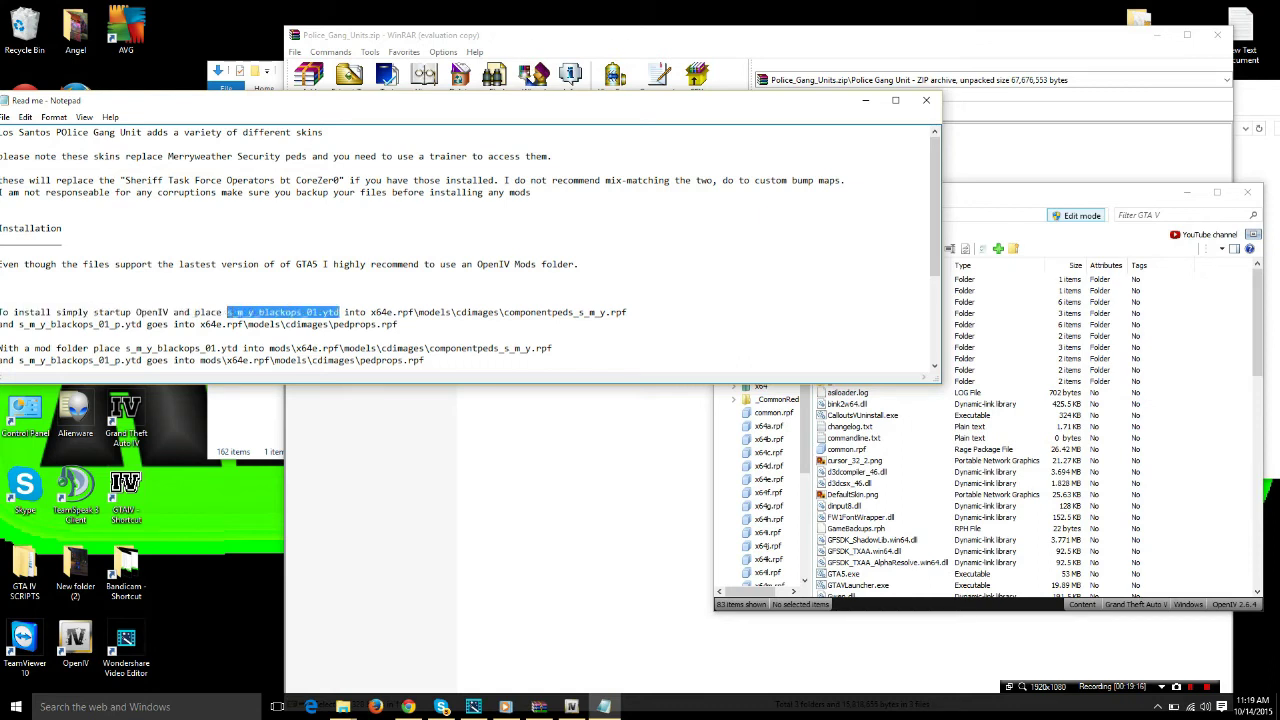
Step: In OpenIV, open componentpeds_s_m_y.rpf inside x64e.rpf\models\cdimages
{"action": "left_click", "coordinate": [1000, 195]}
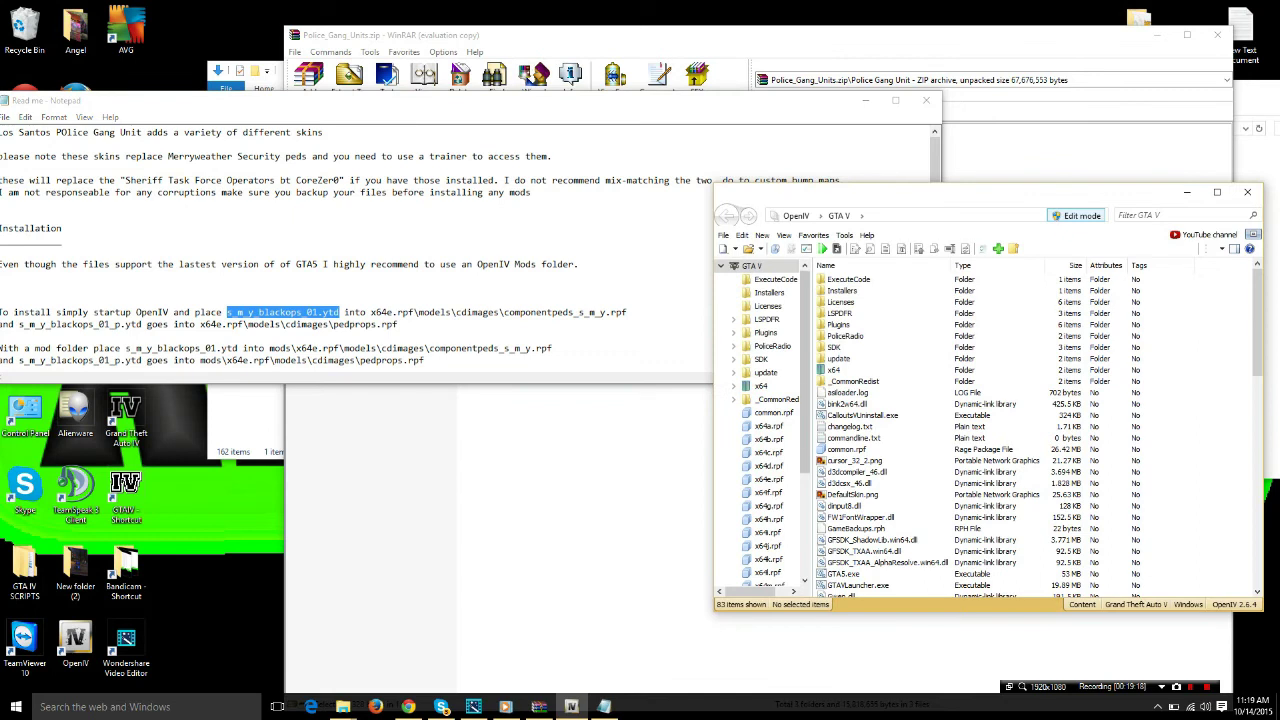
{"action": "left_click", "coordinate": [768, 479]}
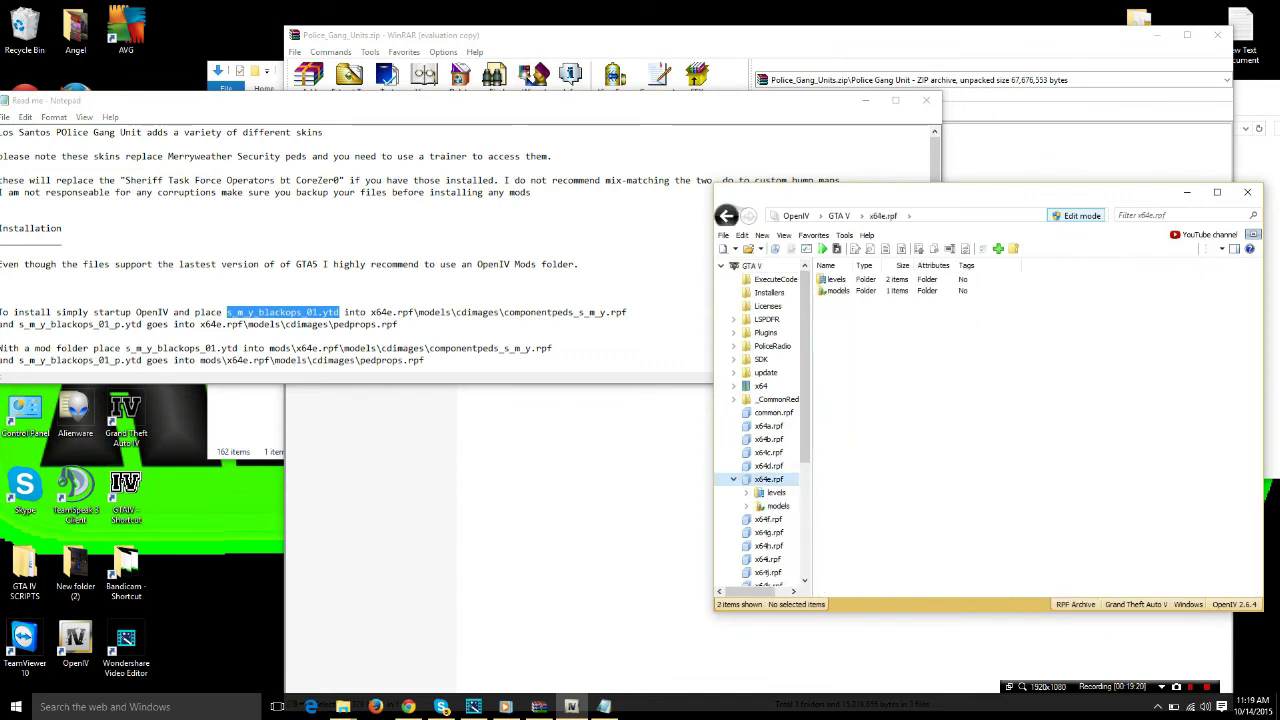
{"action": "double_click", "coordinate": [838, 290]}
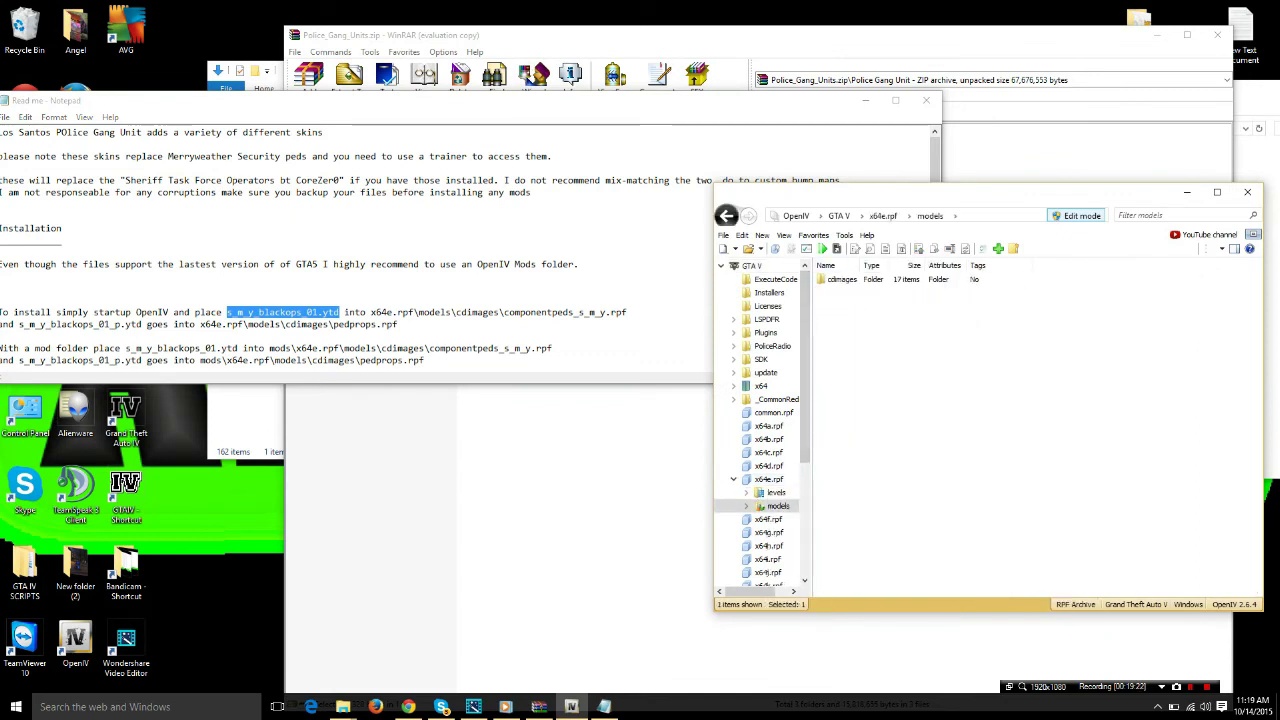
{"action": "double_click", "coordinate": [838, 279]}
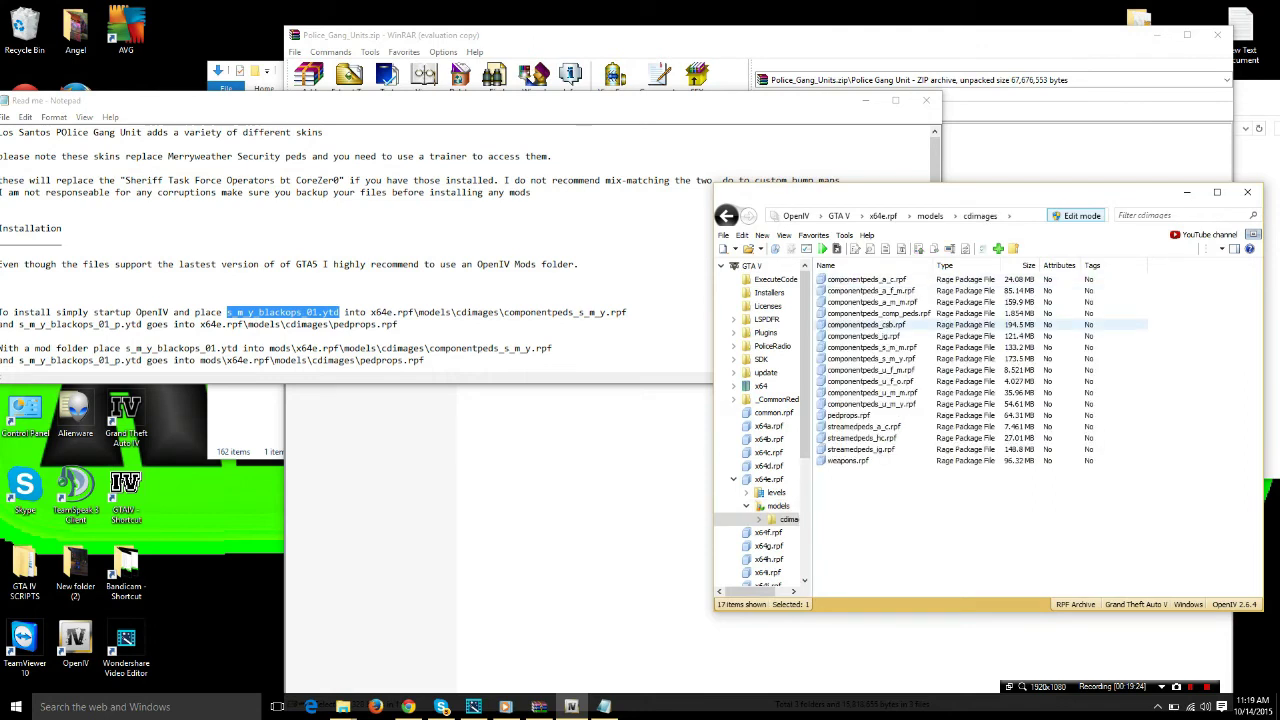
{"action": "left_click", "coordinate": [866, 336]}
{"action": "key", "text": "Down"}
{"action": "key", "text": "Down"}
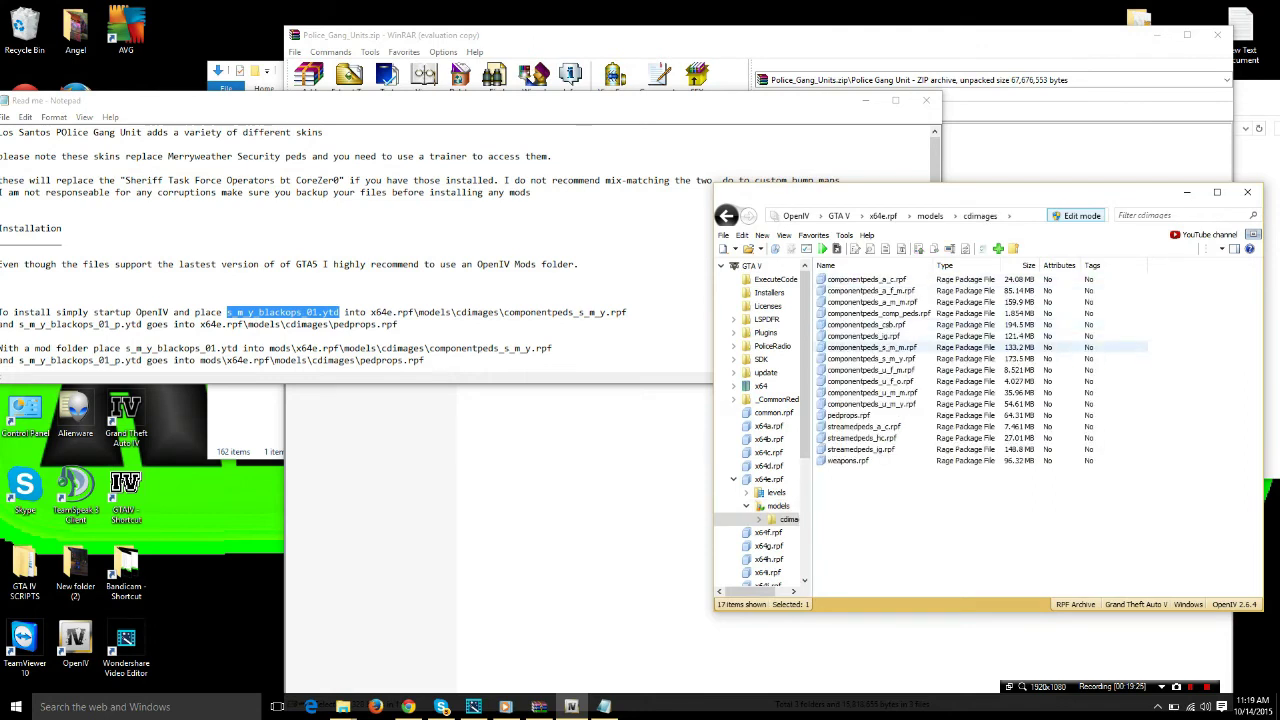
{"action": "left_click", "coordinate": [870, 358]}
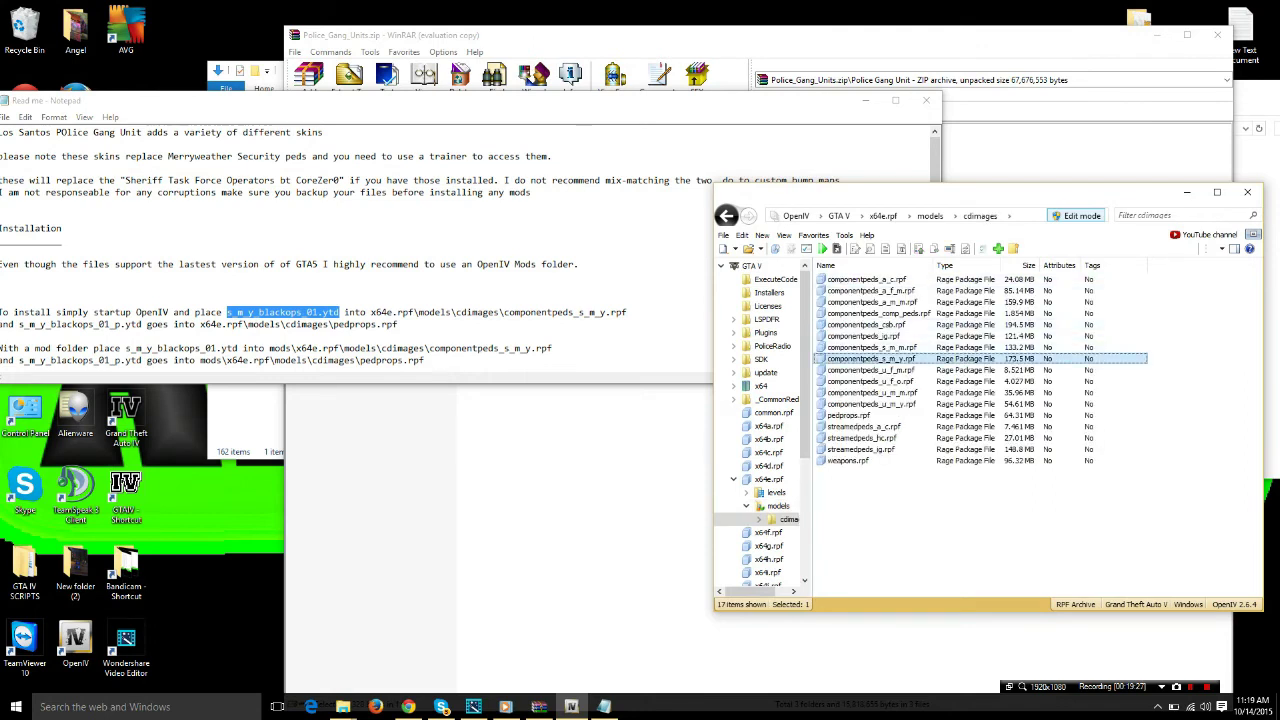
{"action": "key", "text": "Return"}
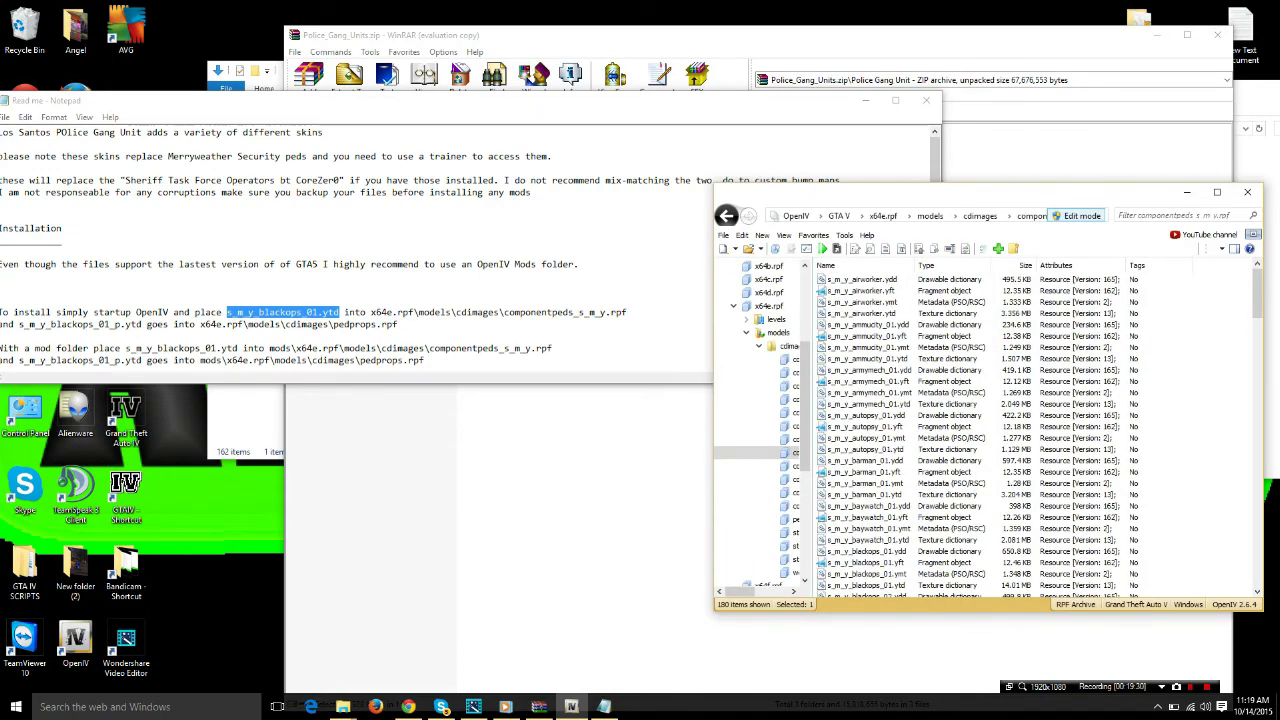
Step: Move the readme off the archive's file list, select s_m_y_blackops_01.ytd in WinRAR, and return to OpenIV
{"action": "left_click_drag", "start_coordinate": [450, 100], "coordinate": [602, 394]}
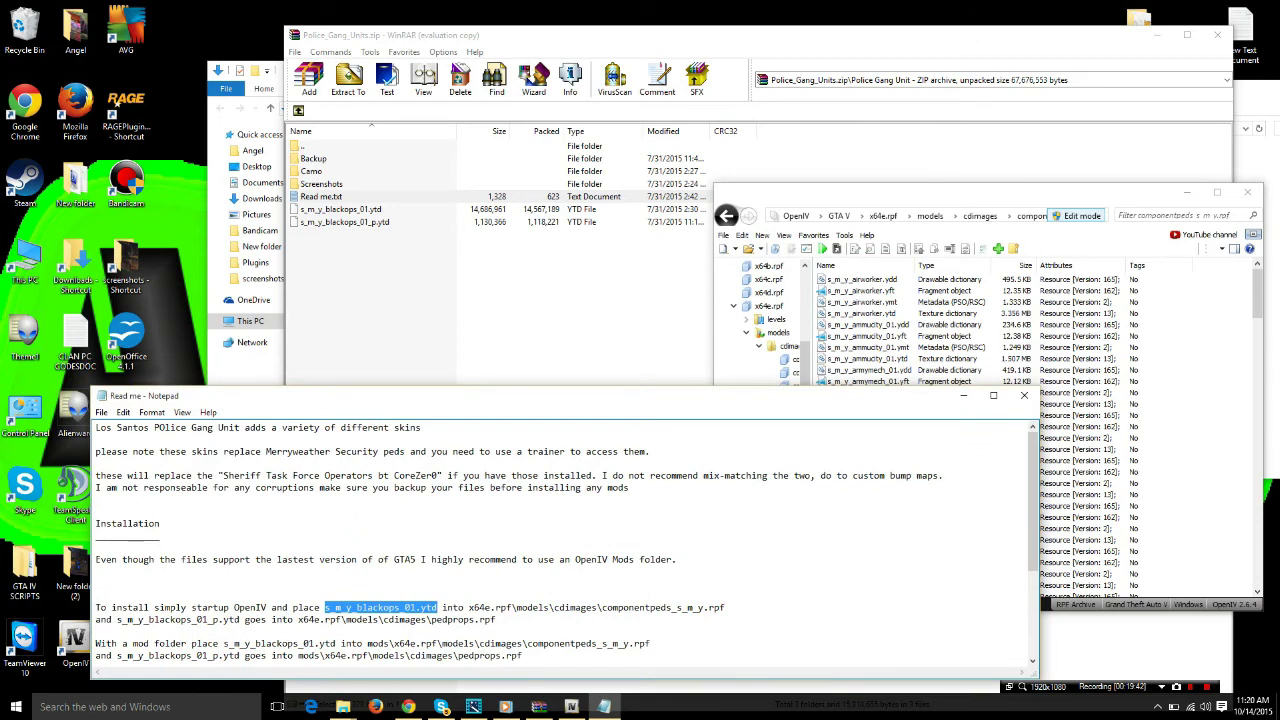
{"action": "left_click", "coordinate": [341, 209]}
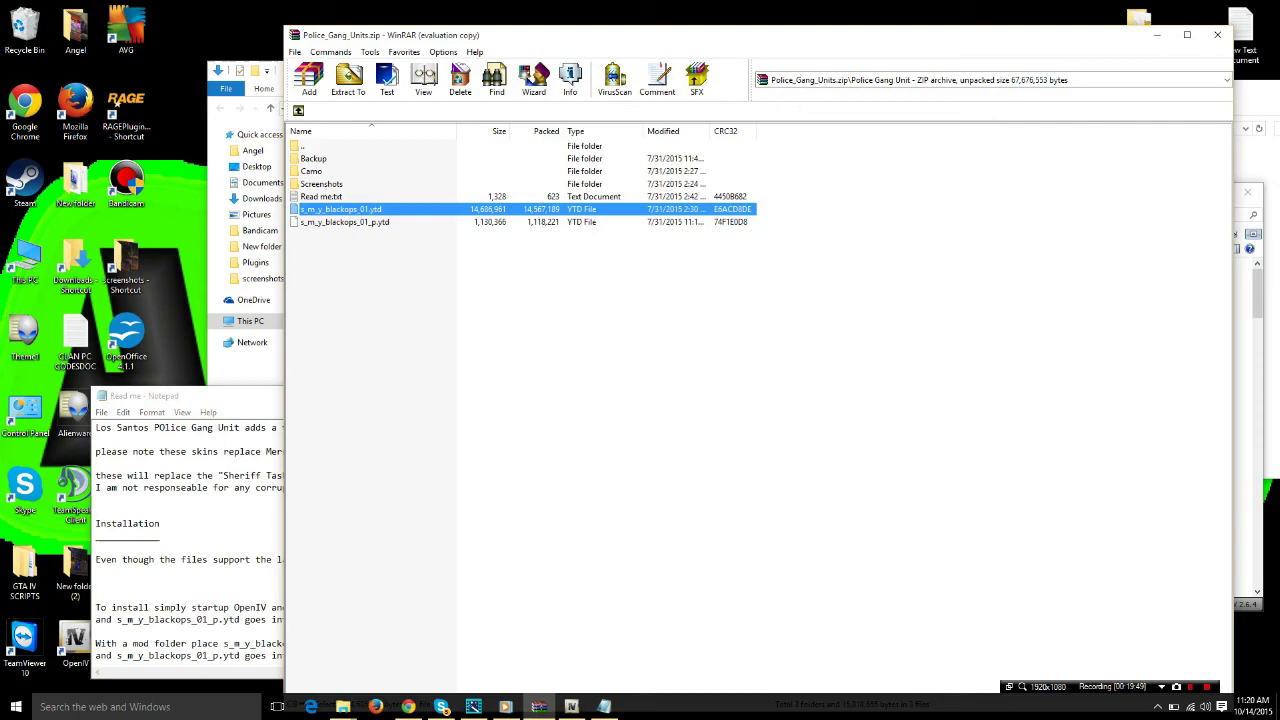
{"action": "key", "text": "alt+Tab"}
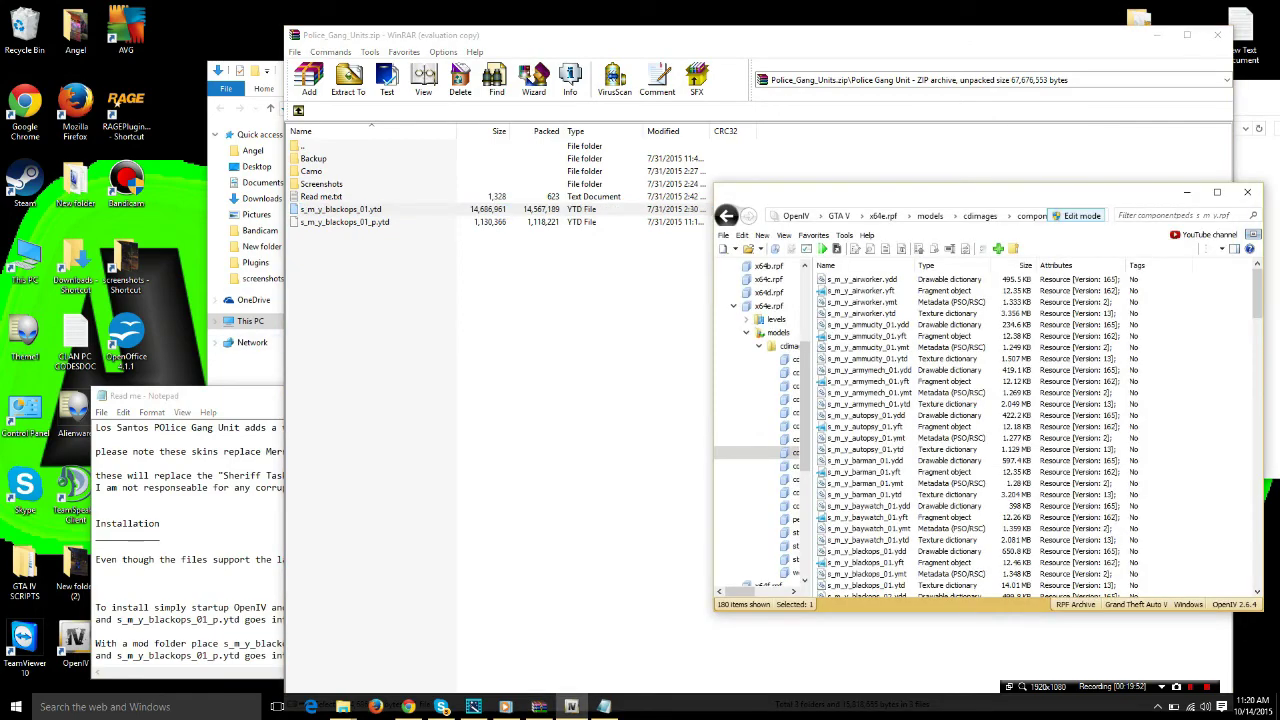
Step: Rearrange the readme and OpenIV windows so the installation paths and the game's file list are both readable
{"action": "left_click_drag", "start_coordinate": [200, 396], "coordinate": [71, 197]}
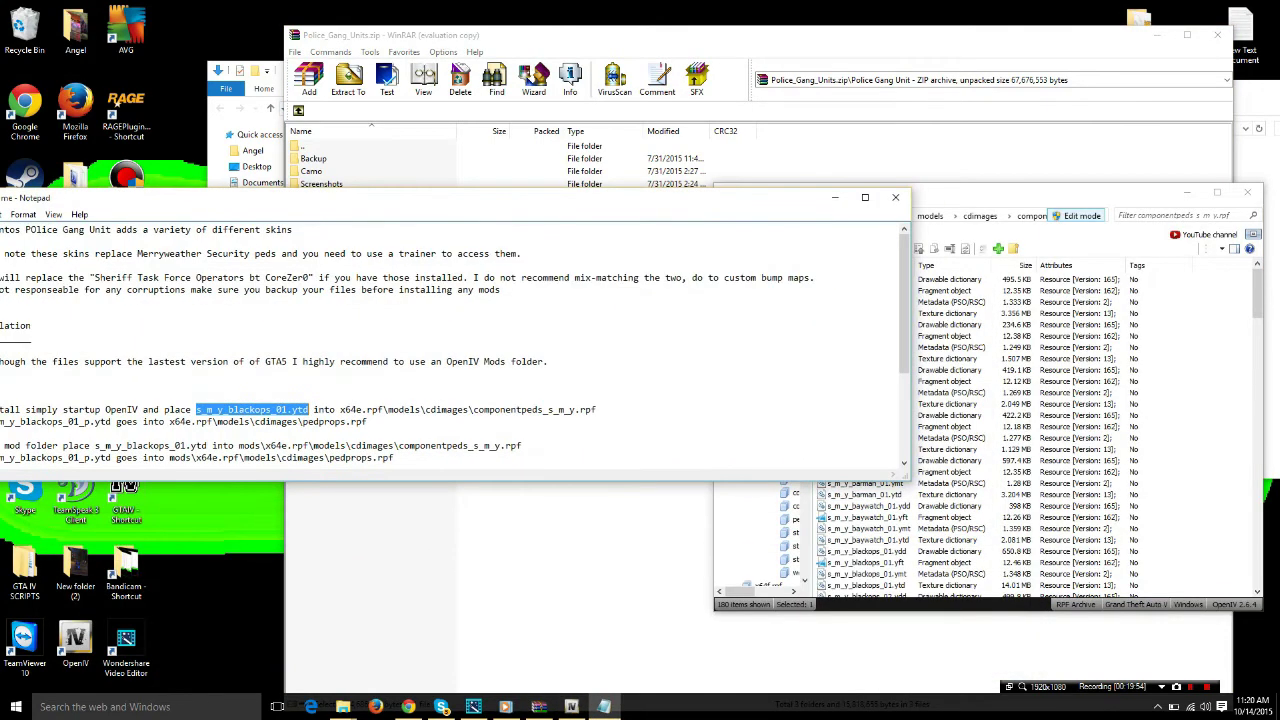
{"action": "left_click_drag", "start_coordinate": [944, 192], "coordinate": [965, 184]}
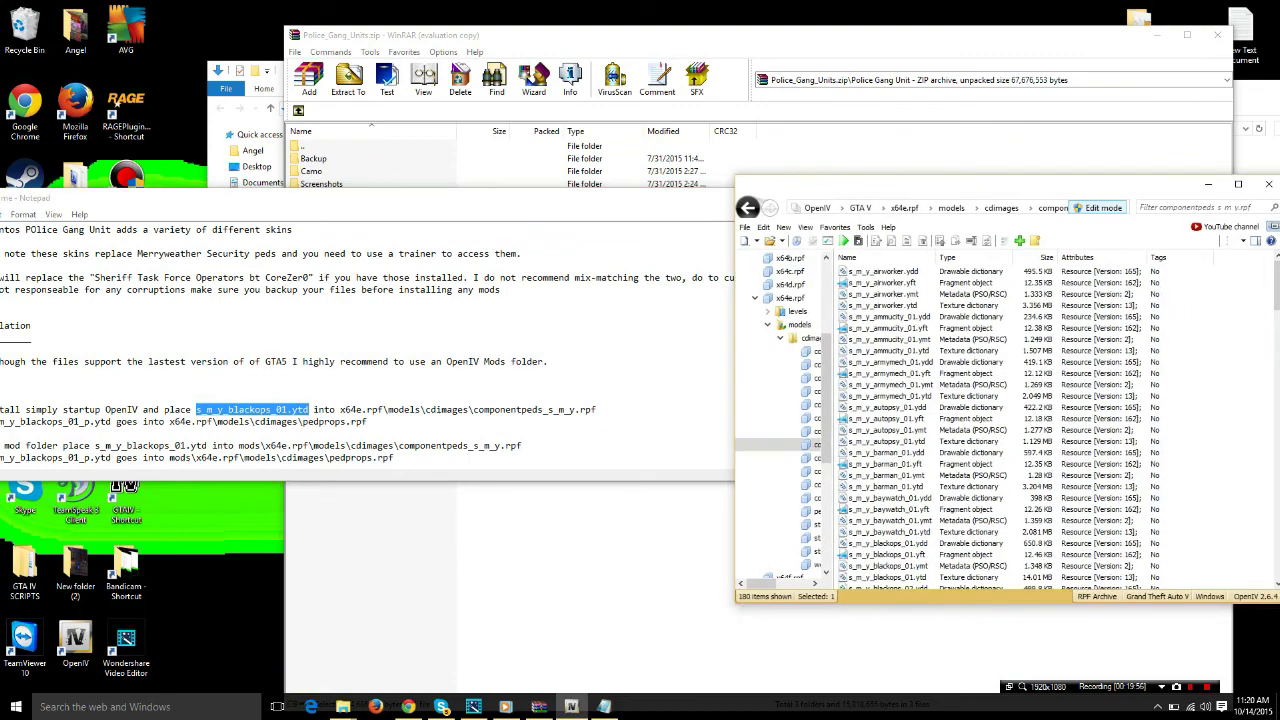
{"action": "double_click", "coordinate": [965, 184]}
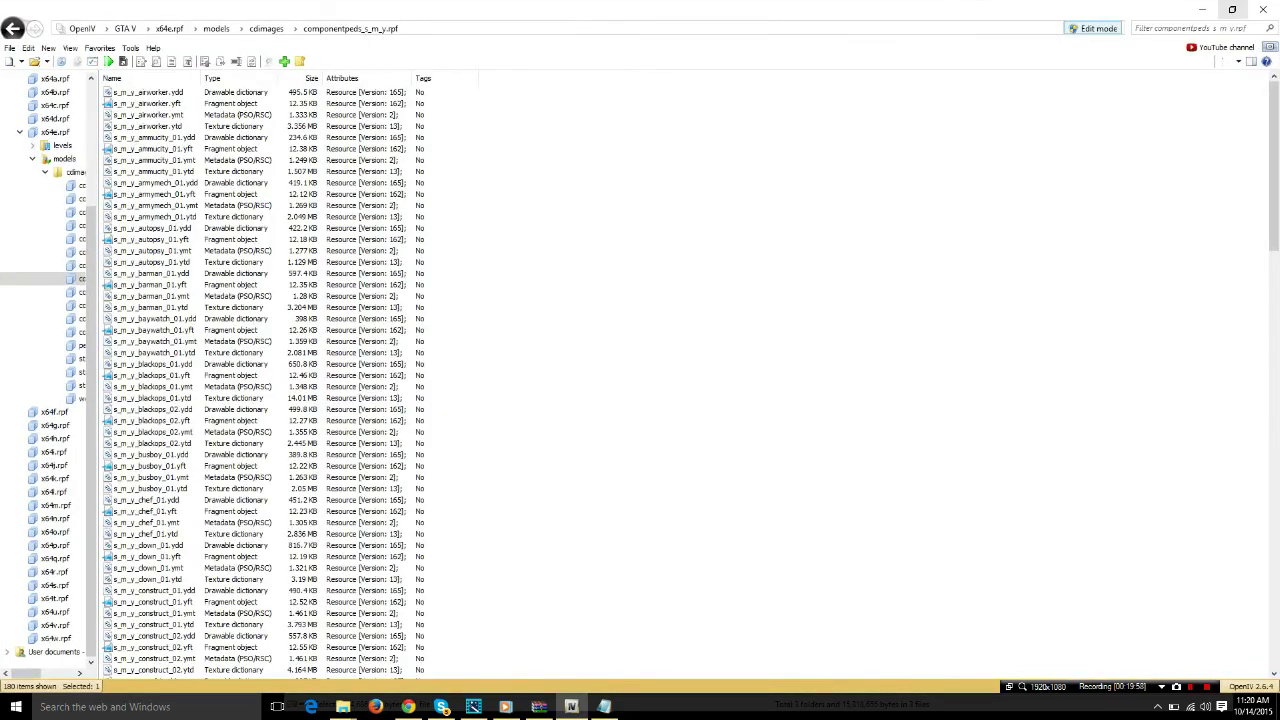
{"action": "left_click", "coordinate": [1231, 11]}
{"action": "left_click", "coordinate": [600, 197]}
{"action": "left_click_drag", "start_coordinate": [600, 197], "coordinate": [635, 52]}
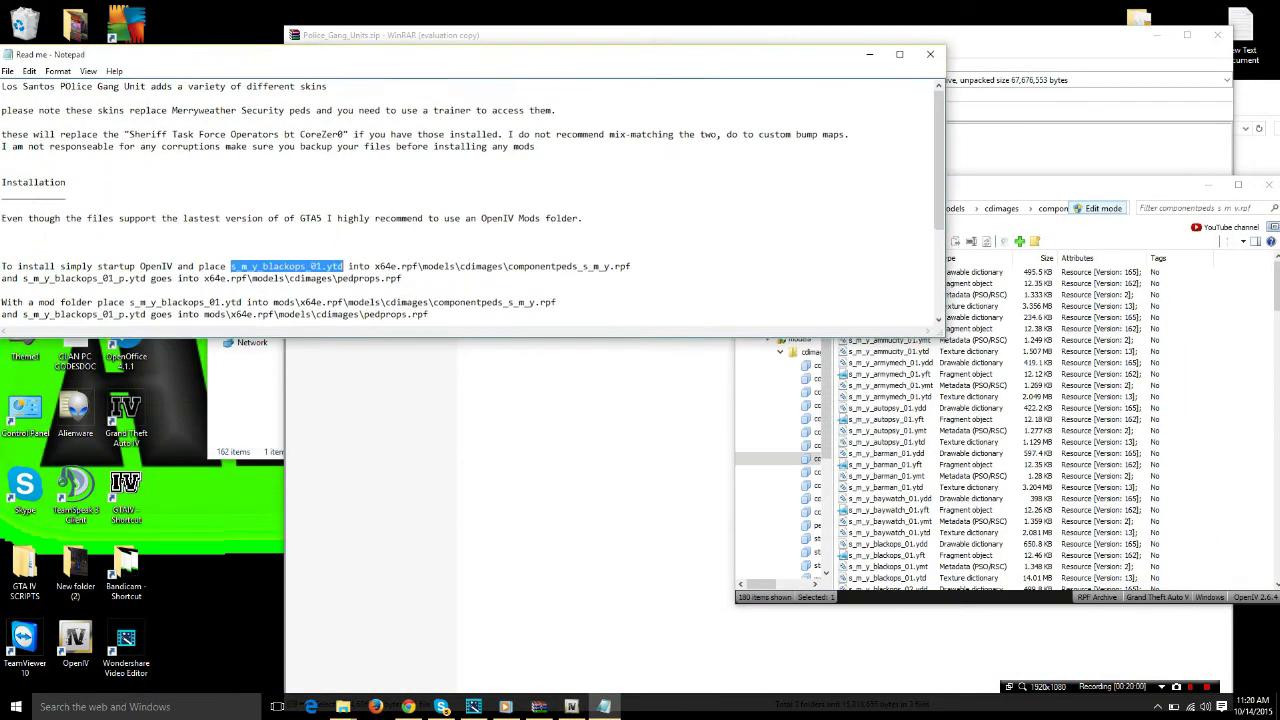
{"action": "left_click_drag", "start_coordinate": [970, 185], "coordinate": [913, 157]}
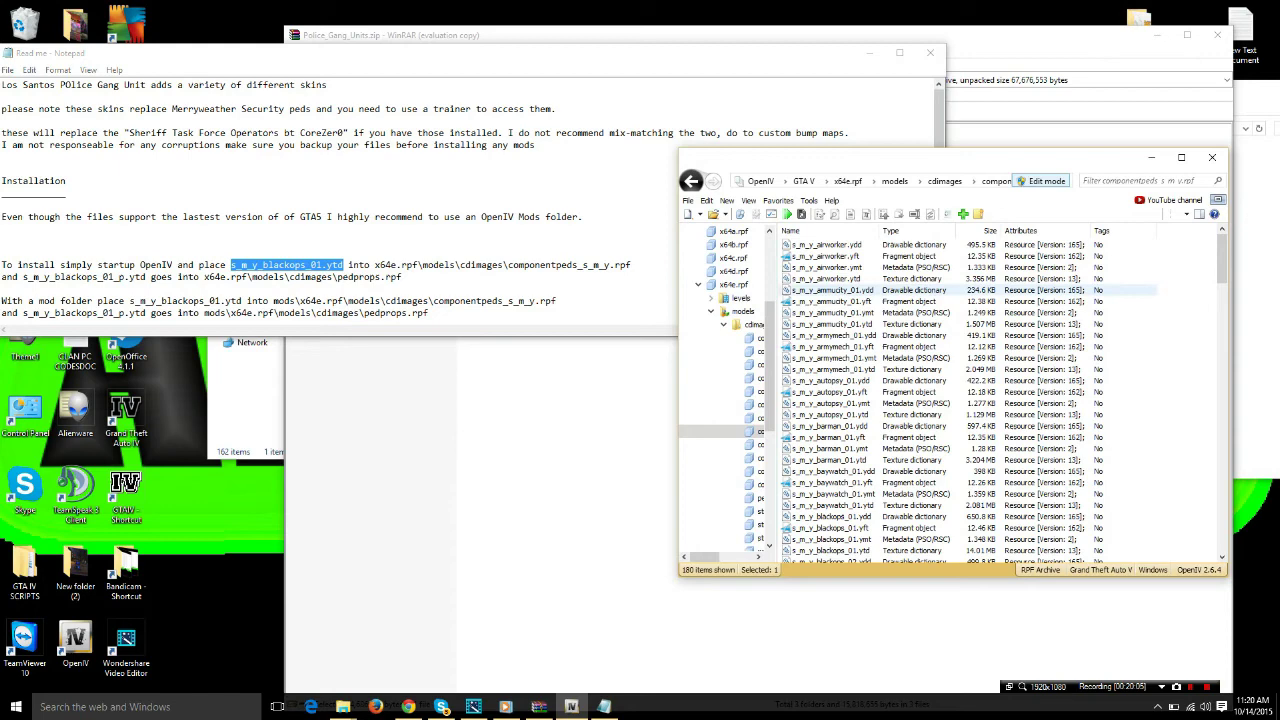
Step: Open pedprops.rpf inside x64e.rpf\models\cdimages in OpenIV and close the readme
{"action": "left_click", "coordinate": [690, 181]}
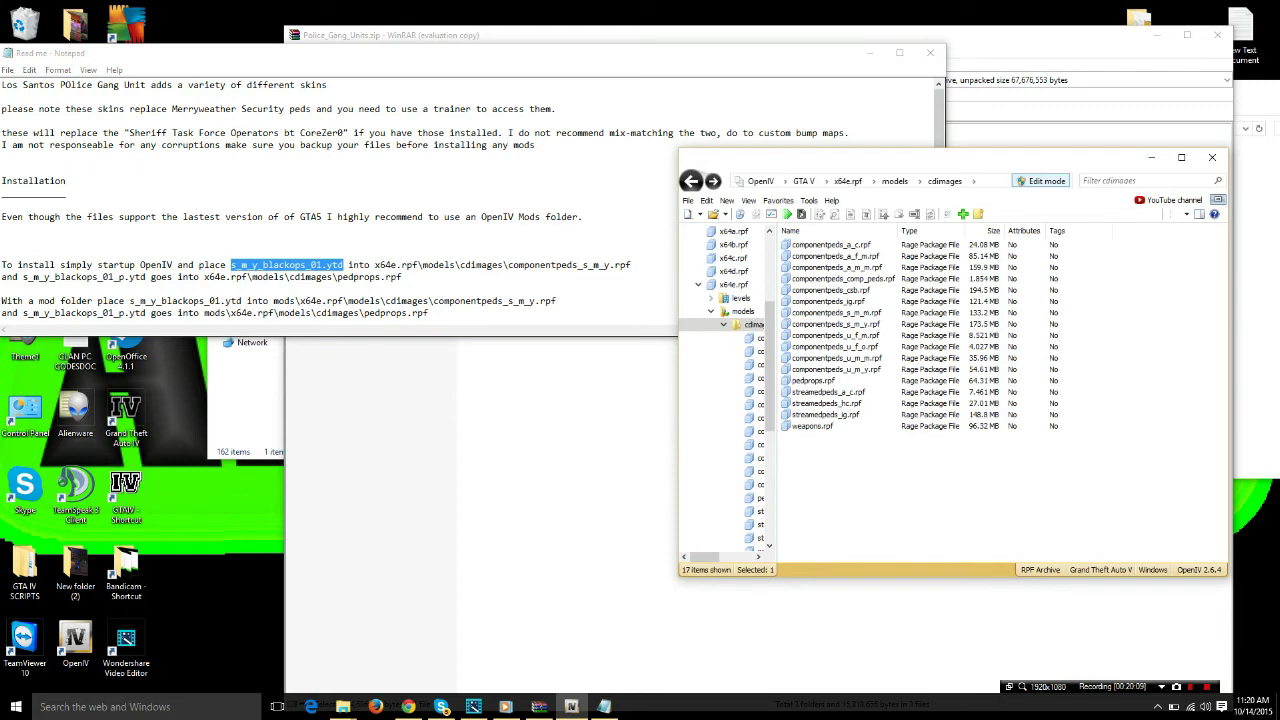
{"action": "left_click", "coordinate": [804, 181]}
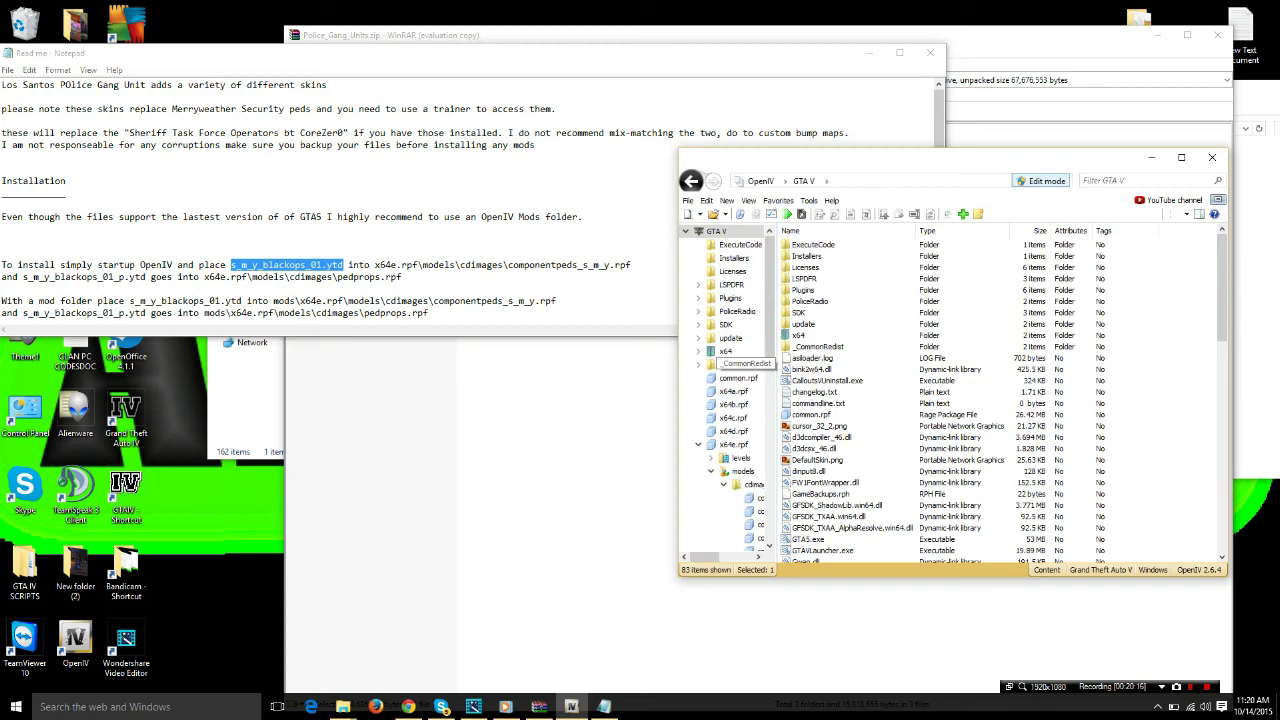
{"action": "left_click", "coordinate": [742, 471]}
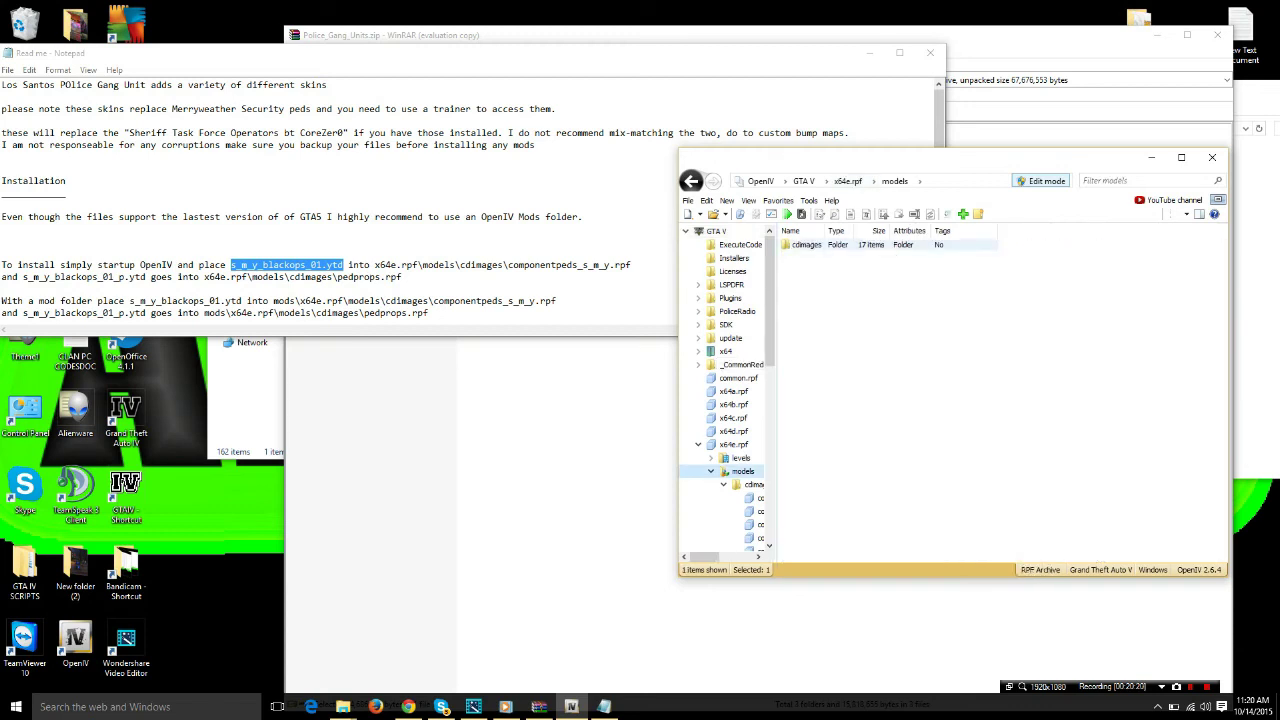
{"action": "double_click", "coordinate": [806, 244]}
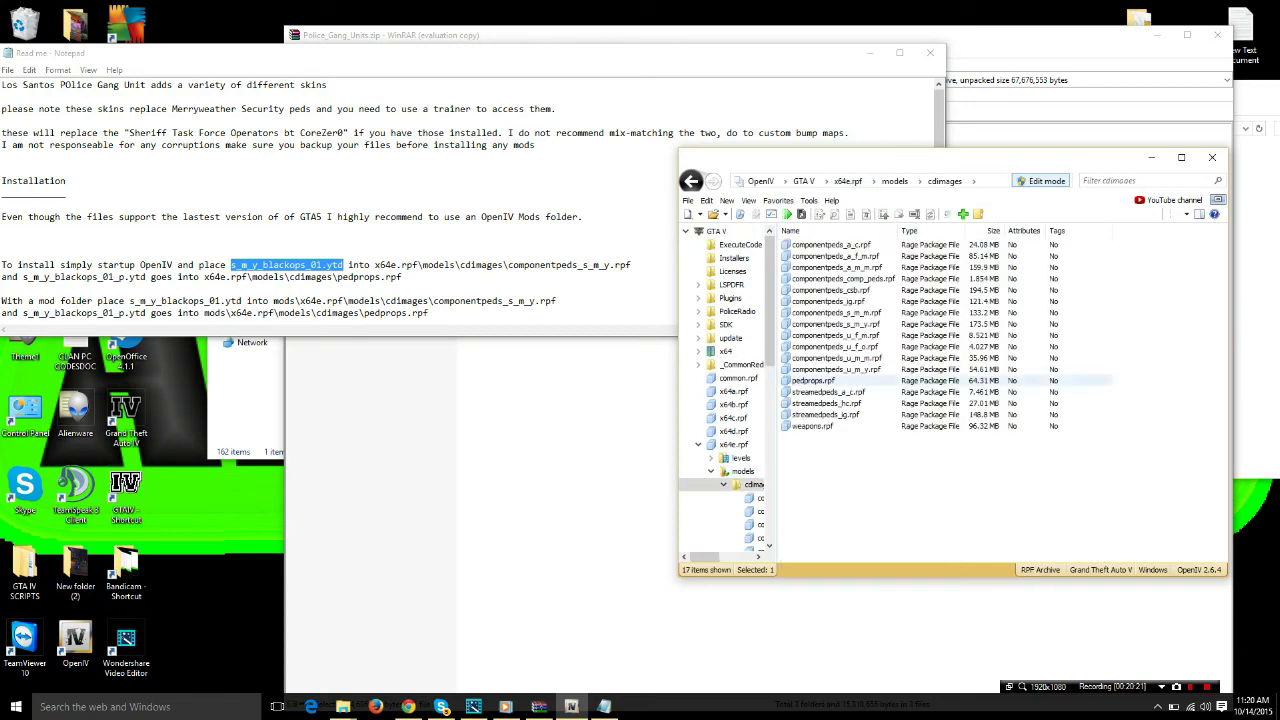
{"action": "double_click", "coordinate": [812, 380]}
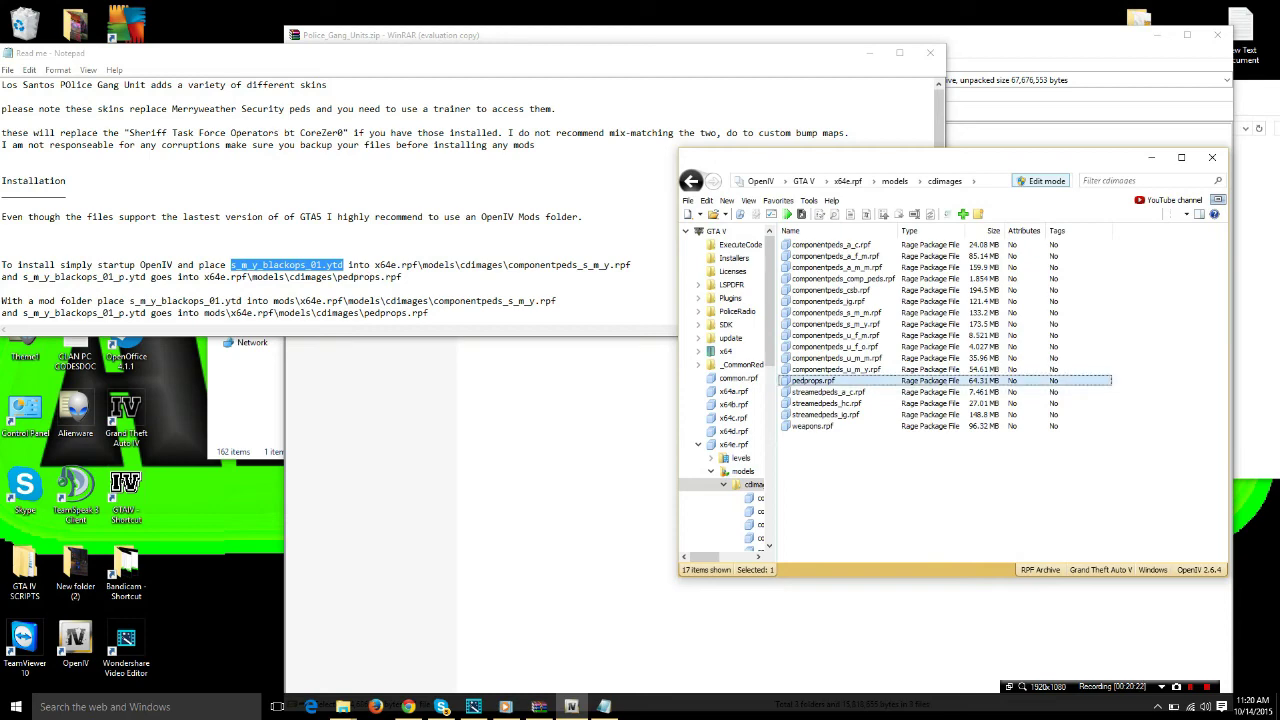
{"action": "left_click_drag", "start_coordinate": [640, 53], "coordinate": [518, 109]}
{"action": "left_click", "coordinate": [810, 108]}
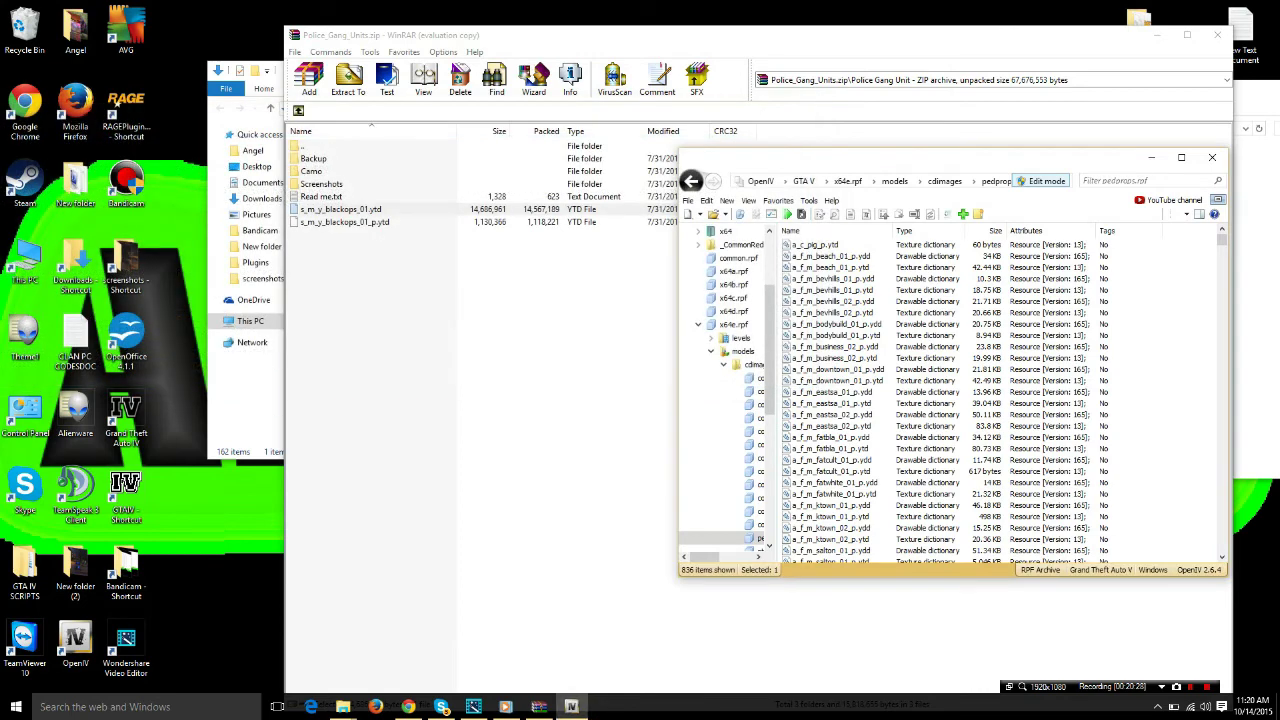
Step: Select s_m_y_blackops_01_p.ytd in the WinRAR archive, return to OpenIV, and briefly view the GTA V scripts page in Chrome
{"action": "left_click", "coordinate": [344, 222]}
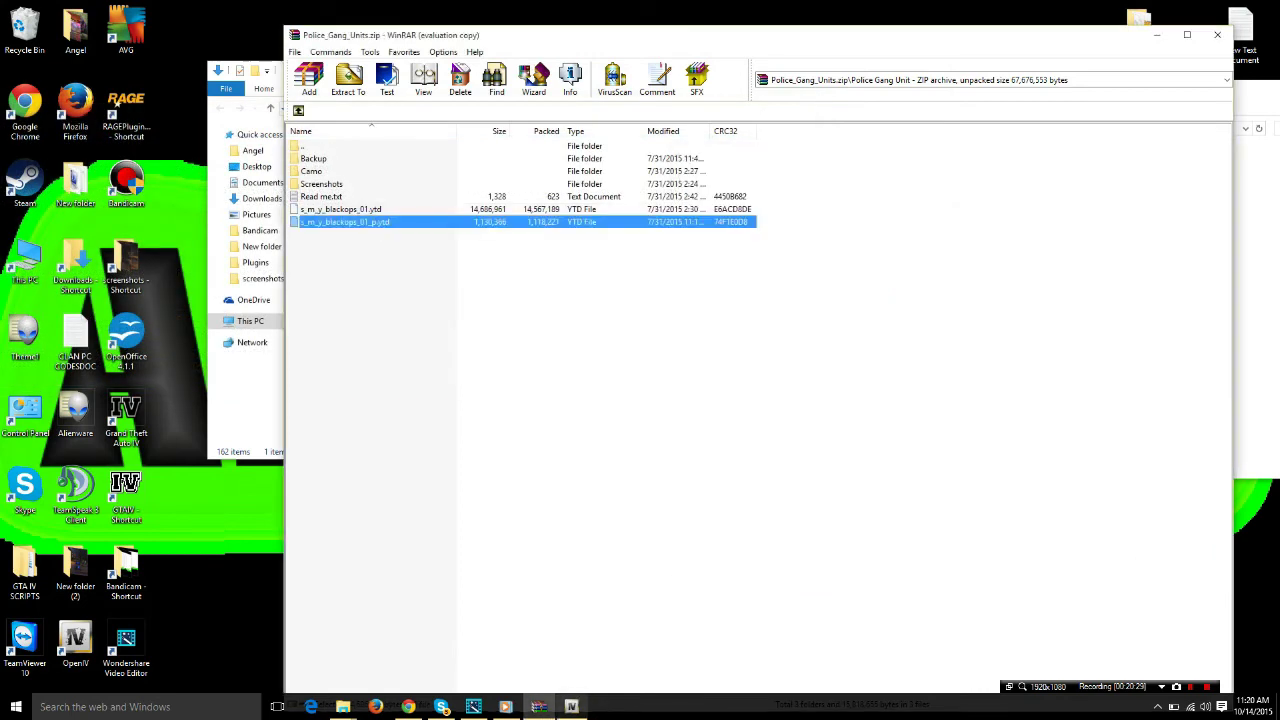
{"action": "left_click", "coordinate": [571, 706]}
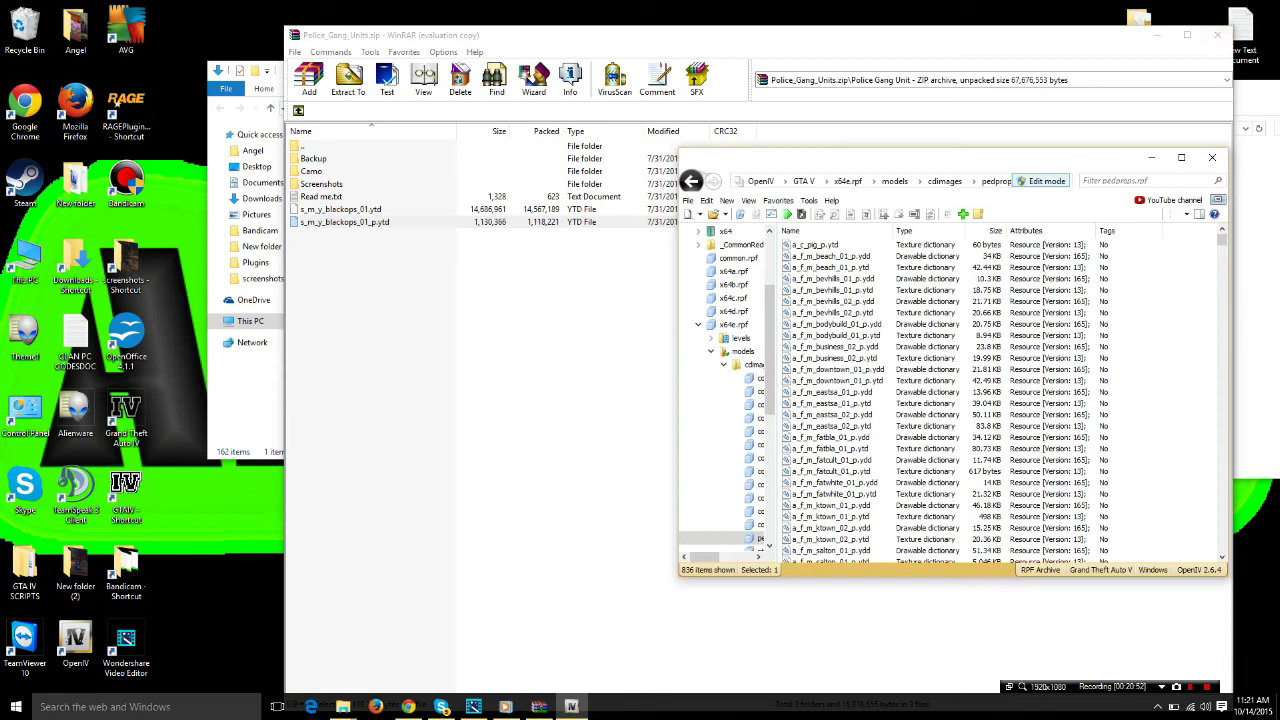
{"action": "left_click", "coordinate": [408, 706]}
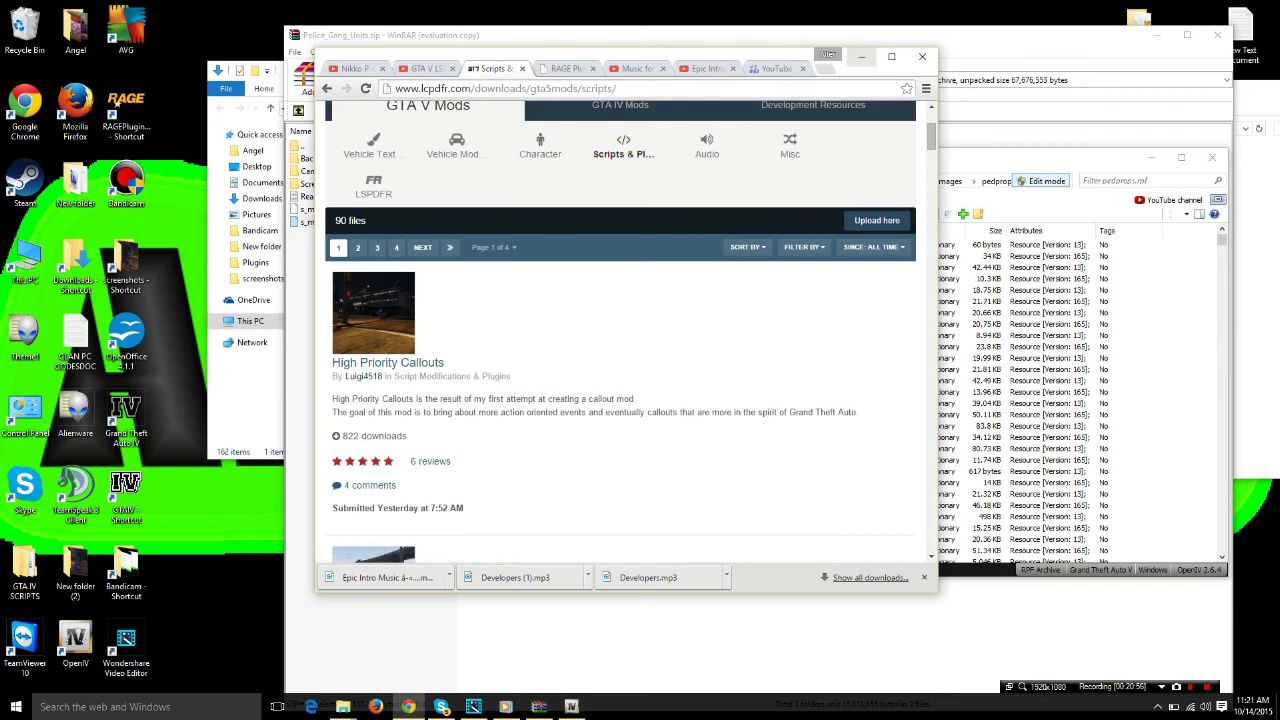
{"action": "left_click", "coordinate": [861, 57]}
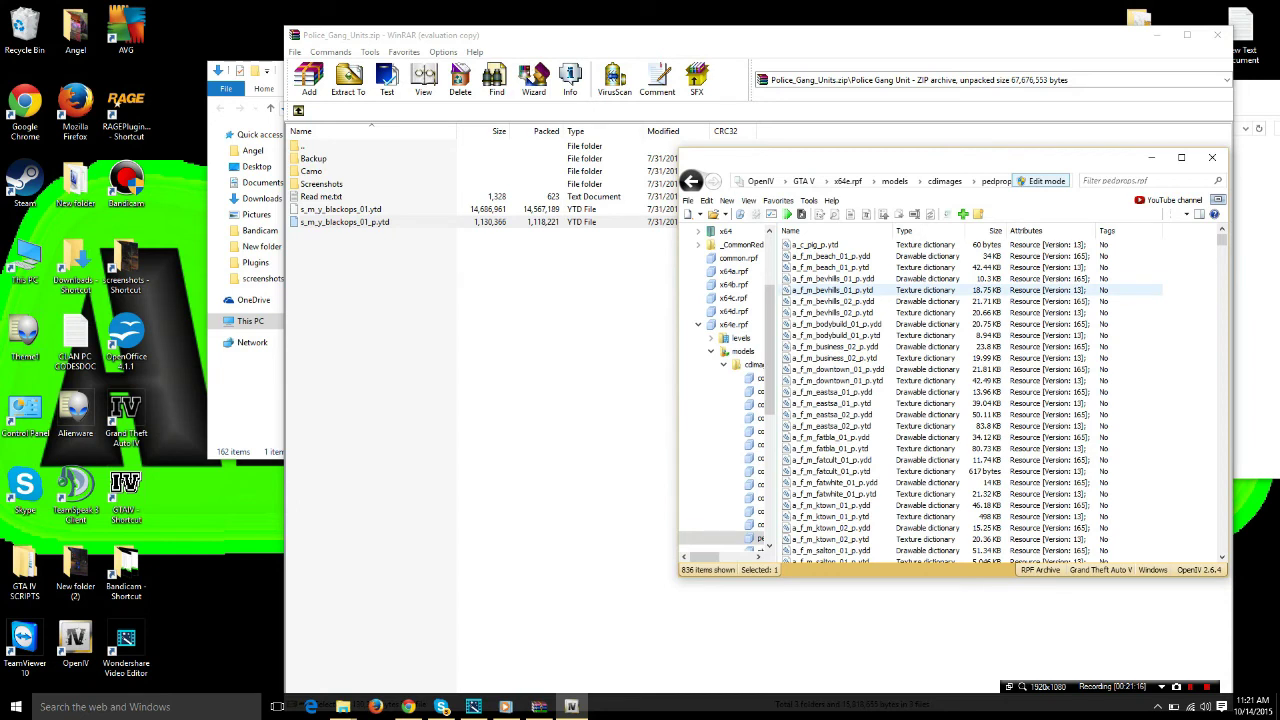
Step: Open x64v.rpf in OpenIV and highlight Read me.txt and s_m_y_blackops_01.ytd in the Police_Gang_Units archive, clearing the selection
{"action": "scroll", "coordinate": [725, 390], "scroll_direction": "down", "scroll_amount": 10}
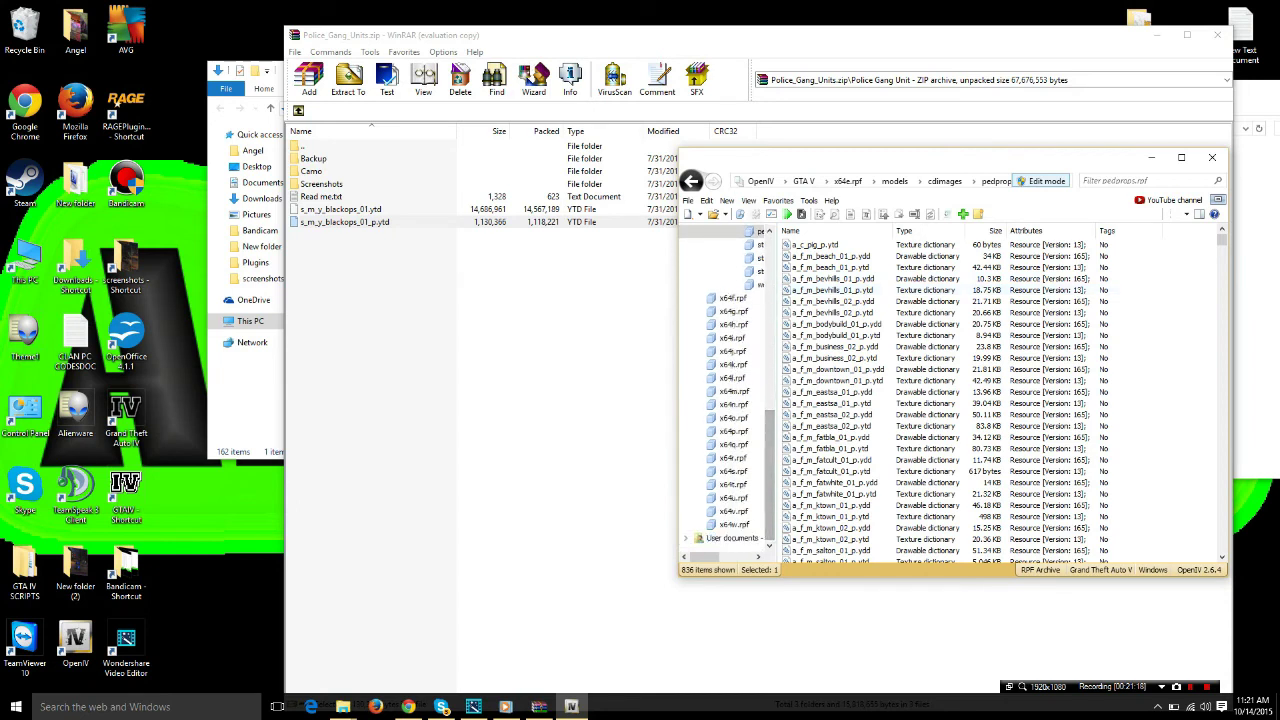
{"action": "left_click", "coordinate": [733, 511]}
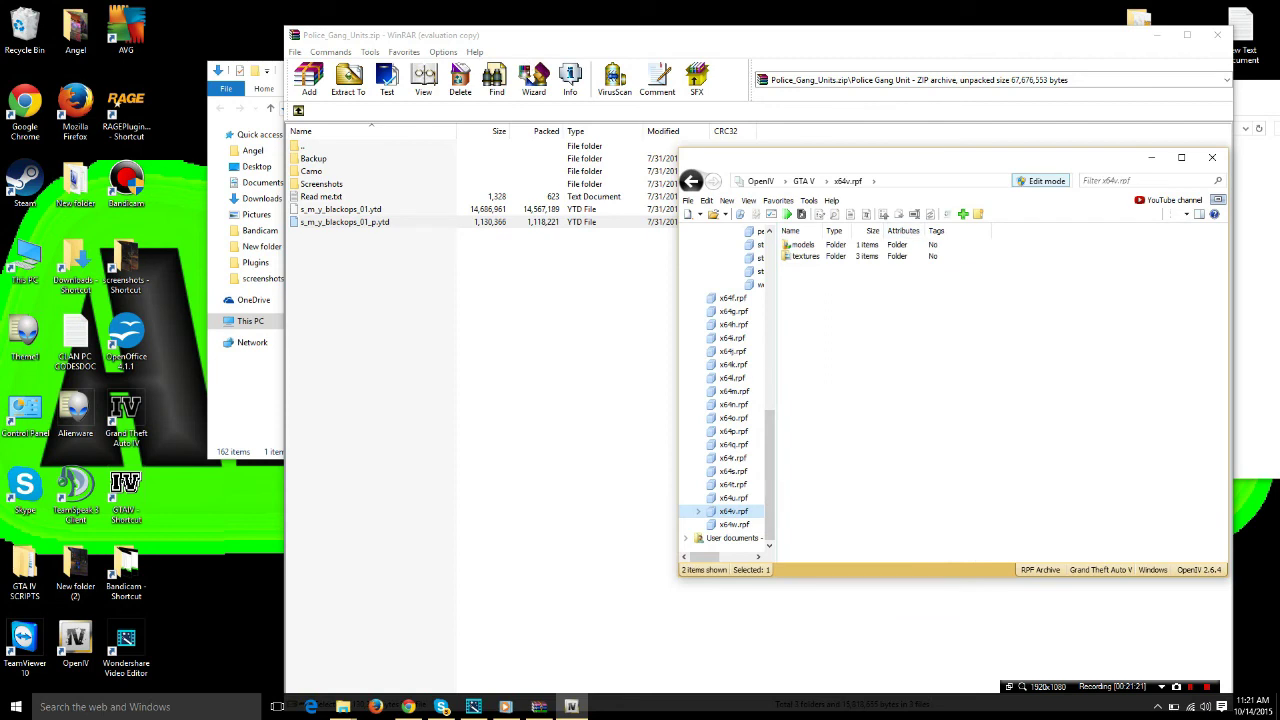
{"action": "left_click", "coordinate": [321, 183]}
{"action": "left_click", "coordinate": [340, 209]}
{"action": "left_click", "coordinate": [321, 196]}
{"action": "left_click_drag", "start_coordinate": [903, 205], "coordinate": [757, 201]}
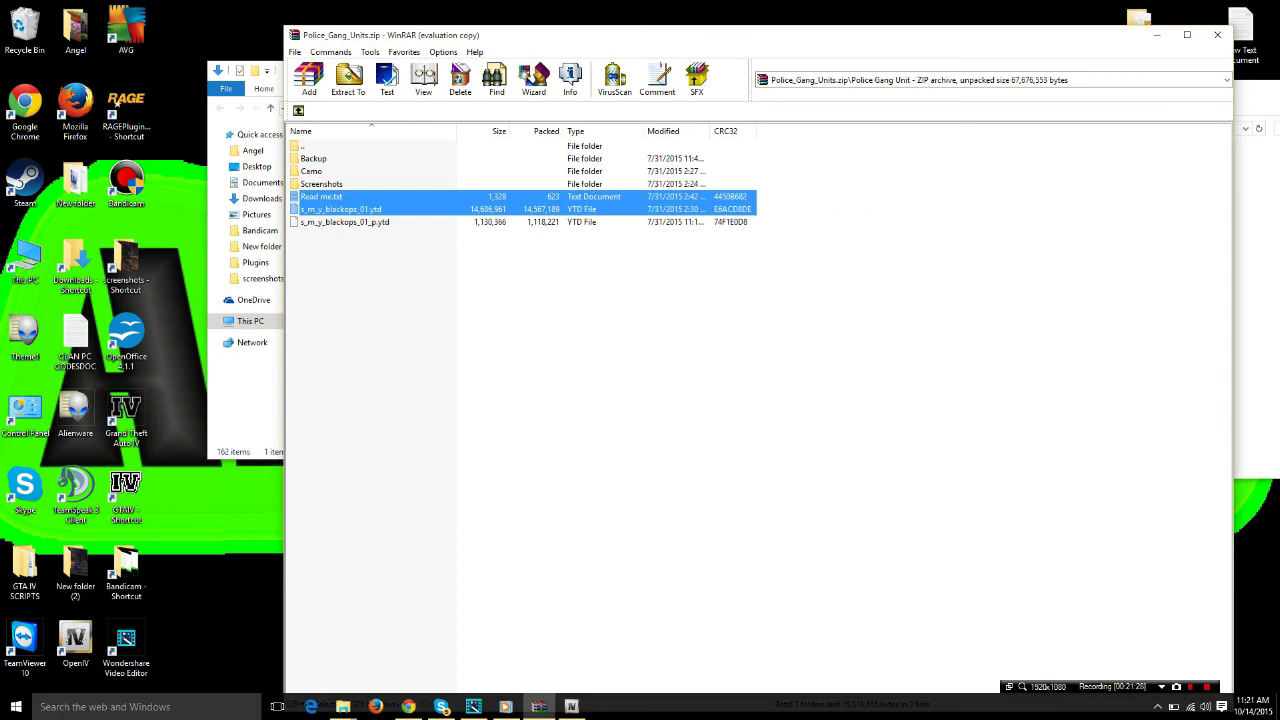
{"action": "left_click", "coordinate": [780, 203]}
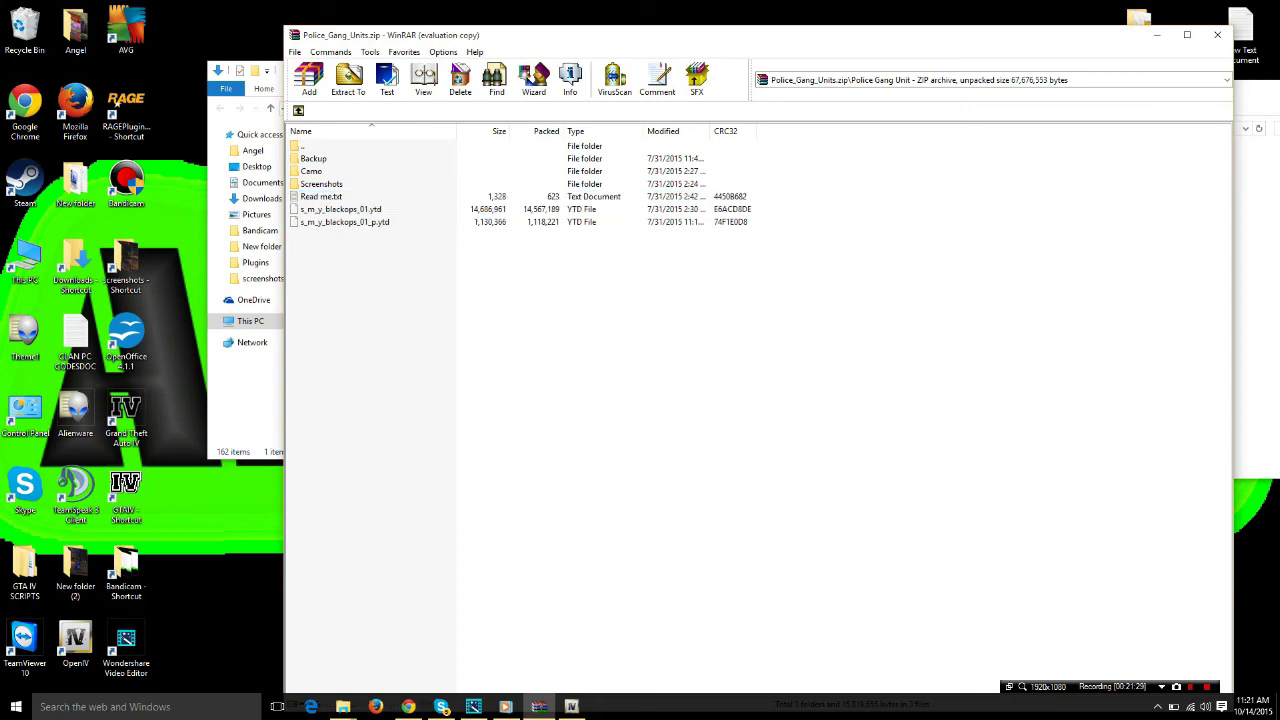
Step: Close WinRAR, OpenIV and both File Explorer windows, and delete New folder (3) from the desktop
{"action": "left_click", "coordinate": [1217, 34]}
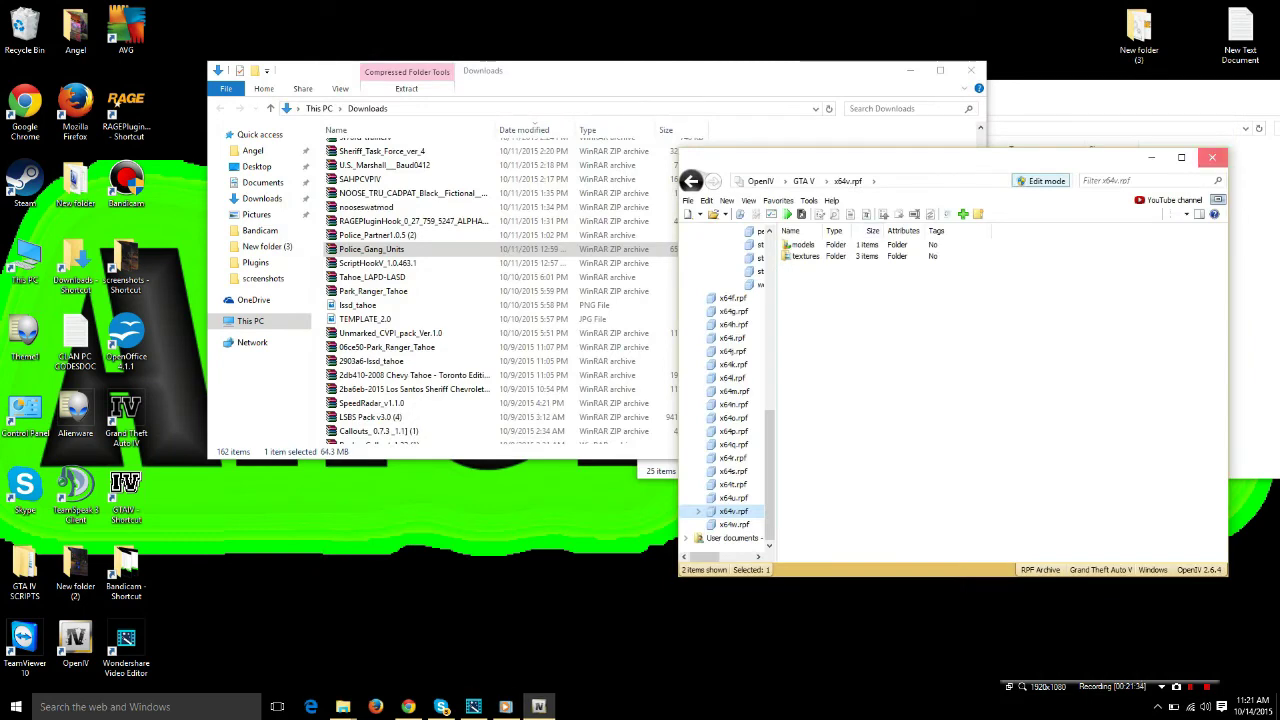
{"action": "left_click", "coordinate": [1212, 157]}
{"action": "left_click", "coordinate": [970, 70]}
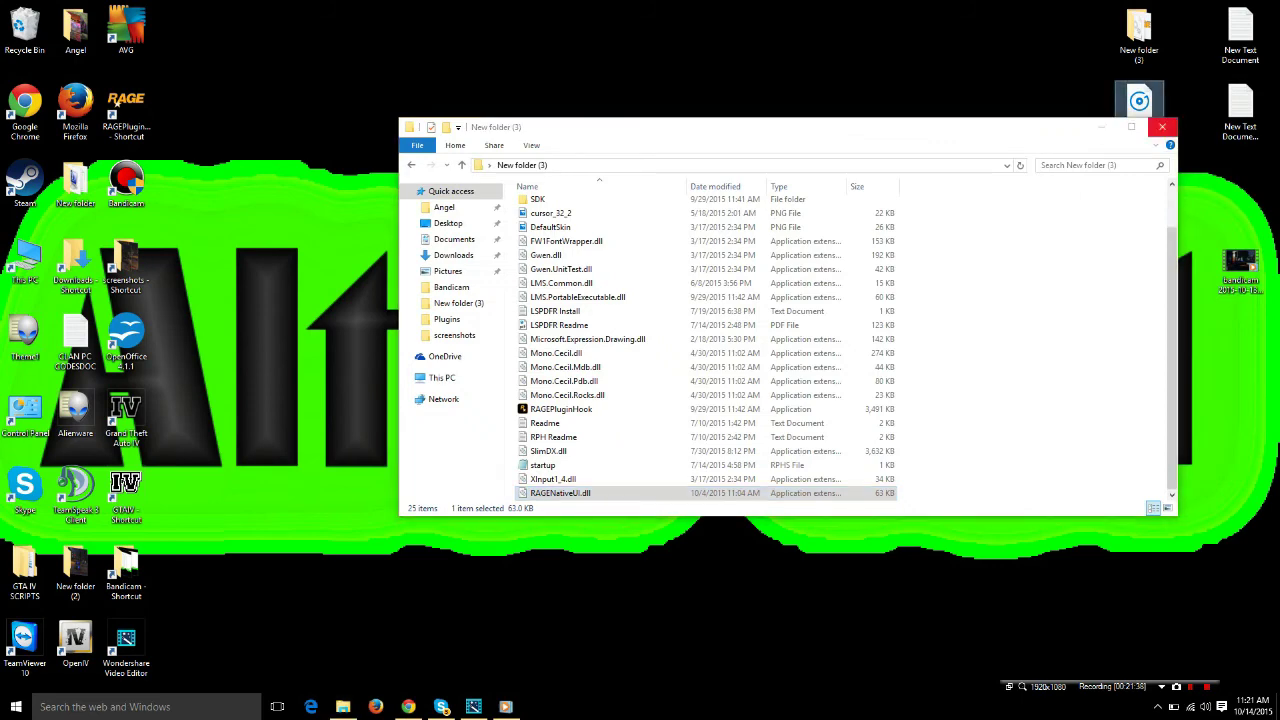
{"action": "left_click", "coordinate": [1162, 127]}
{"action": "right_click", "coordinate": [1139, 45]}
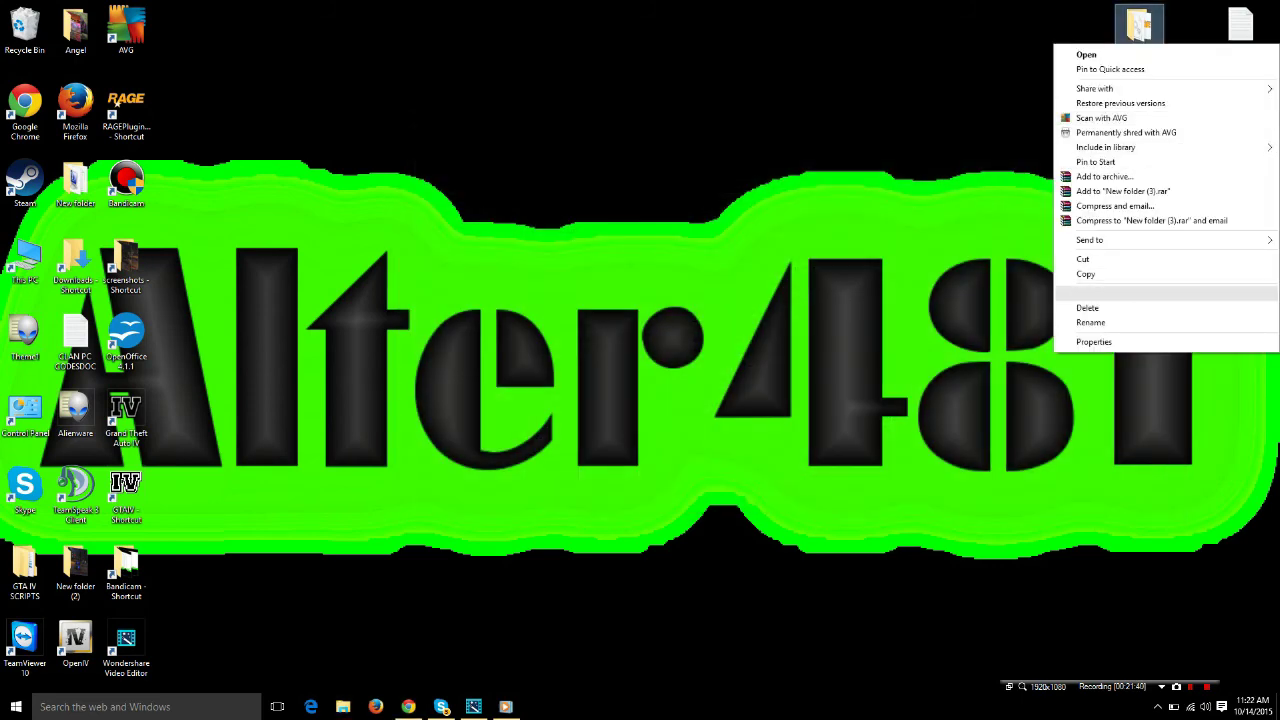
{"action": "left_click", "coordinate": [1087, 308]}
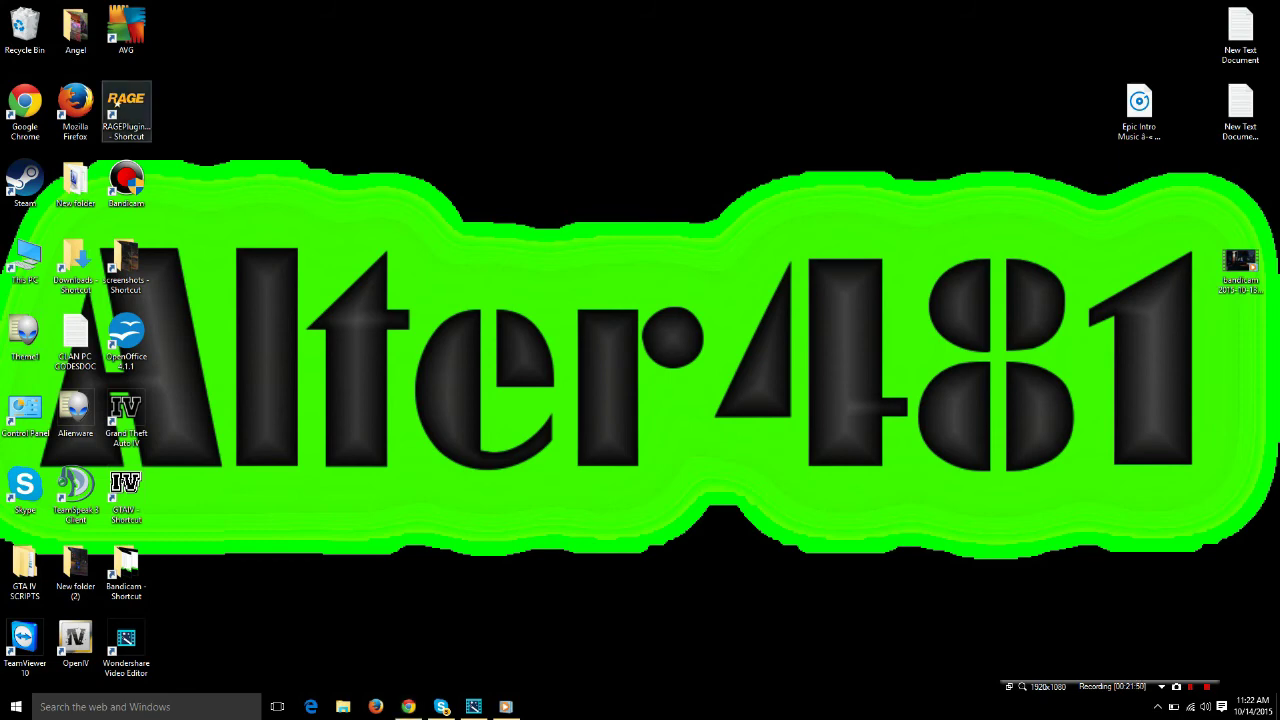
Step: View the available actions for the RAGEPluginHook desktop shortcut, including running it as administrator, without choosing any
{"action": "left_click", "coordinate": [116, 104]}
{"action": "right_click", "coordinate": [116, 104]}
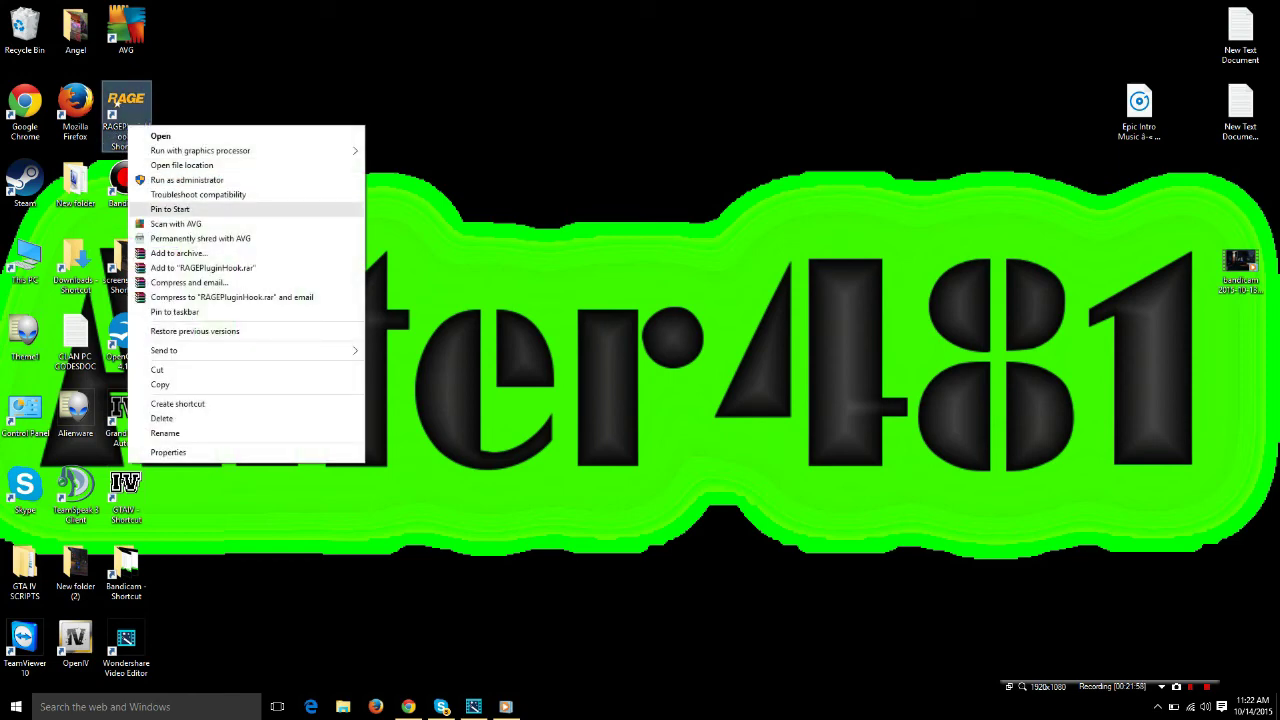
{"action": "key", "text": "Escape"}
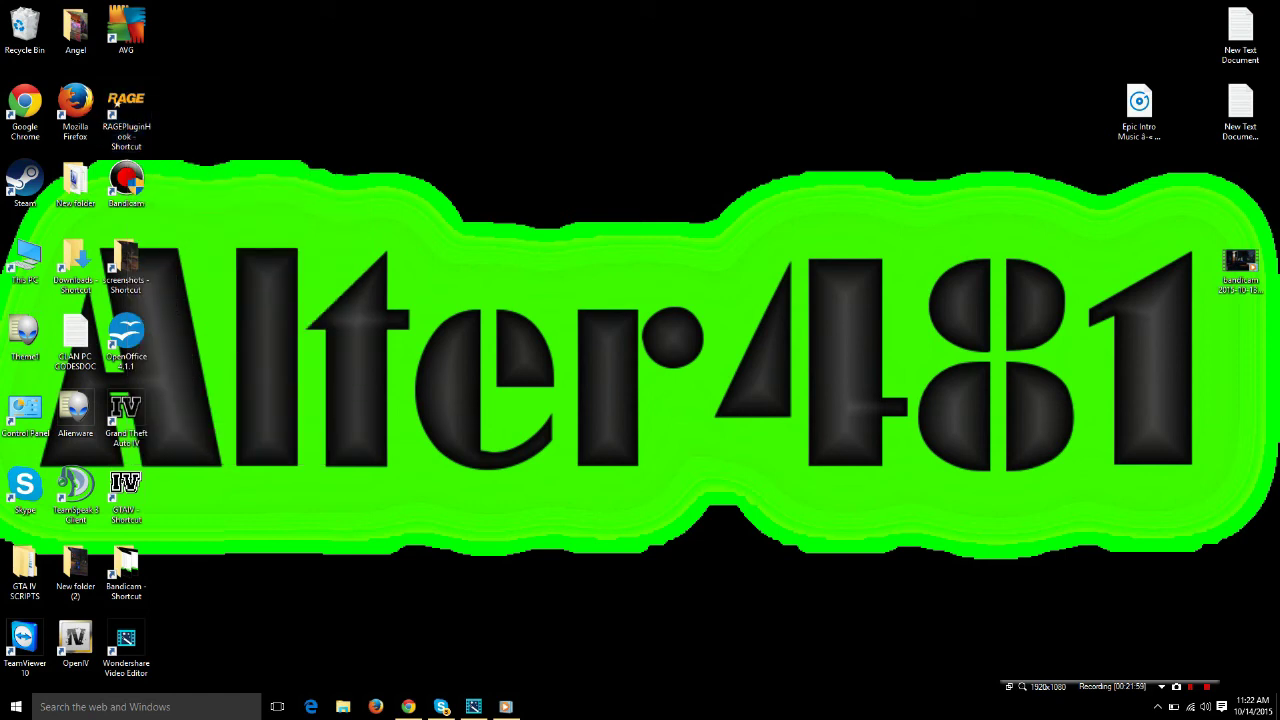